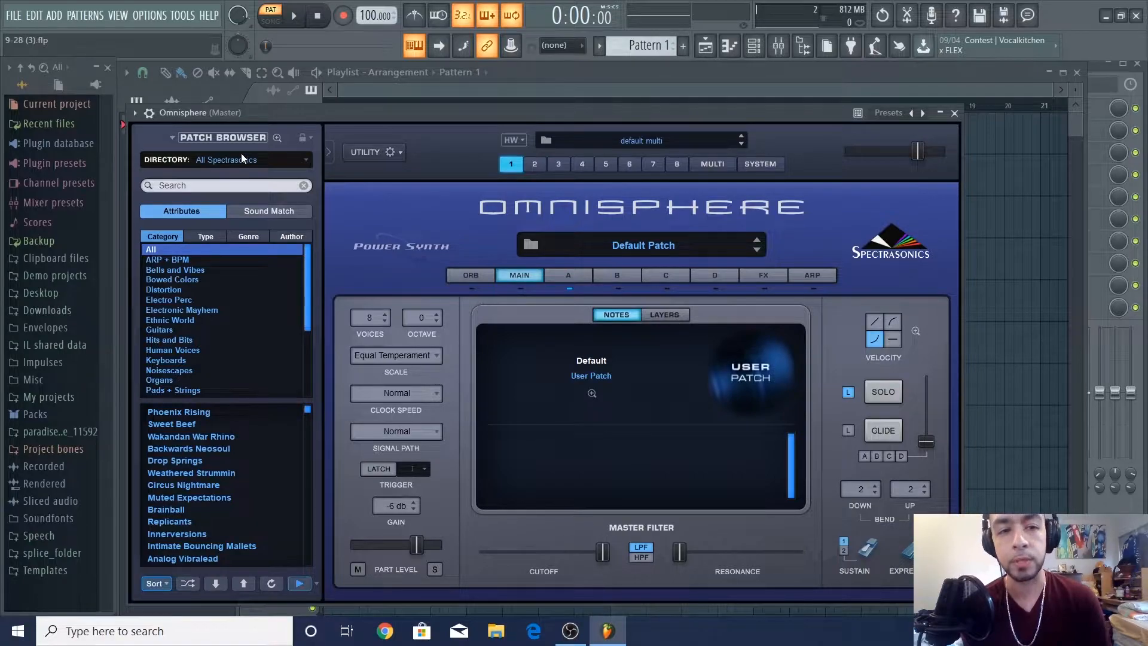
- Set the patch browser's directory to All and audition the Keys patches between KEYS - HiScore and Keys - Heavy
{"action": "left_click", "coordinate": [233, 166]}
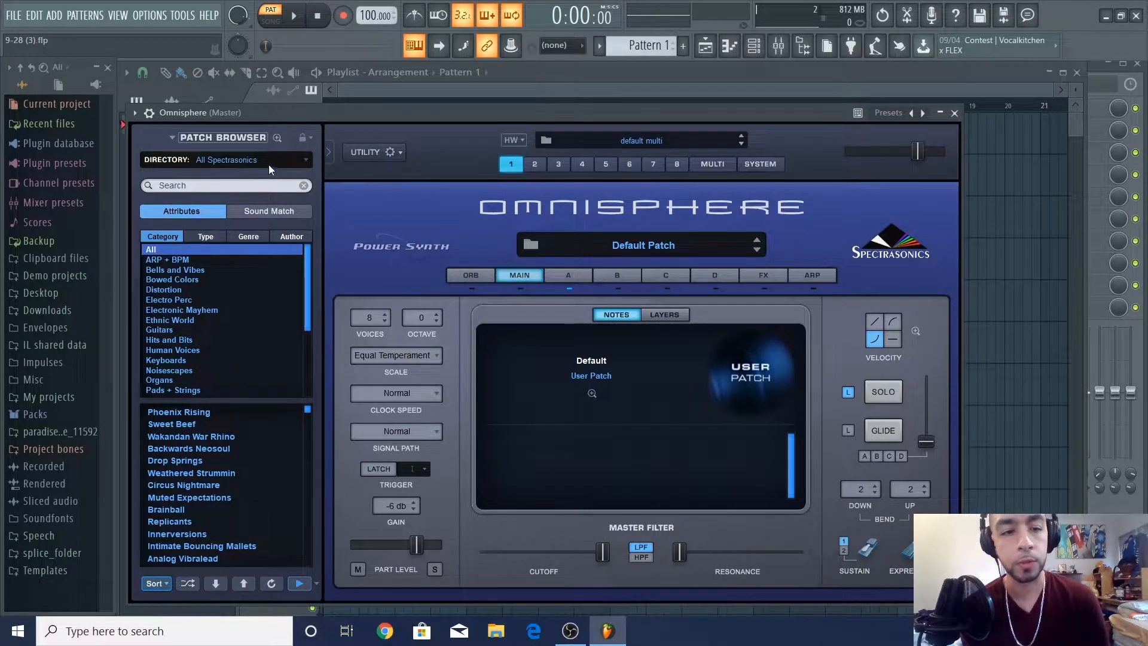
{"action": "left_click", "coordinate": [267, 164]}
{"action": "left_click_drag", "start_coordinate": [303, 497], "coordinate": [302, 487]}
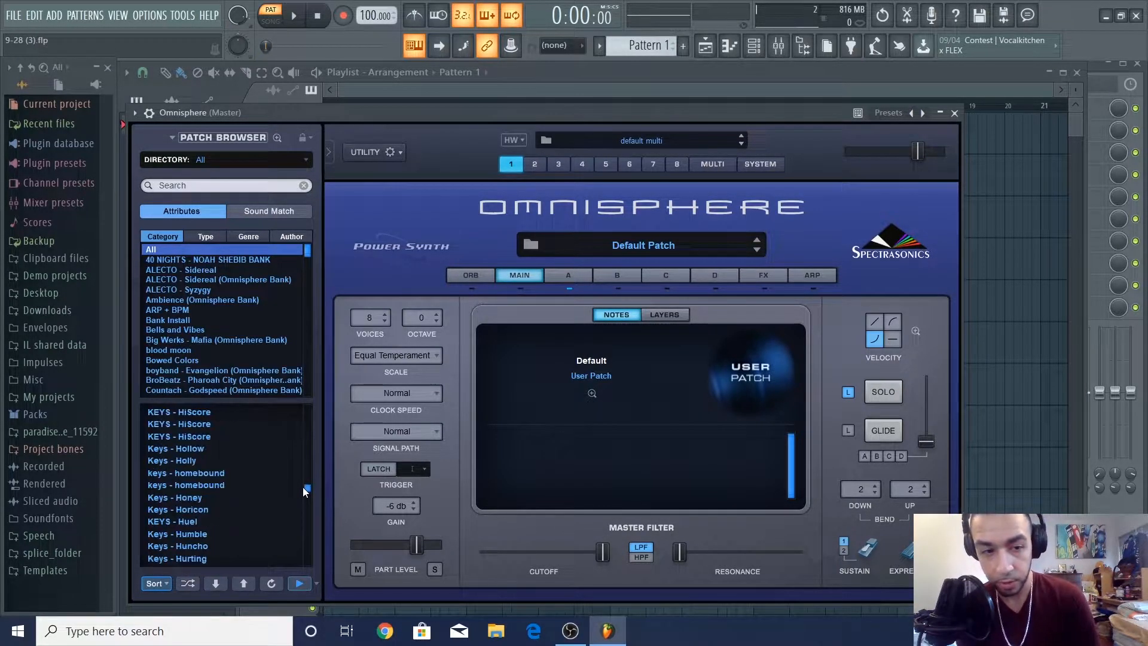
{"action": "left_click", "coordinate": [223, 472]}
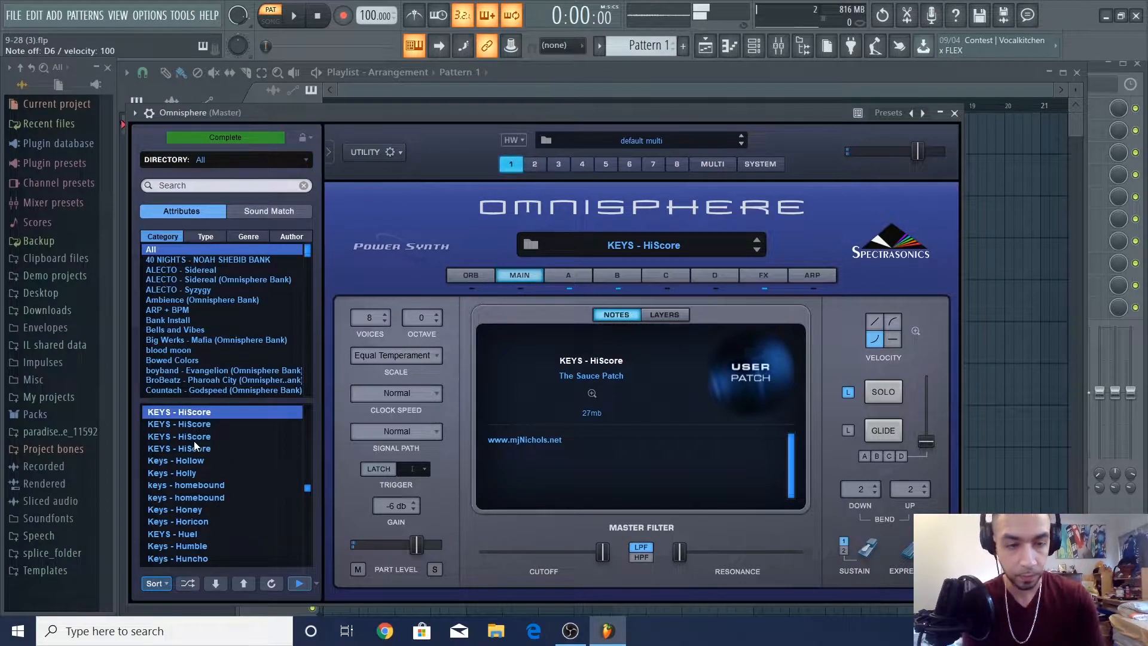
{"action": "key", "text": "Up"}
{"action": "key", "text": "Up"}
{"action": "key", "text": "Up"}
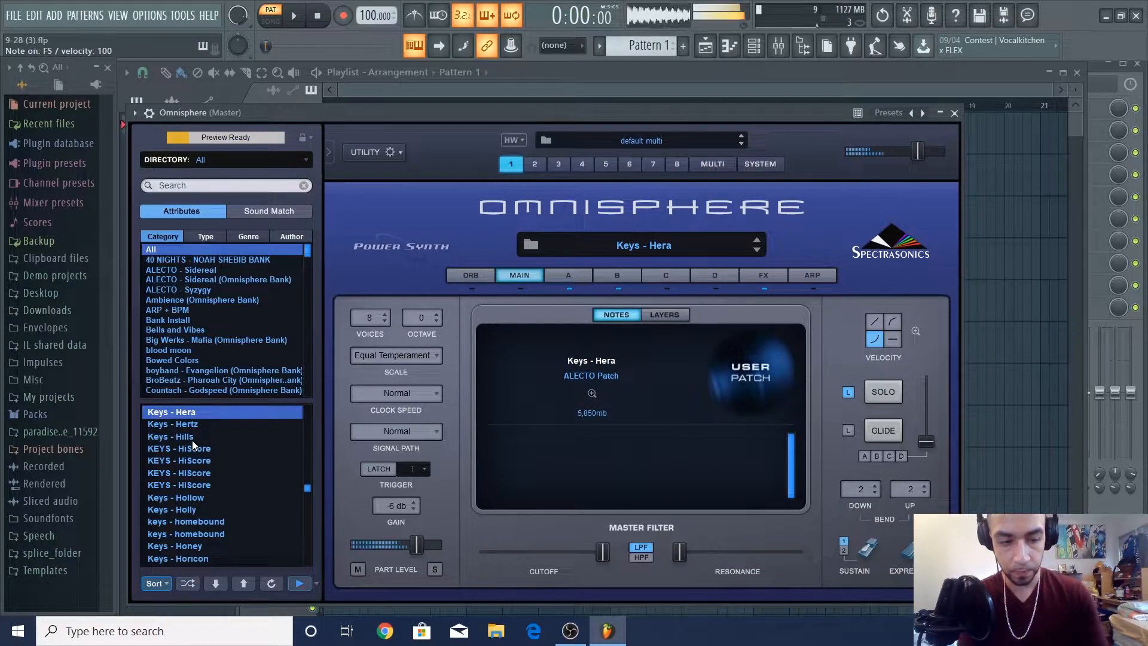
{"action": "key", "text": "Up"}
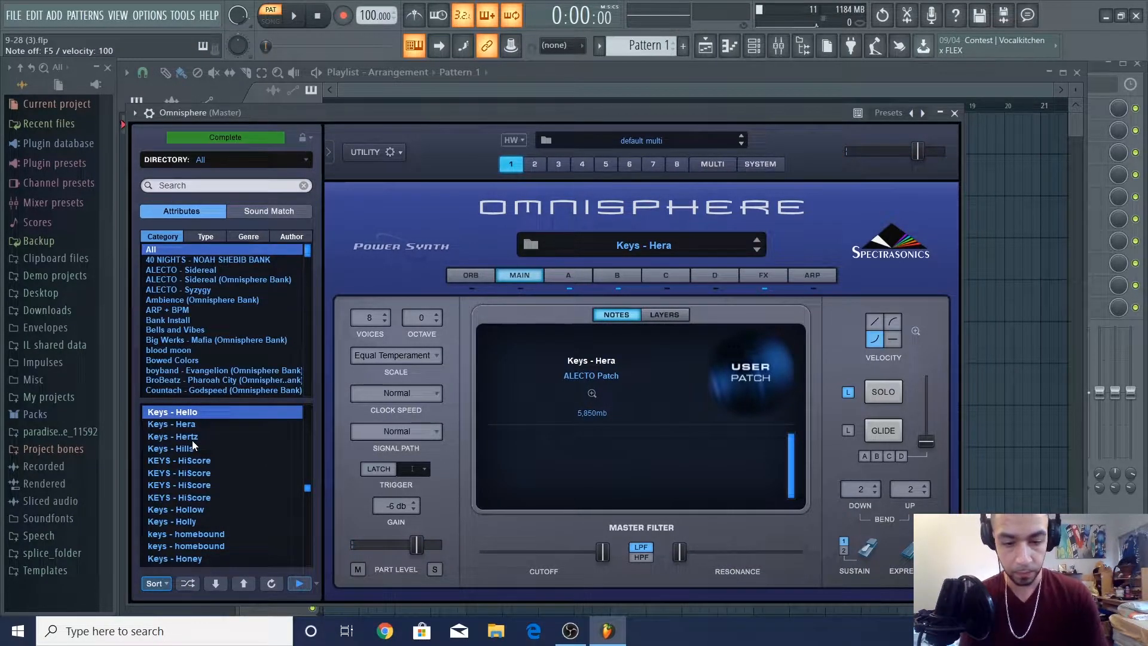
{"action": "key", "text": "Up"}
- Audition bell patches, including Bell - Izuku, Bell - Janus and Bell - Air
{"action": "scroll", "coordinate": [227, 479], "scroll_direction": "up", "scroll_amount": 10}
{"action": "left_click", "coordinate": [260, 448]}
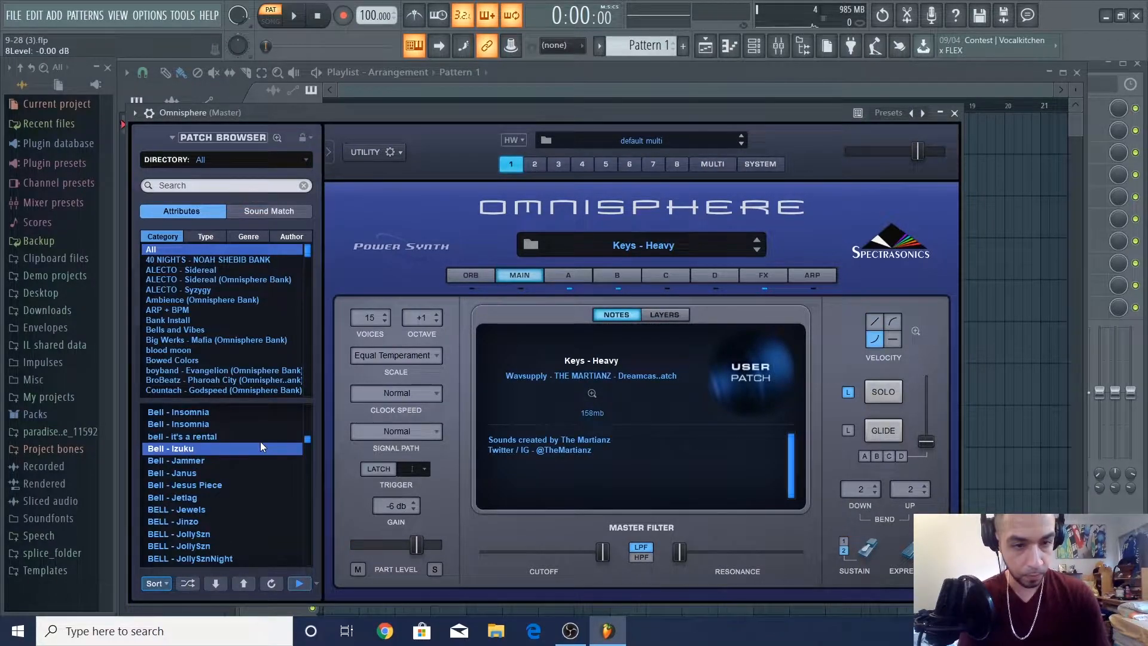
{"action": "left_click", "coordinate": [245, 476]}
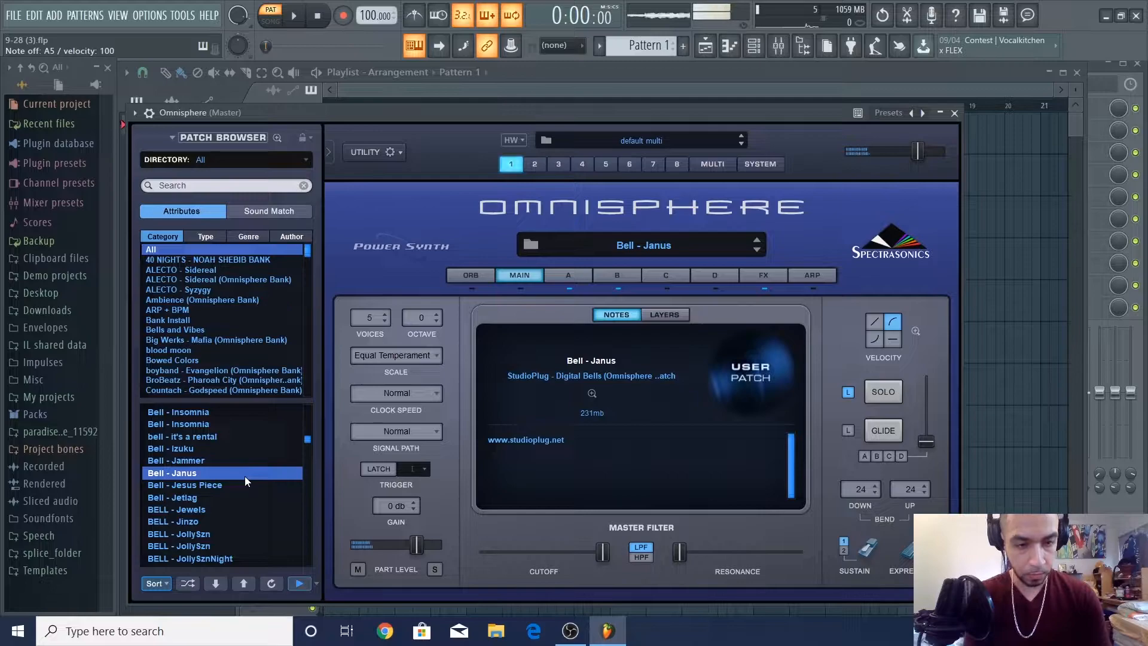
{"action": "left_click", "coordinate": [227, 461]}
{"action": "left_click", "coordinate": [244, 546]}
{"action": "scroll", "coordinate": [245, 497], "scroll_direction": "up", "scroll_amount": 10}
{"action": "left_click", "coordinate": [246, 450]}
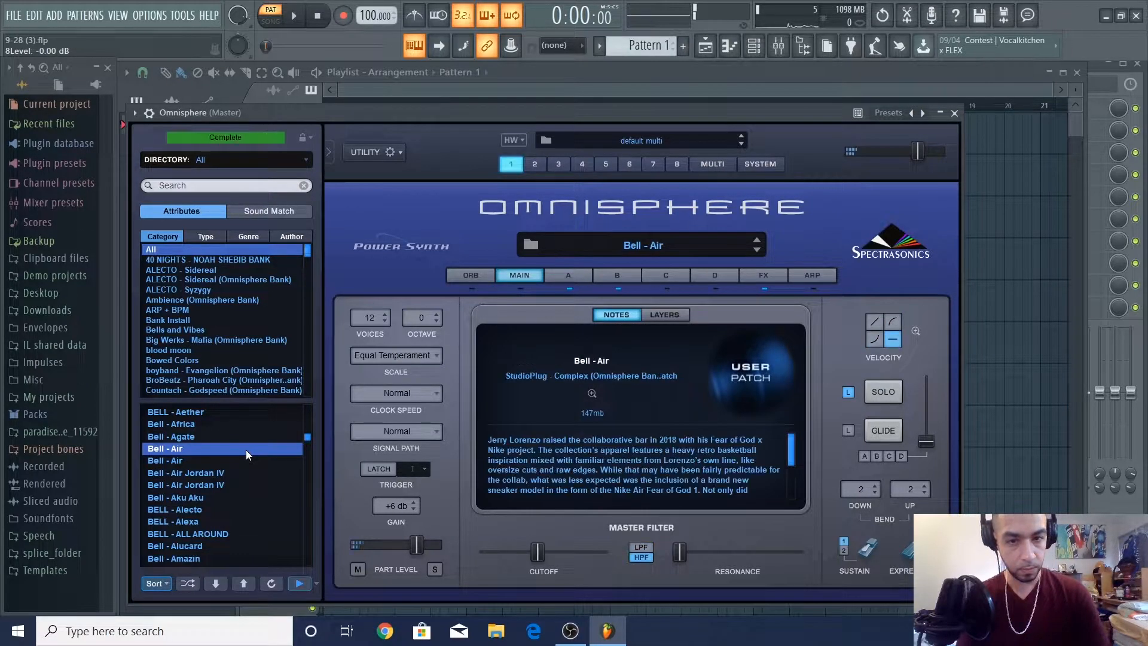
- Load the Bell - Chimez patch and try out a few notes with it
{"action": "scroll", "coordinate": [227, 484], "scroll_direction": "down", "scroll_amount": 10}
{"action": "left_click", "coordinate": [198, 521]}
{"action": "left_click", "coordinate": [198, 510]}
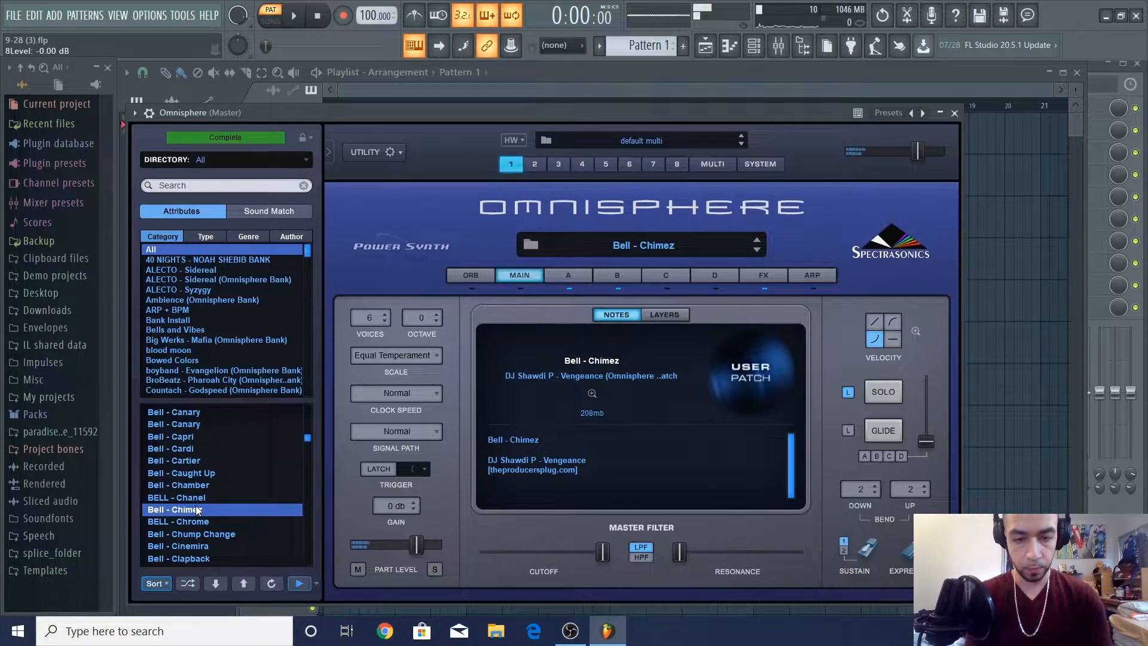
{"action": "key", "text": "b"}
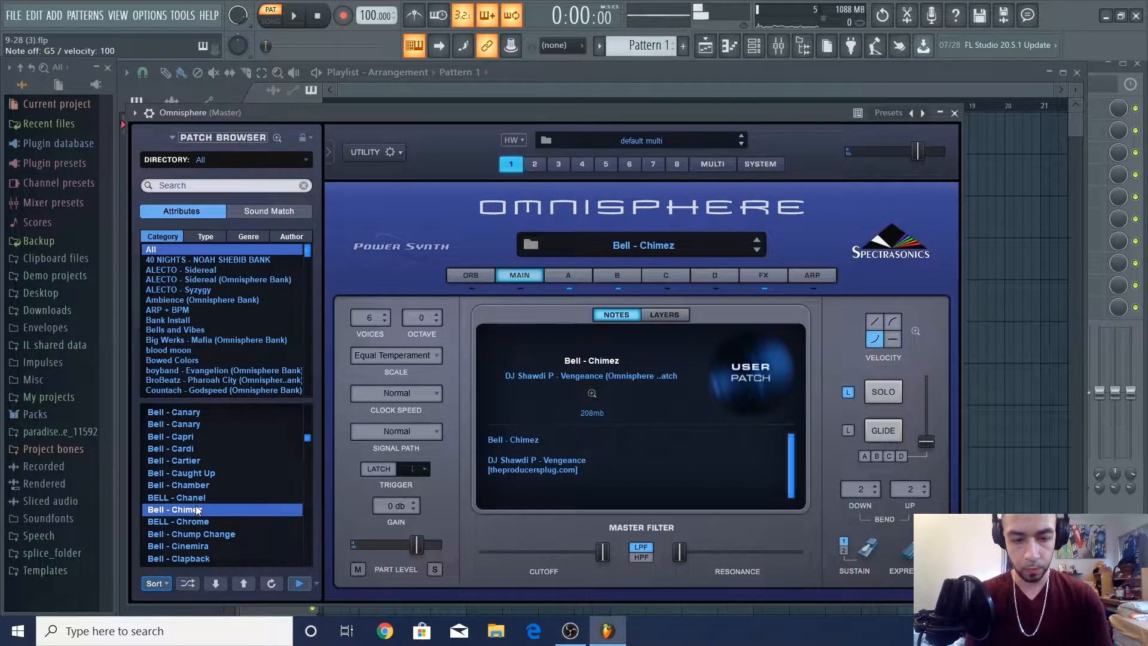
{"action": "key", "text": "n"}
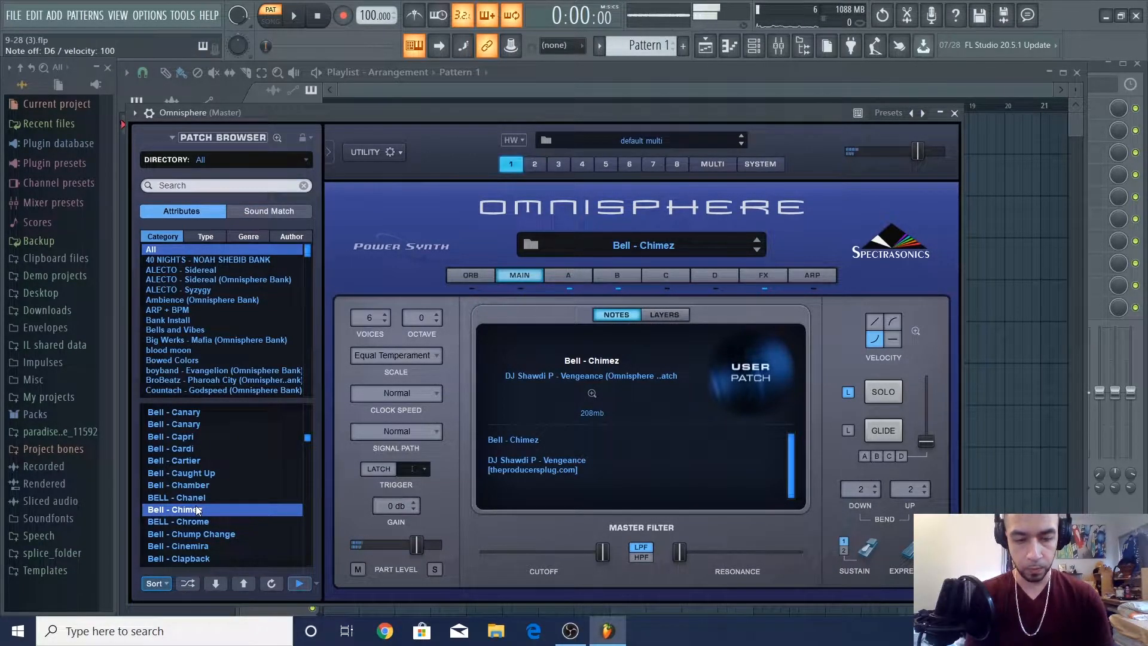
{"action": "key", "text": "b"}
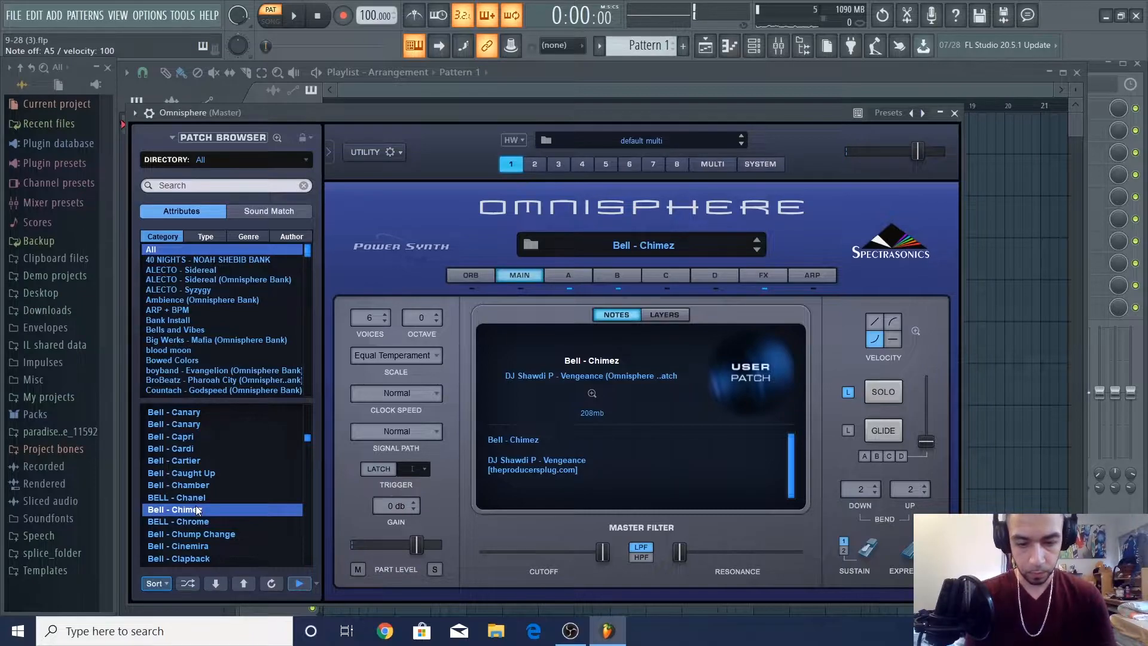
{"action": "key", "text": "c"}
{"action": "key", "text": "b"}
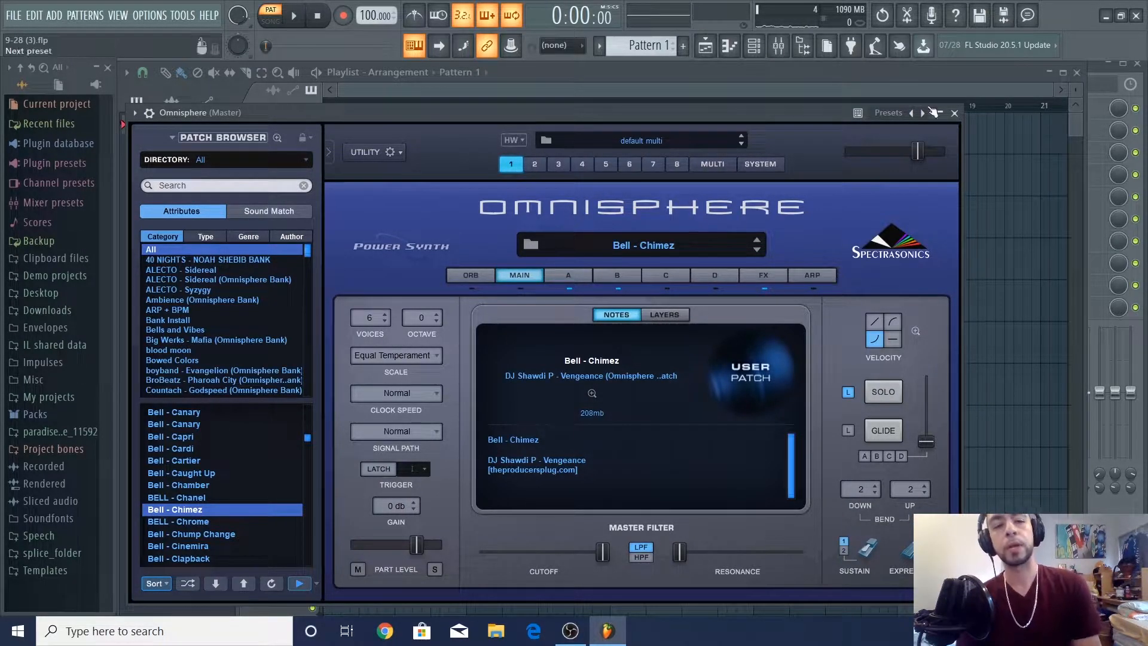
- Open the Omnisphere channel's piano roll, place C#5 and G#5 notes at the start of bar 1, and preview them
{"action": "left_click", "coordinate": [955, 113]}
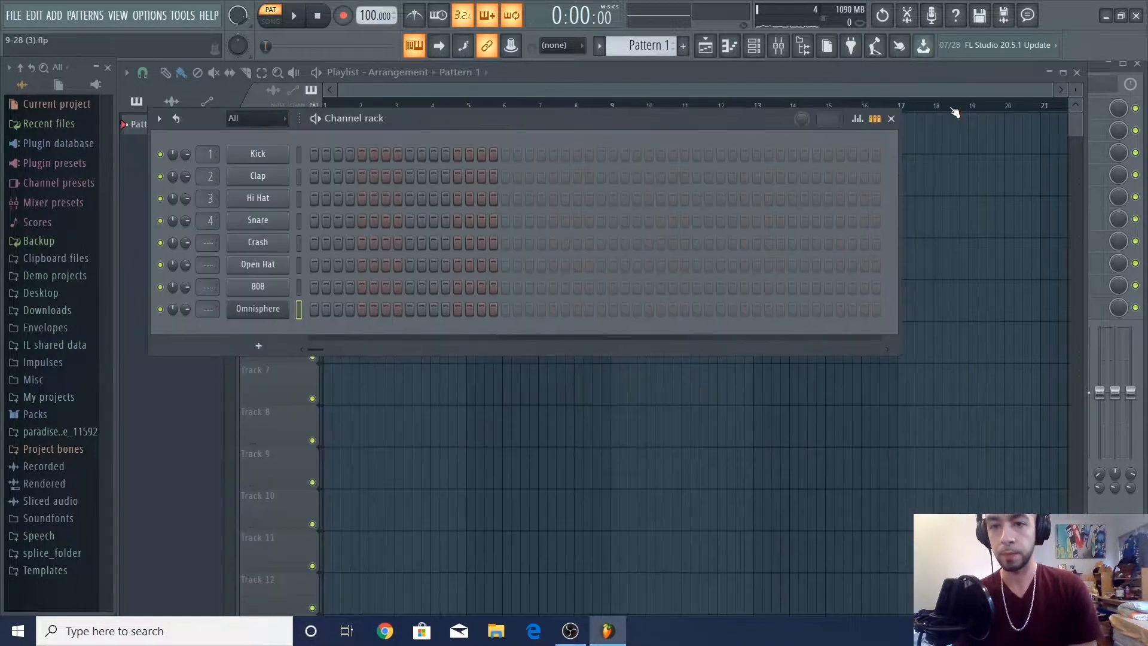
{"action": "right_click", "coordinate": [275, 316]}
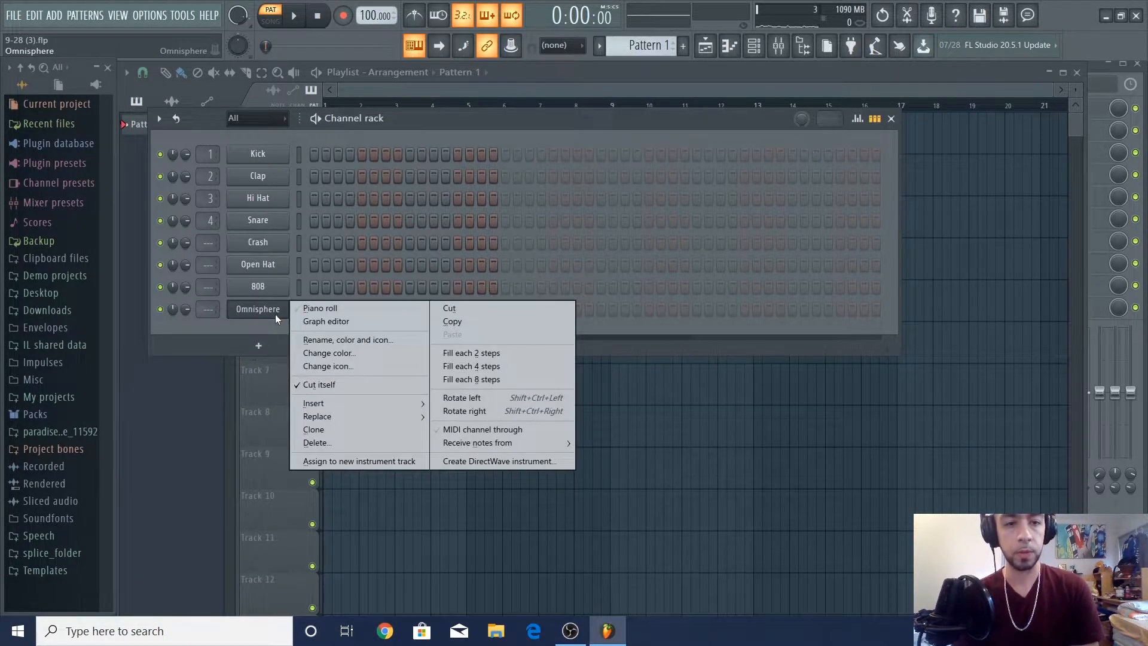
{"action": "left_click", "coordinate": [318, 309]}
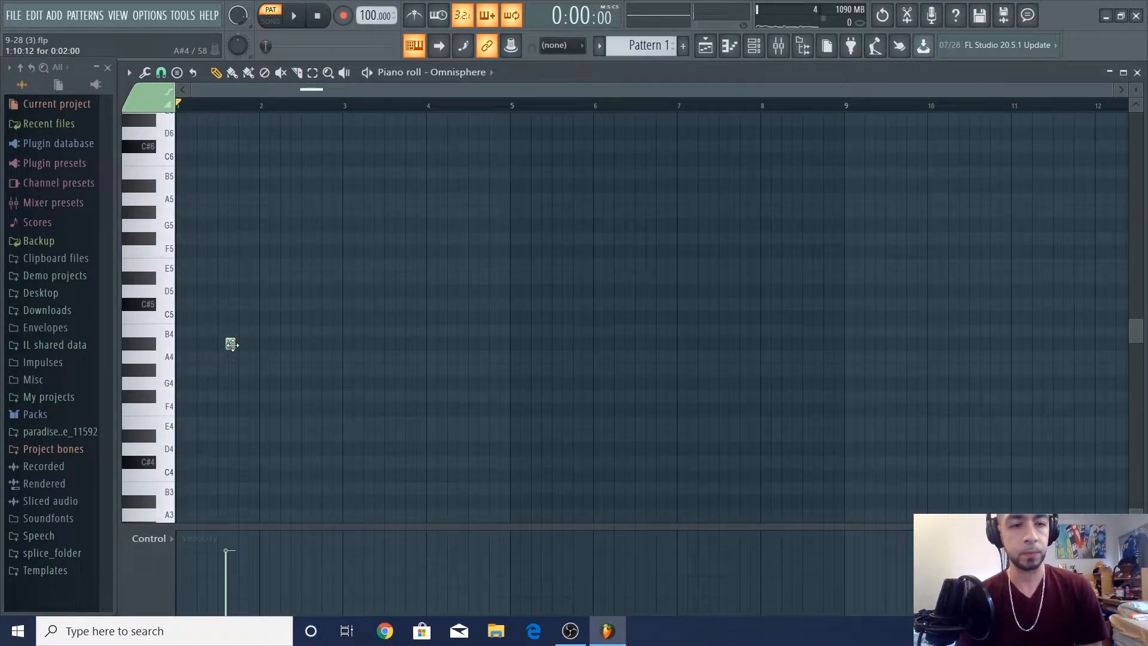
{"action": "left_click_drag", "start_coordinate": [231, 345], "coordinate": [158, 305]}
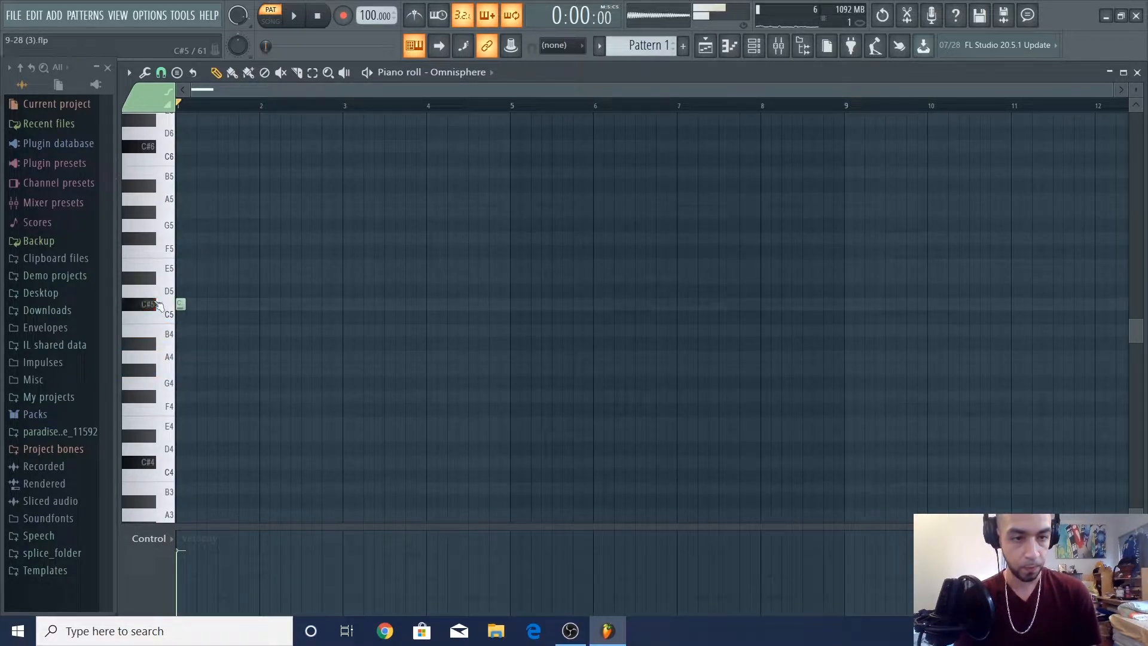
{"action": "left_click", "coordinate": [191, 265]}
{"action": "left_click_drag", "start_coordinate": [194, 265], "coordinate": [192, 211]}
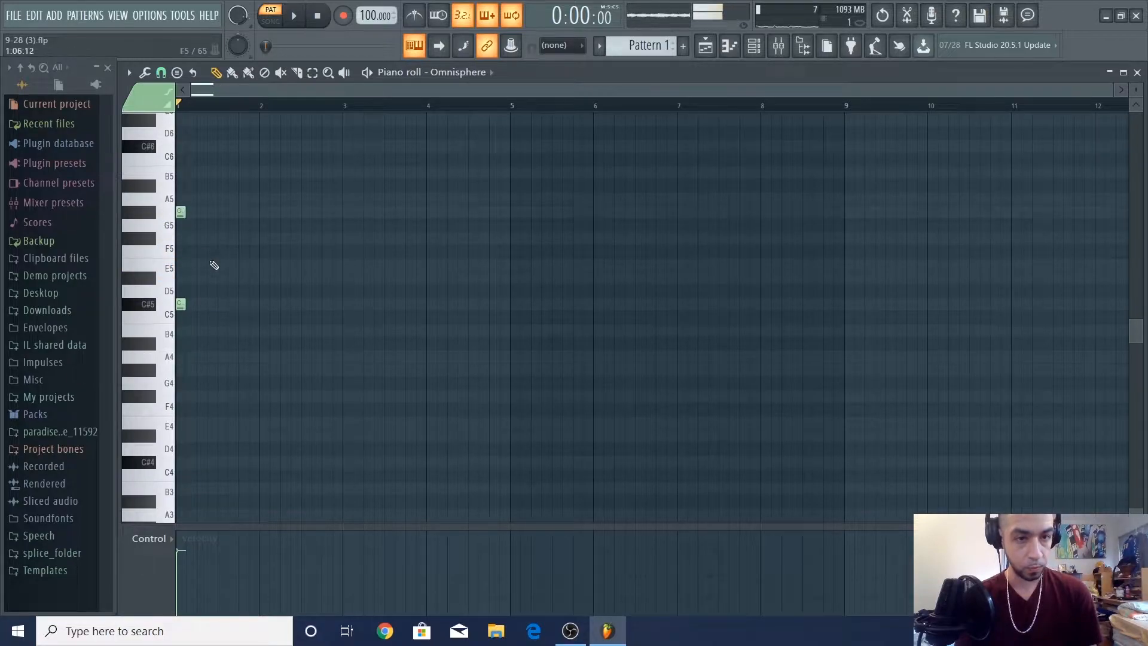
{"action": "key", "text": "space"}
{"action": "key", "text": "space"}
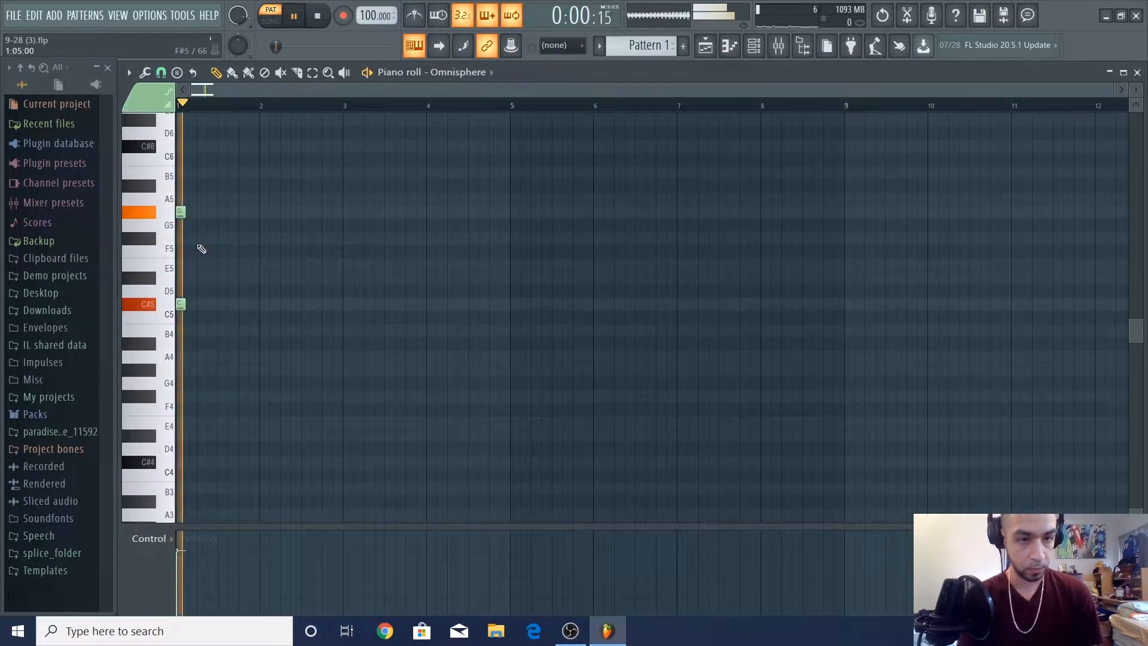
- Continue the melody with F#5, E5 and G#5 notes in bar 1 and an F#5 at the start of bar 2
{"action": "left_click", "coordinate": [199, 238]}
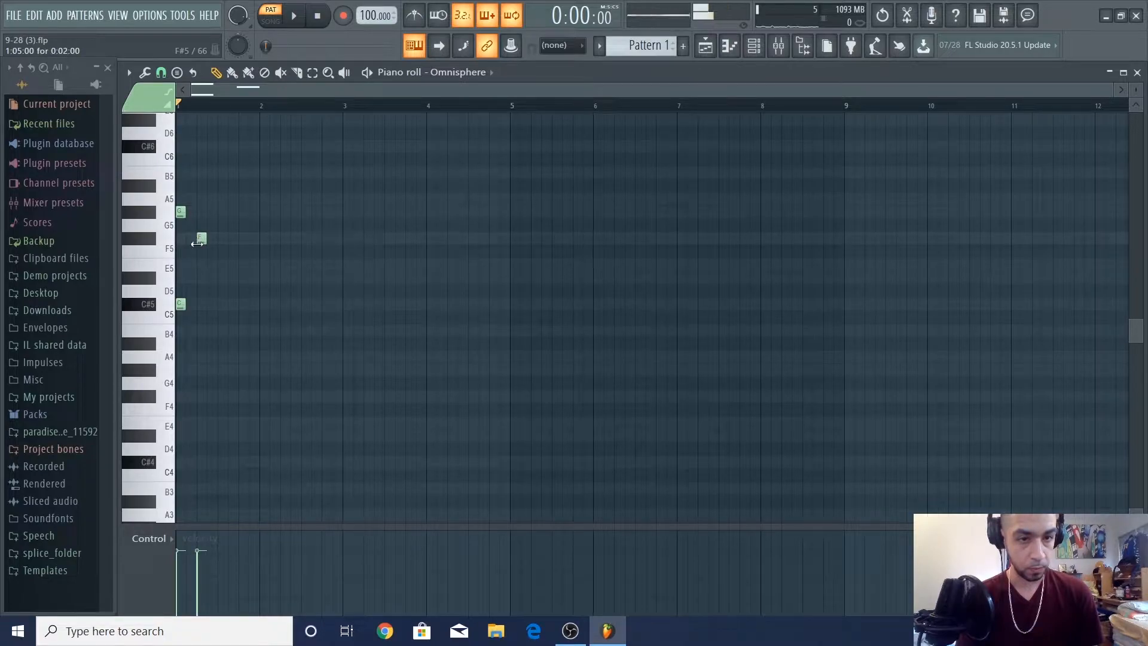
{"action": "left_click", "coordinate": [212, 265]}
{"action": "key", "text": "space"}
{"action": "key", "text": "space"}
{"action": "left_click", "coordinate": [243, 279]}
{"action": "left_click_drag", "start_coordinate": [242, 279], "coordinate": [242, 212]}
{"action": "left_click", "coordinate": [263, 238]}
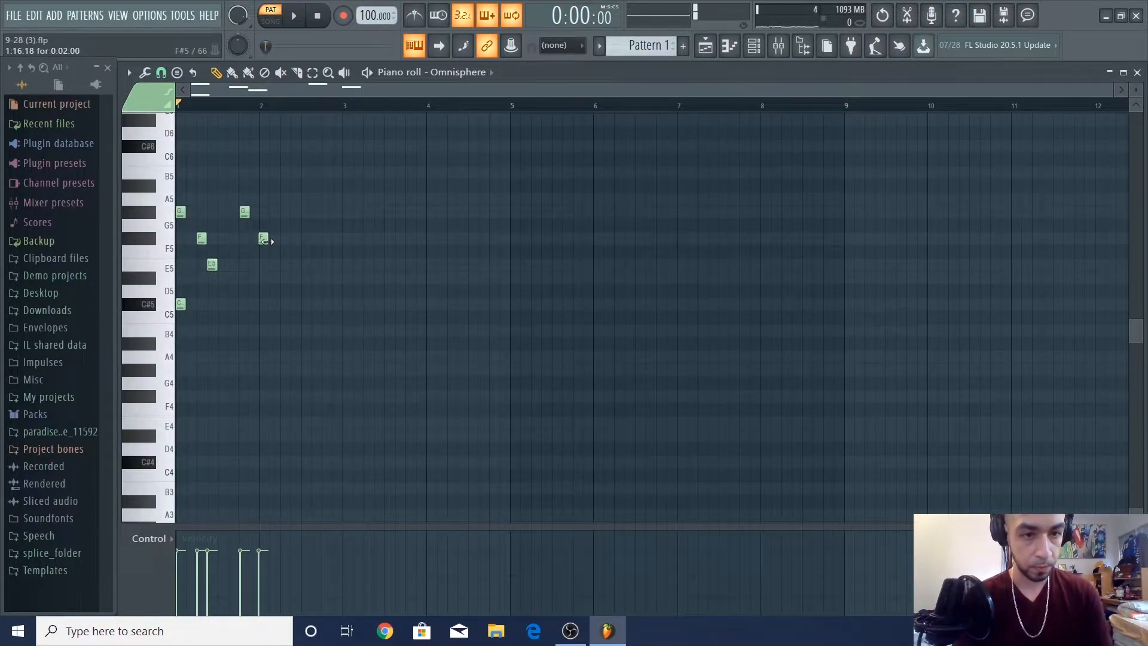
- Complete bar 2 with a G#5 on its third beat and an F#5 on its fourth, and play the melody back
{"action": "scroll", "coordinate": [267, 239], "scroll_direction": "up", "scroll_amount": 4}
{"action": "left_click_drag", "start_coordinate": [353, 212], "coordinate": [347, 213]}
{"action": "scroll", "coordinate": [223, 310], "scroll_direction": "left", "scroll_amount": 3}
{"action": "key", "text": "space"}
{"action": "key", "text": "space"}
{"action": "left_click", "coordinate": [697, 306]}
{"action": "key", "text": "space"}
{"action": "left_click_drag", "start_coordinate": [666, 277], "coordinate": [721, 214]}
{"action": "left_click", "coordinate": [801, 238]}
{"action": "key", "text": "space"}
{"action": "right_click", "coordinate": [718, 305]}
{"action": "key", "text": "space"}
{"action": "scroll", "coordinate": [461, 351], "scroll_direction": "down", "scroll_amount": 4}
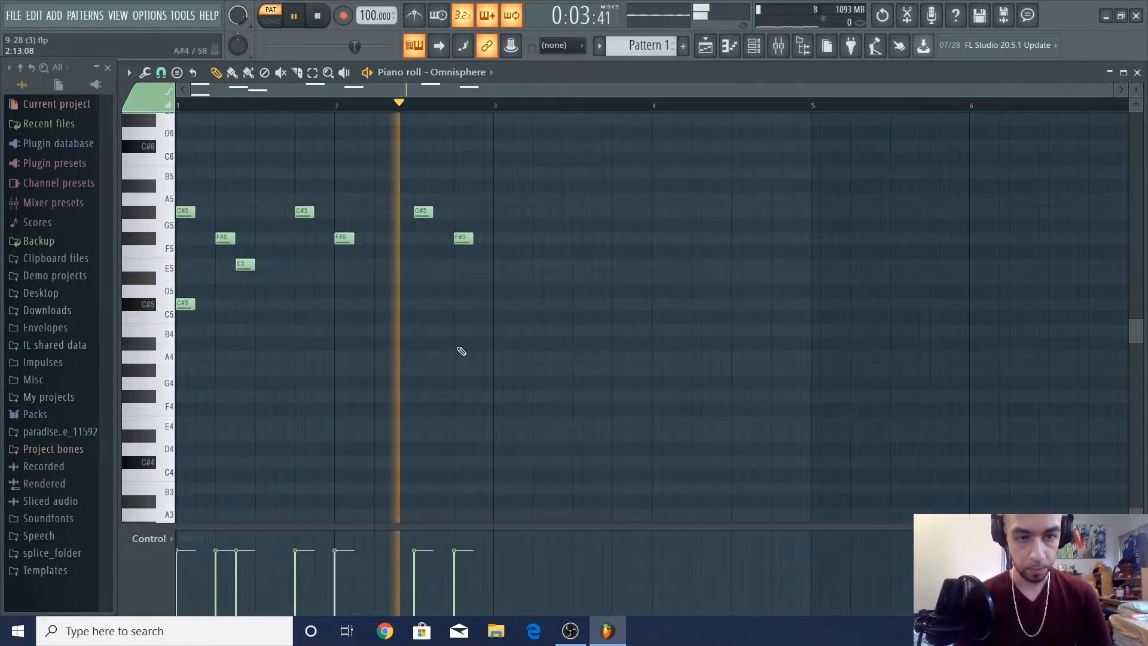
{"action": "key", "text": "space"}
- Duplicate the two-bar melody into bars 3 and 4, end the copy with F#5 followed by G#5, and preview it
{"action": "key", "text": "ctrl+a"}
{"action": "key", "text": "ctrl+b"}
{"action": "left_click", "coordinate": [598, 213], "text": "ctrl"}
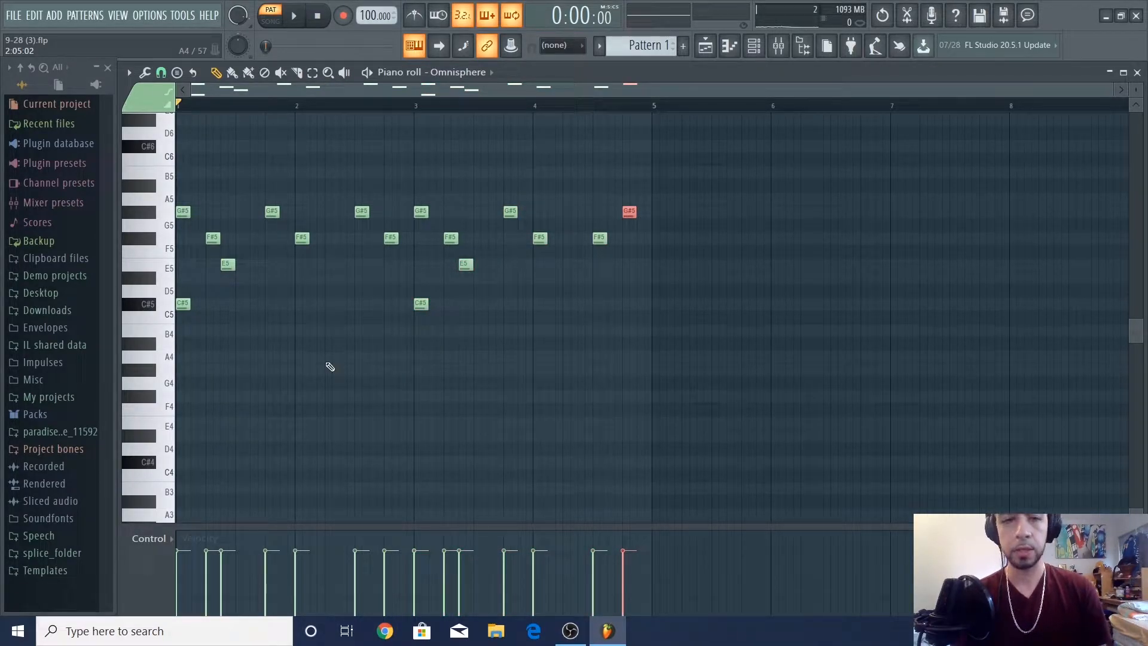
{"action": "key", "text": "space"}
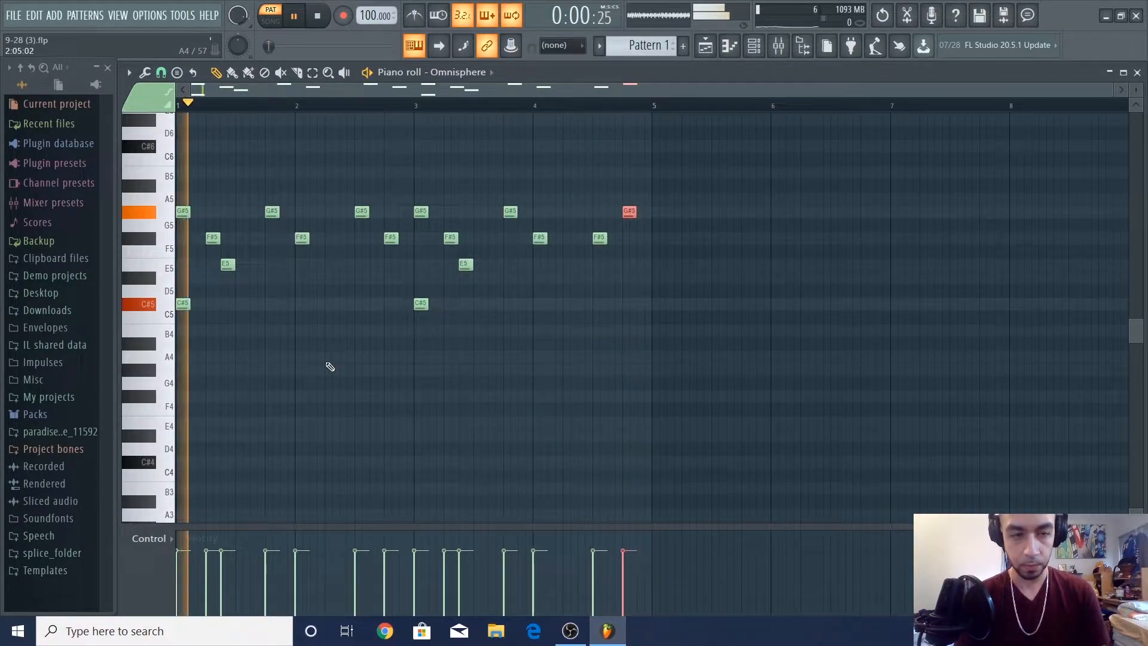
{"action": "key", "text": "space"}
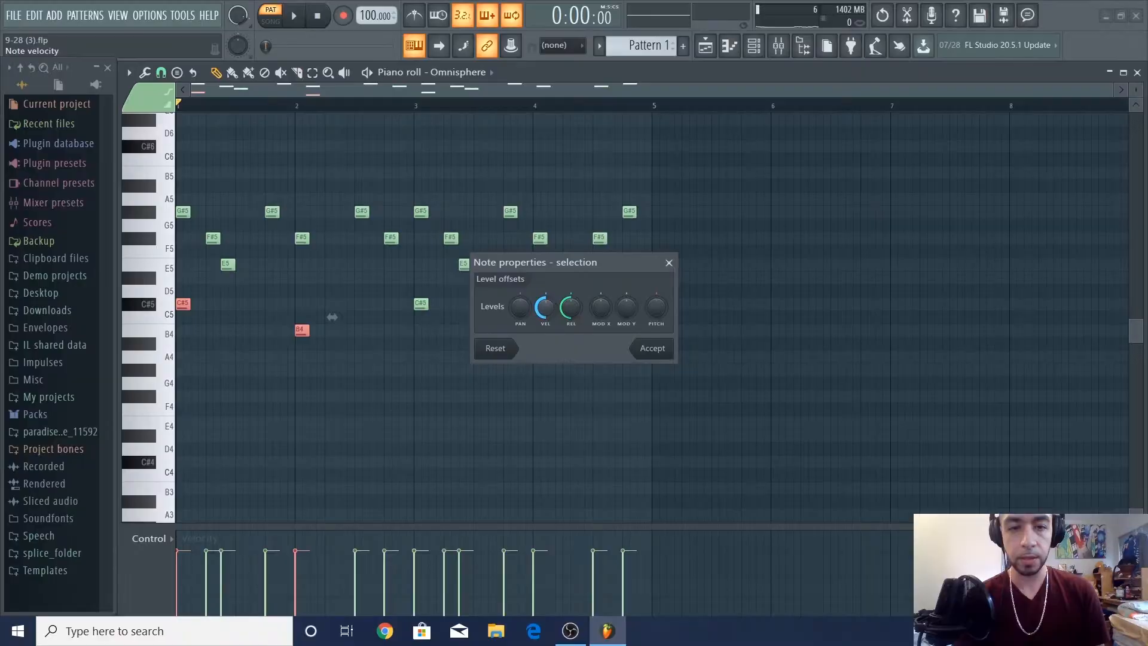
- Lower the velocity of the selected C#5 and B4 bass notes in two passes through the note properties
{"action": "left_click_drag", "start_coordinate": [545, 307], "coordinate": [555, 307]}
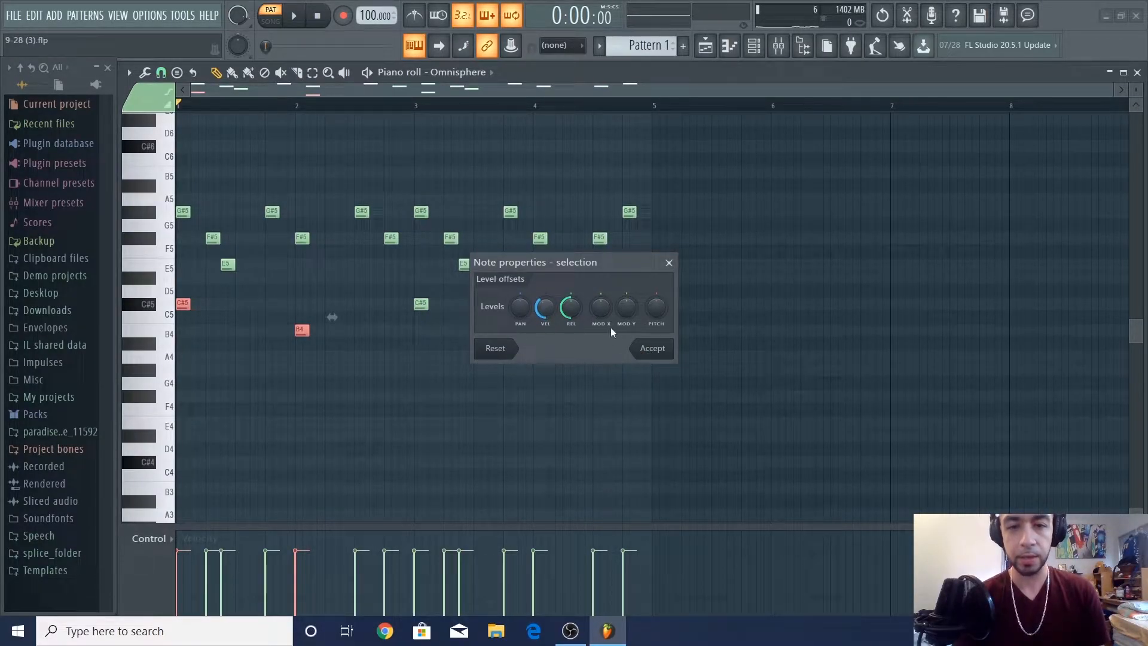
{"action": "left_click", "coordinate": [657, 351]}
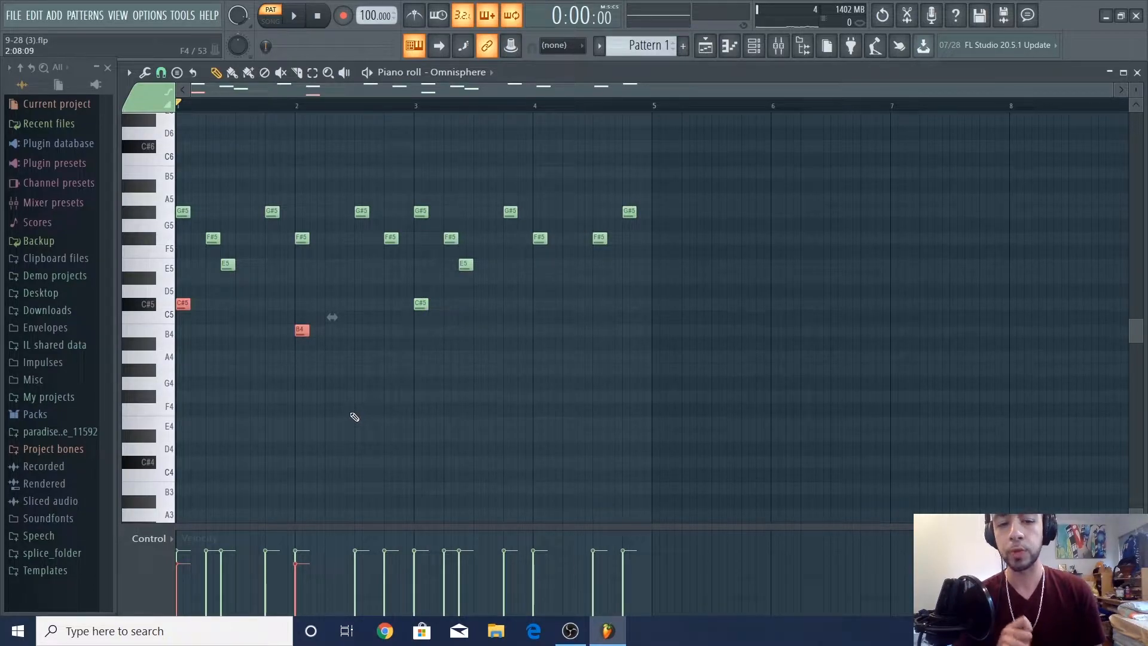
{"action": "double_click", "coordinate": [302, 332]}
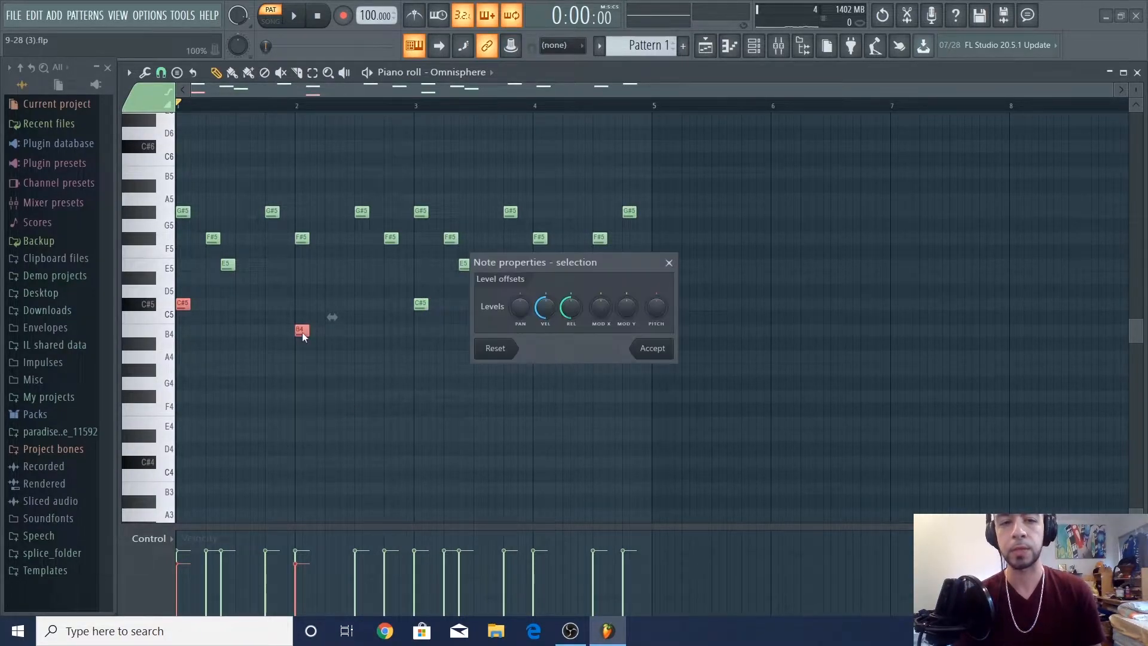
{"action": "left_click_drag", "start_coordinate": [545, 307], "coordinate": [545, 317]}
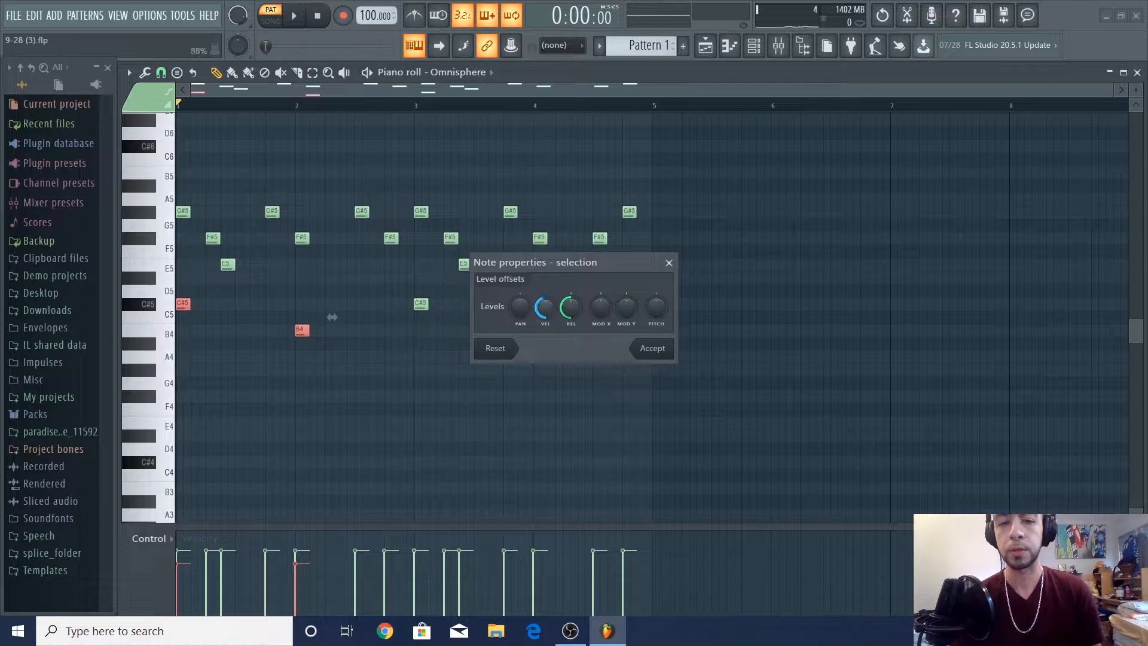
{"action": "left_click", "coordinate": [652, 349]}
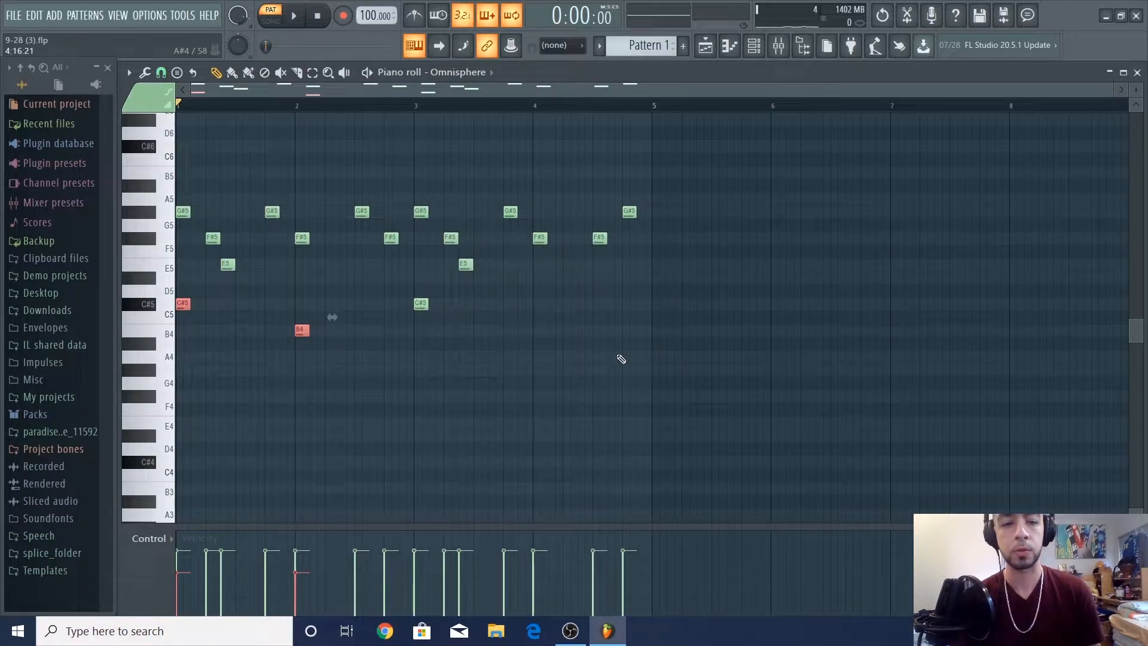
- Show the mixer and channel rack, and route the first Omnisphere channel to mixer track 8
{"action": "left_click", "coordinate": [779, 45]}
{"action": "left_click", "coordinate": [752, 47]}
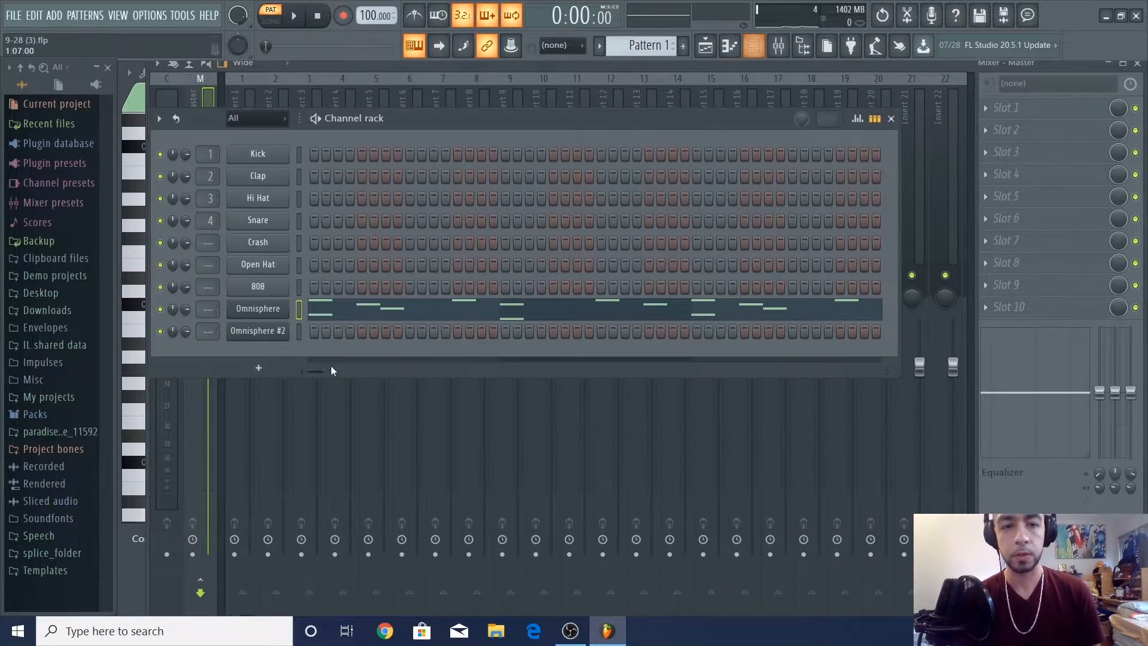
{"action": "scroll", "coordinate": [208, 308], "scroll_direction": "up", "scroll_amount": 7}
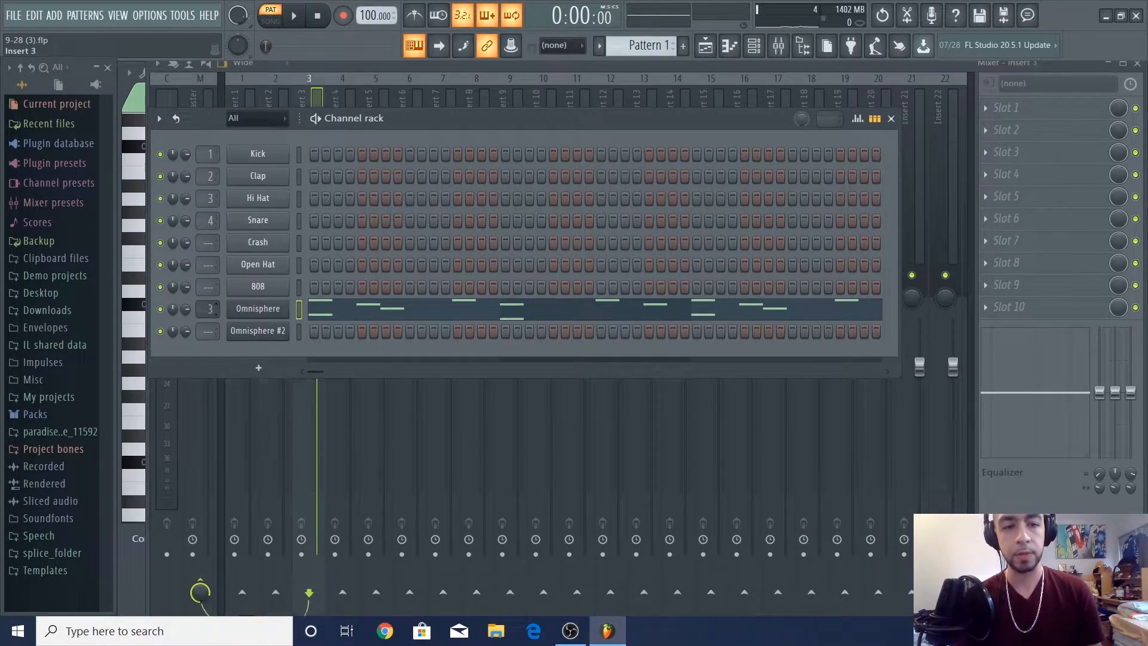
{"action": "scroll", "coordinate": [208, 308], "scroll_direction": "up", "scroll_amount": 1}
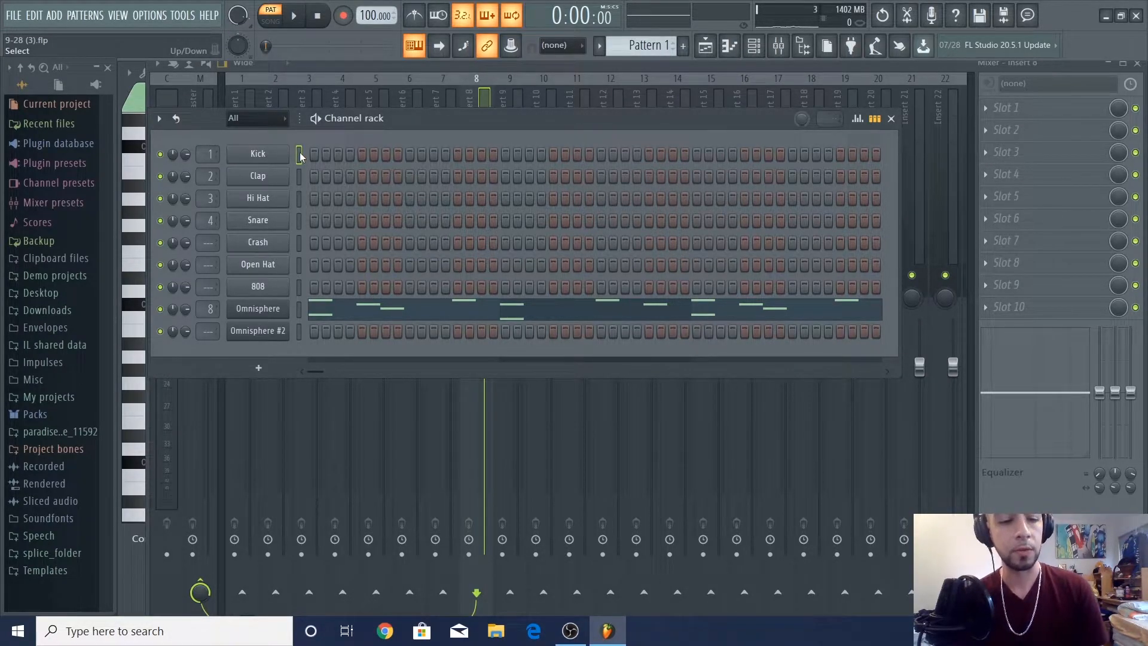
- Audition the drum channels one after another in the channel rack, from Clap down to 808
{"action": "key", "text": "Down"}
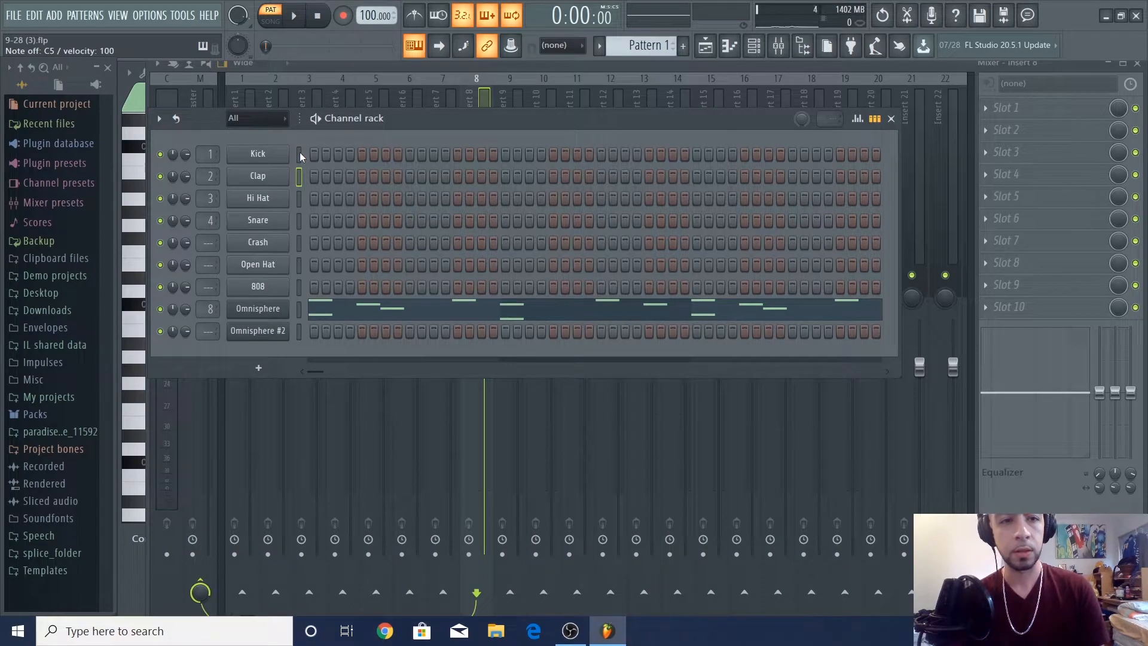
{"action": "key", "text": "Down"}
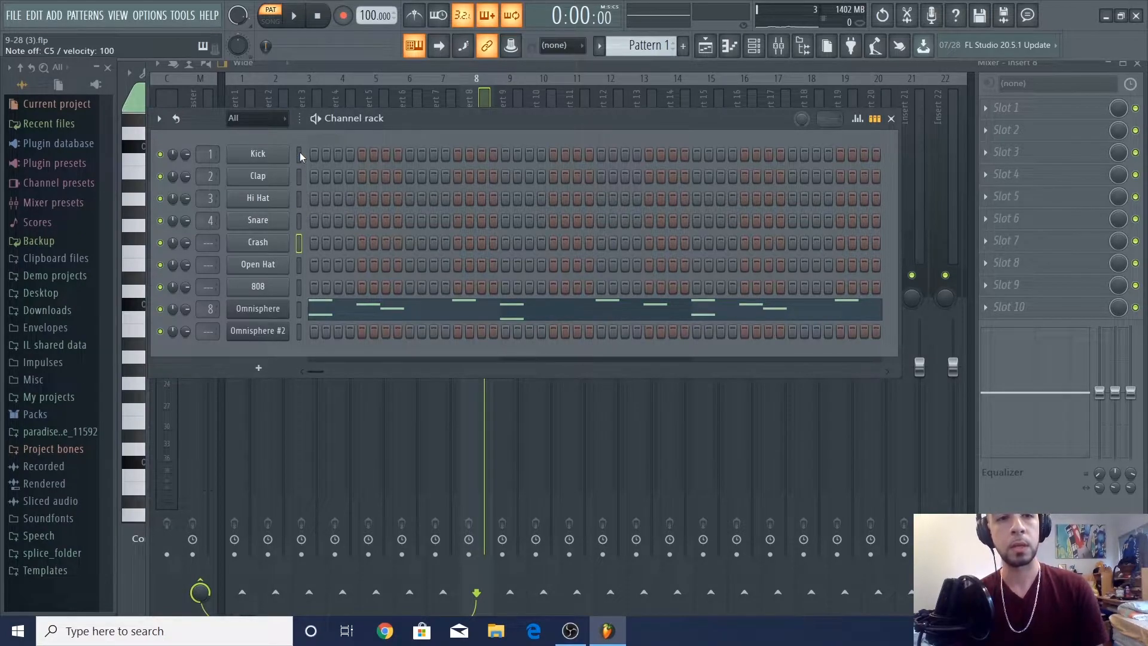
{"action": "key", "text": "Down"}
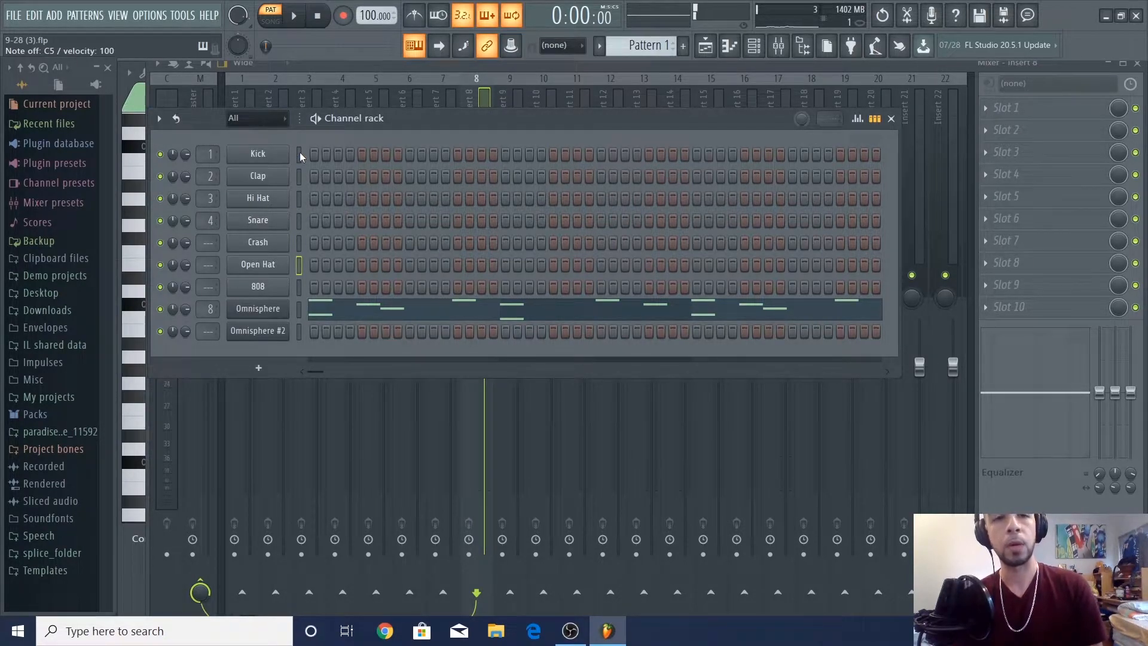
{"action": "key", "text": "Down"}
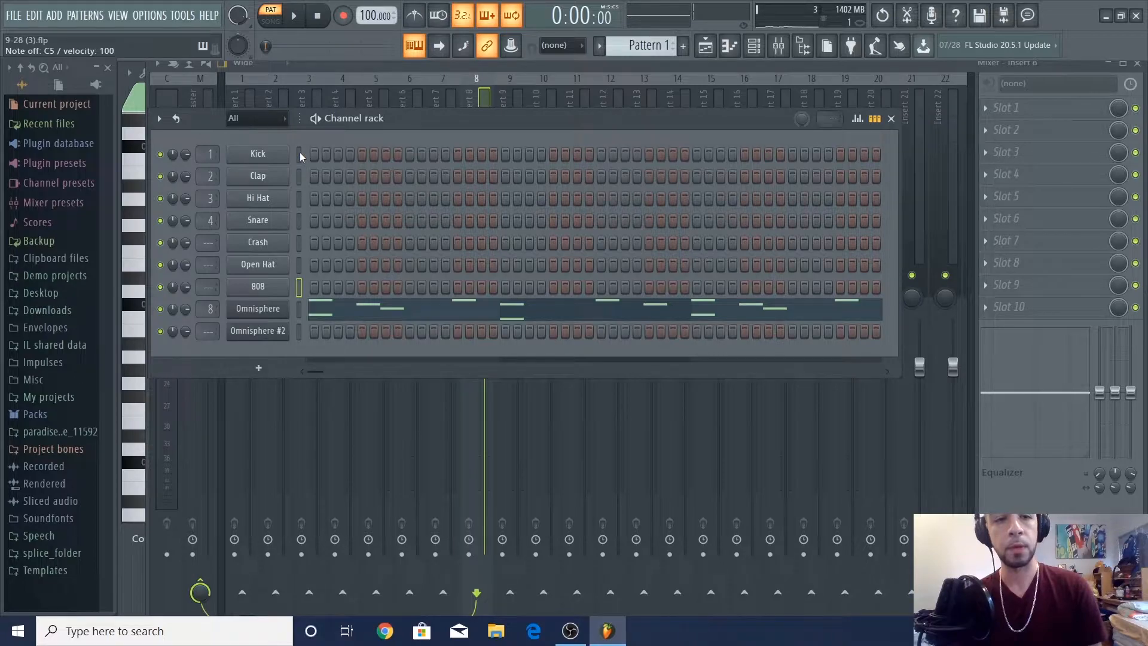
{"action": "key", "text": "z"}
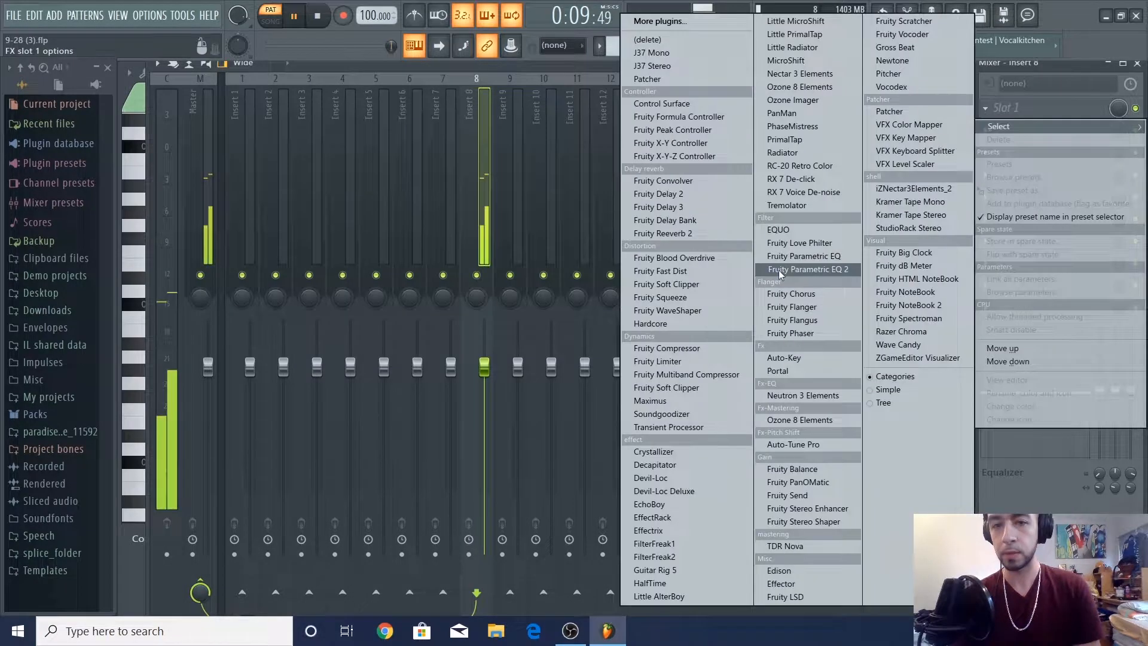
- Load Fruity Parametric EQ 2 into slot 1 of mixer insert 8, bring its window fully into view and stop playback
{"action": "left_click", "coordinate": [766, 267]}
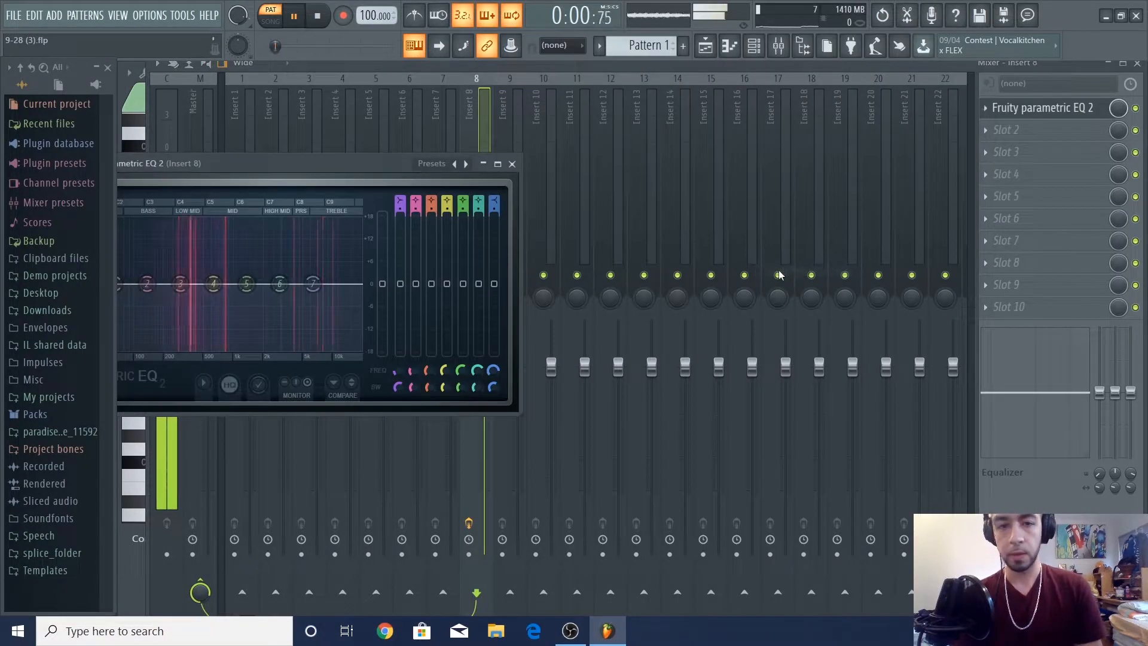
{"action": "left_click_drag", "start_coordinate": [238, 168], "coordinate": [413, 127]}
{"action": "key", "text": "space"}
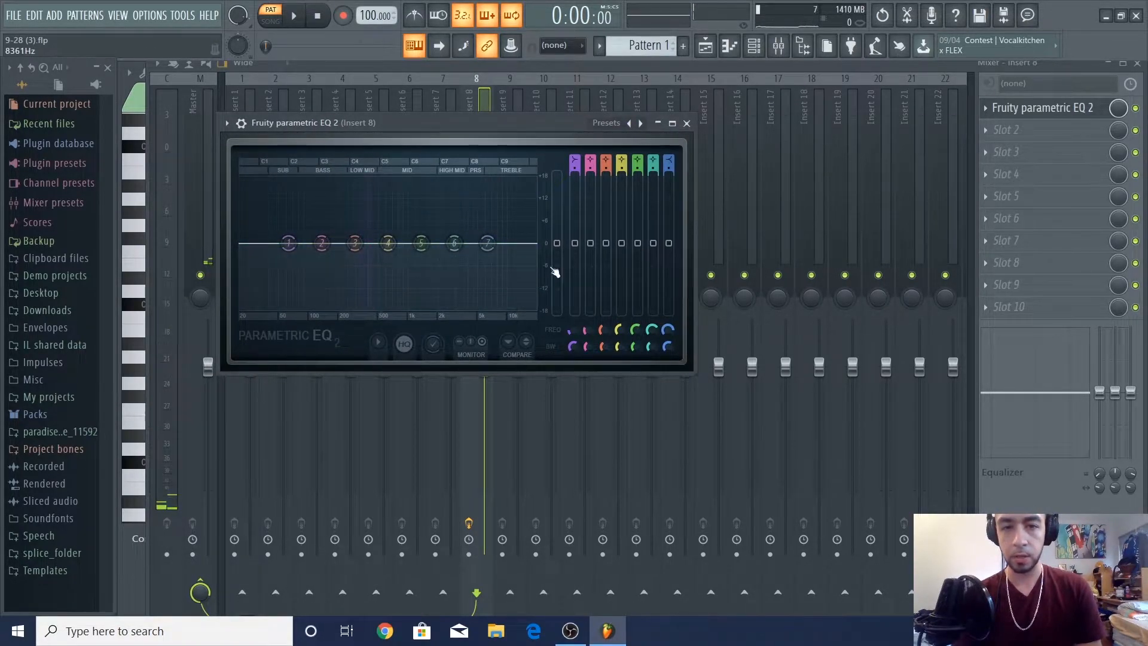
- Cut the bell's highs by turning band 7 of the EQ into a steep high-frequency roll-off, and start playback
{"action": "left_click", "coordinate": [487, 242]}
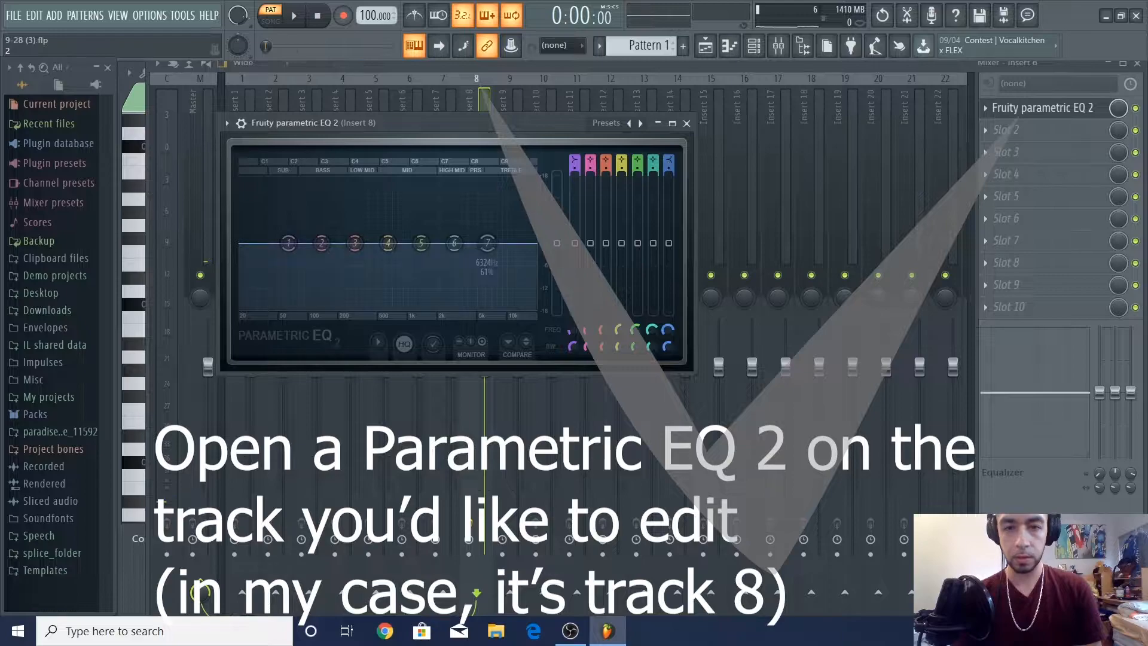
{"action": "left_click_drag", "start_coordinate": [487, 243], "coordinate": [474, 308]}
{"action": "key", "text": "space"}
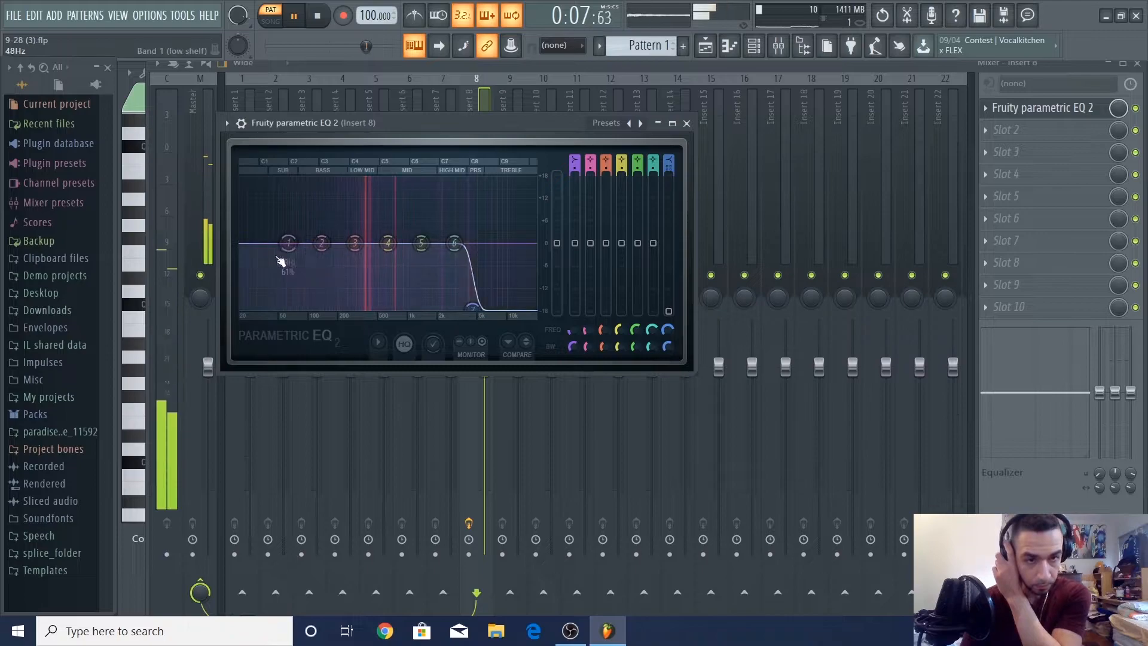
- Pull EQ band 1 down to cut the lows, shift band 7 to a higher frequency and lower band 6 slightly
{"action": "left_click_drag", "start_coordinate": [292, 252], "coordinate": [335, 316]}
{"action": "left_click_drag", "start_coordinate": [473, 308], "coordinate": [500, 307]}
{"action": "left_click_drag", "start_coordinate": [455, 242], "coordinate": [475, 260]}
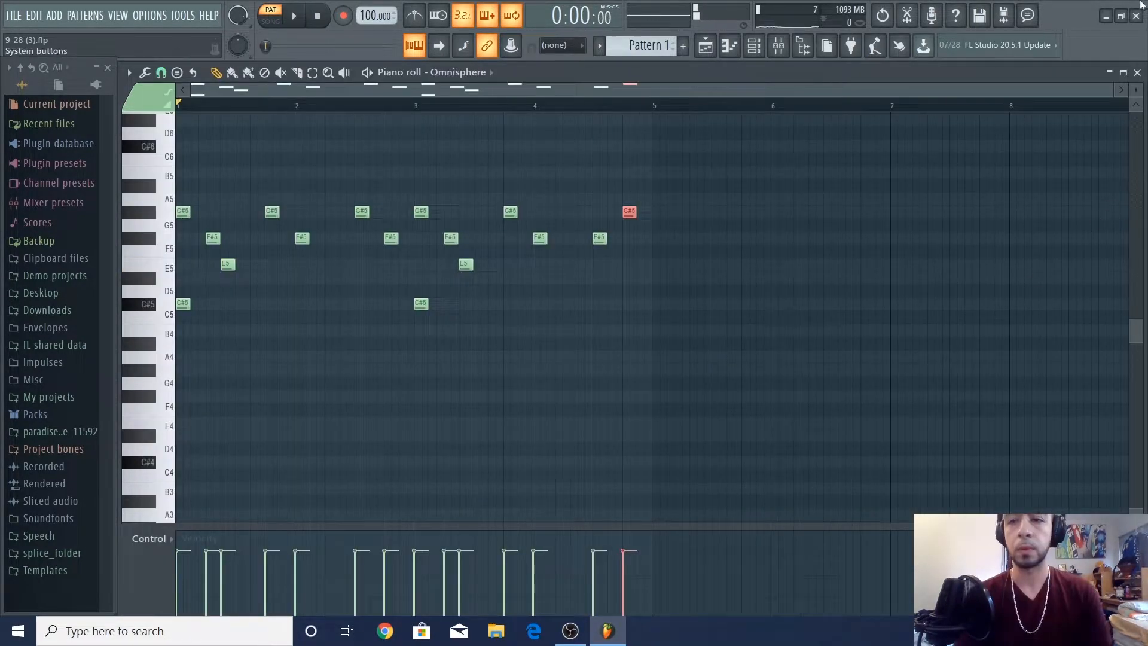
- Turn off Cut itself for the Omnisphere channel and clone the channel
{"action": "left_click", "coordinate": [1137, 72]}
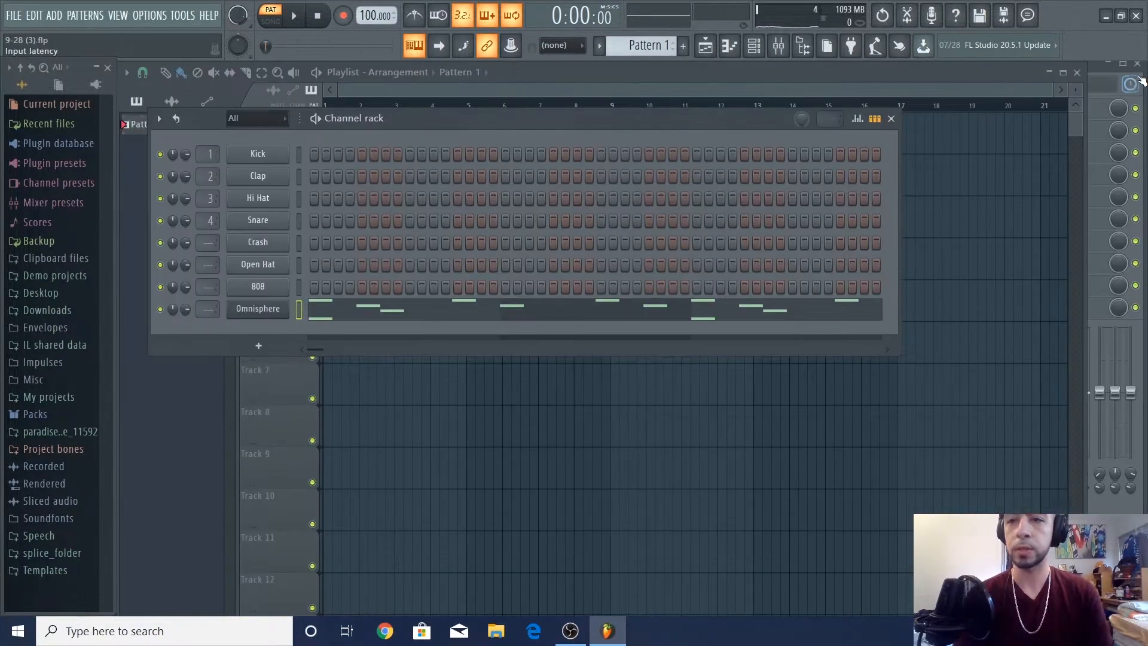
{"action": "right_click", "coordinate": [249, 315]}
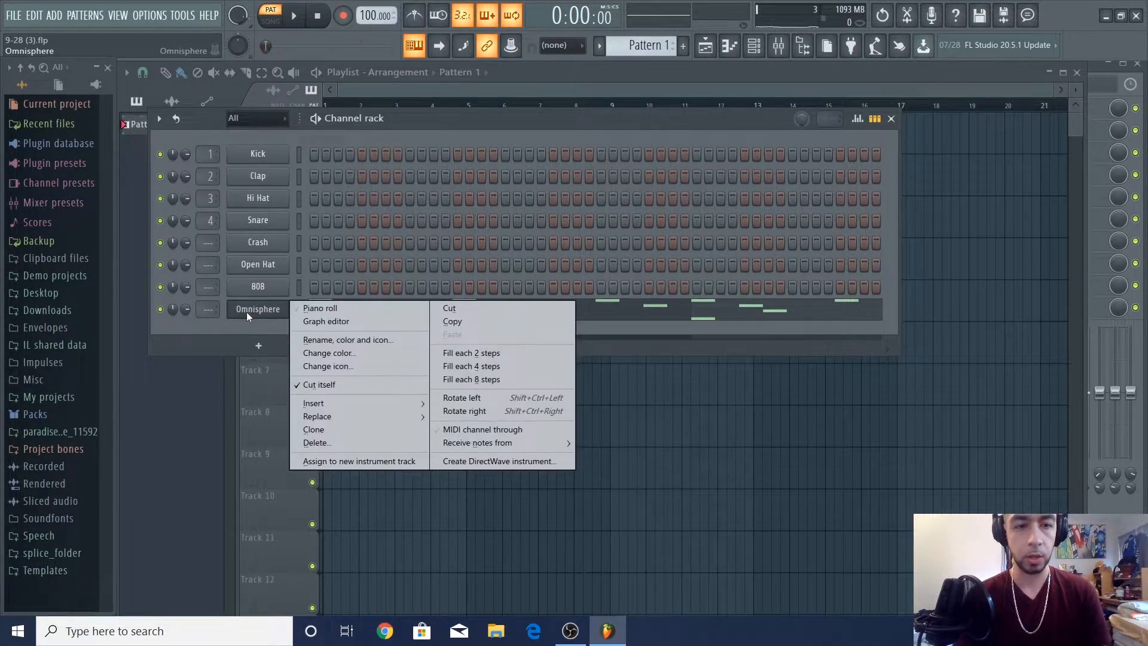
{"action": "left_click", "coordinate": [357, 387]}
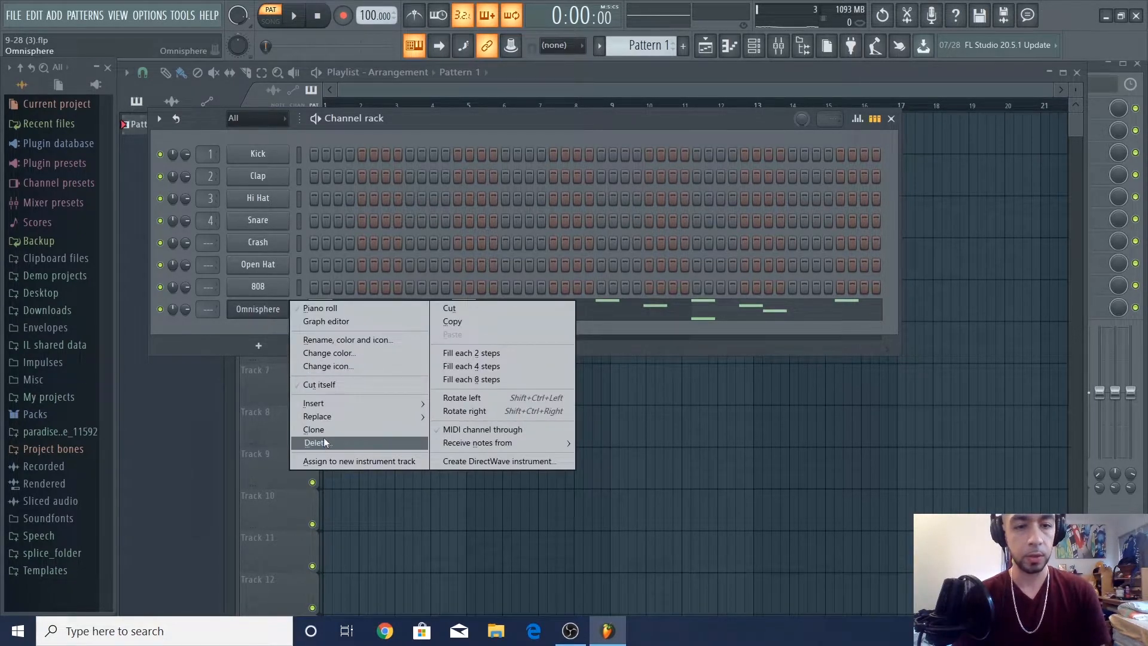
{"action": "left_click", "coordinate": [323, 432]}
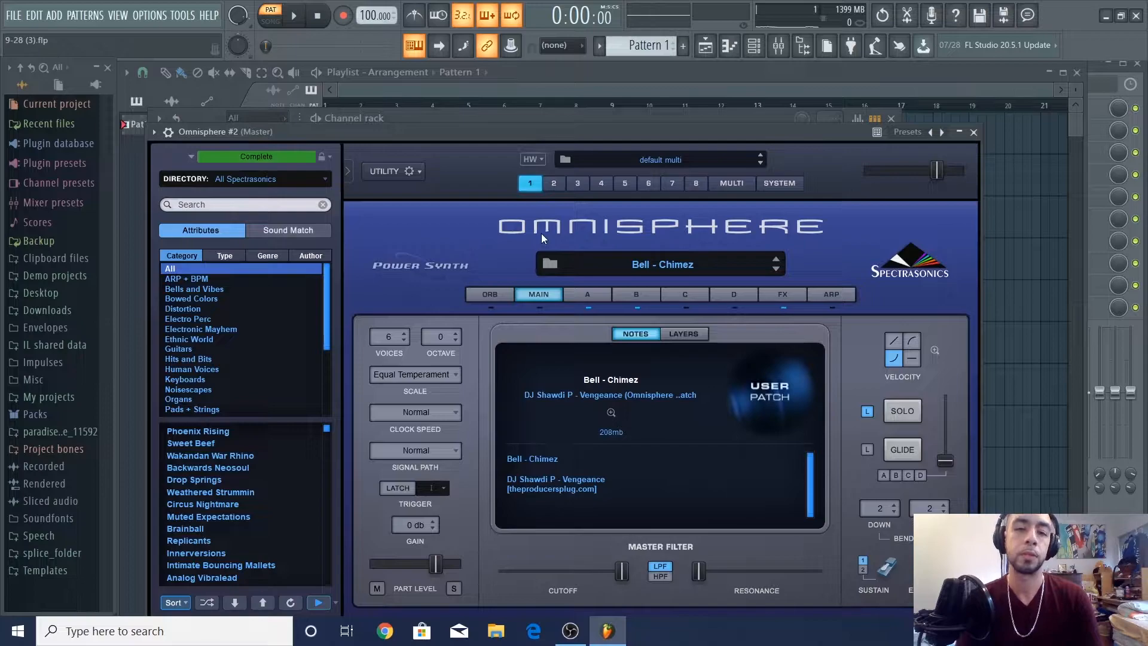
- Show the mixer and channel rack, and route the Omnisphere #2 channel to mixer track 9
{"action": "left_click", "coordinate": [779, 45]}
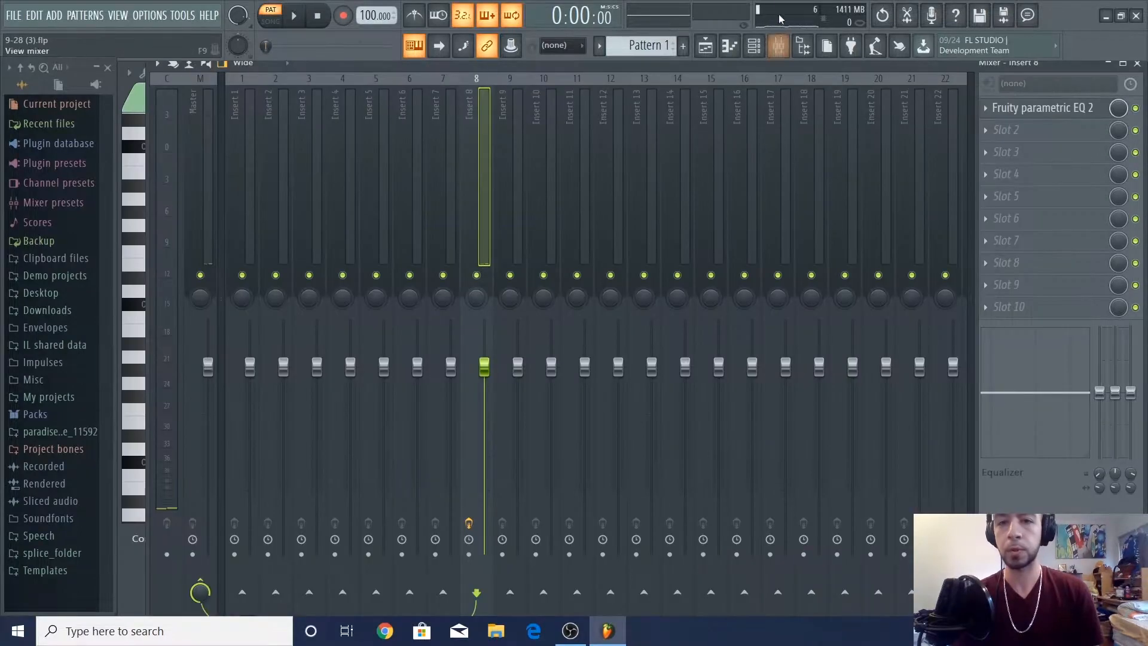
{"action": "left_click", "coordinate": [761, 45]}
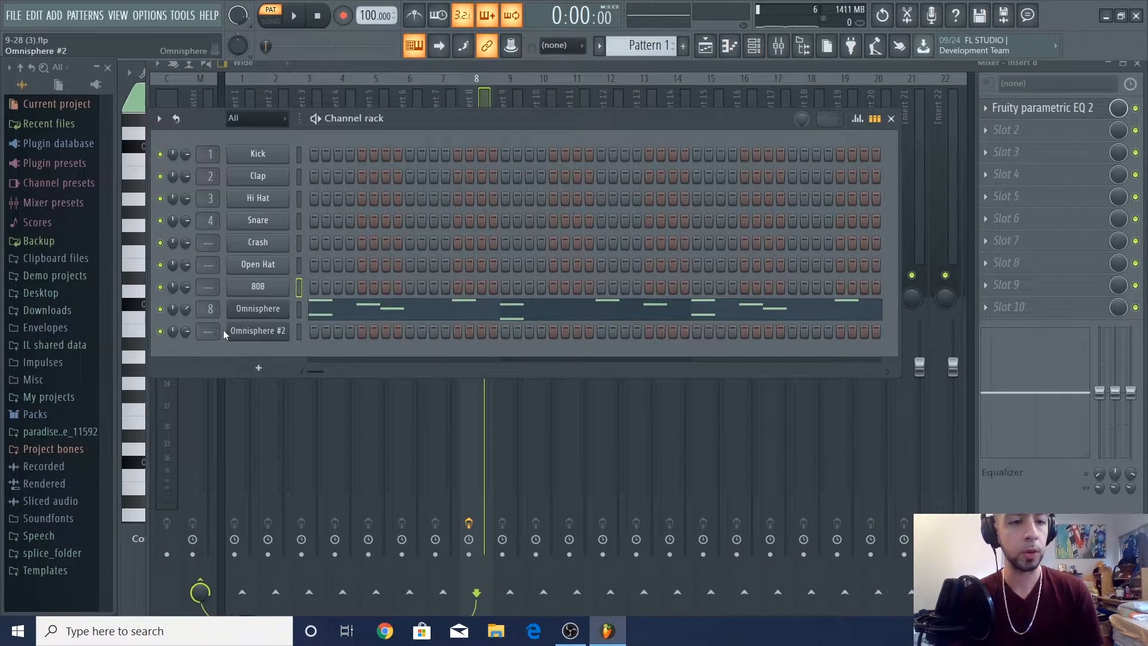
{"action": "mouse_move", "coordinate": [206, 332]}
{"action": "left_mouse_down"}
{"action": "mouse_move", "coordinate": [206, 346]}
{"action": "mouse_move", "coordinate": [207, 335]}
{"action": "left_mouse_up"}
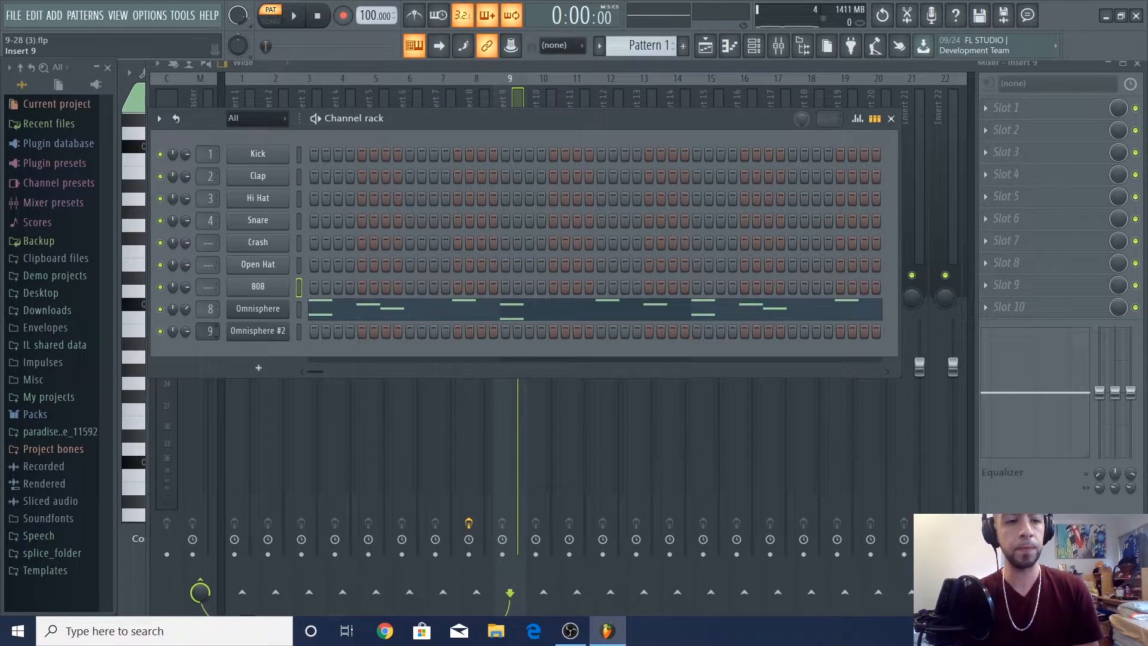
- Set the patch browser directory of Omnisphere #2 to All and go through its patches to try KEY - 13
{"action": "left_click", "coordinate": [532, 66]}
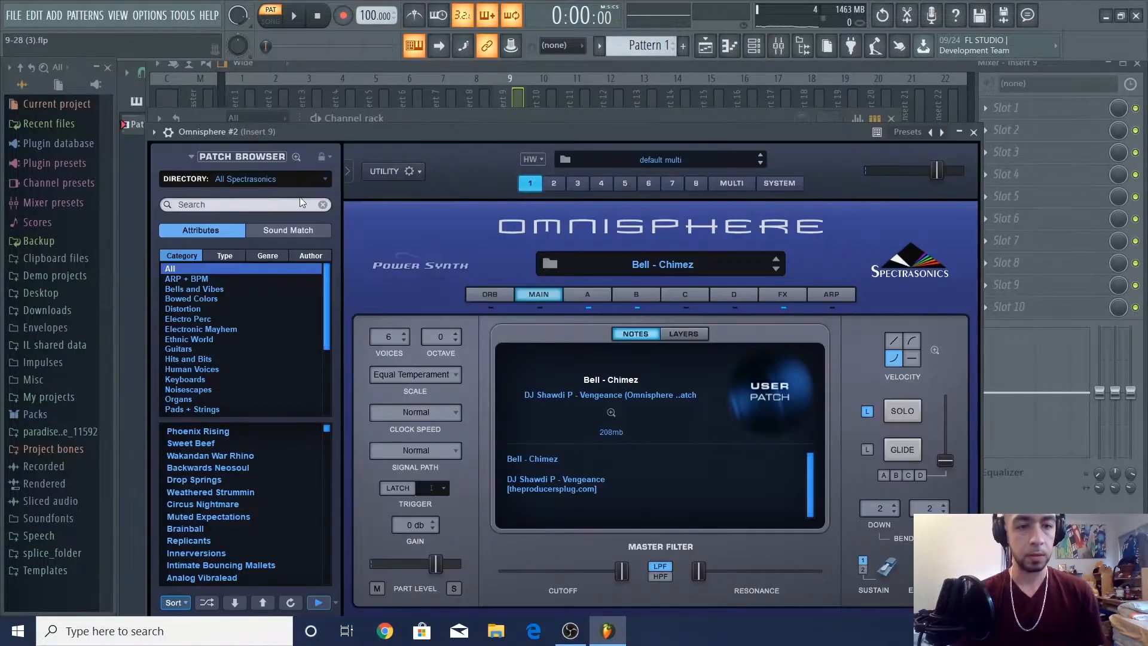
{"action": "left_click", "coordinate": [272, 184]}
{"action": "left_click", "coordinate": [261, 183]}
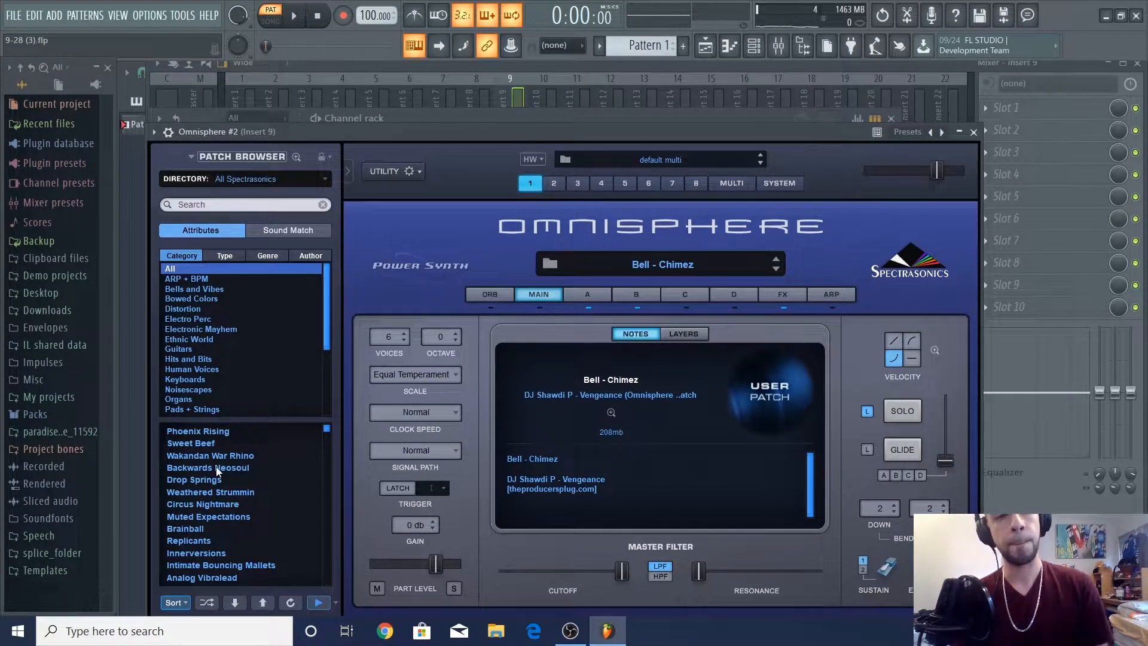
{"action": "left_click_drag", "start_coordinate": [321, 465], "coordinate": [325, 483]}
{"action": "left_click", "coordinate": [233, 493]}
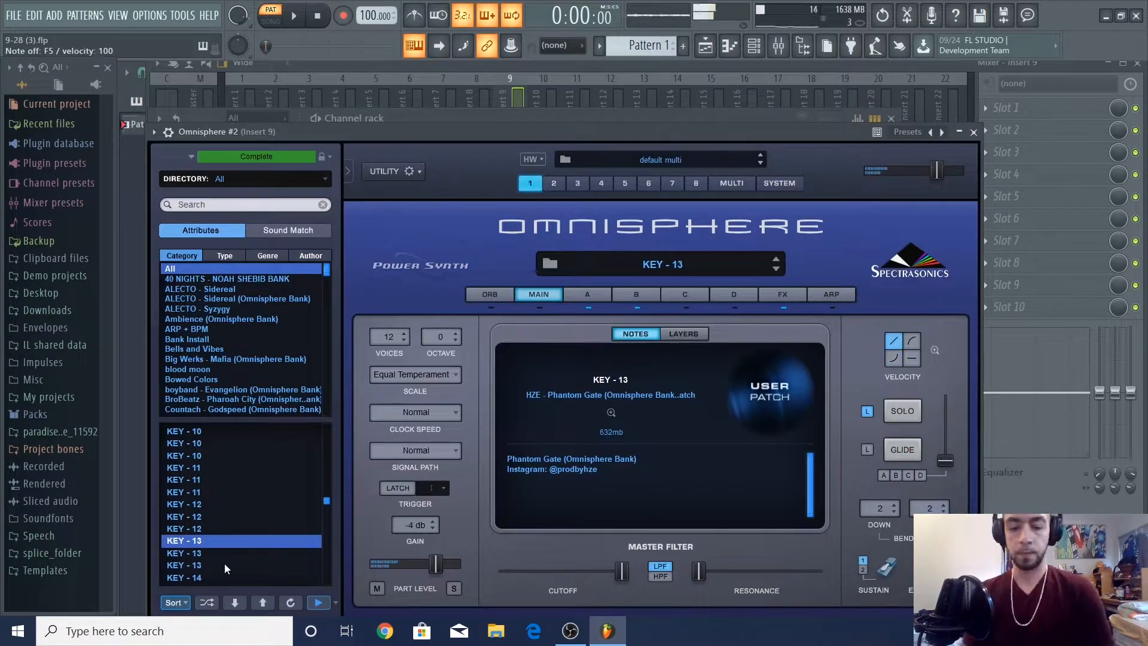
- Audition further patches in Omnisphere #2, including keys - heart, and load PAD - Dimensions
{"action": "scroll", "coordinate": [225, 563], "scroll_direction": "down", "scroll_amount": 10}
{"action": "left_click", "coordinate": [268, 505]}
{"action": "left_click", "coordinate": [686, 120]}
{"action": "left_click", "coordinate": [220, 566]}
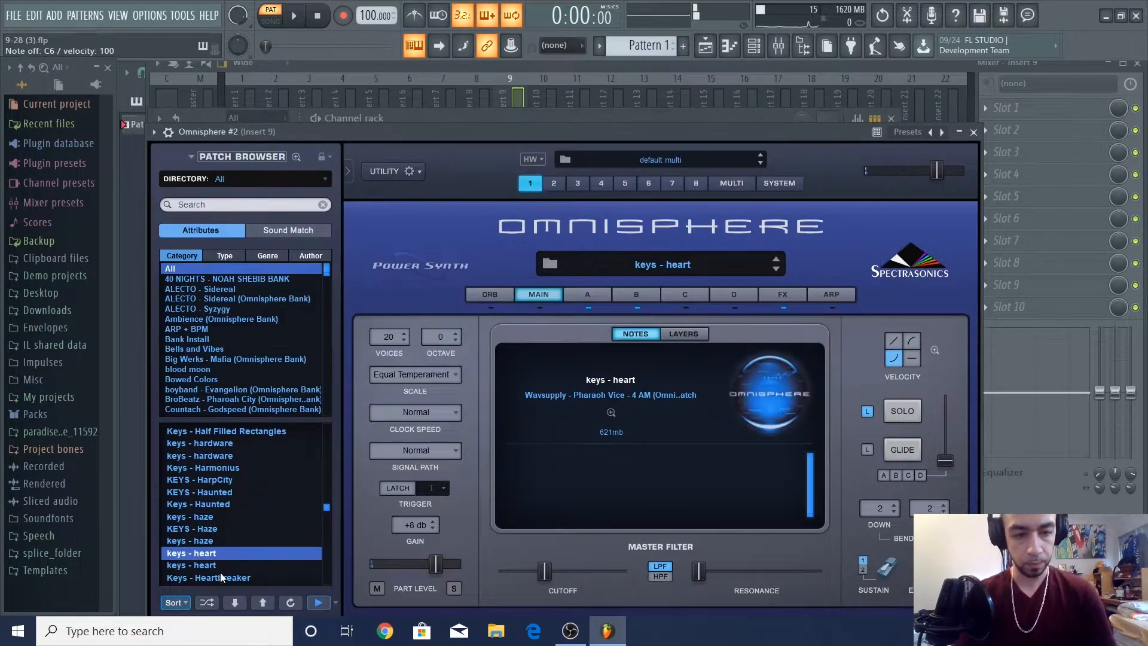
{"action": "scroll", "coordinate": [240, 526], "scroll_direction": "down", "scroll_amount": 10}
{"action": "left_click", "coordinate": [253, 502]}
{"action": "left_click", "coordinate": [222, 577]}
{"action": "scroll", "coordinate": [308, 554], "scroll_direction": "down", "scroll_amount": 2}
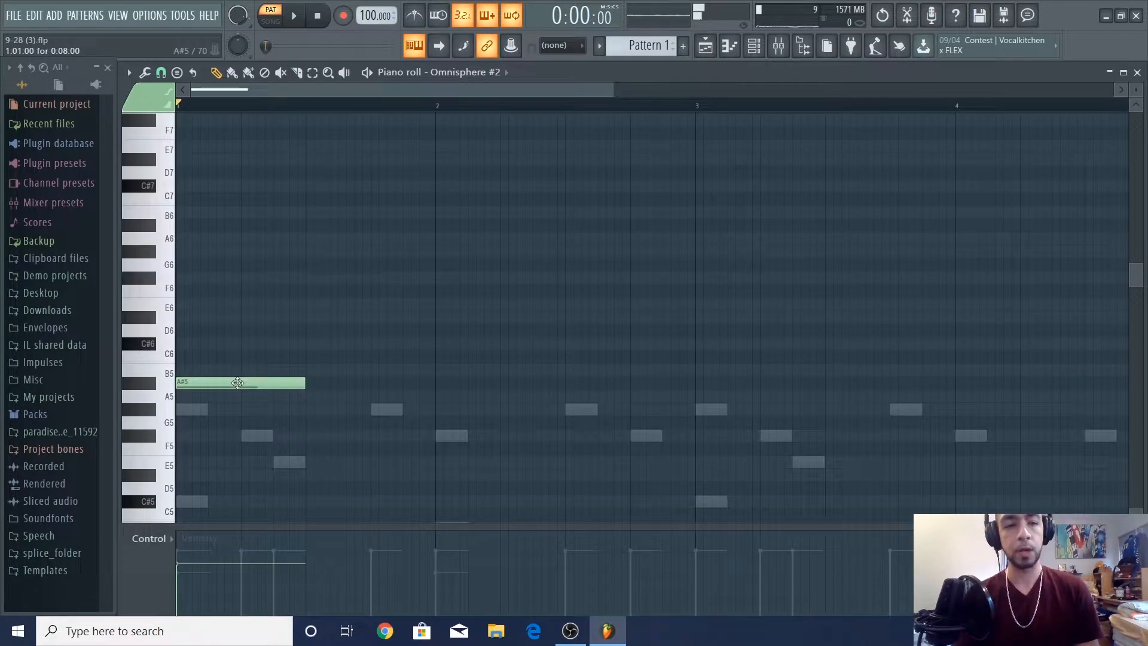
- Move the pad's opening A#5 note to C#6 at the start of bar 1 and play it with the bell melody
{"action": "left_click_drag", "start_coordinate": [235, 380], "coordinate": [179, 286]}
{"action": "scroll", "coordinate": [235, 410], "scroll_direction": "down", "scroll_amount": 3}
{"action": "key", "text": "space"}
{"action": "key", "text": "shift+Up"}
{"action": "key", "text": "shift+Up"}
{"action": "key", "text": "shift+Up"}
{"action": "key", "text": "shift+Up"}
{"action": "key", "text": "shift+Up"}
{"action": "key", "text": "space"}
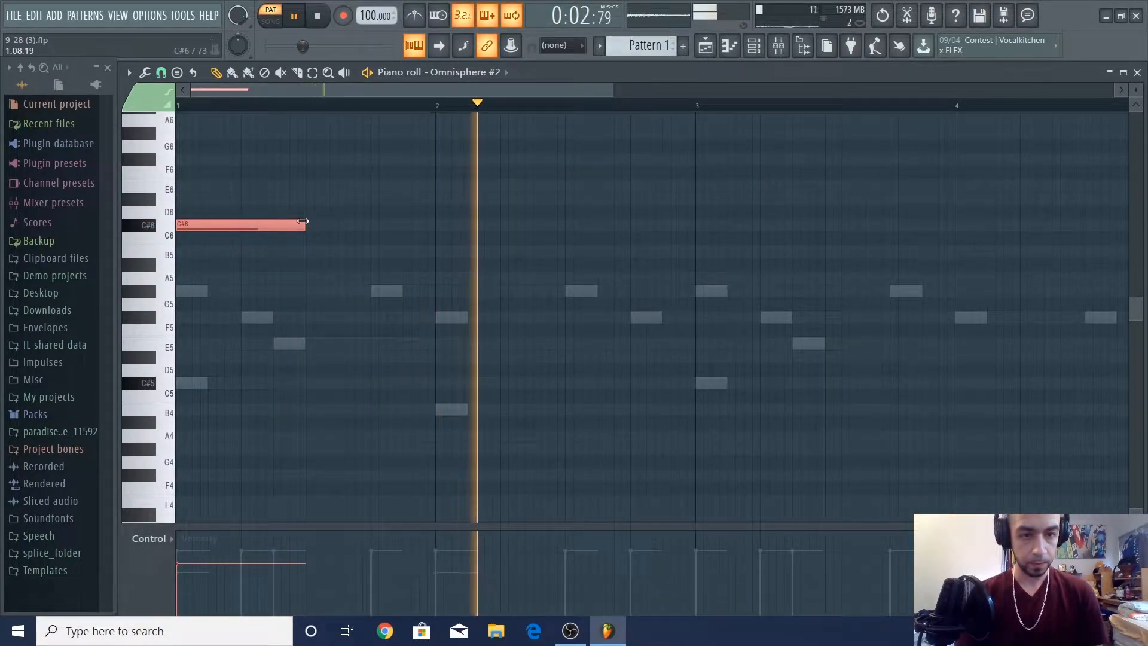
- Lengthen the opening C#6 to three beats and complete the four-bar pad line with G#6, F#6, C#6, F#6 and G#6
{"action": "left_click_drag", "start_coordinate": [304, 226], "coordinate": [369, 248]}
{"action": "left_click", "coordinate": [379, 148]}
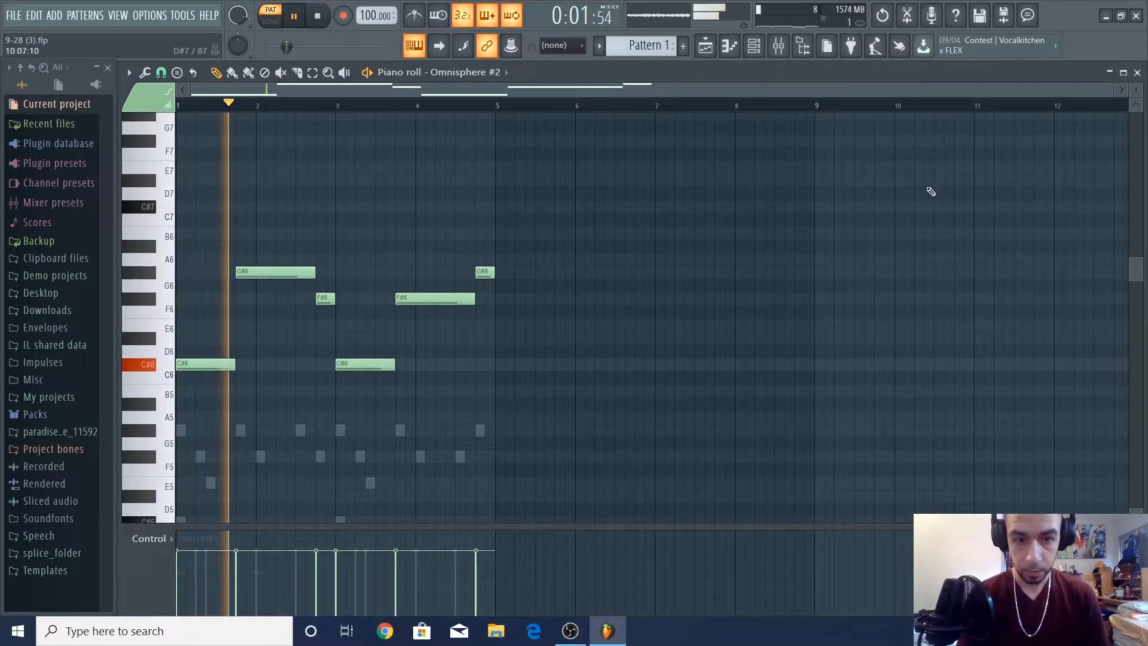
{"action": "key", "text": "space"}
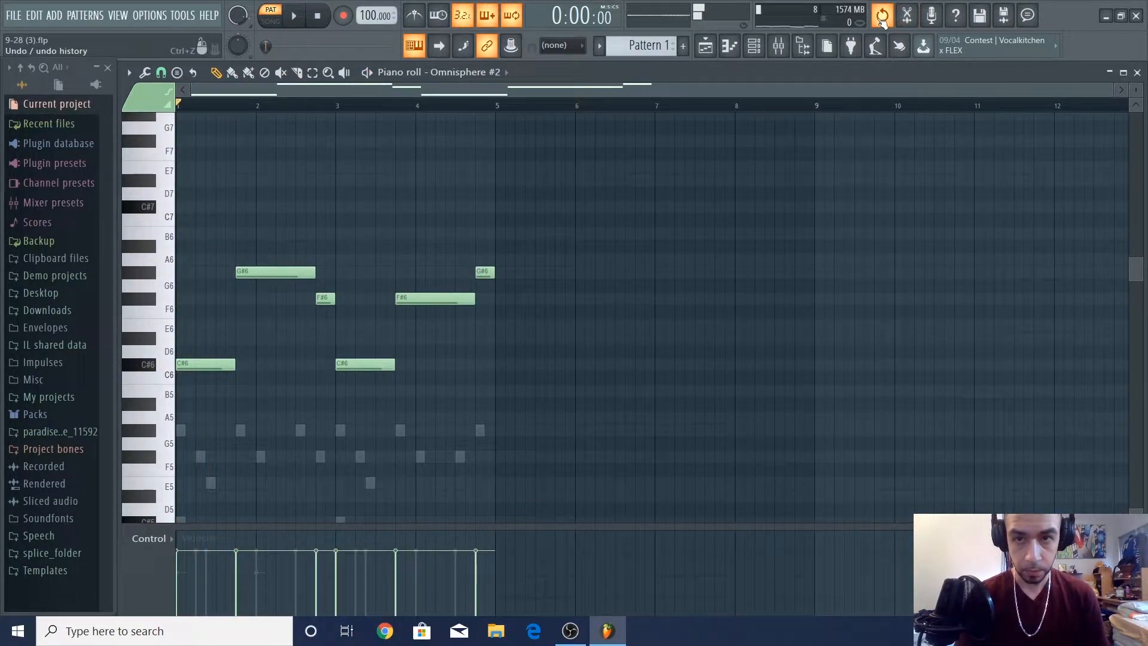
- Reopen the Omnisphere #2 piano roll and play the four-bar pad line against the bell melody to check it
{"action": "left_click", "coordinate": [1138, 71]}
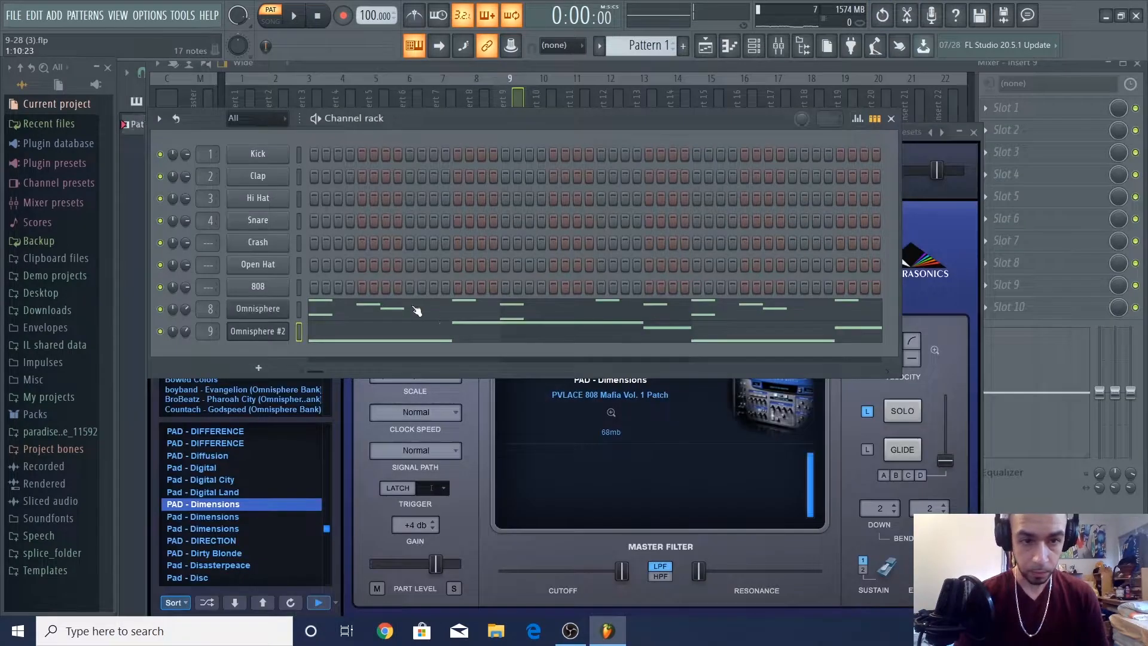
{"action": "left_click", "coordinate": [676, 339]}
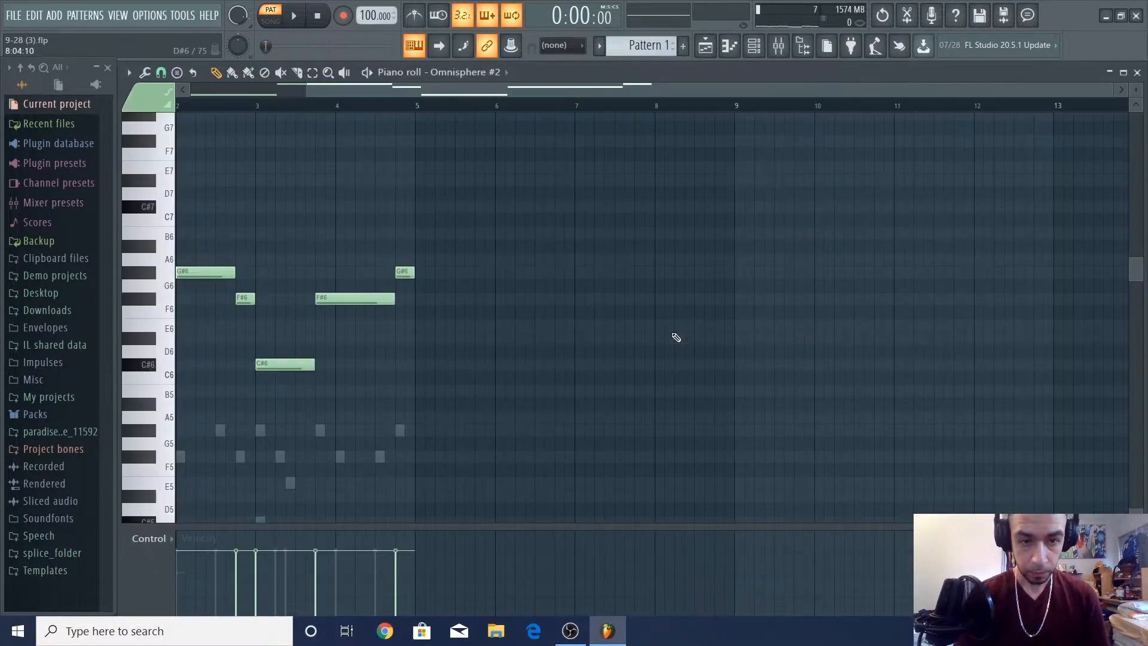
{"action": "scroll", "coordinate": [225, 425], "scroll_direction": "up", "scroll_amount": 2, "text": "ctrl"}
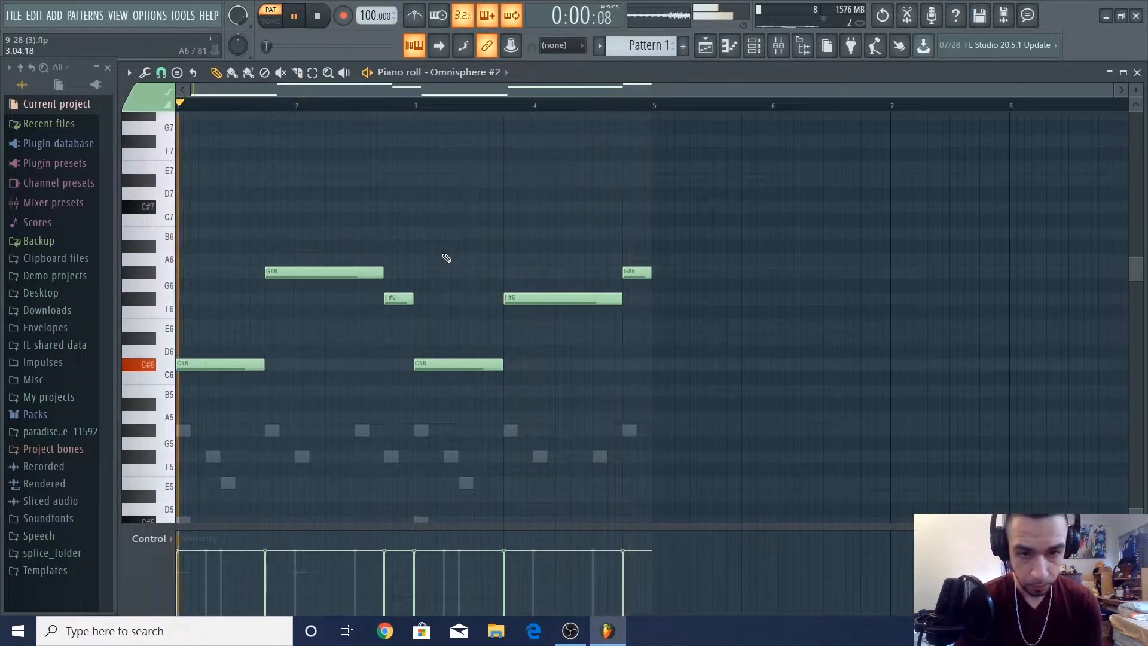
{"action": "left_click", "coordinate": [558, 298]}
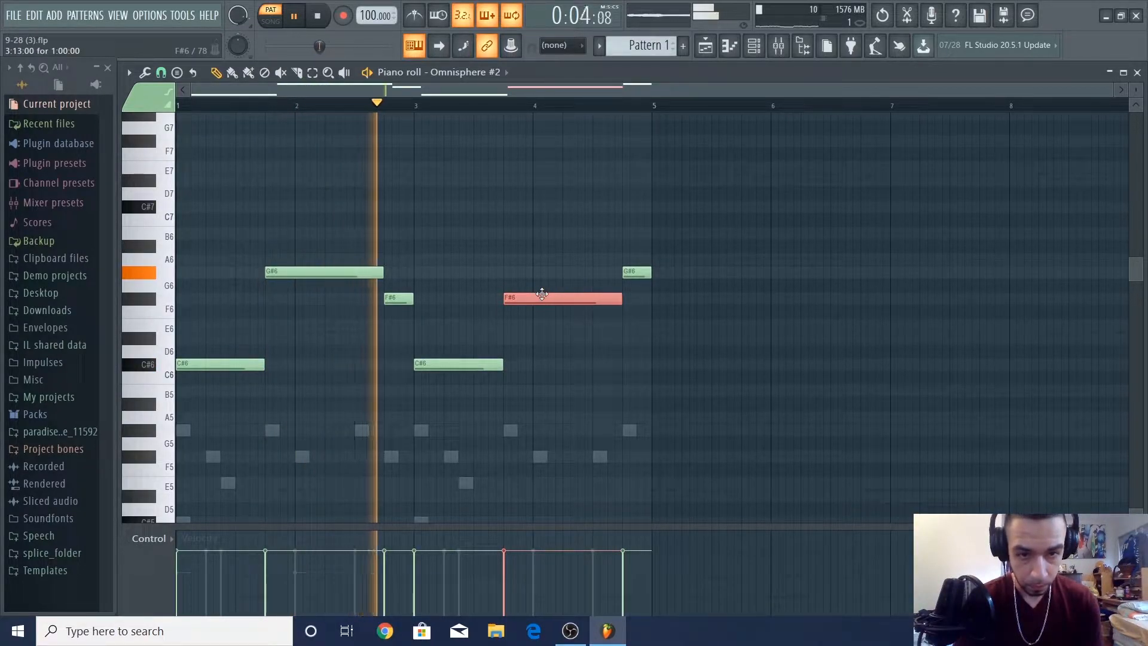
{"action": "scroll", "coordinate": [544, 297], "scroll_direction": "down", "scroll_amount": 3}
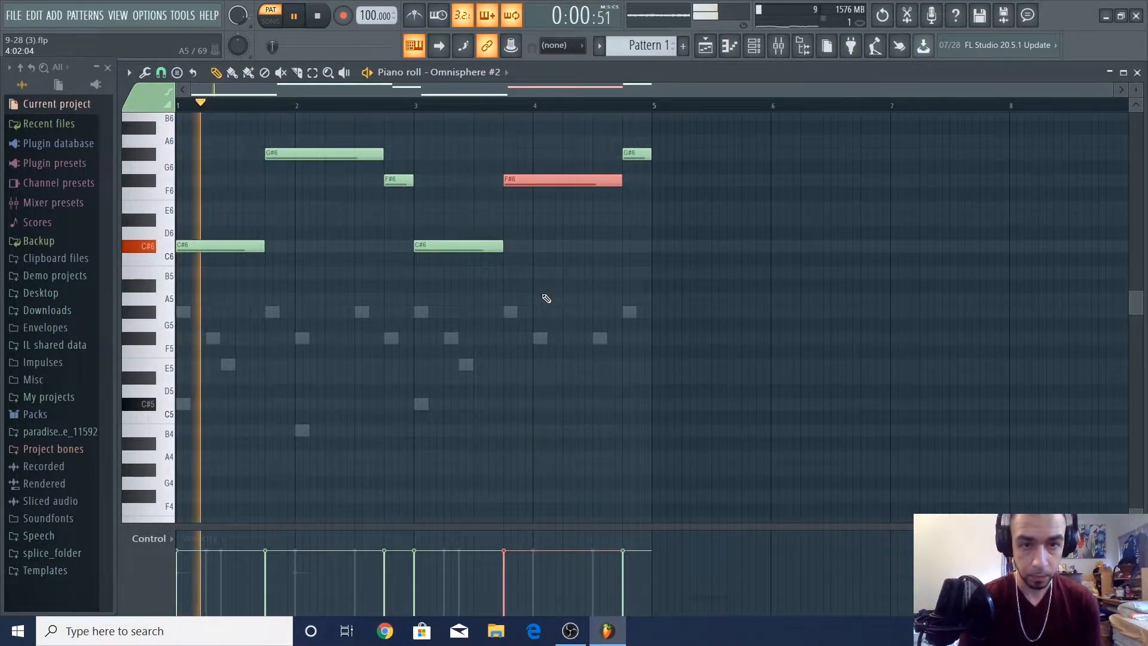
{"action": "key", "text": "space"}
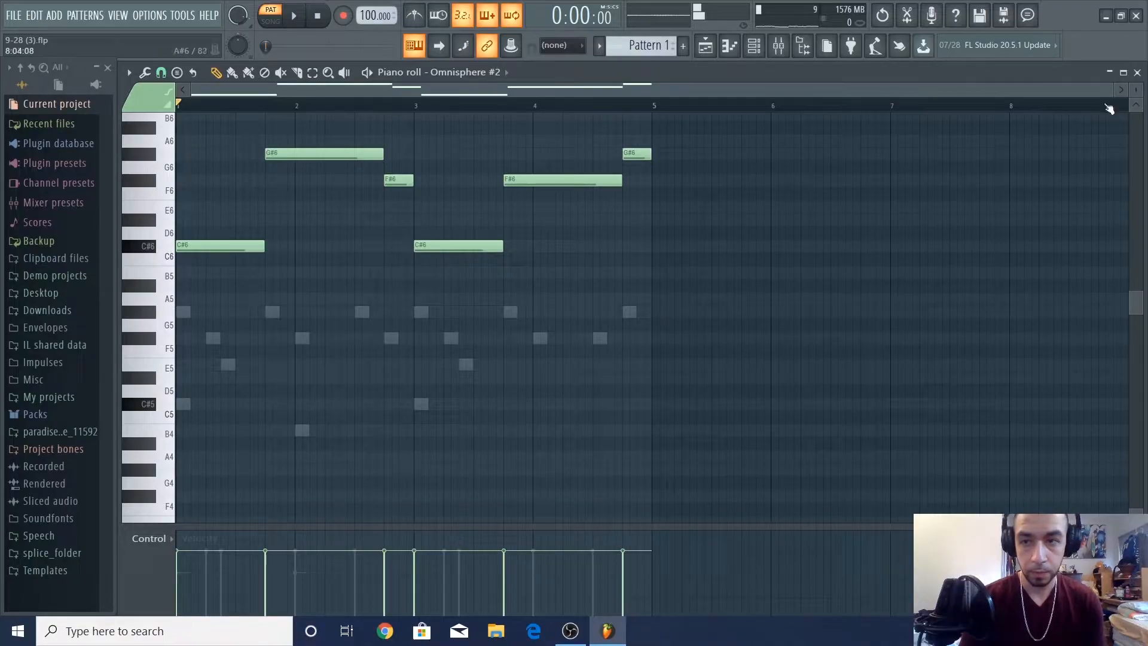
- Close the Omnisphere #2 piano roll and plugin window, and open the bell melody of the first Omnisphere channel in the piano roll
{"action": "left_click", "coordinate": [1138, 72]}
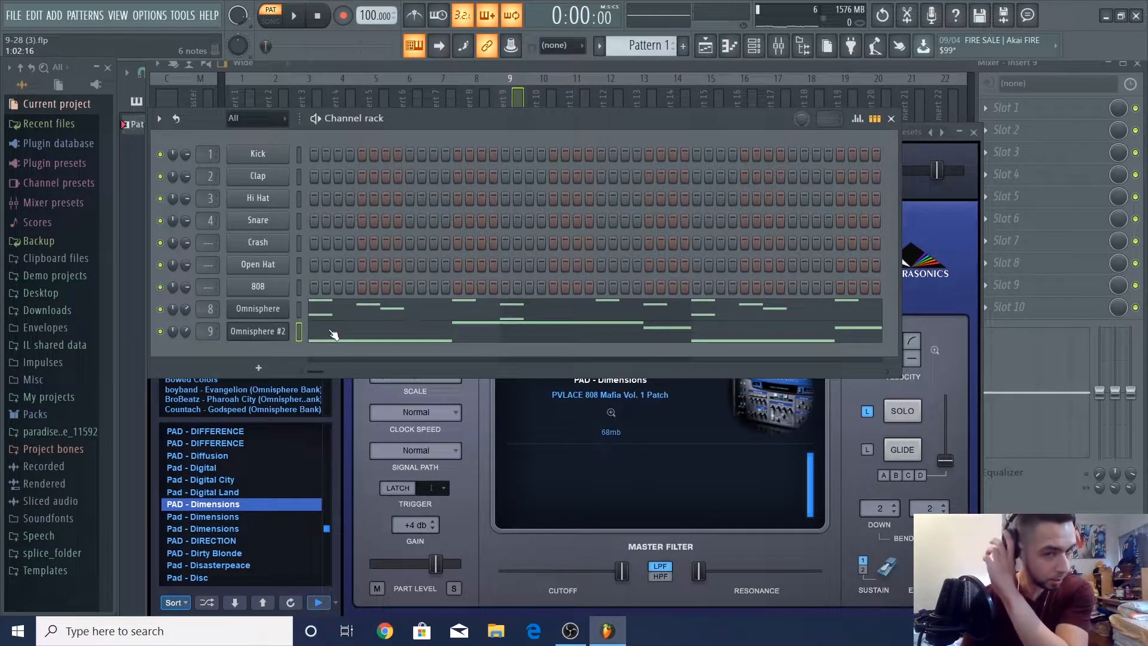
{"action": "left_click", "coordinate": [935, 224]}
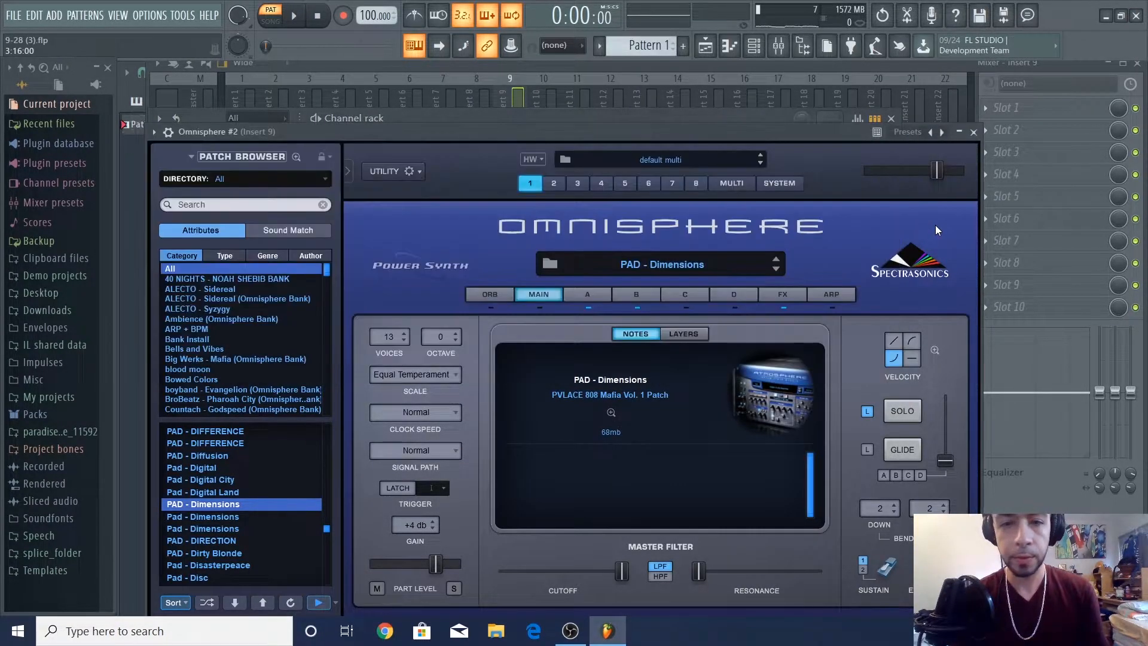
{"action": "left_click", "coordinate": [973, 132]}
{"action": "left_click", "coordinate": [425, 308]}
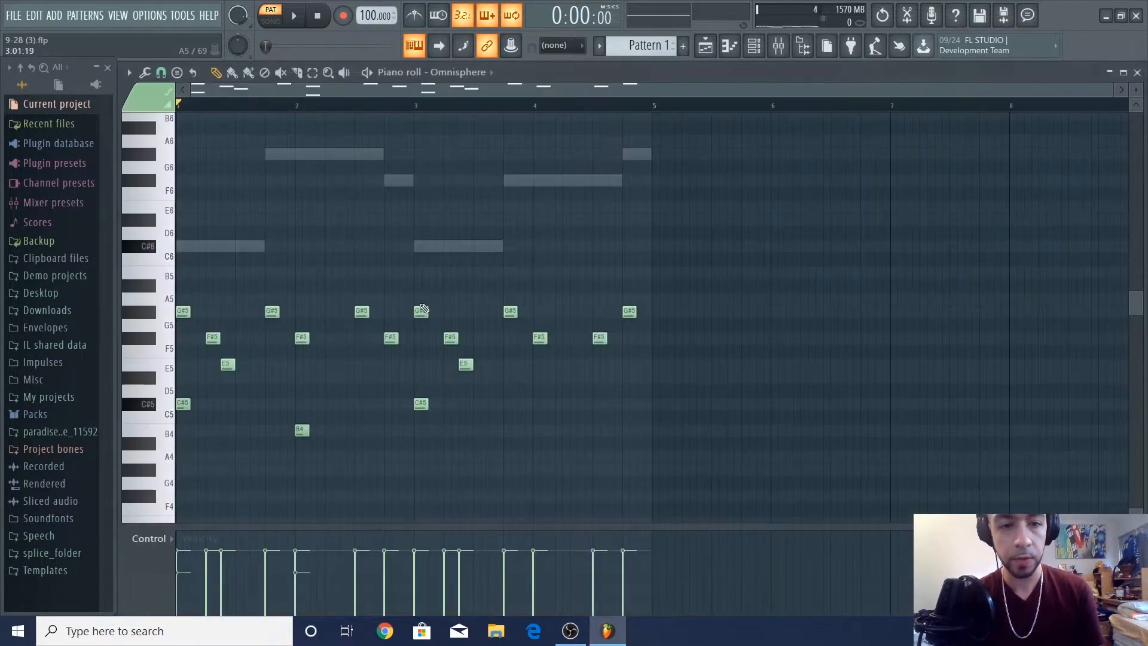
{"action": "scroll", "coordinate": [461, 458], "scroll_direction": "down", "scroll_amount": 2}
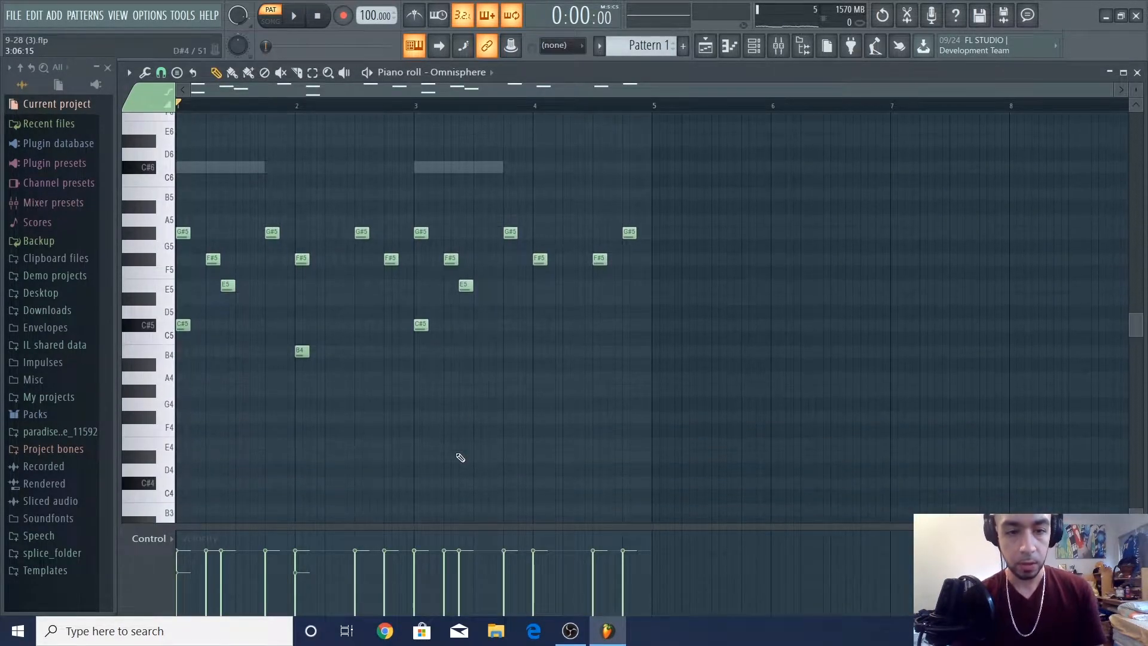
- Add a B4 note at the start of bar 4 of the bell melody, adjust its length and play the pattern
{"action": "left_click", "coordinate": [543, 363]}
{"action": "mouse_move", "coordinate": [568, 365]}
{"action": "left_mouse_down"}
{"action": "mouse_move", "coordinate": [559, 350]}
{"action": "mouse_move", "coordinate": [549, 369]}
{"action": "left_mouse_up"}
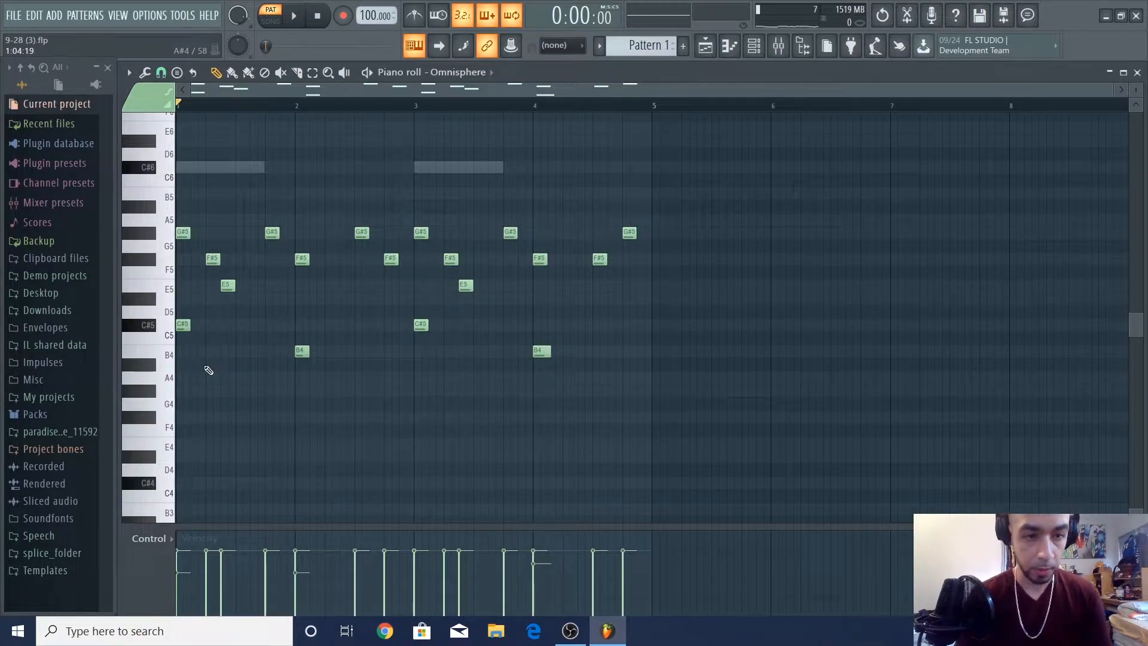
{"action": "key", "text": "space"}
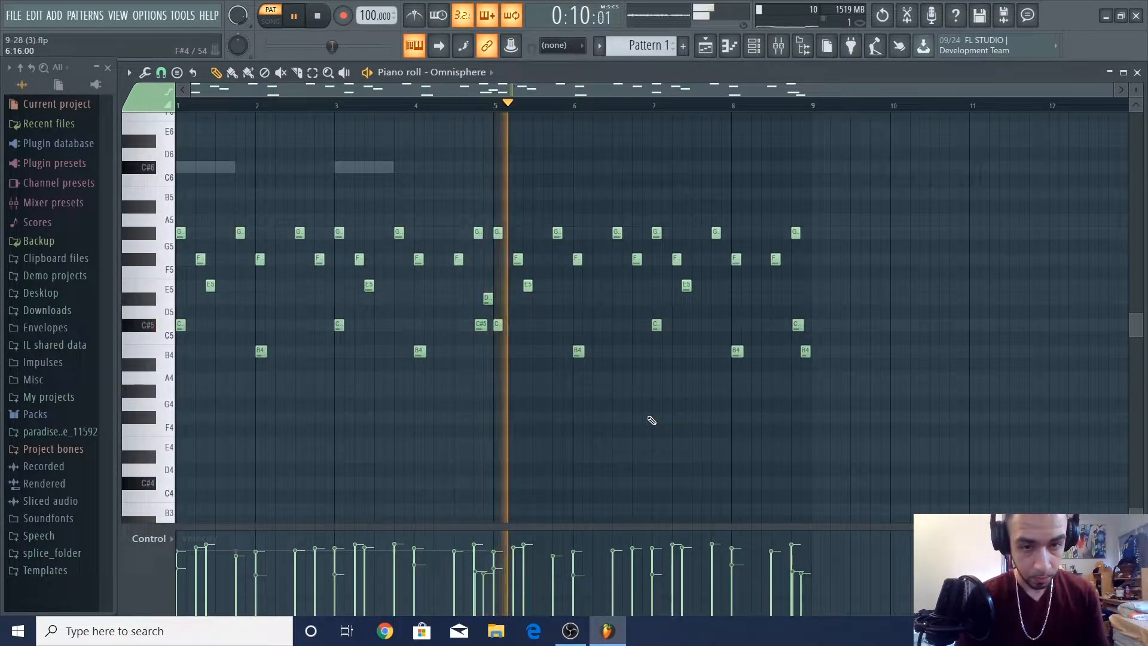
- Shift the C#5 note near the end of bar 4 to start with the G#5 above it, then listen and stop playback
{"action": "scroll", "coordinate": [487, 346], "scroll_direction": "up", "scroll_amount": 3}
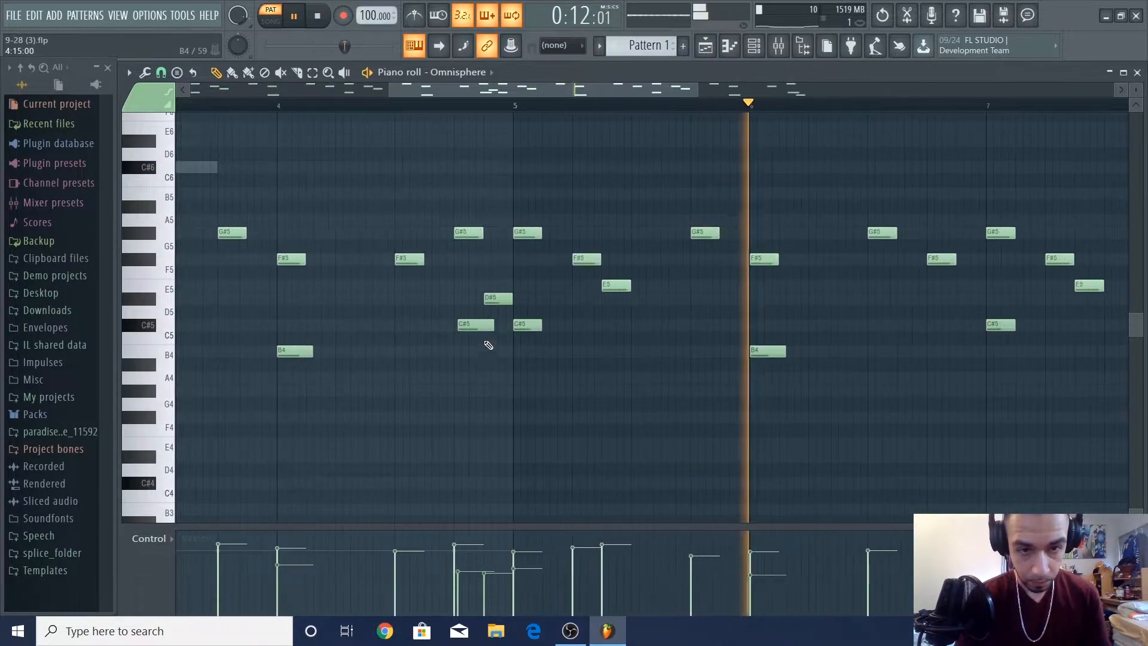
{"action": "left_click_drag", "start_coordinate": [481, 331], "coordinate": [477, 331]}
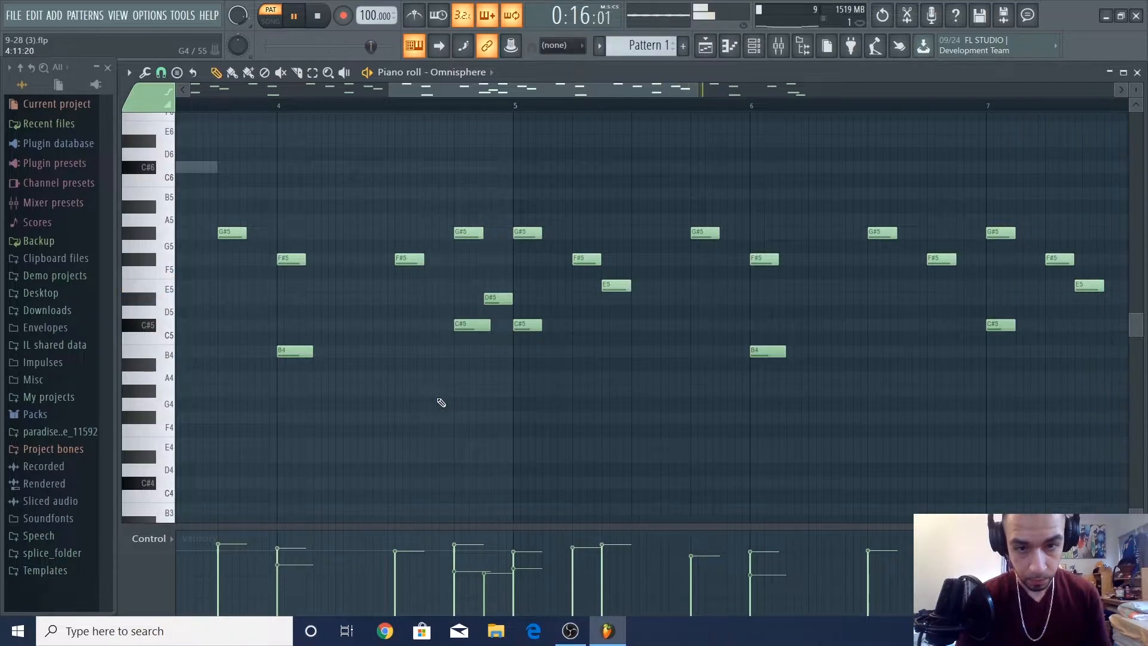
{"action": "scroll", "coordinate": [441, 402], "scroll_direction": "down", "scroll_amount": 3}
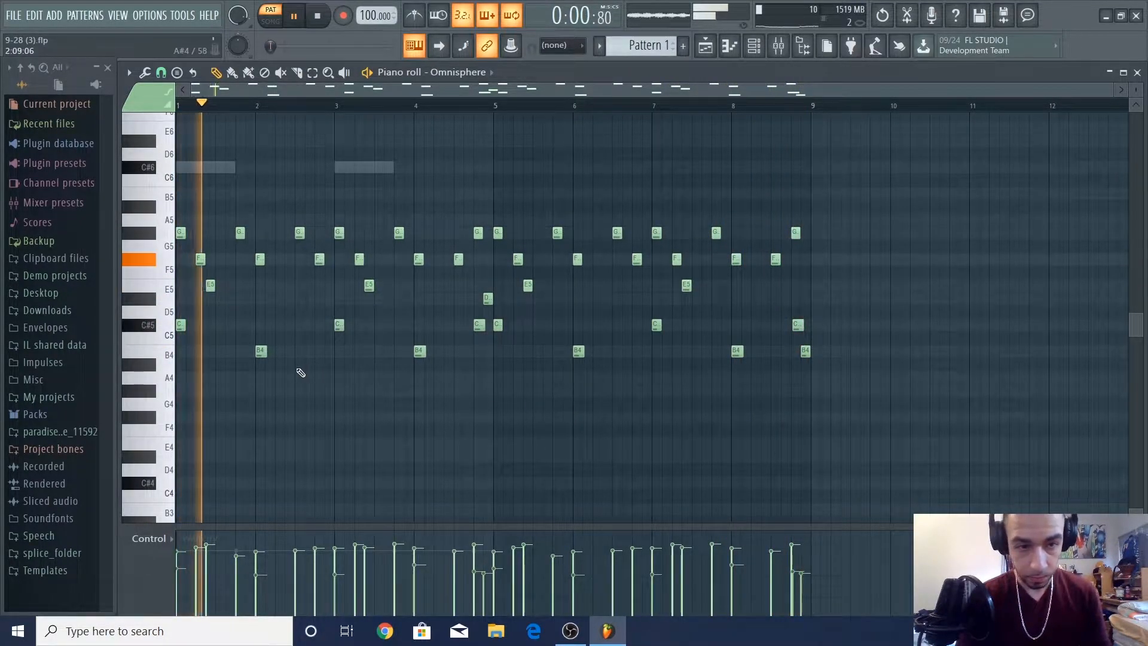
{"action": "key", "text": "space"}
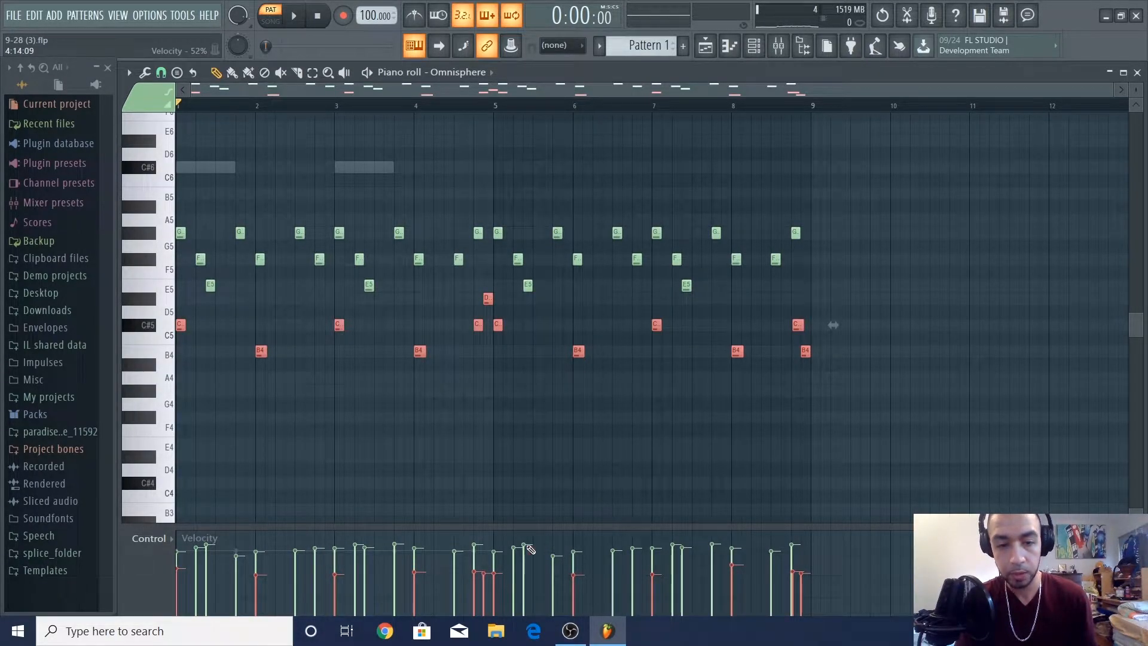
- Randomize the note velocities of the bell melody with the bipolar levels randomizer and leave the piano roll
{"action": "key", "text": "alt+r"}
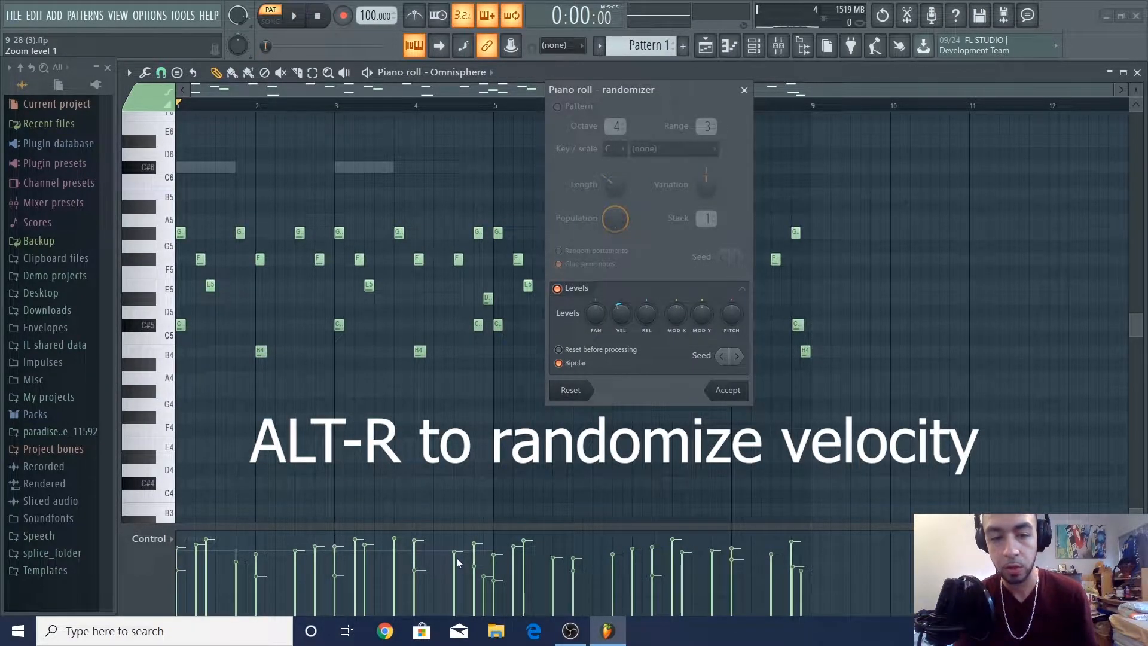
{"action": "key", "text": "Return"}
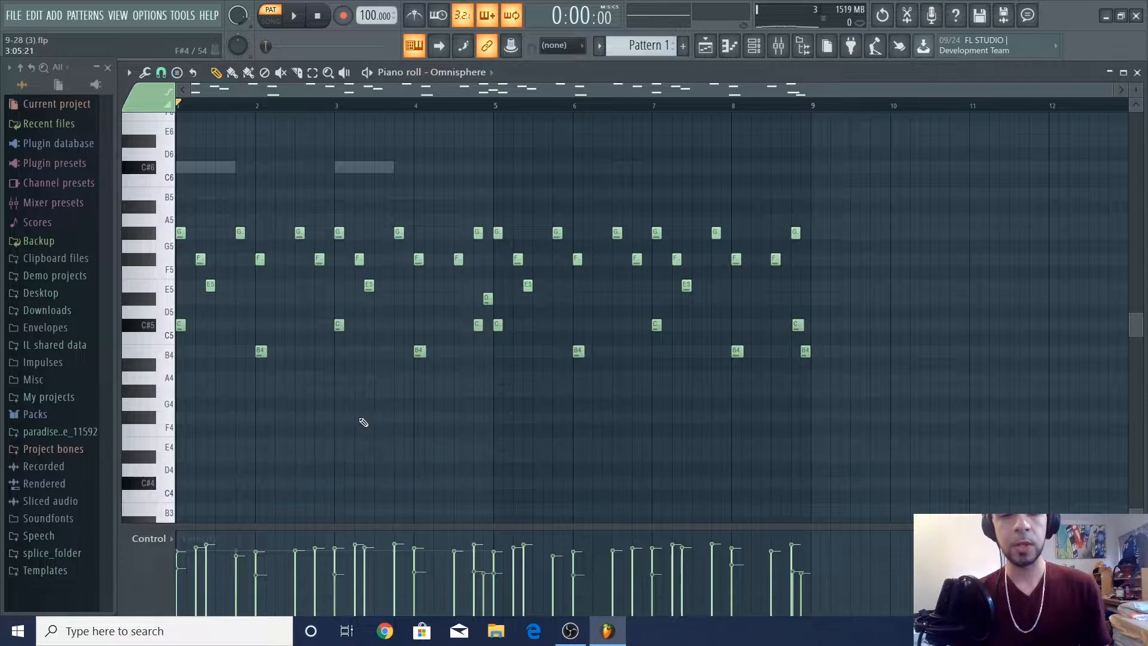
{"action": "key", "text": "F7"}
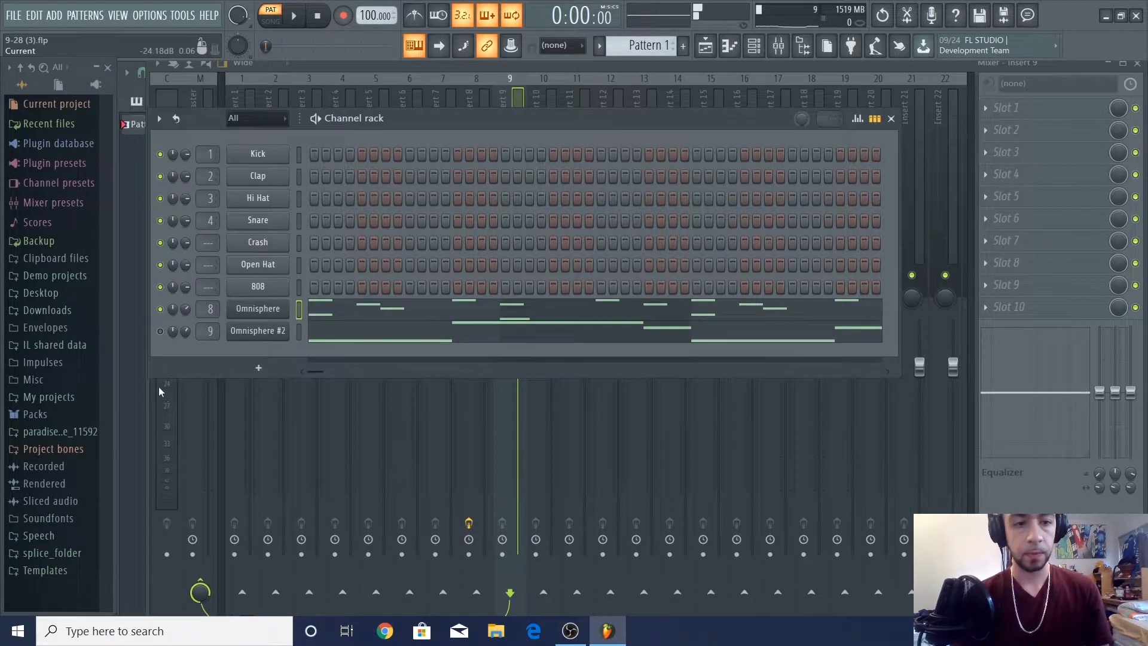
- Play the bell and pad together and lower the mixer faders of Insert 8 and Insert 9
{"action": "left_click", "coordinate": [250, 333]}
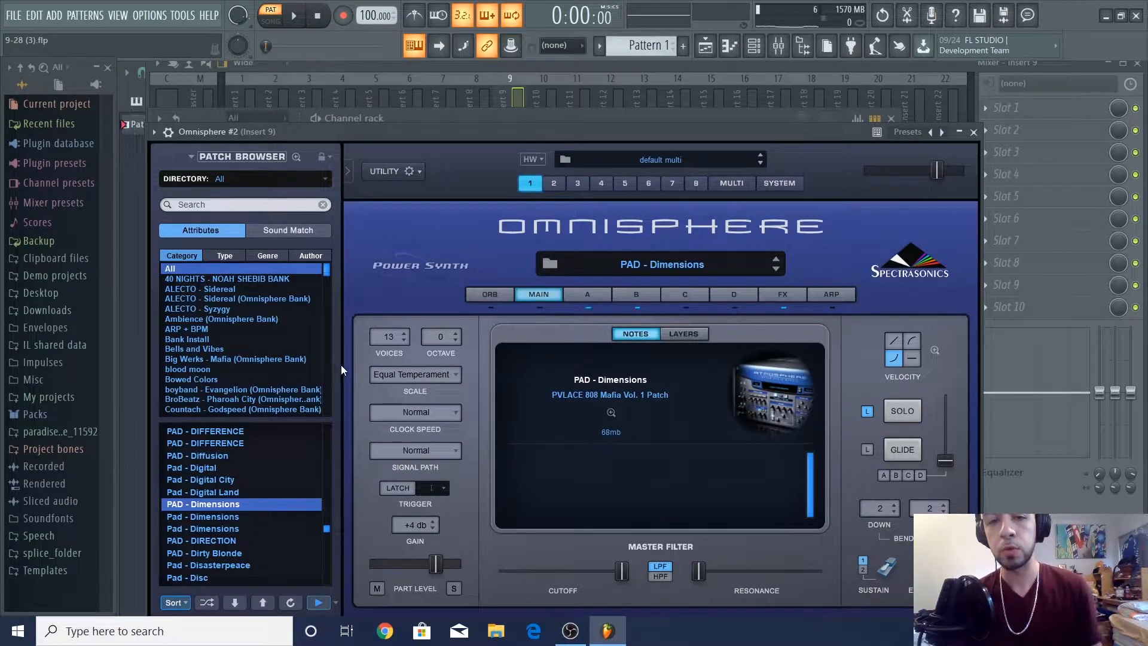
{"action": "left_click", "coordinate": [568, 68]}
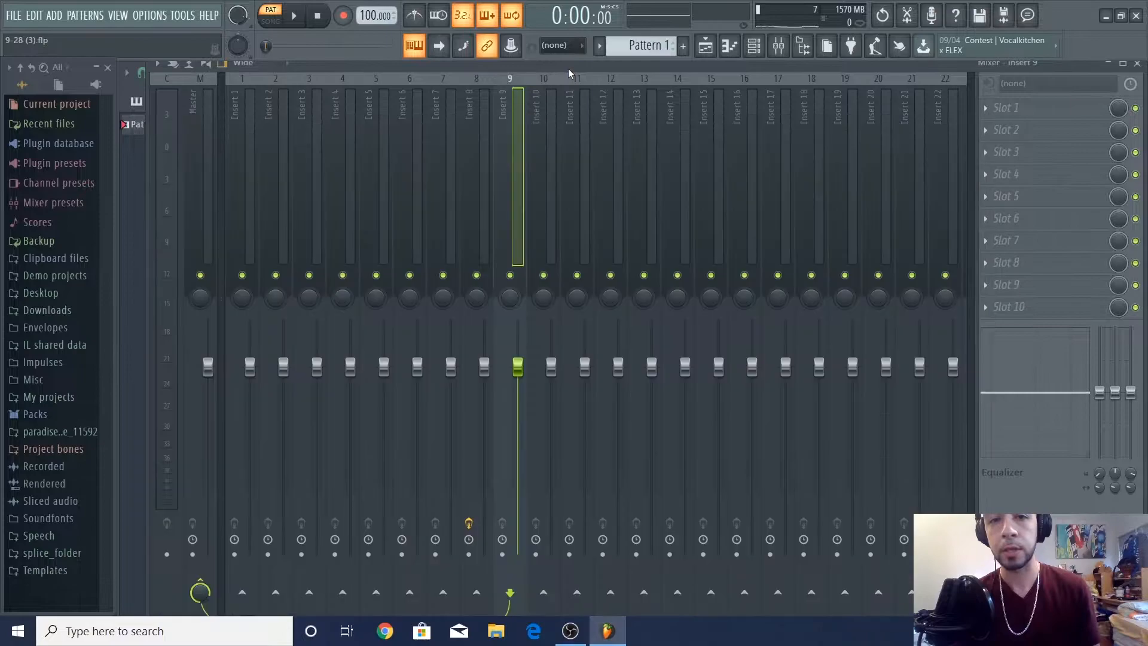
{"action": "left_click", "coordinate": [487, 381]}
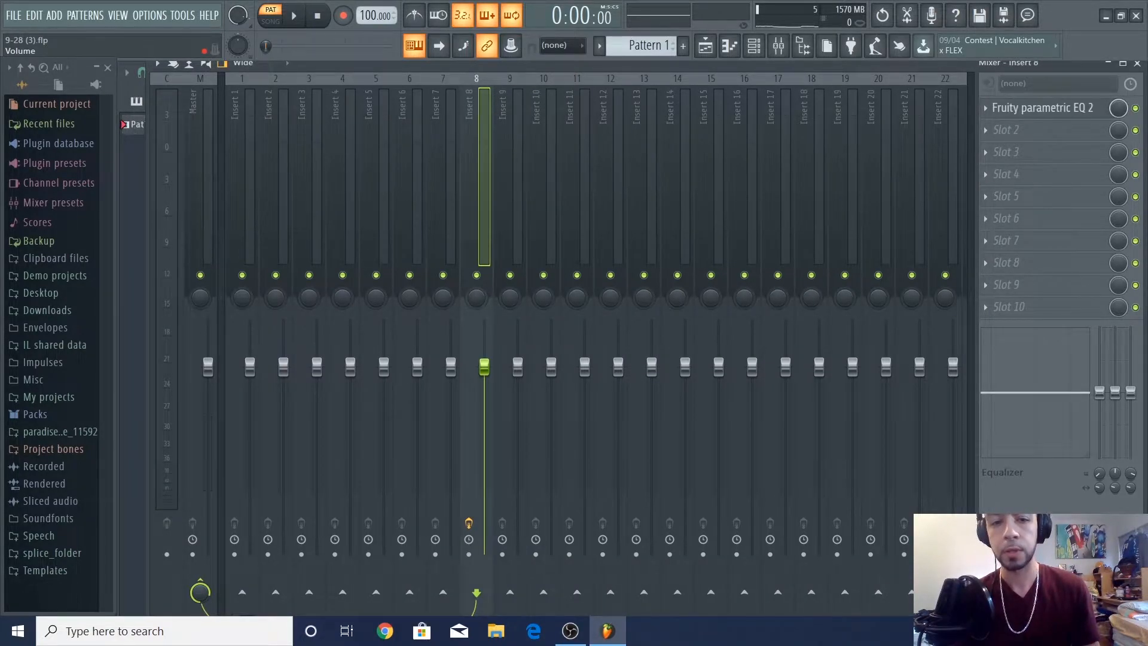
{"action": "key", "text": "space"}
{"action": "left_click", "coordinate": [755, 46]}
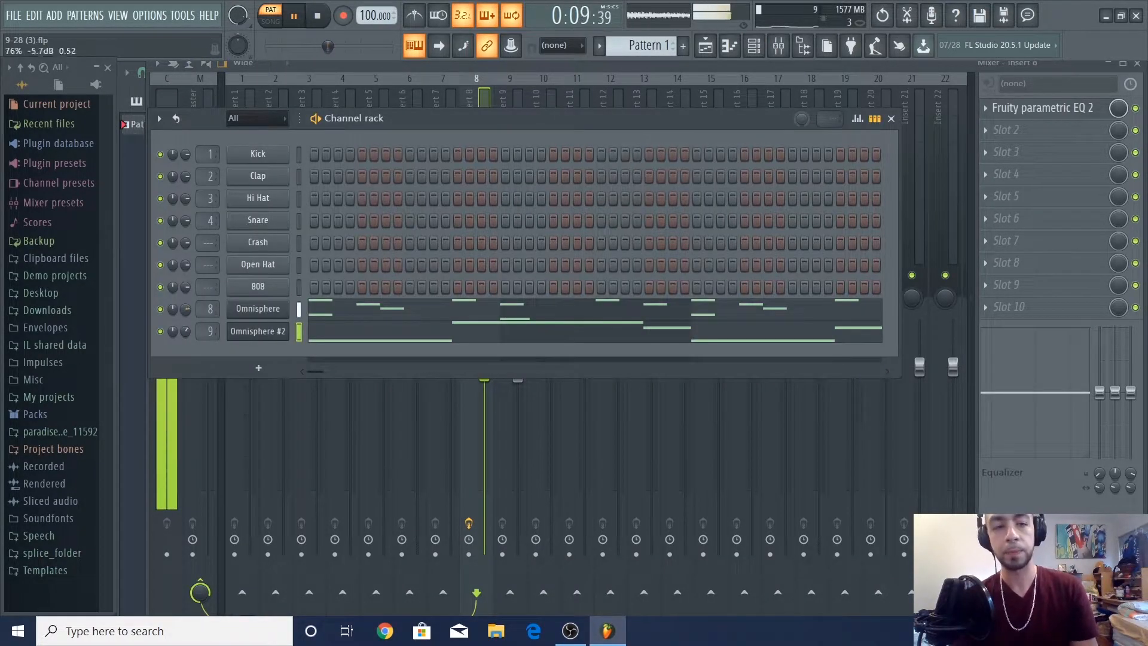
{"action": "left_click", "coordinate": [755, 47]}
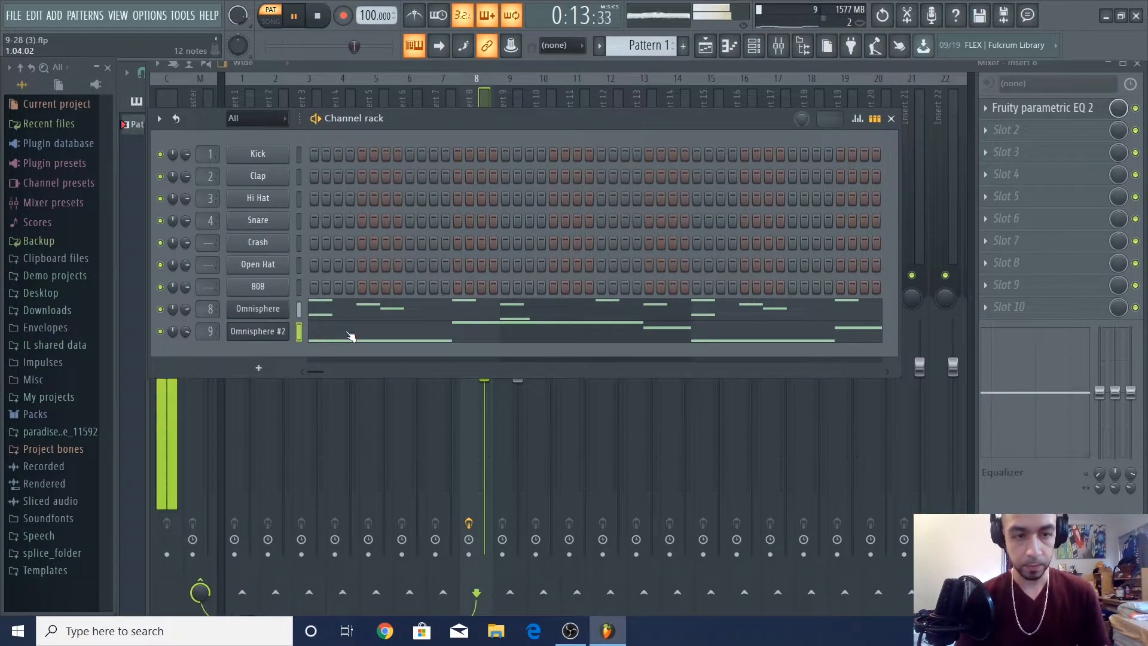
{"action": "left_click", "coordinate": [754, 47]}
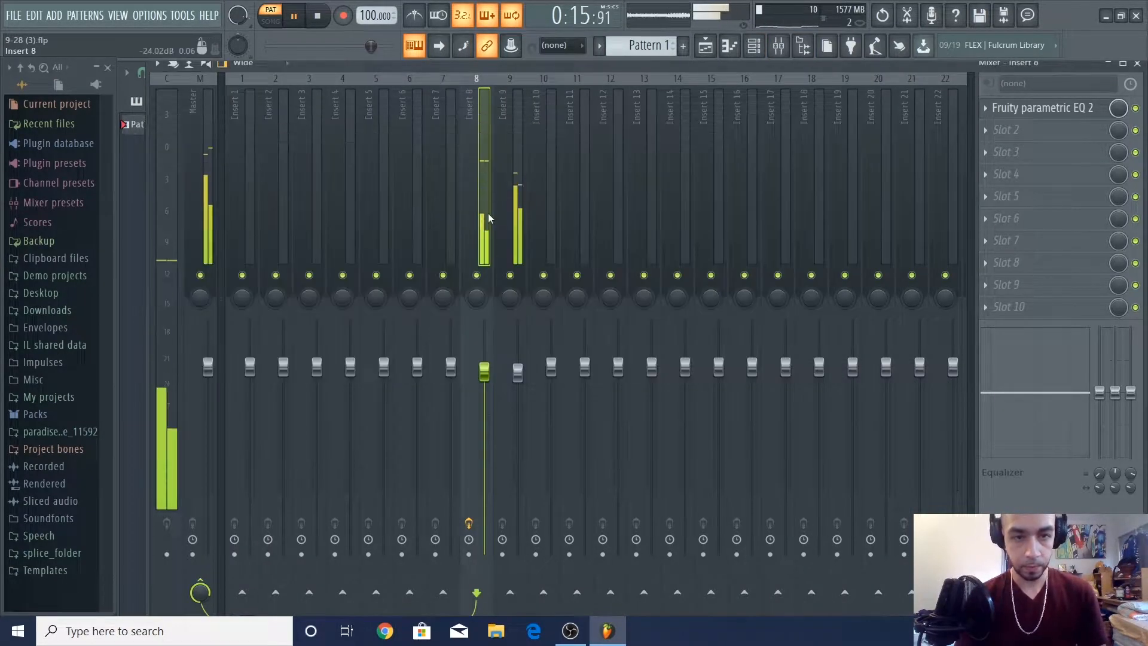
{"action": "left_click_drag", "start_coordinate": [484, 369], "coordinate": [485, 413]}
{"action": "left_click_drag", "start_coordinate": [518, 372], "coordinate": [518, 432]}
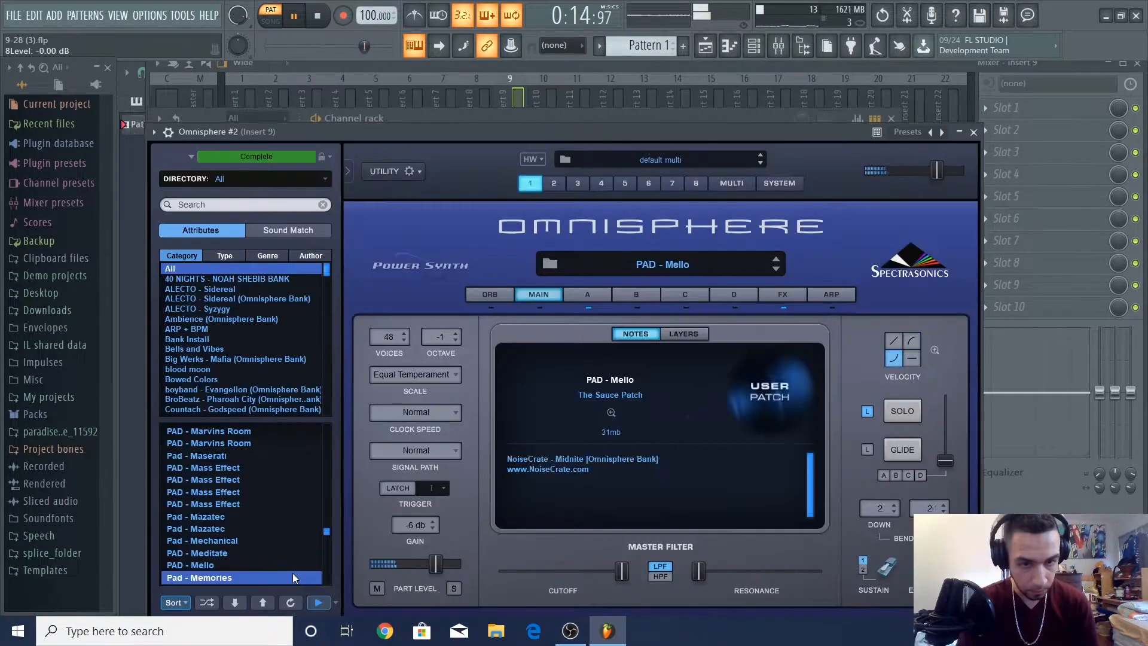
- Load the Pad - Memories patch in Omnisphere #2 and close the plugin window to return to the mixer
{"action": "left_click", "coordinate": [292, 576]}
{"action": "left_click", "coordinate": [973, 133]}
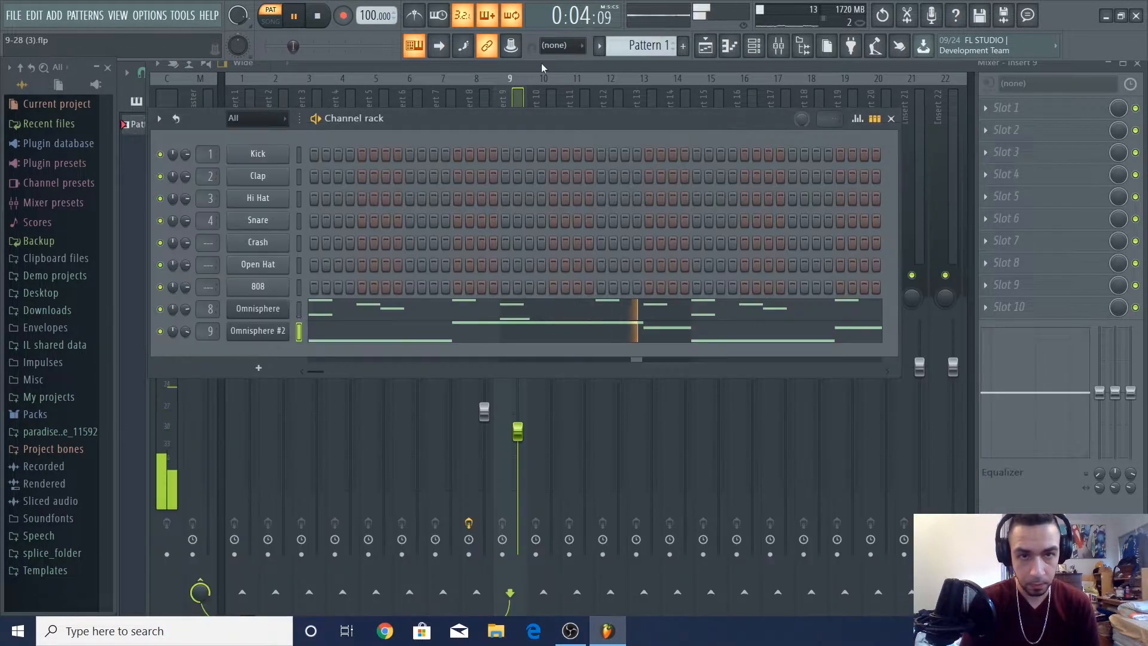
{"action": "left_click", "coordinate": [754, 47]}
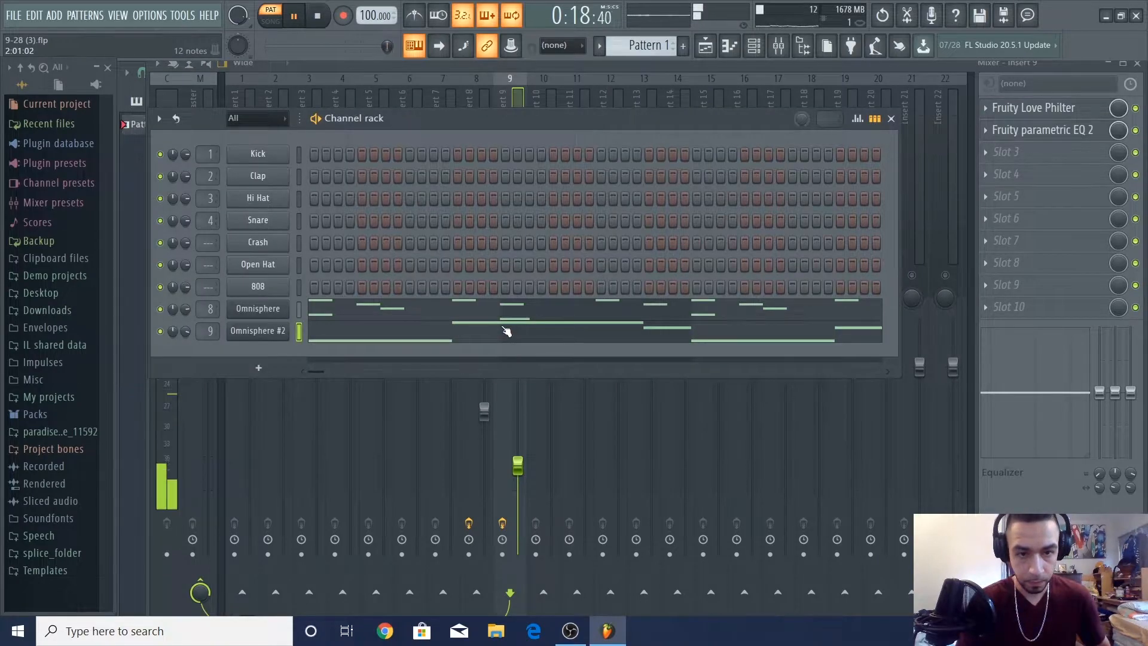
- Review the pad's notes in the piano roll, then set the Omnisphere #2 channel volume to 91%
{"action": "left_click", "coordinate": [505, 328]}
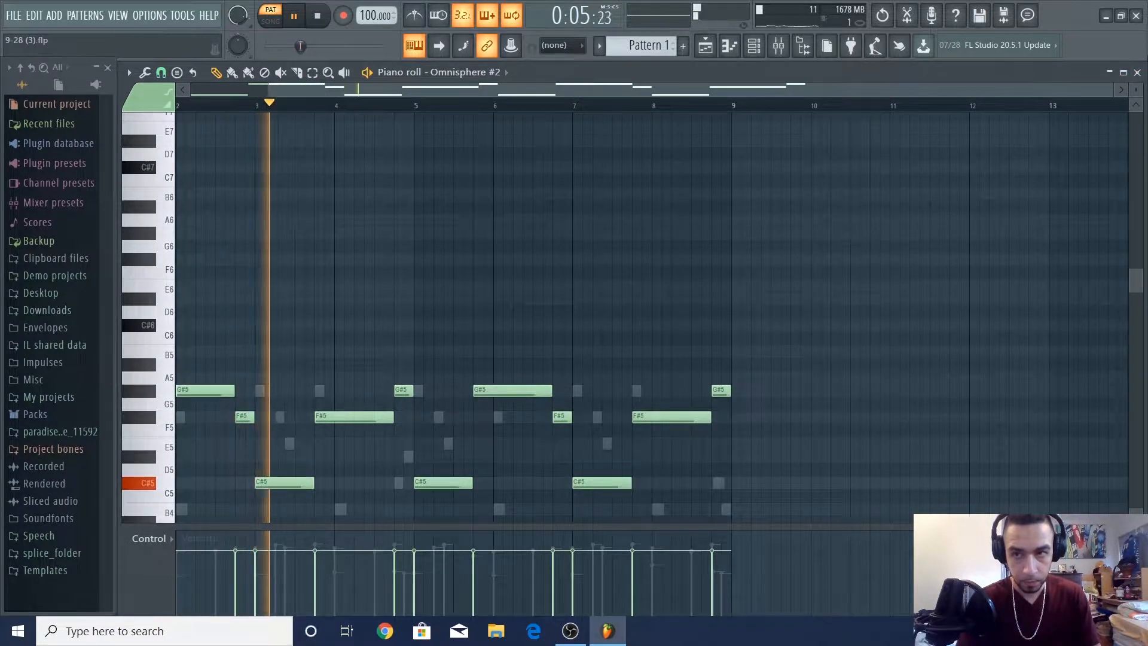
{"action": "left_click", "coordinate": [1137, 73]}
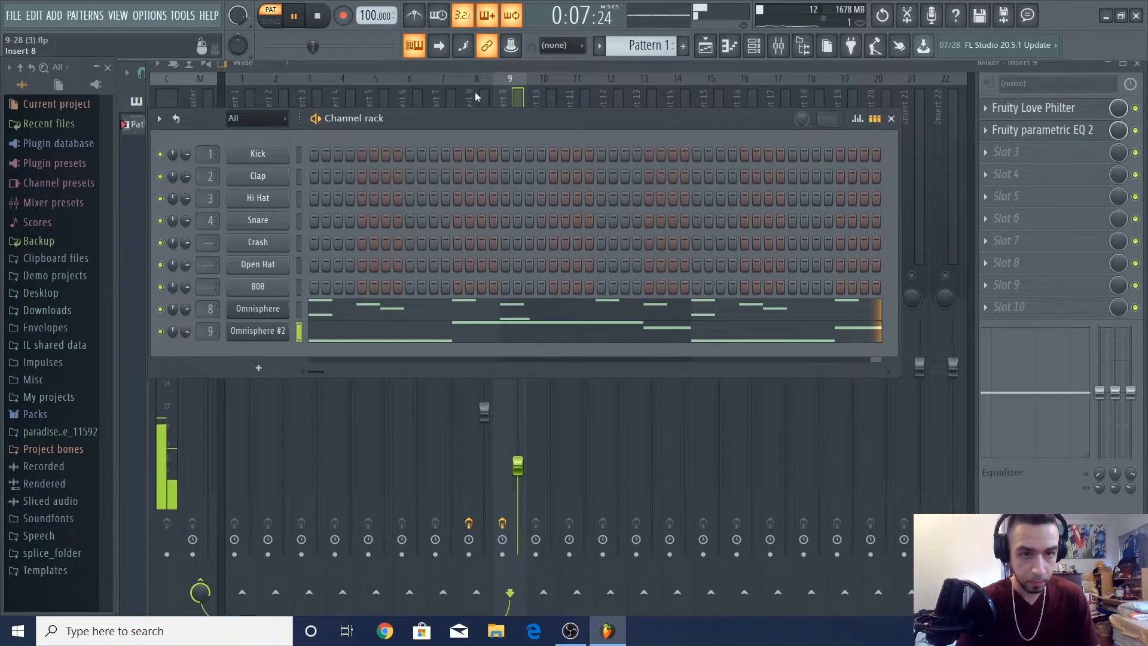
{"action": "left_click_drag", "start_coordinate": [183, 335], "coordinate": [183, 327]}
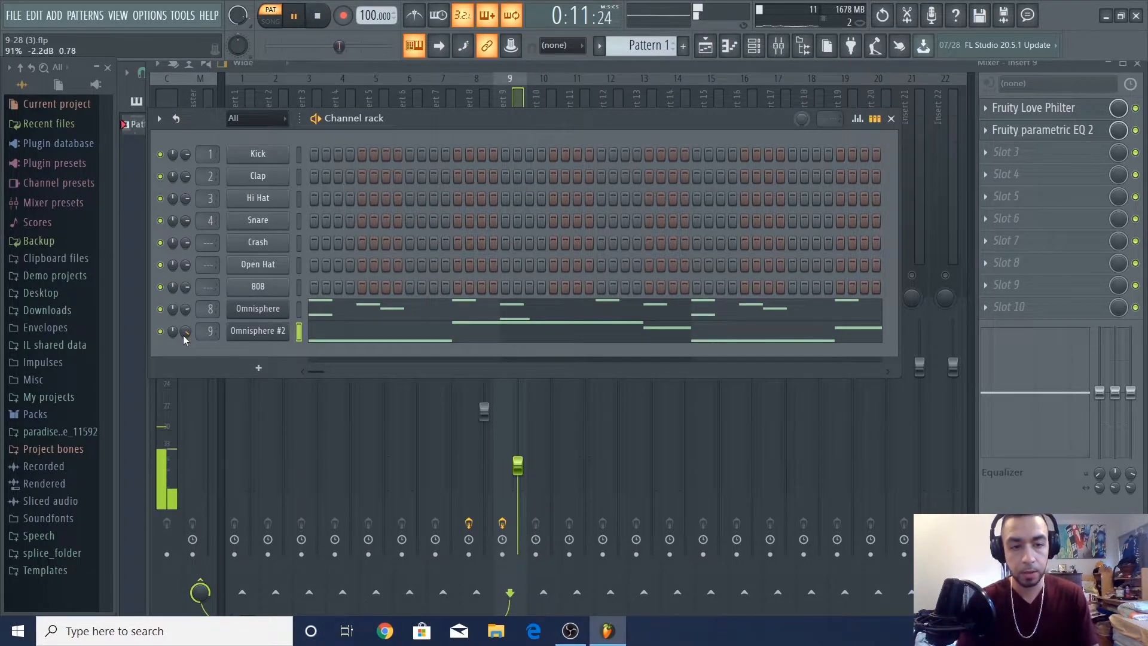
- Raise the pad's fader on mixer Insert 9 and open the track's Fruity parametric EQ 2
{"action": "left_click", "coordinate": [502, 66]}
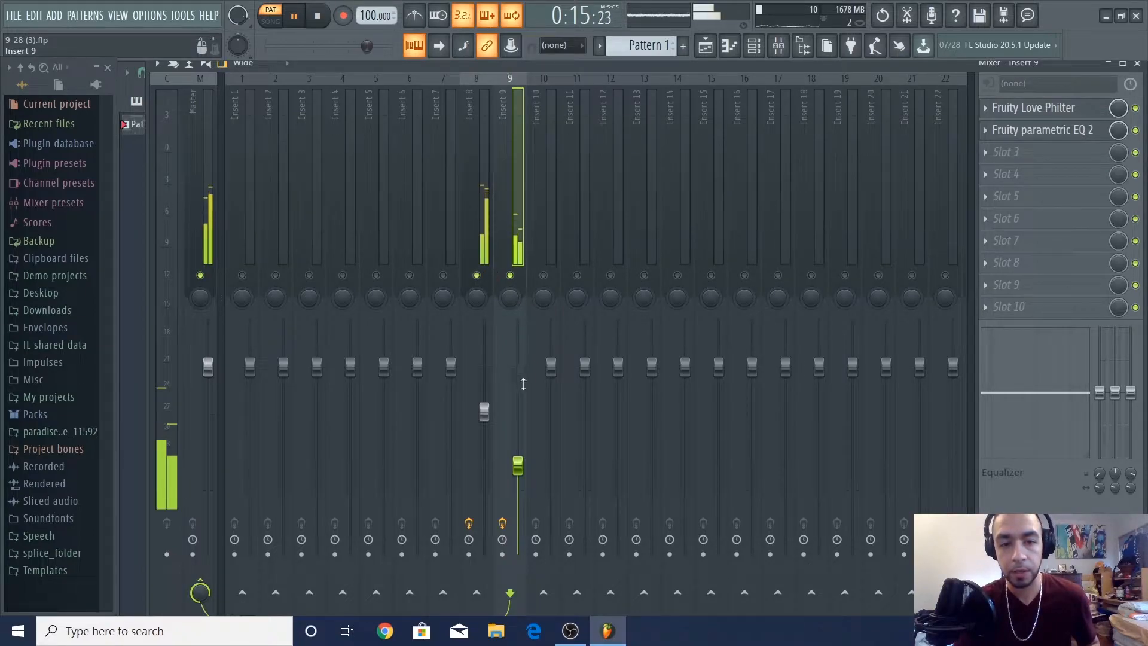
{"action": "left_click_drag", "start_coordinate": [518, 466], "coordinate": [518, 443]}
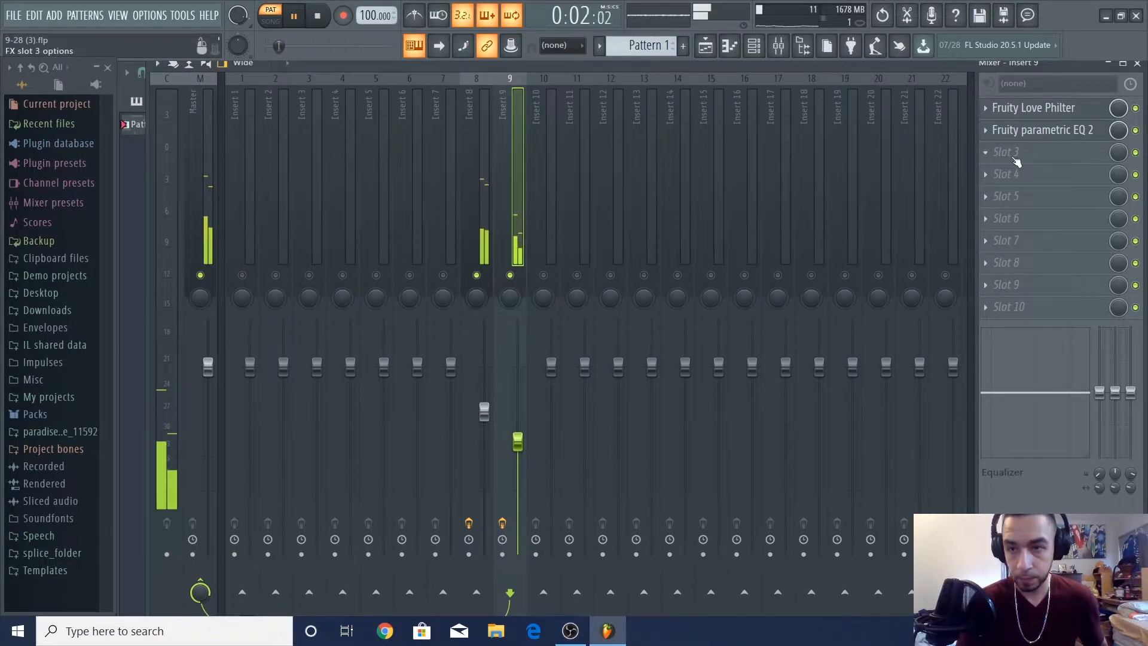
{"action": "left_click", "coordinate": [1028, 136]}
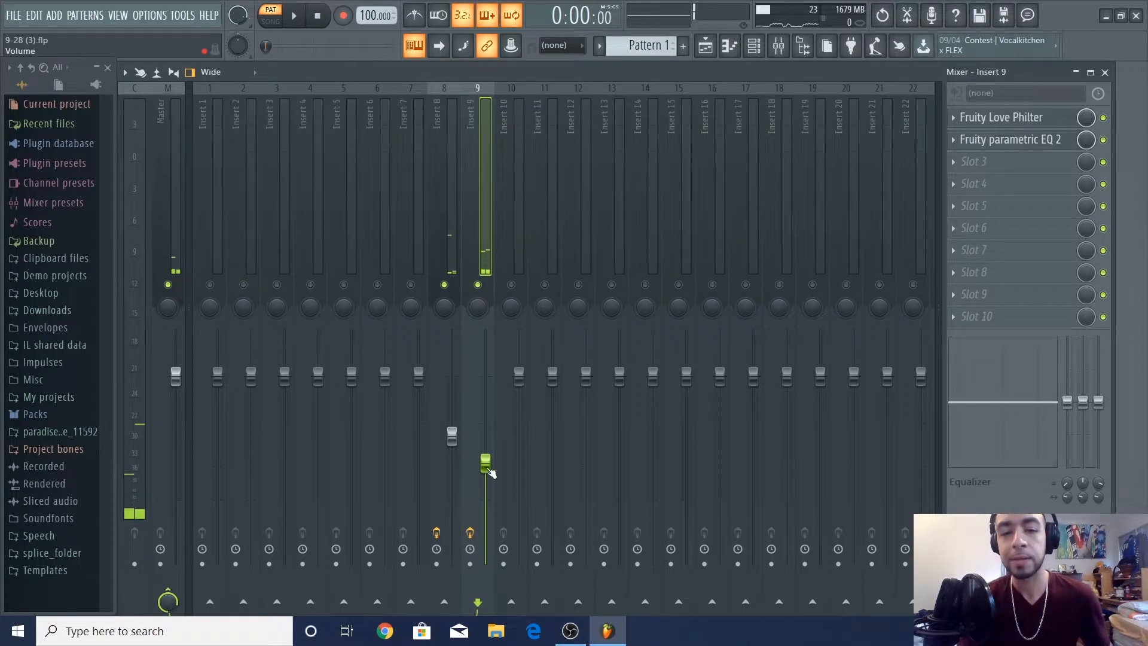
- Clone the Omnisphere #2 channel, close the copy's plugin window and route the copy to mixer track 10
{"action": "left_click", "coordinate": [753, 46]}
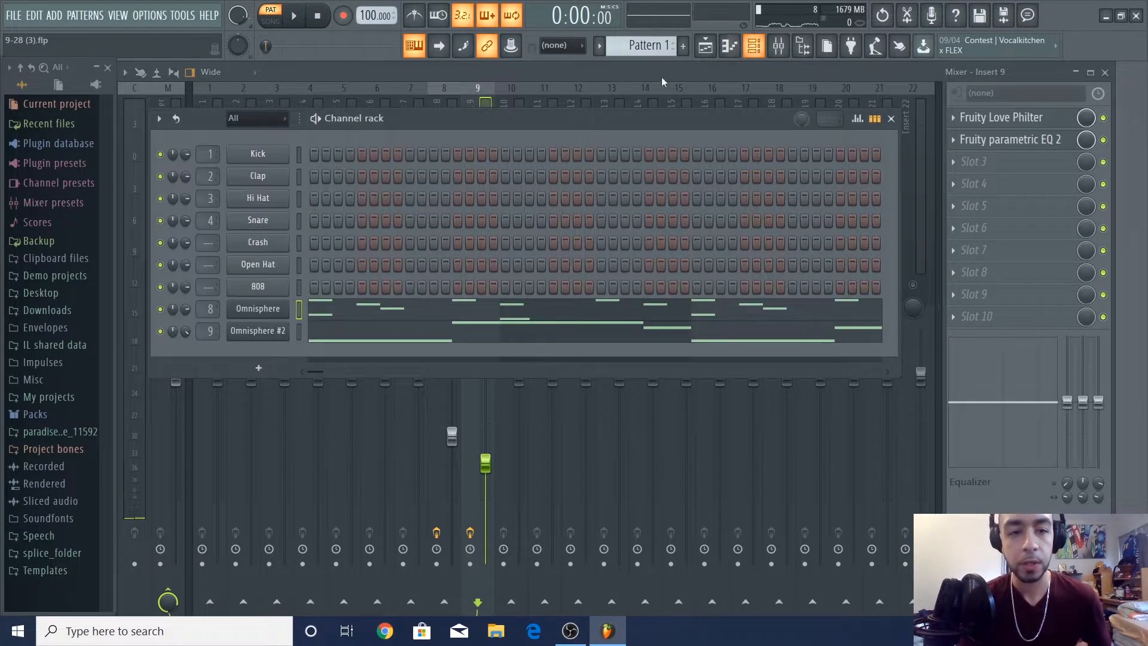
{"action": "right_click", "coordinate": [279, 339]}
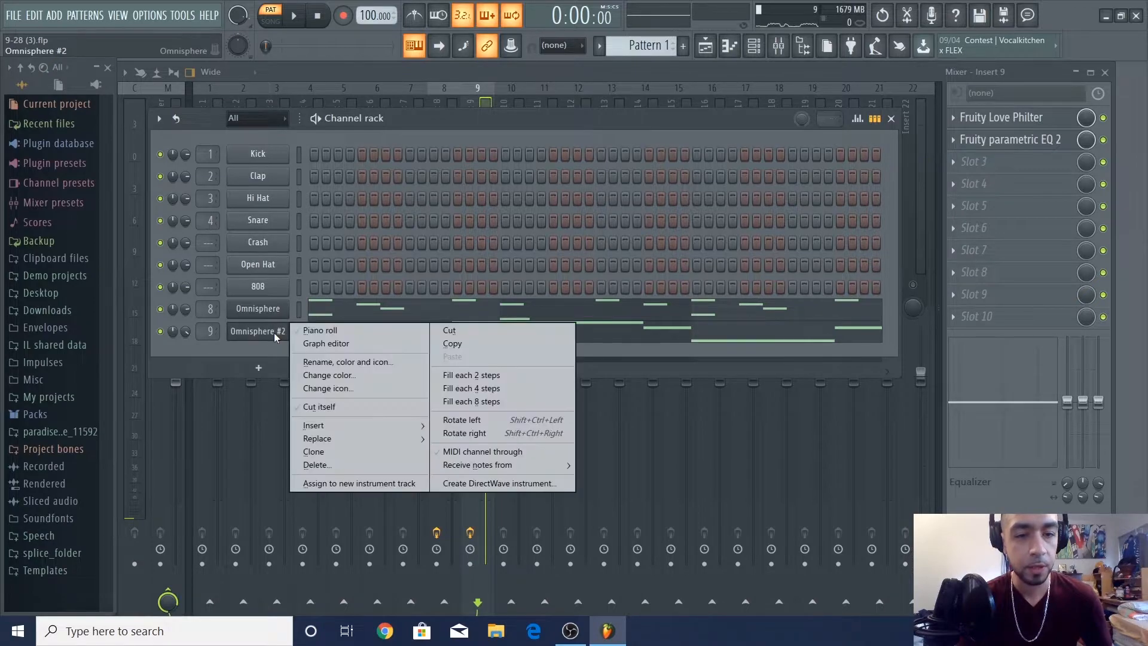
{"action": "left_click", "coordinate": [335, 451]}
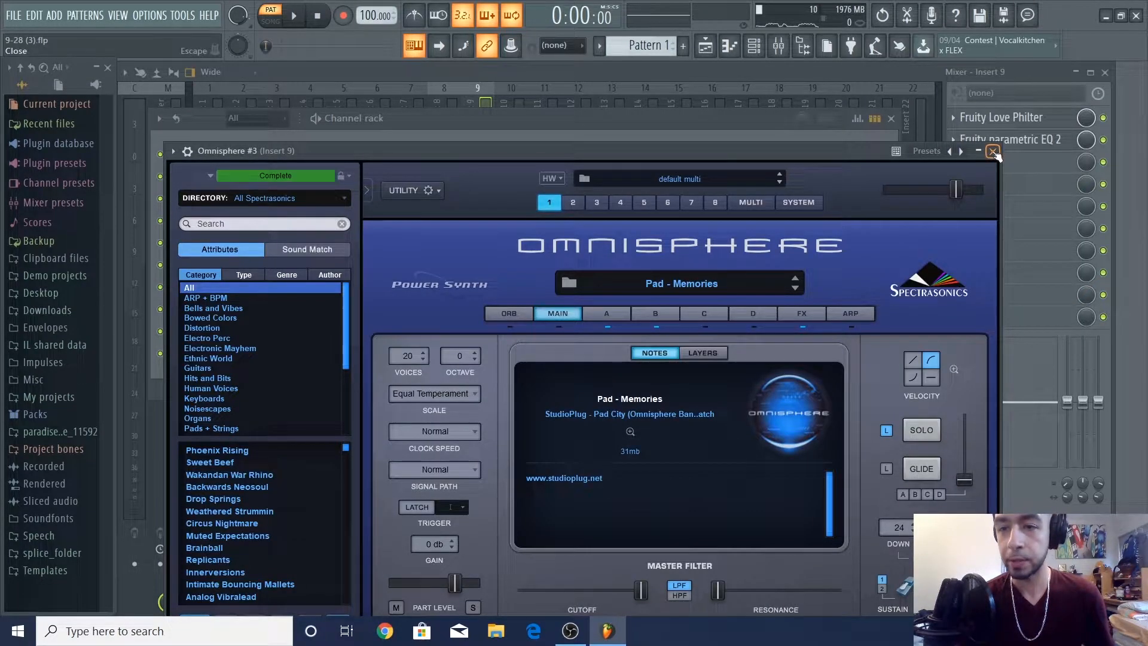
{"action": "left_click", "coordinate": [993, 152]}
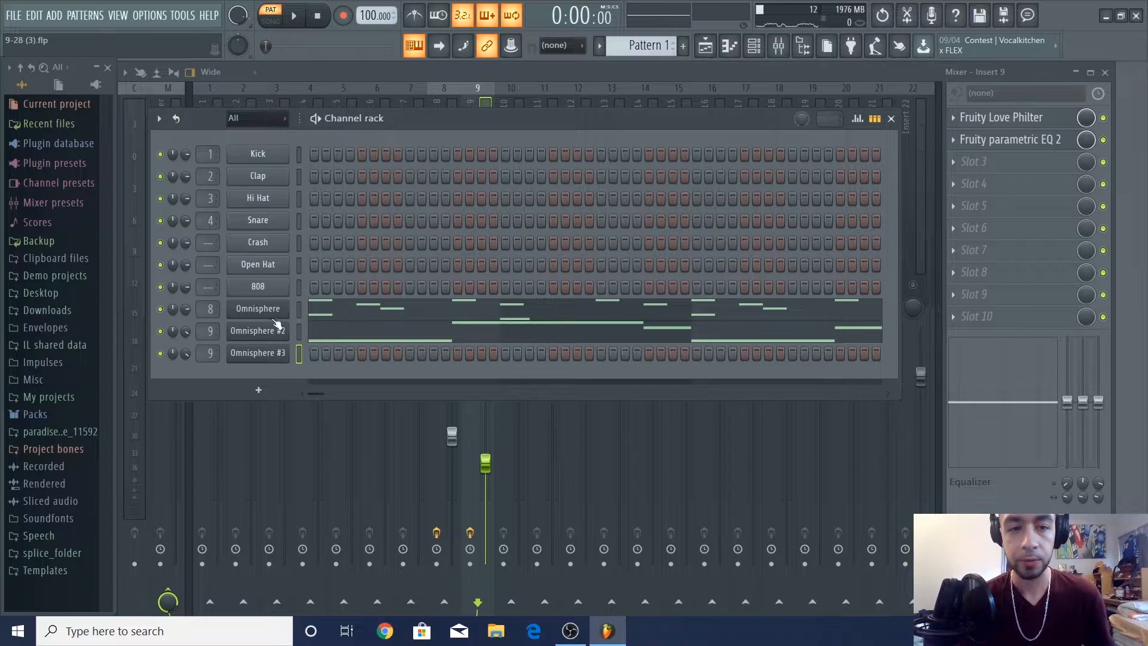
{"action": "double_click", "coordinate": [207, 353]}
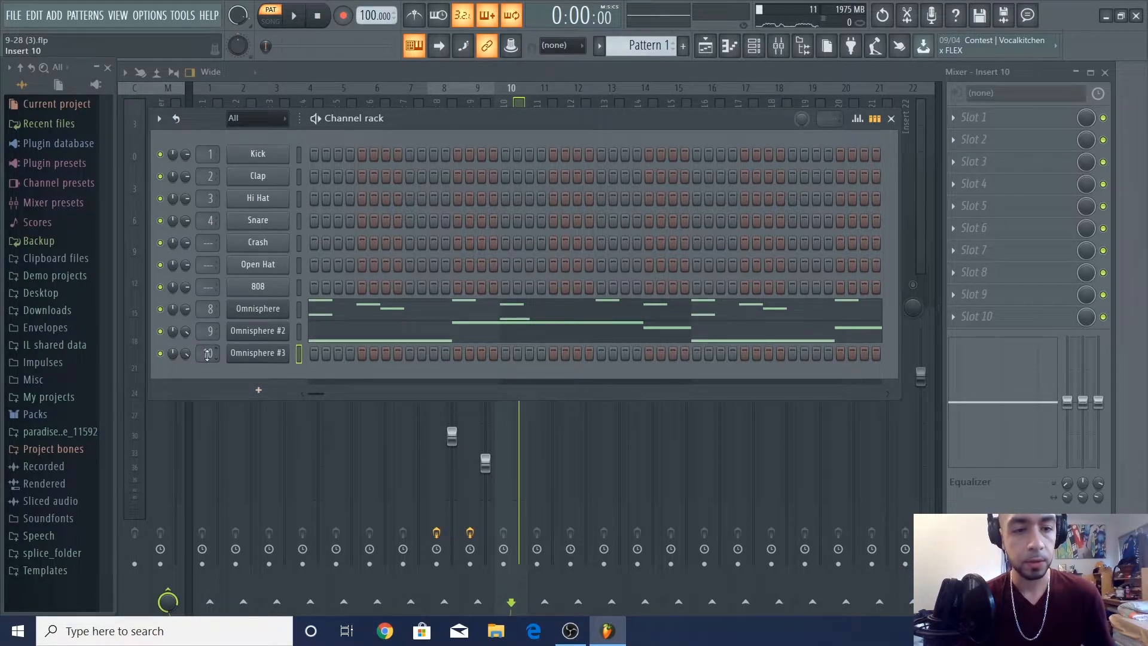
- Open Omnisphere #3, set its patch browser directory to All and browse up from the pads to the Keys patches
{"action": "left_click", "coordinate": [264, 353]}
{"action": "left_click", "coordinate": [294, 197]}
{"action": "left_click", "coordinate": [289, 200]}
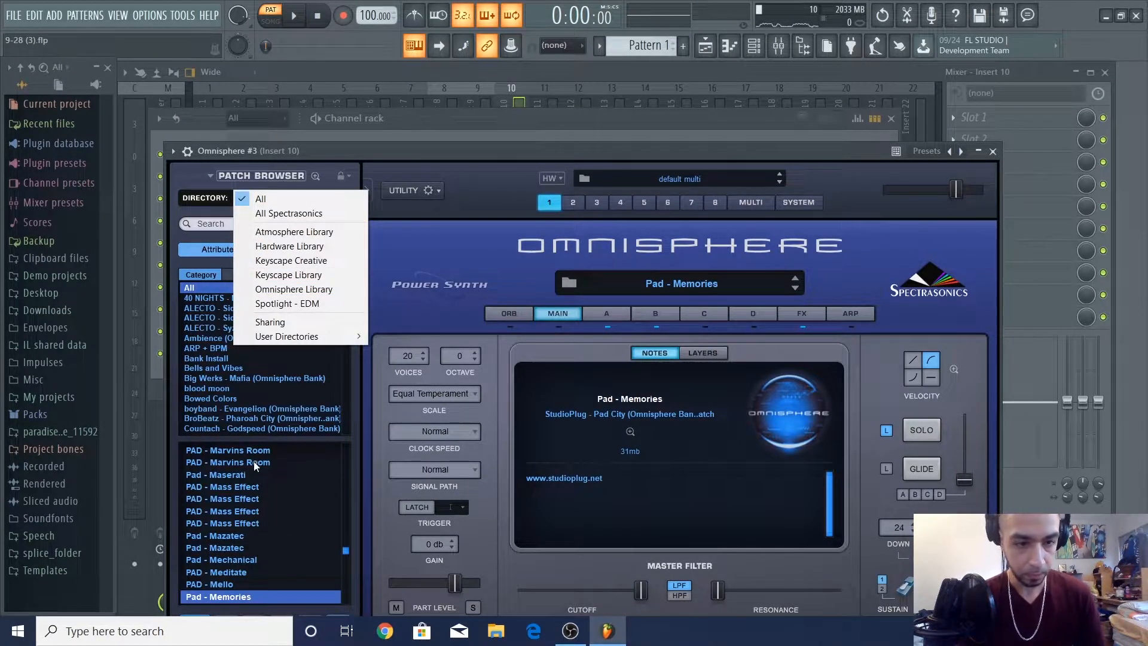
{"action": "left_click", "coordinate": [238, 512]}
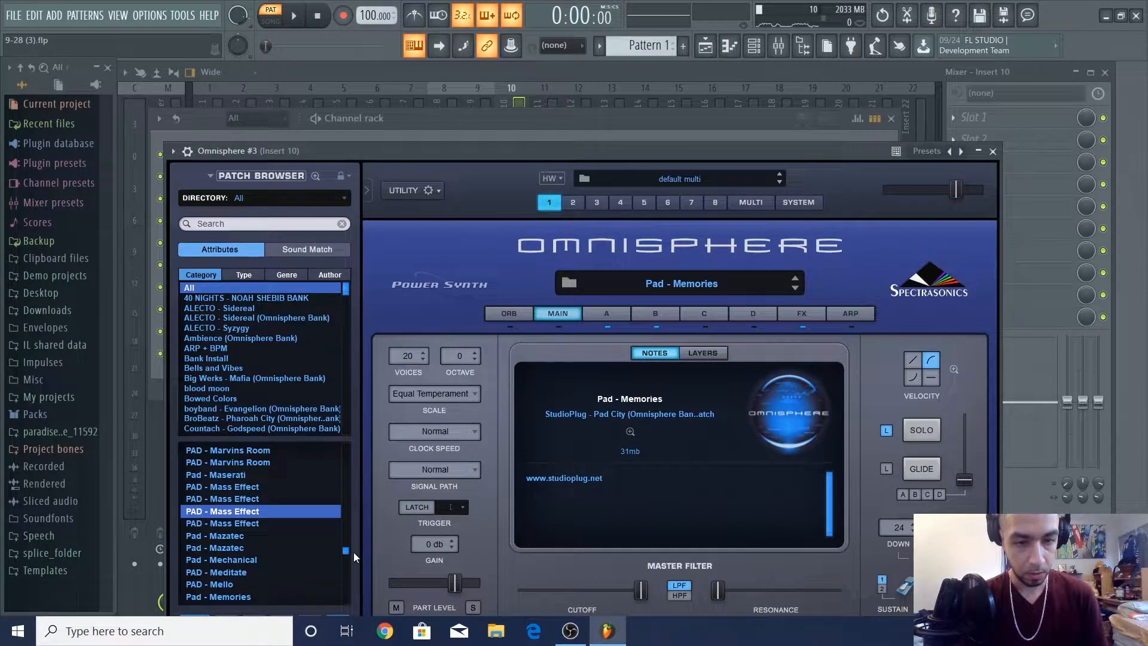
{"action": "scroll", "coordinate": [271, 594], "scroll_direction": "up", "scroll_amount": 10}
- Audition successive Keys patches in Omnisphere #3, load KEYS - OUTLAND and try it out with a few notes
{"action": "left_click", "coordinate": [271, 593]}
{"action": "key", "text": "Down"}
{"action": "key", "text": "Down"}
{"action": "key", "text": "Down"}
{"action": "key", "text": "Down"}
{"action": "key", "text": "Down"}
{"action": "key", "text": "Down"}
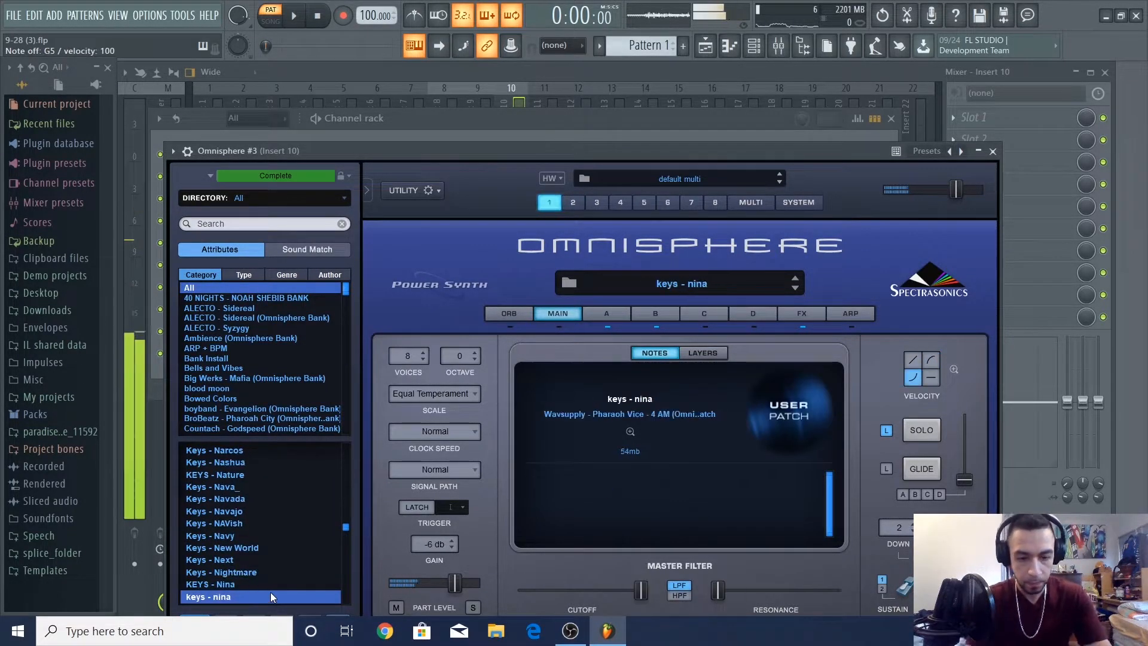
{"action": "key", "text": "Down"}
{"action": "key", "text": "Down"}
{"action": "key", "text": "Down"}
{"action": "key", "text": "Down"}
{"action": "key", "text": "Down"}
{"action": "key", "text": "Down"}
{"action": "key", "text": "Down"}
{"action": "key", "text": "Down"}
{"action": "key", "text": "Down"}
{"action": "key", "text": "Down"}
{"action": "key", "text": "Down"}
{"action": "key", "text": "Down"}
{"action": "key", "text": "Down"}
{"action": "key", "text": "Down"}
{"action": "key", "text": "Down"}
{"action": "key", "text": "Down"}
{"action": "key", "text": "Down"}
{"action": "key", "text": "Down"}
{"action": "key", "text": "Down"}
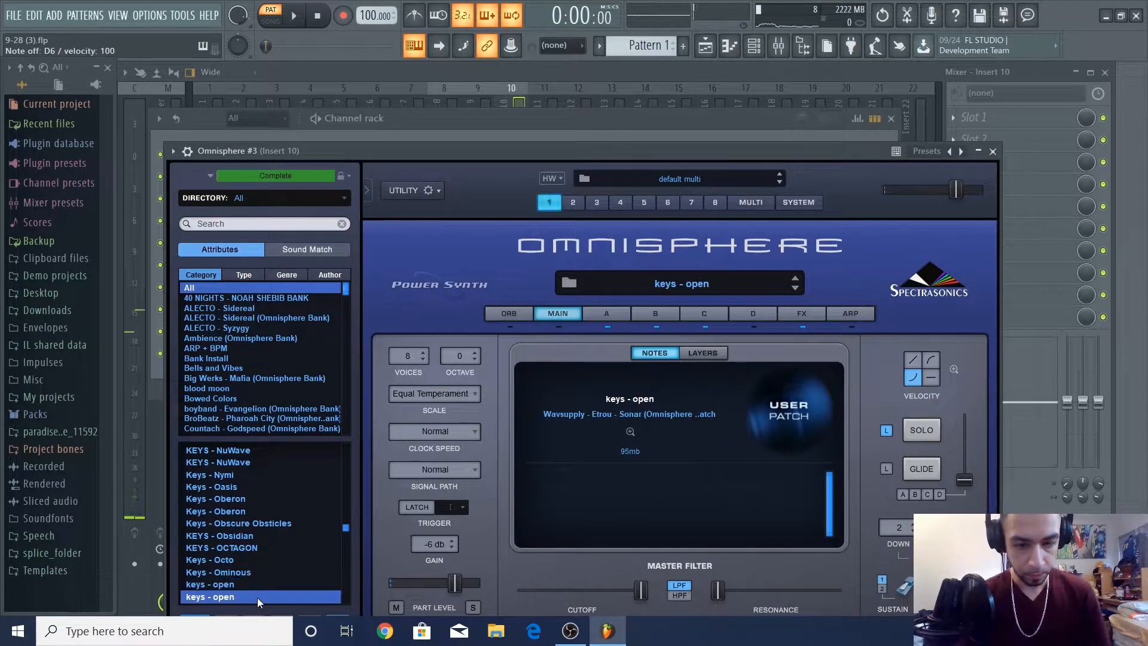
{"action": "key", "text": "Down"}
{"action": "key", "text": "Down"}
{"action": "key", "text": "Down"}
{"action": "key", "text": "Down"}
{"action": "key", "text": "Down"}
{"action": "key", "text": "Down"}
{"action": "key", "text": "Down"}
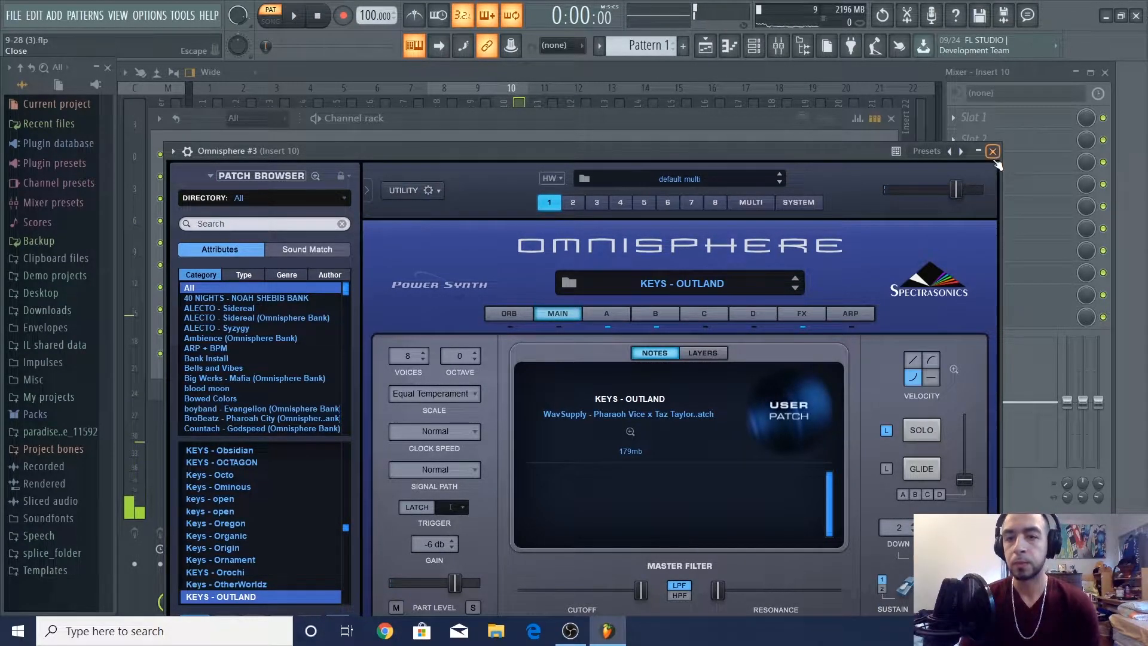
{"action": "key", "text": "x"}
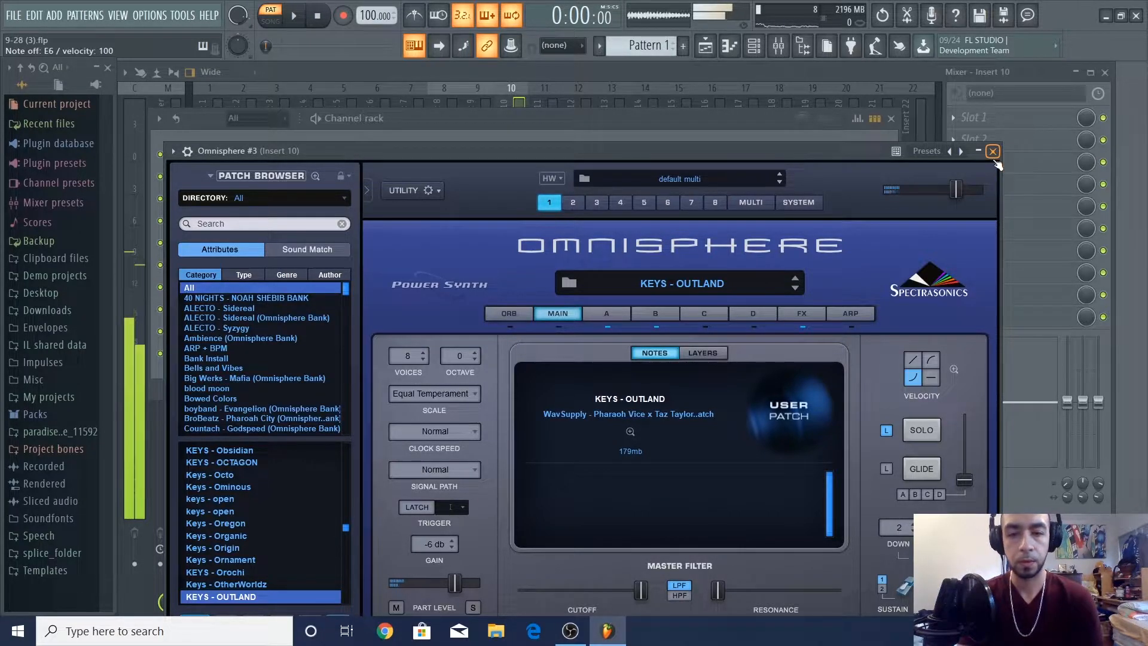
- Close the Omnisphere #3 plugin window and open that channel's piano roll at the octaves above the existing melodies
{"action": "left_click", "coordinate": [993, 151]}
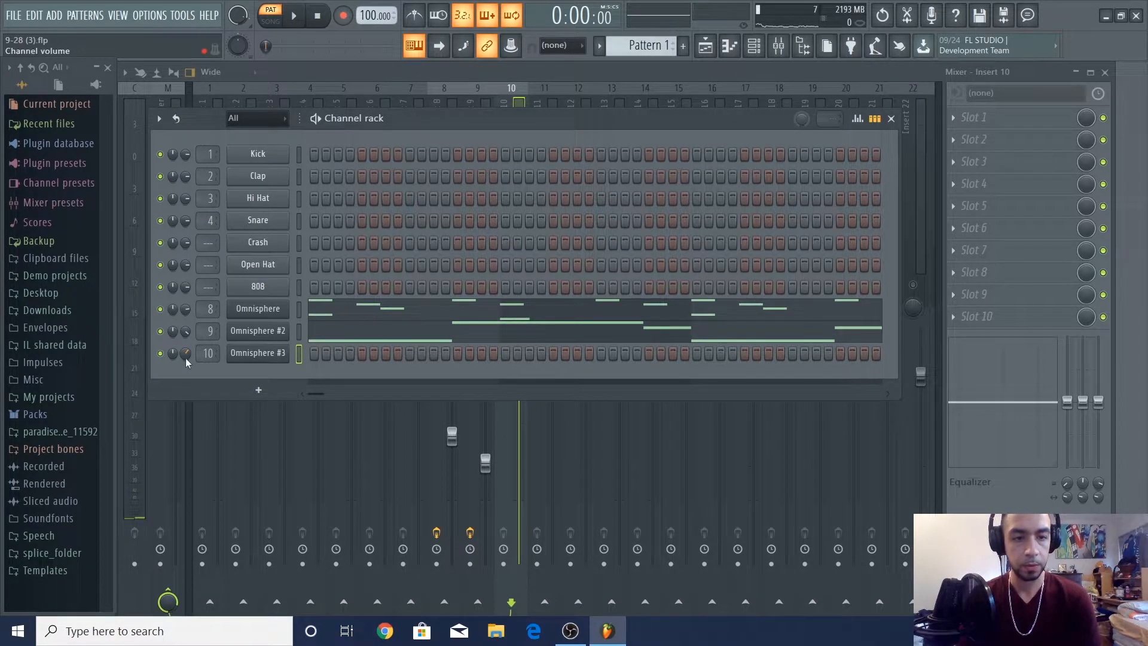
{"action": "right_click", "coordinate": [259, 355]}
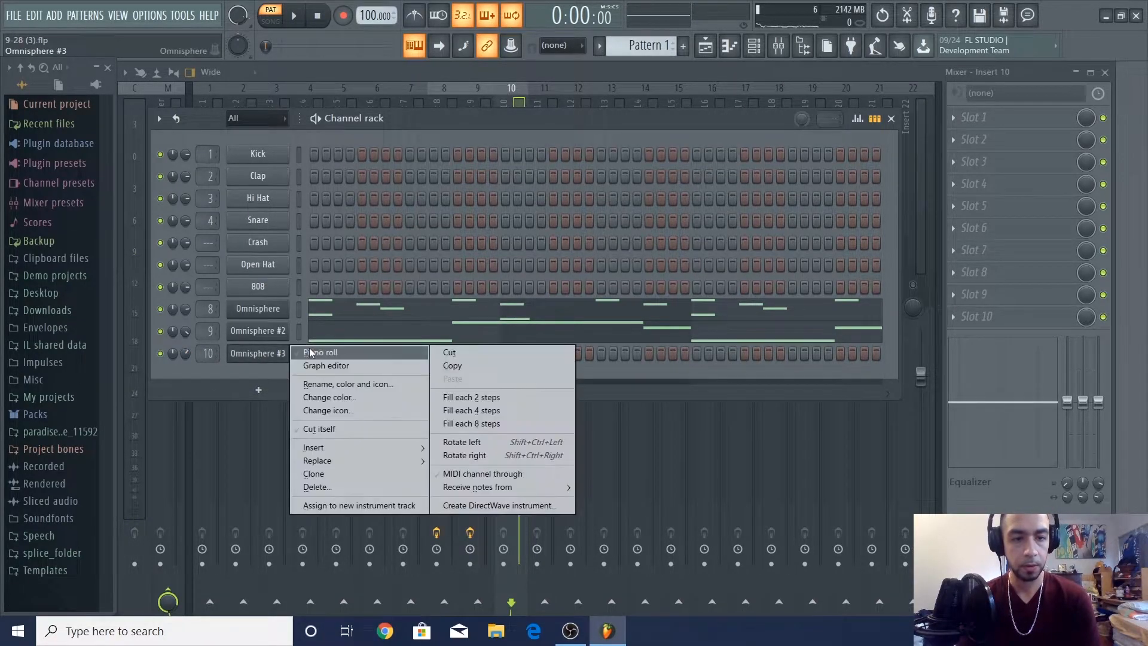
{"action": "left_click", "coordinate": [312, 353]}
{"action": "scroll", "coordinate": [172, 388], "scroll_direction": "up", "scroll_amount": 3}
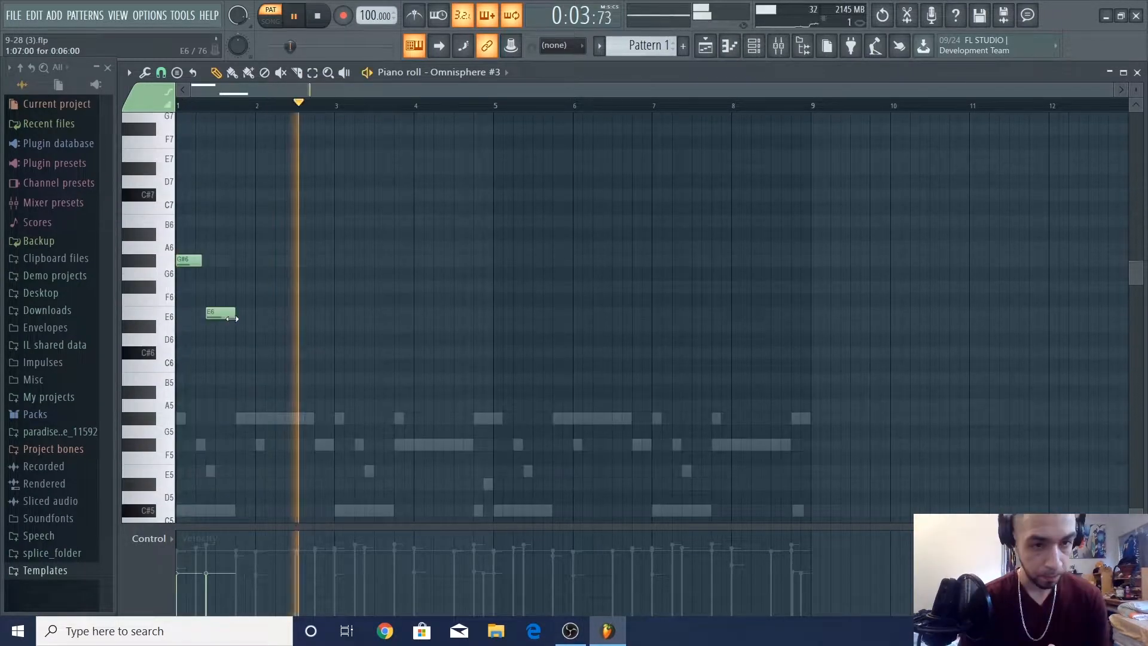
- Draw an eight-bar melody for Omnisphere #3 with notes between B5 and G#6, looping playback to check it
{"action": "key", "text": "space"}
{"action": "key", "text": "space"}
{"action": "key", "text": "space"}
{"action": "key", "text": "space"}
{"action": "key", "text": "space"}
{"action": "key", "text": "space"}
{"action": "left_click_drag", "start_coordinate": [230, 335], "coordinate": [245, 360]}
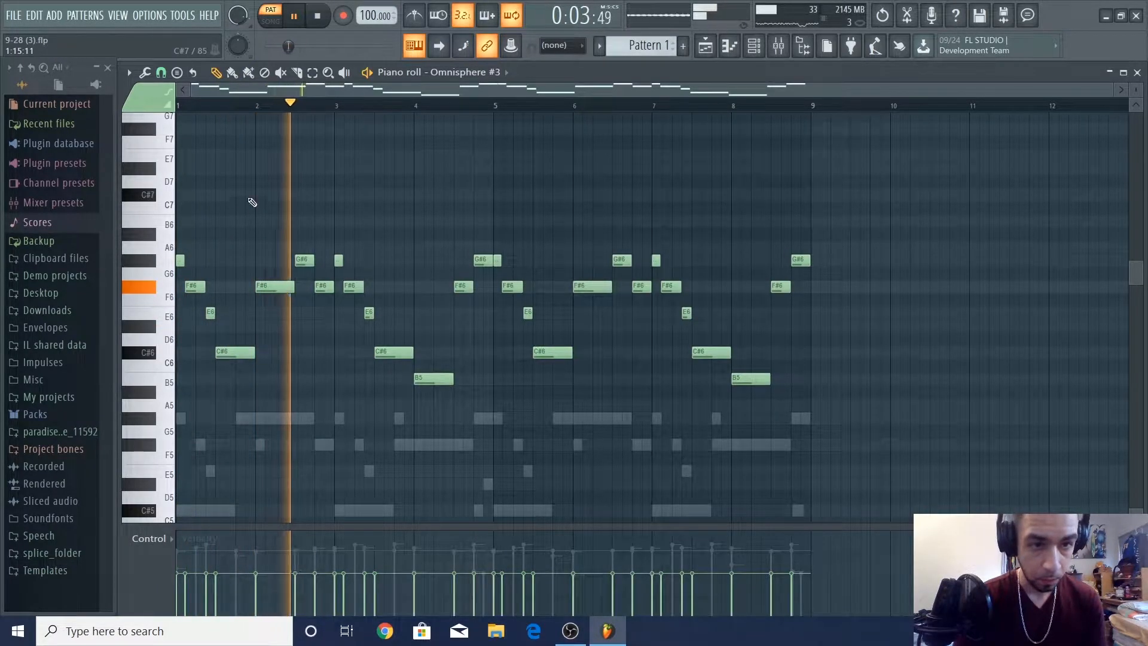
- Add short high notes C#7, F#7, E7, G#7 and F#7 around bar 2 above the melody and play the pattern back
{"action": "left_click", "coordinate": [251, 195]}
{"action": "key", "text": "space"}
{"action": "key", "text": "space"}
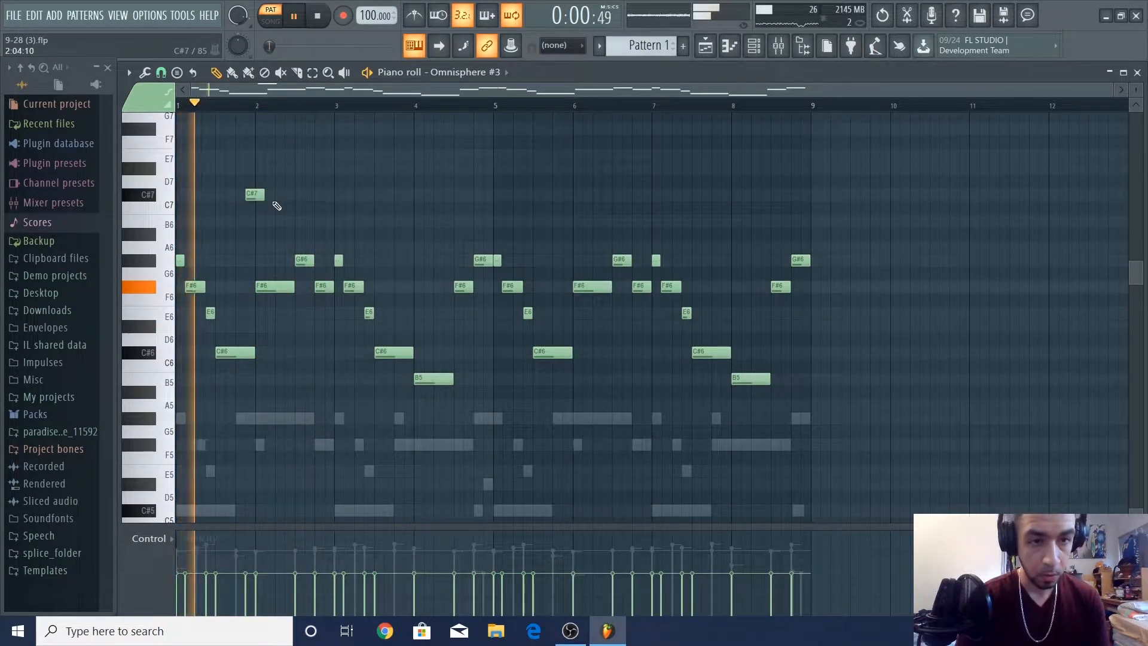
{"action": "left_click", "coordinate": [263, 155]}
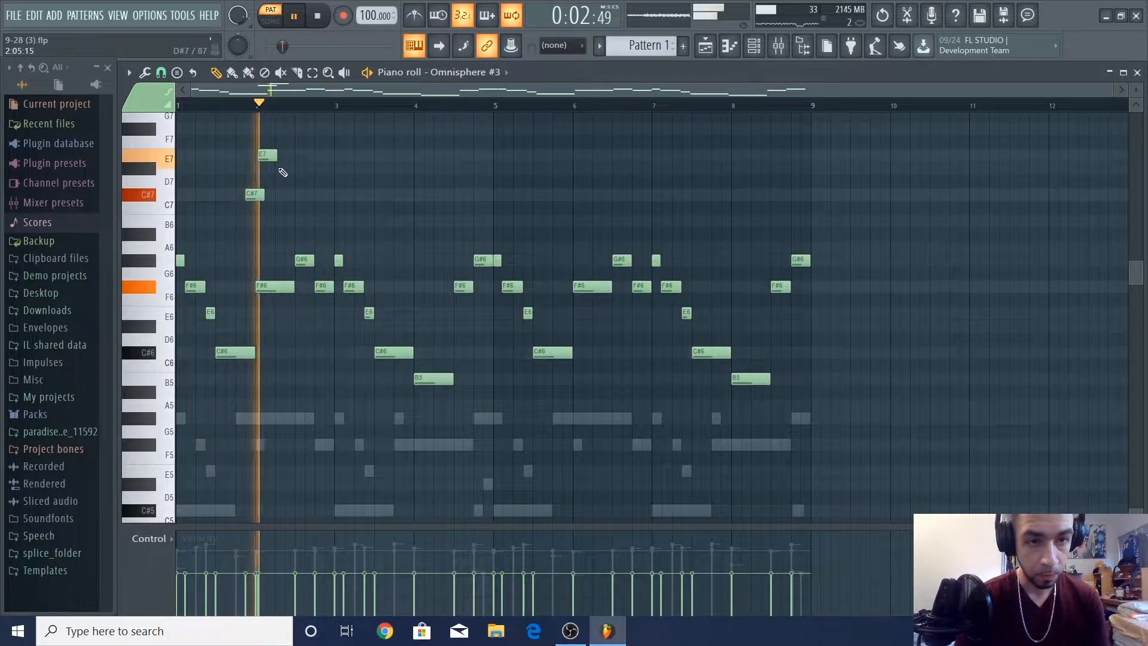
{"action": "left_click_drag", "start_coordinate": [269, 155], "coordinate": [269, 128]}
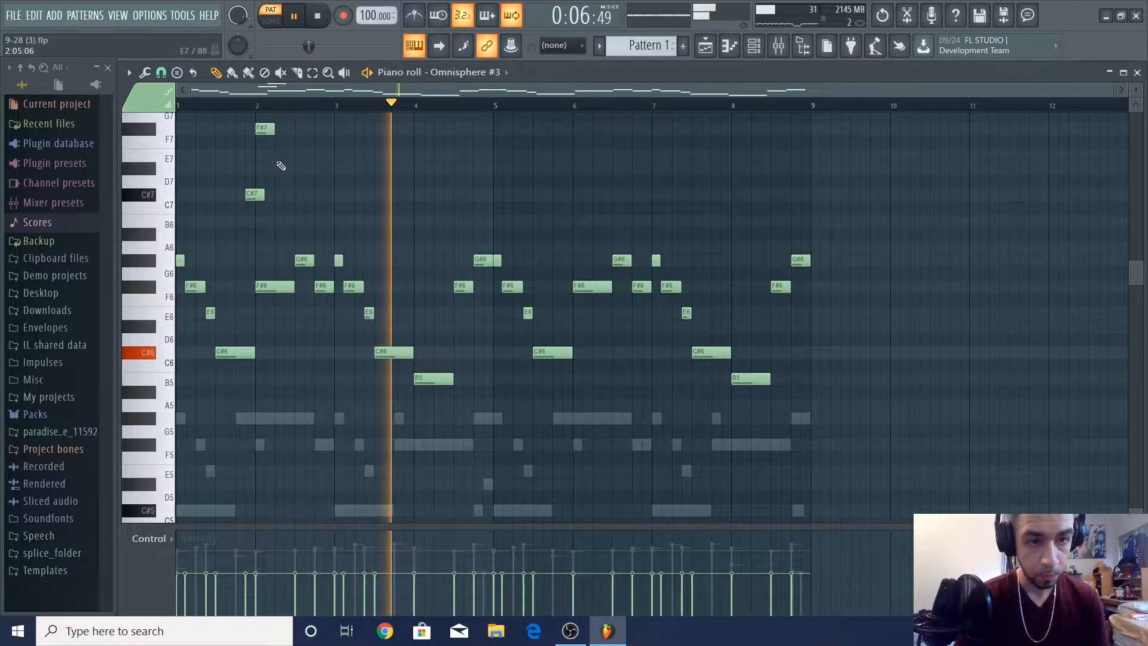
{"action": "left_click", "coordinate": [280, 155]}
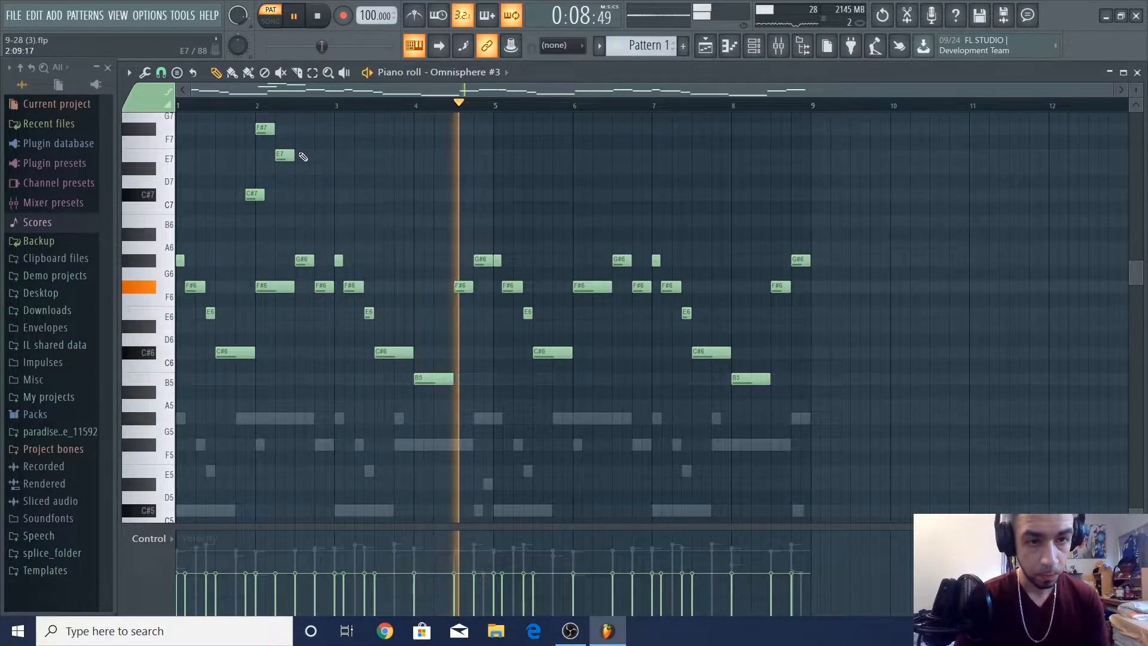
{"action": "scroll", "coordinate": [302, 156], "scroll_direction": "up", "scroll_amount": 3}
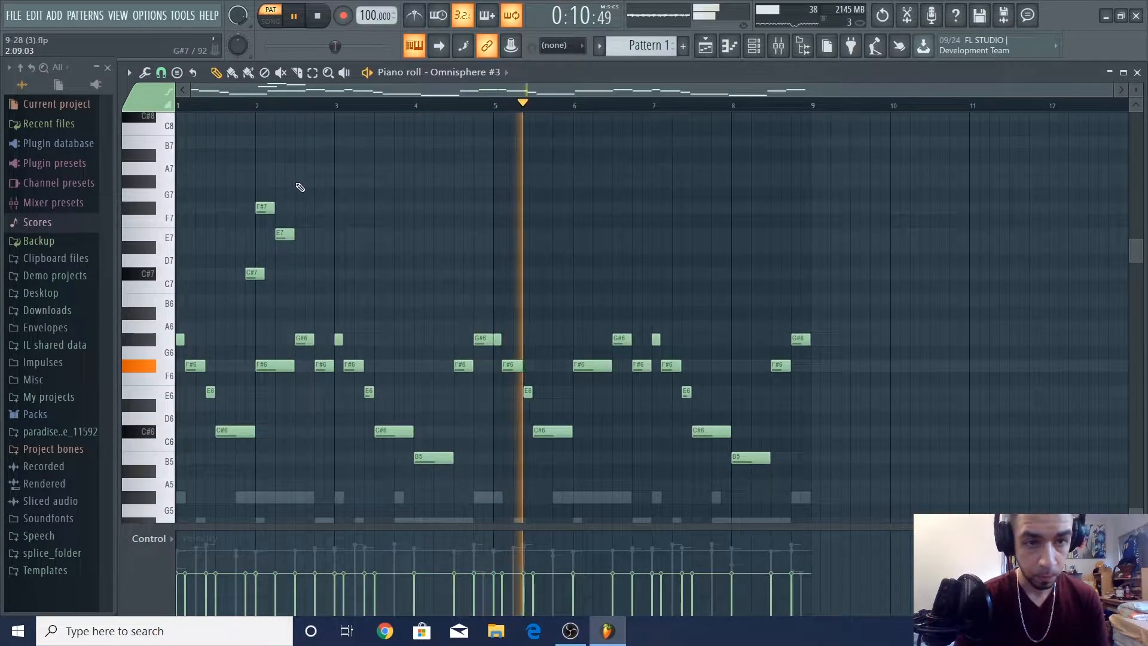
{"action": "left_click", "coordinate": [299, 181]}
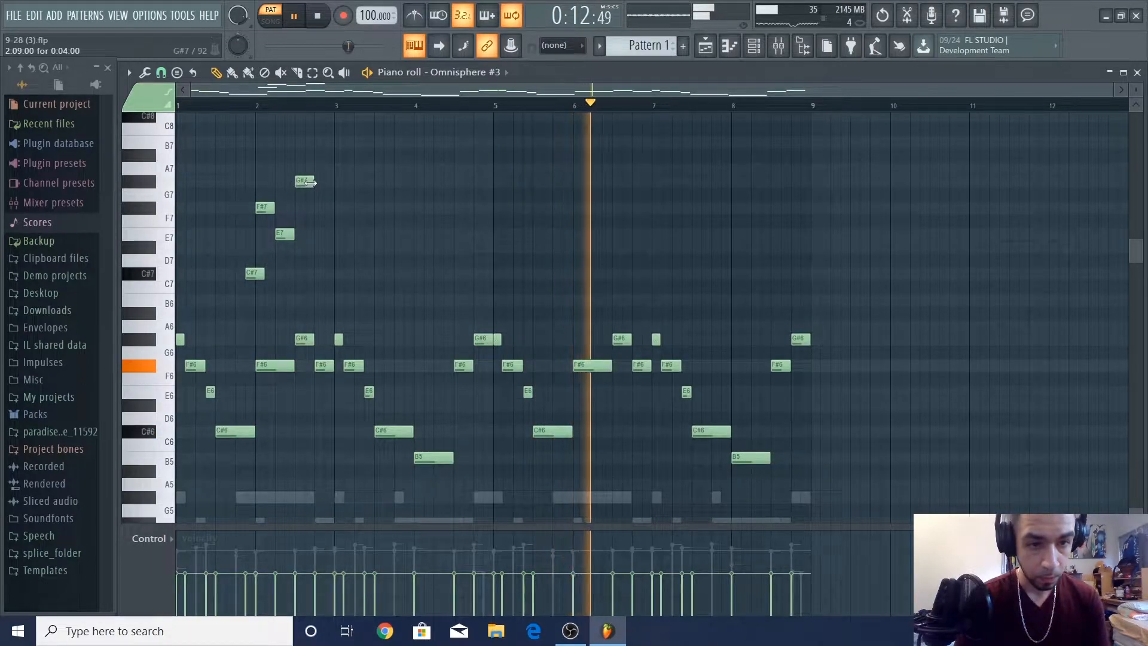
{"action": "left_click", "coordinate": [318, 209]}
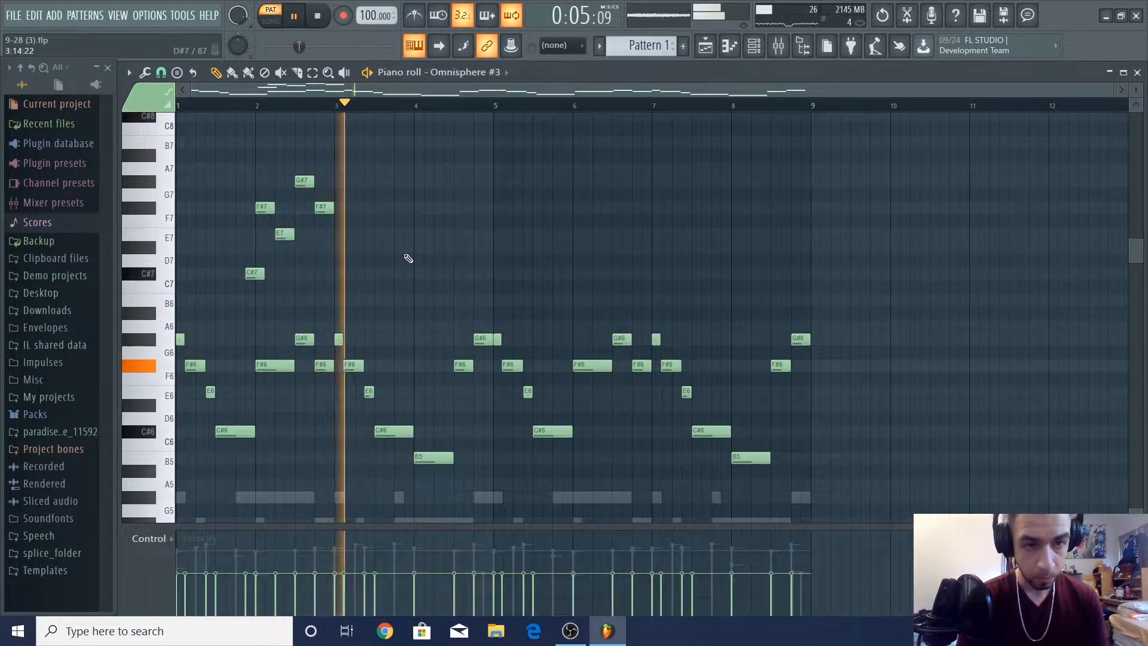
{"action": "key", "text": "space"}
{"action": "key", "text": "space"}
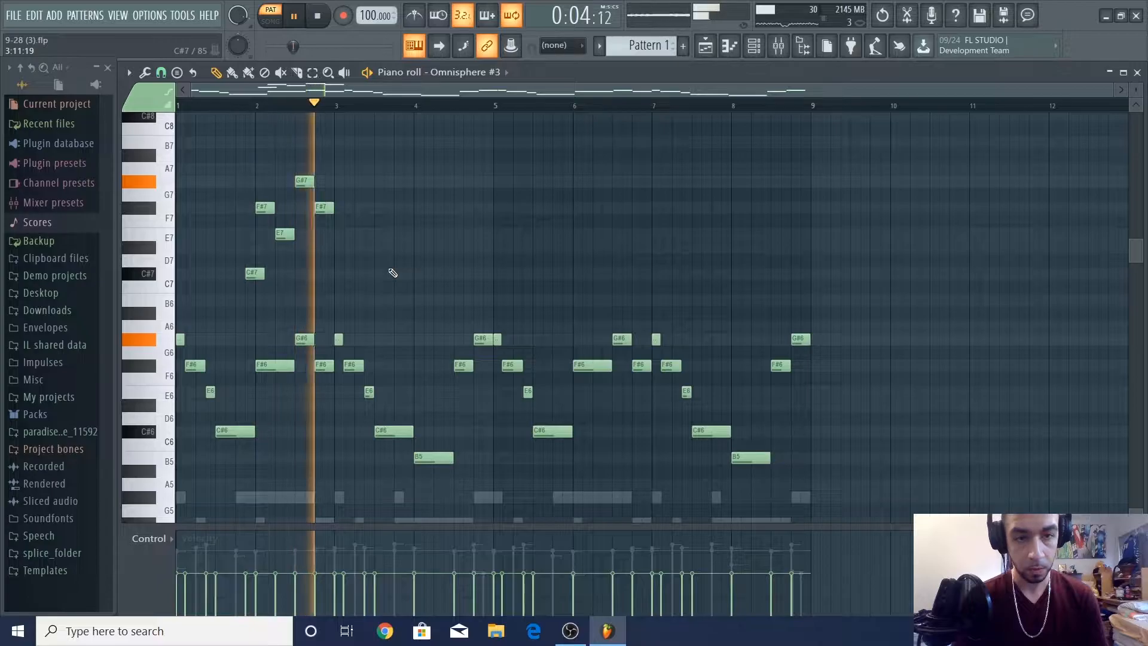
- Select all the lower melody notes from B5 to G#6 and accept level offsets for them in Note properties
{"action": "left_click_drag", "start_coordinate": [816, 279], "coordinate": [199, 169]}
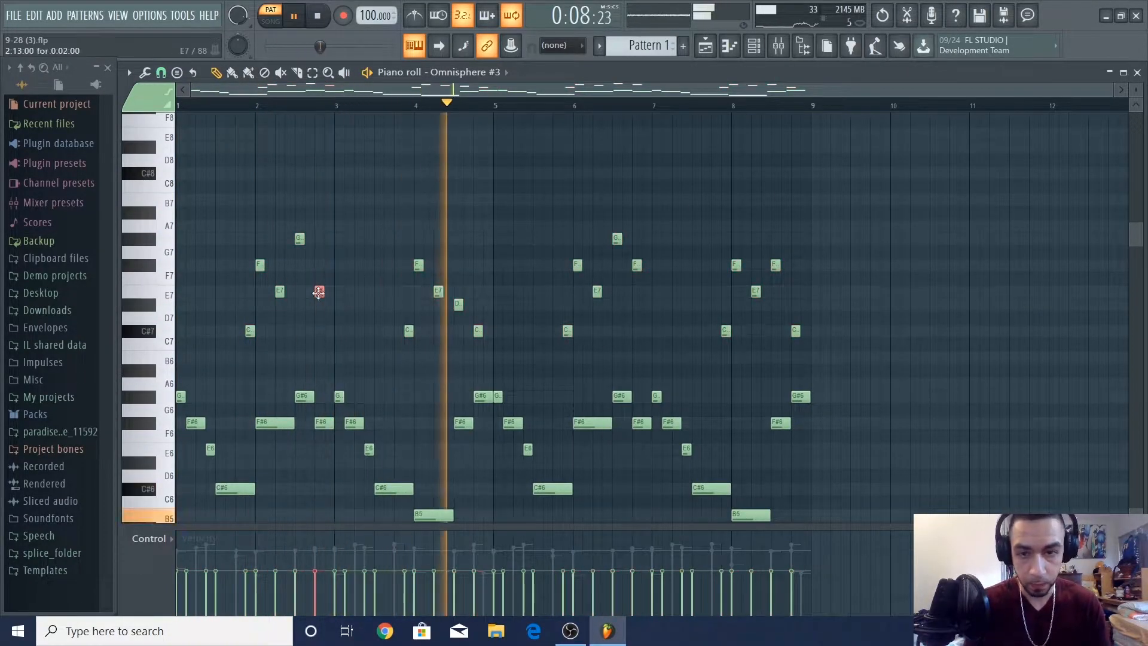
{"action": "scroll", "coordinate": [845, 474], "scroll_direction": "down", "scroll_amount": 2}
{"action": "left_click_drag", "start_coordinate": [821, 494], "coordinate": [2, 365]}
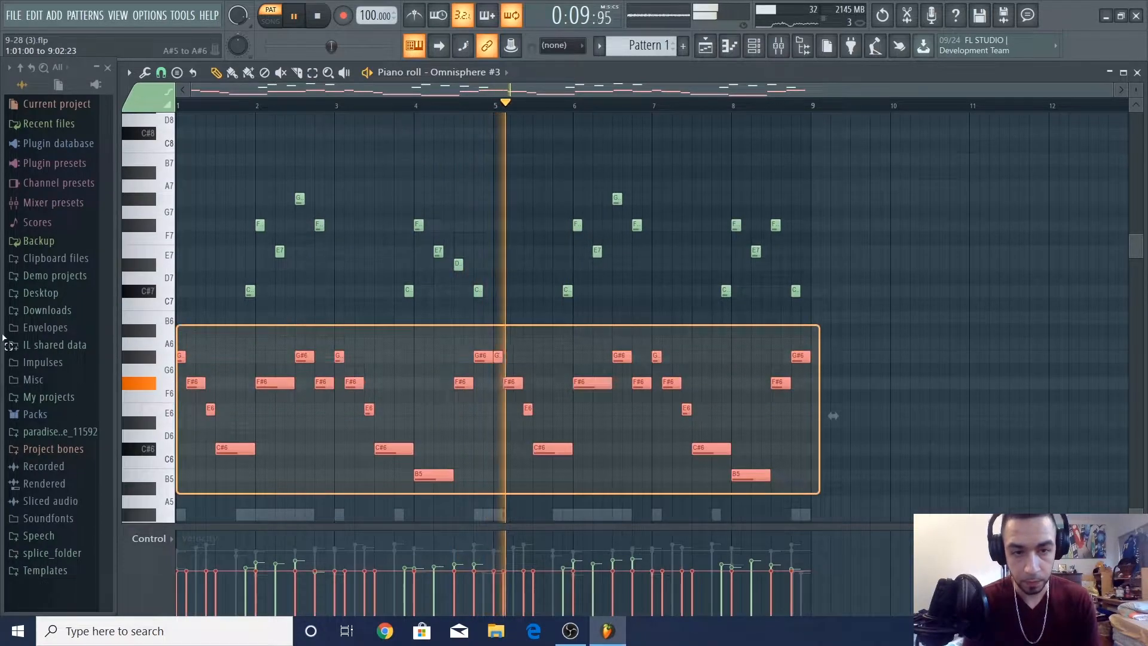
{"action": "double_click", "coordinate": [269, 385]}
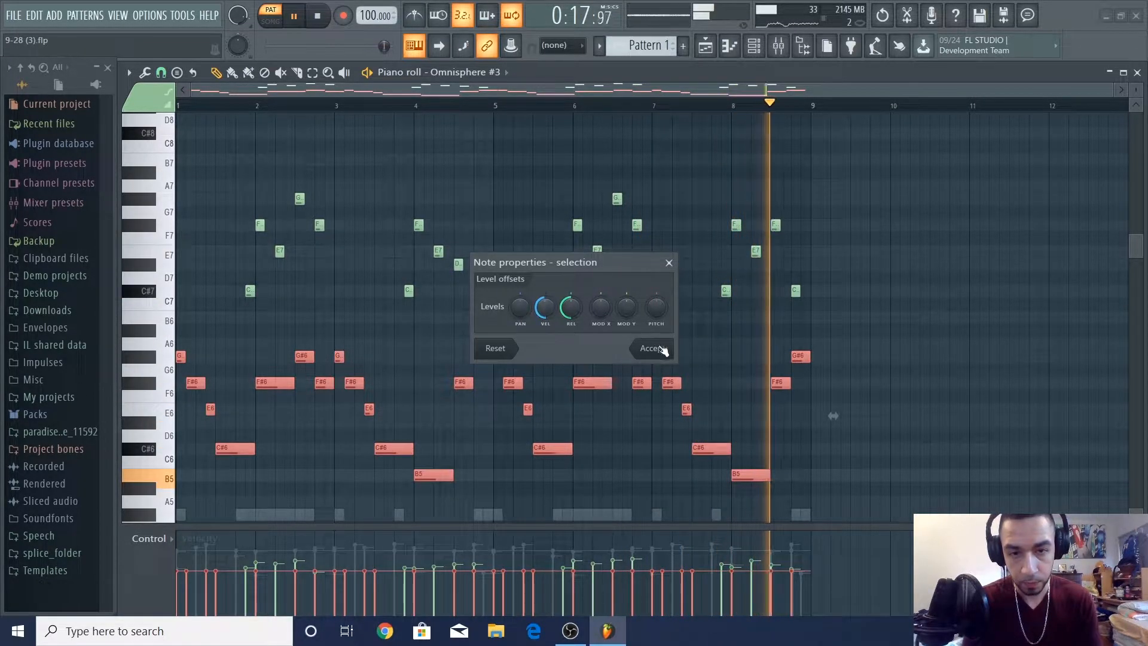
{"action": "left_click", "coordinate": [652, 348]}
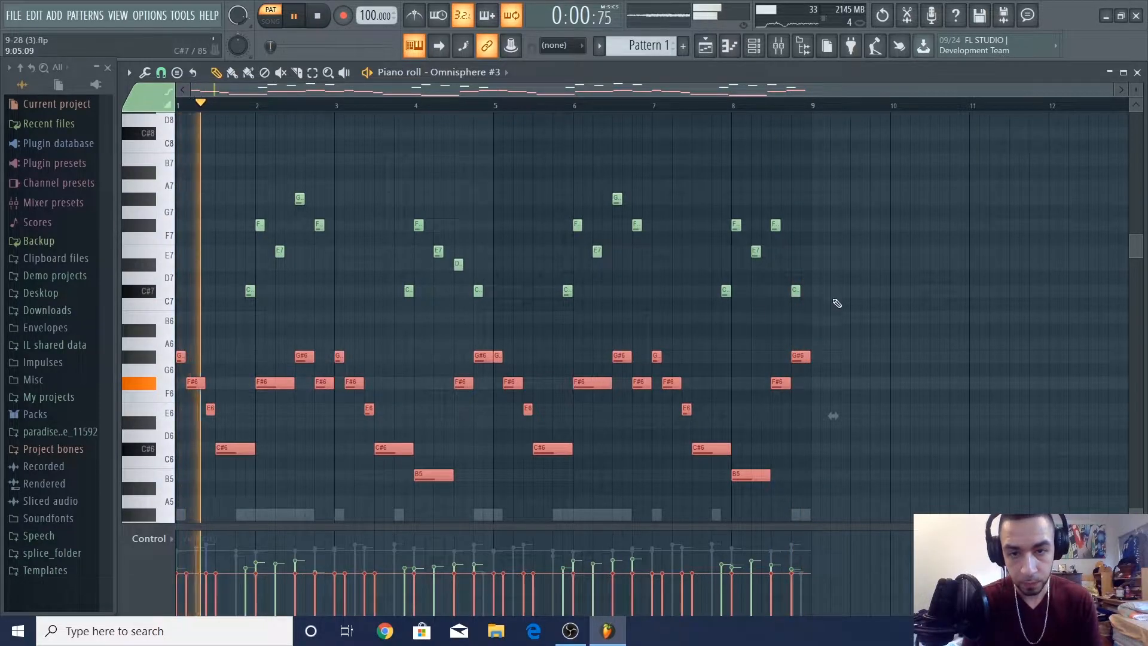
{"action": "double_click", "coordinate": [588, 385]}
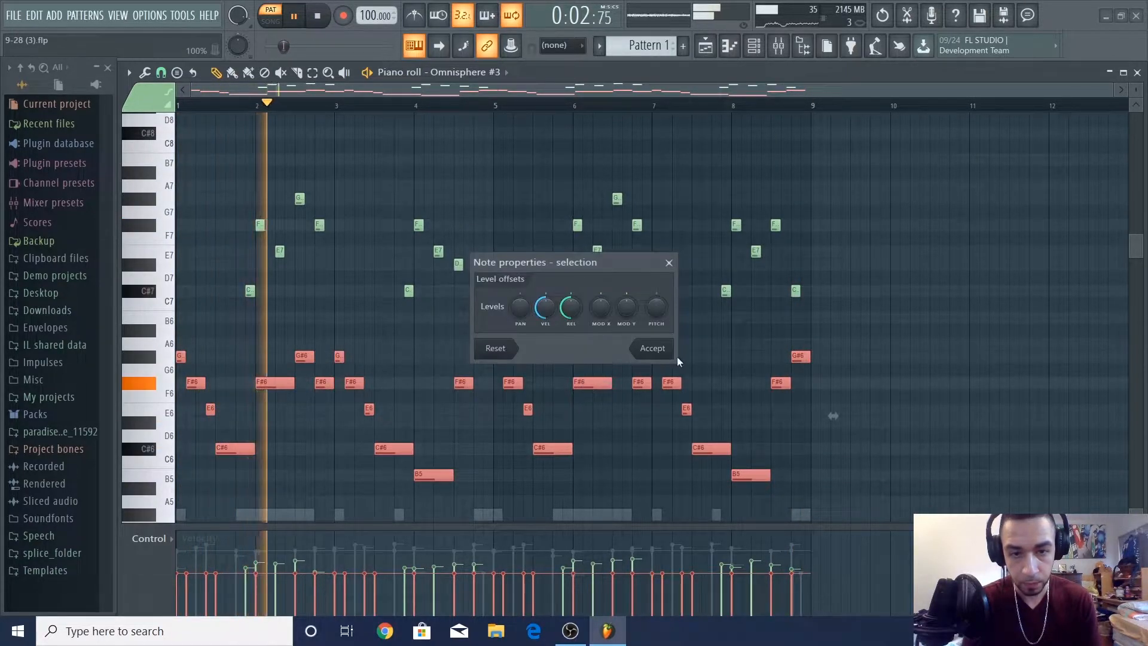
{"action": "left_click", "coordinate": [669, 263]}
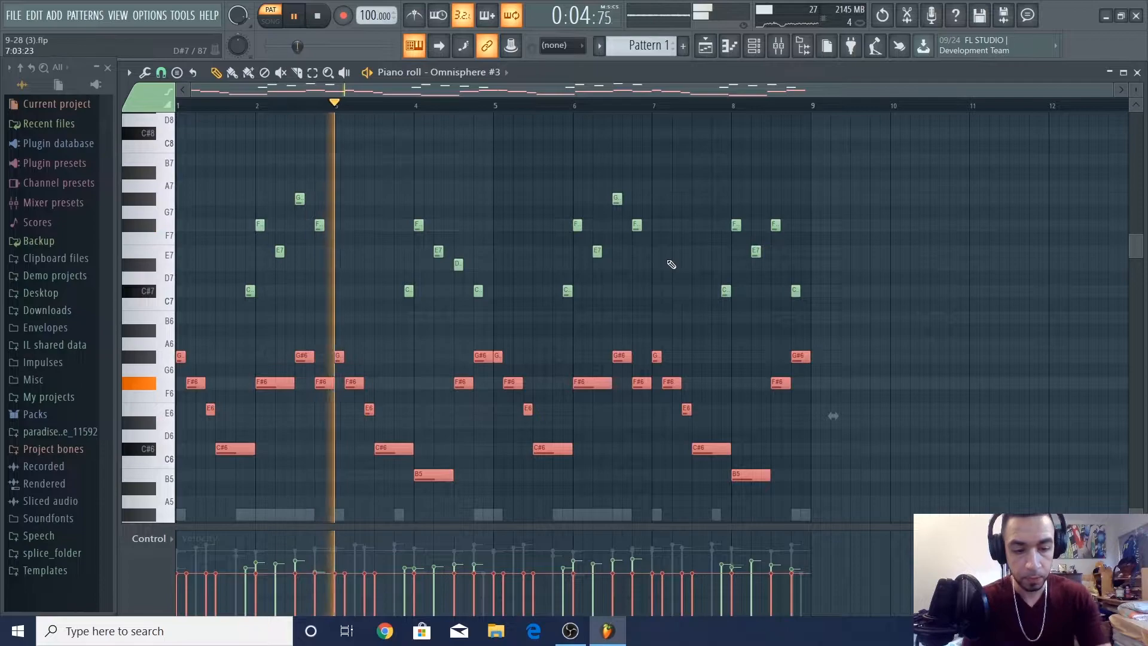
- Randomize the selected notes' velocities with bipolar levels, deselect them, stop playback and close the piano roll
{"action": "key", "text": "alt+r"}
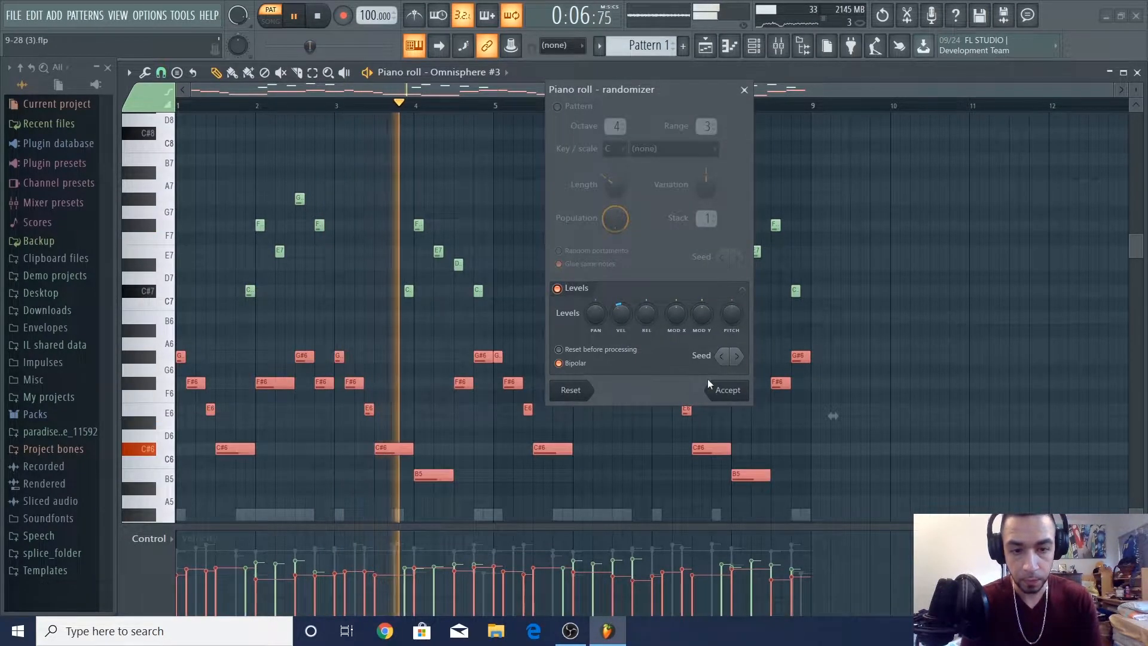
{"action": "left_click", "coordinate": [732, 392]}
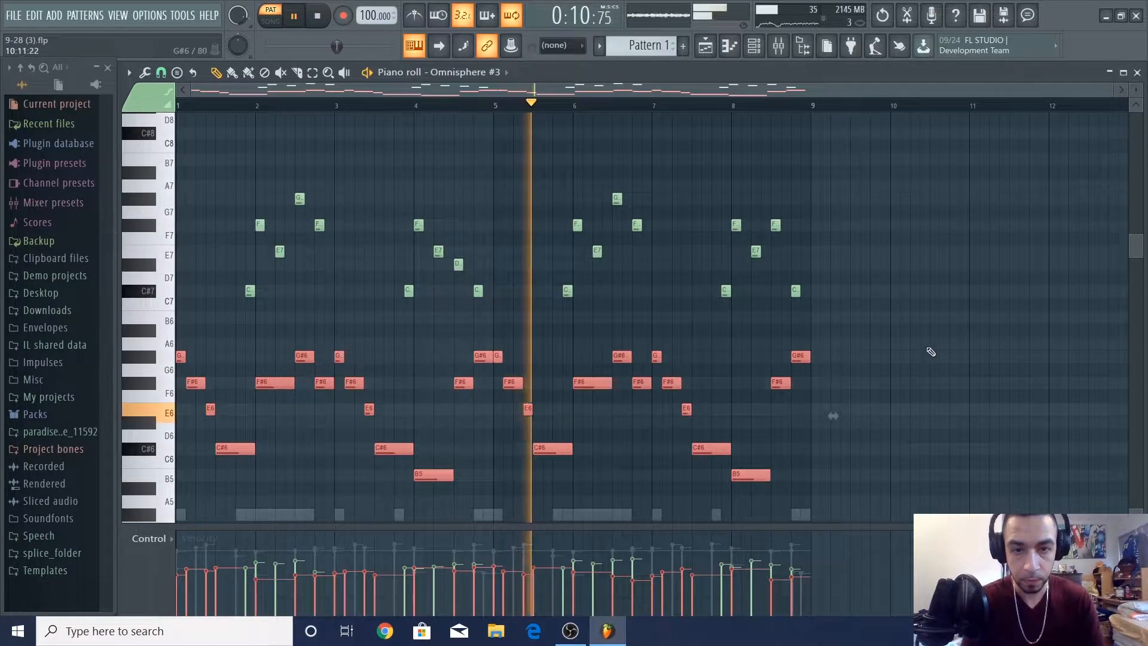
{"action": "key", "text": "ctrl+d"}
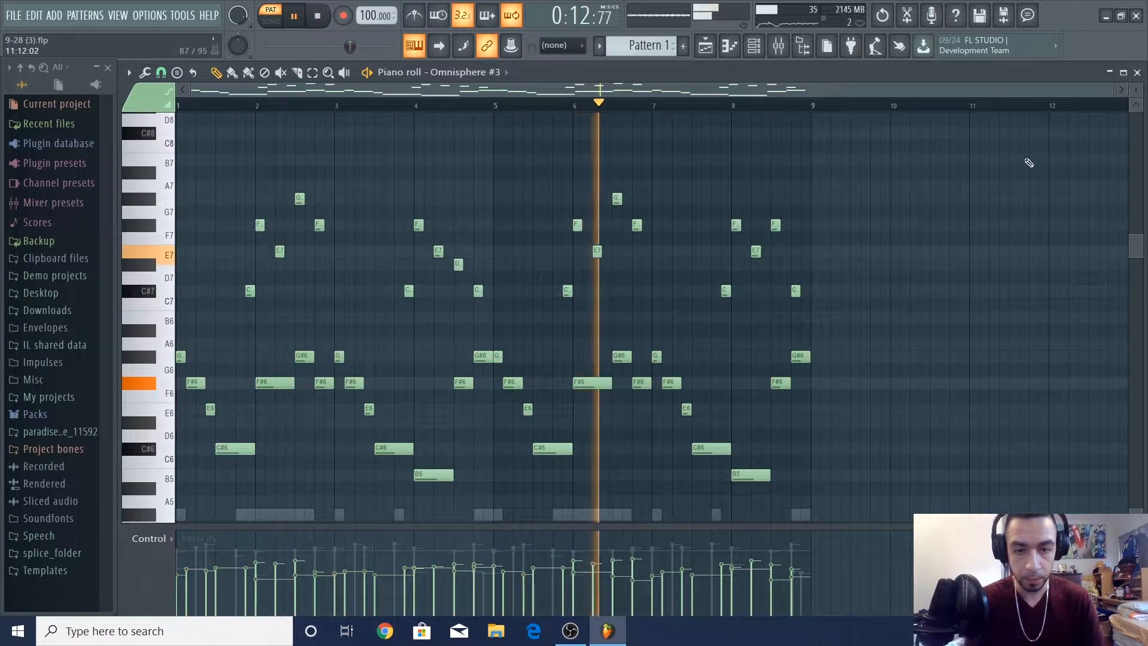
{"action": "key", "text": "space"}
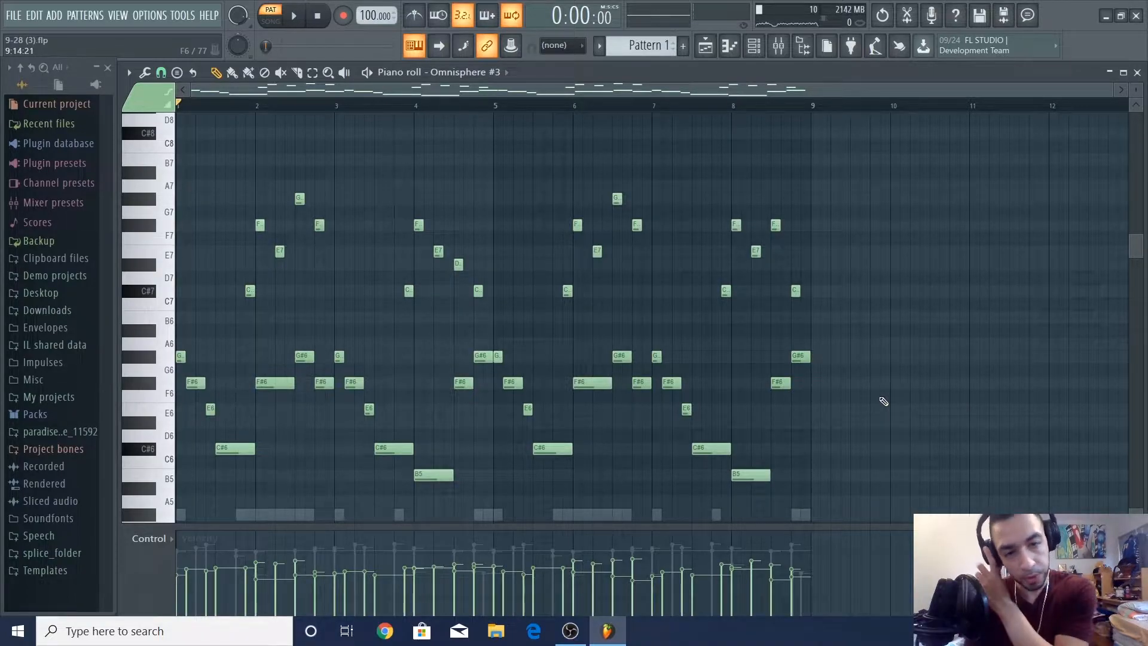
{"action": "left_click", "coordinate": [1139, 72]}
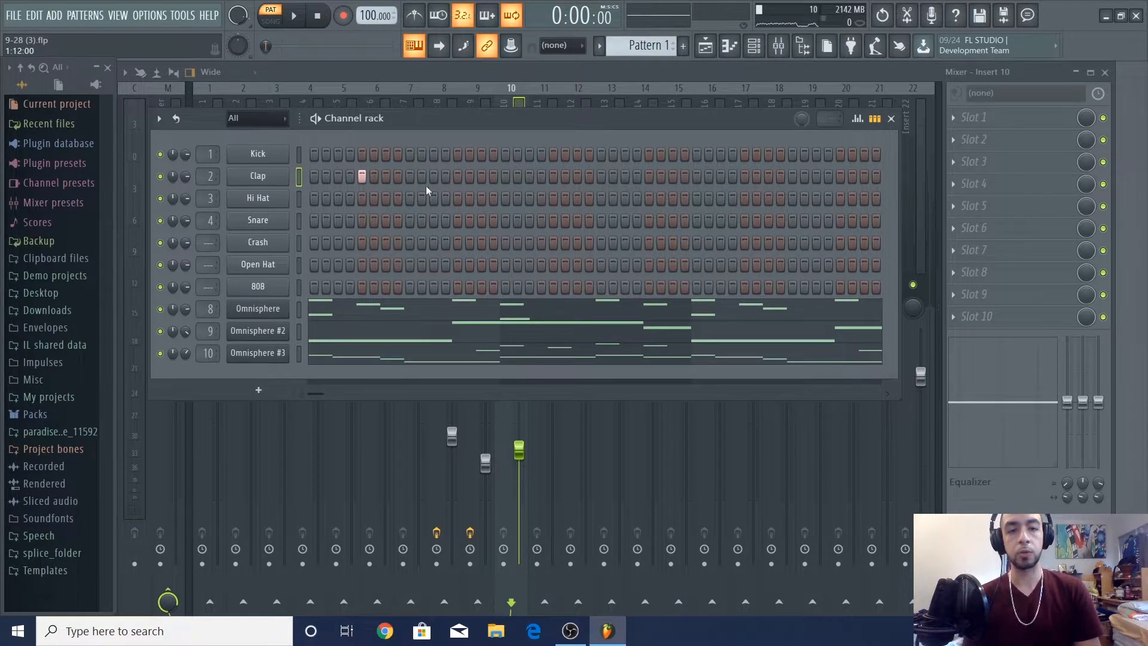
- Try a clap pattern on every eighth step from step 5 to step 45 of the Clap channel during playback
{"action": "left_click", "coordinate": [554, 176]}
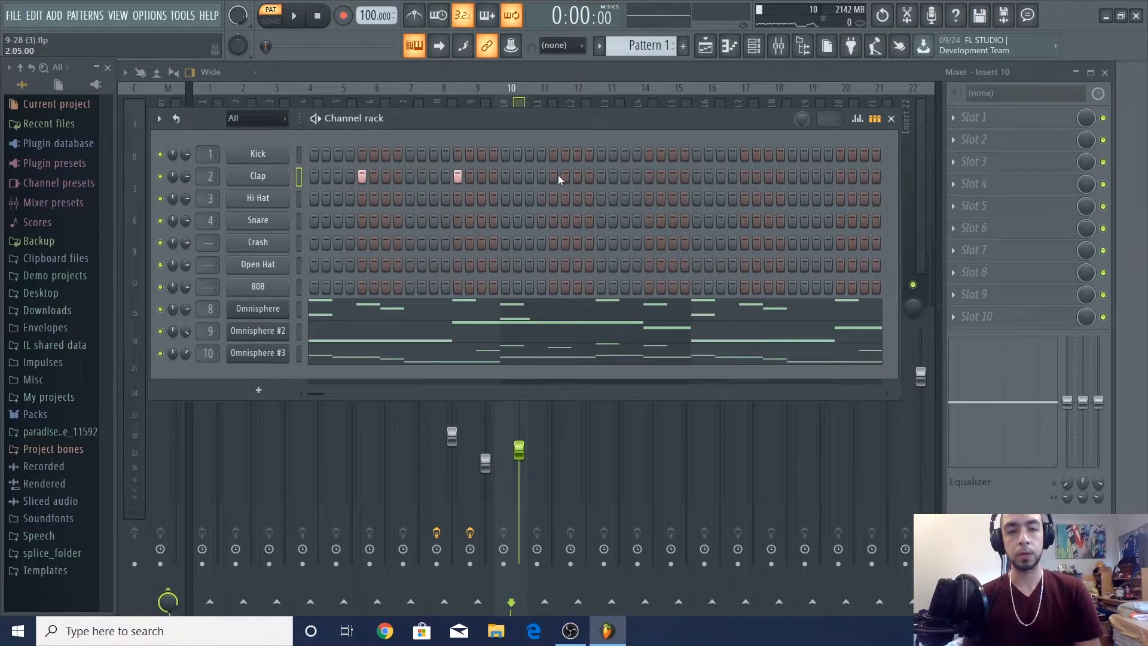
{"action": "key", "text": "space"}
{"action": "left_click", "coordinate": [649, 176]}
{"action": "left_click", "coordinate": [745, 177]}
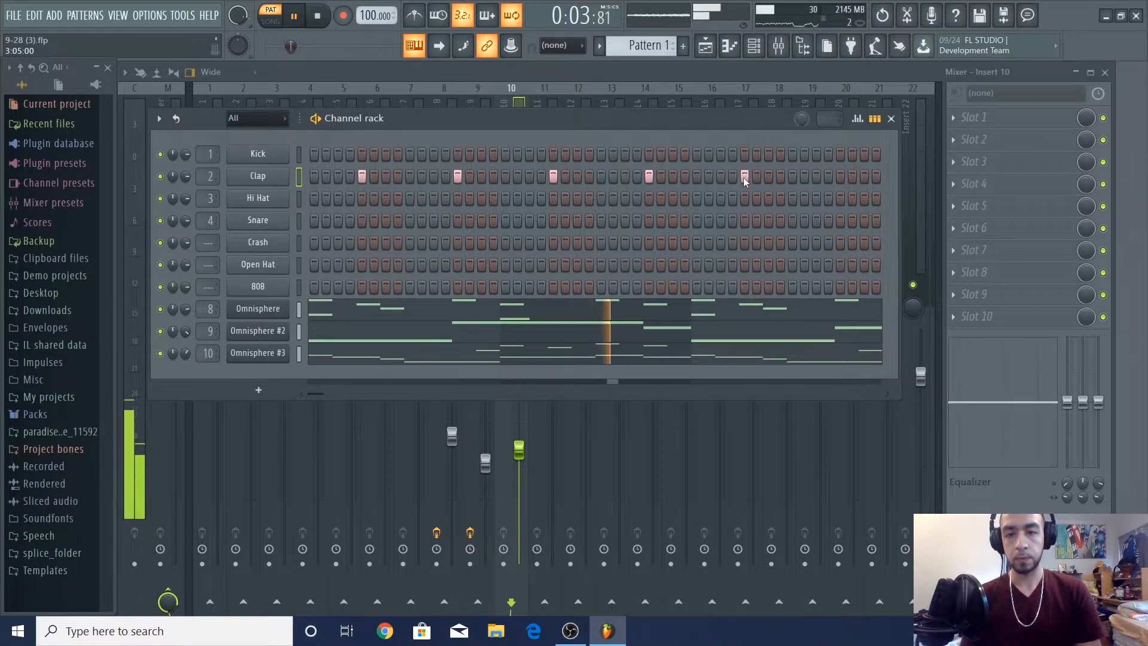
{"action": "left_click", "coordinate": [841, 176]}
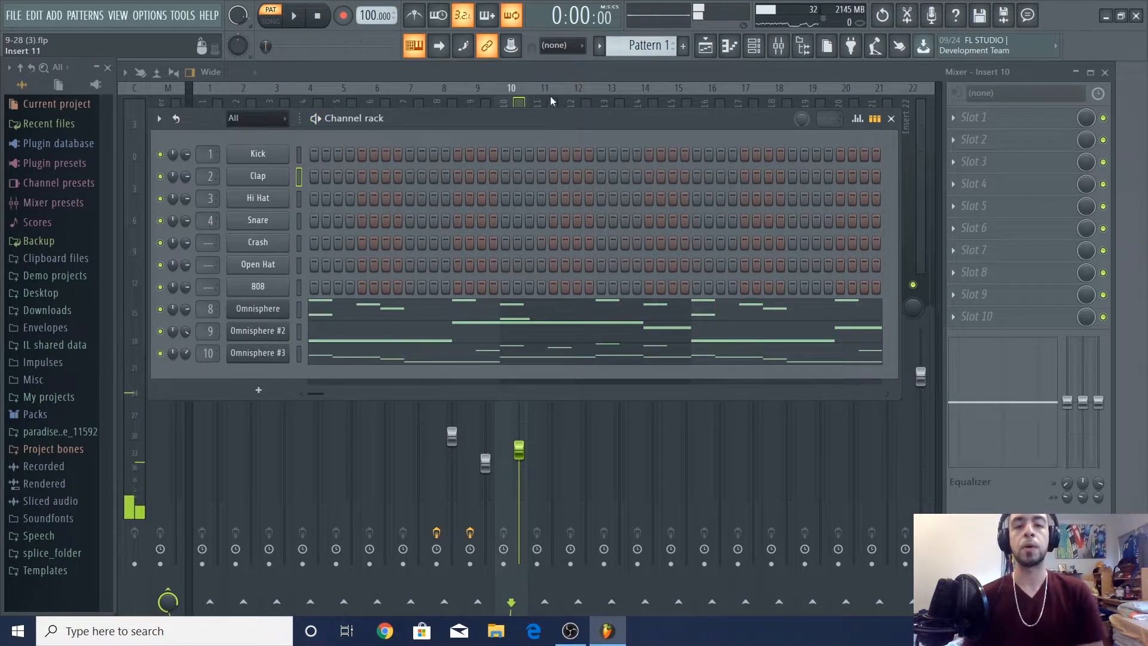
- Hide the channel rack and, during playback, lower mixer Insert 9 to about -13.4 dB and Insert 10 to about -11.7 dB
{"action": "key", "text": "F6"}
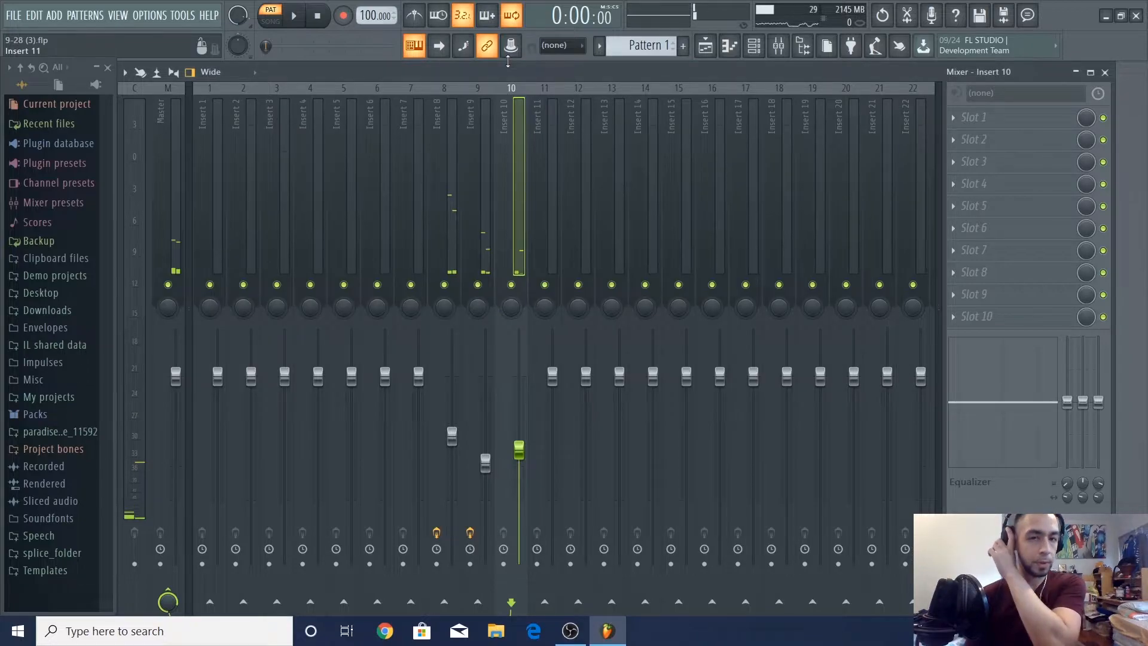
{"action": "left_click", "coordinate": [448, 240]}
{"action": "key", "text": "space"}
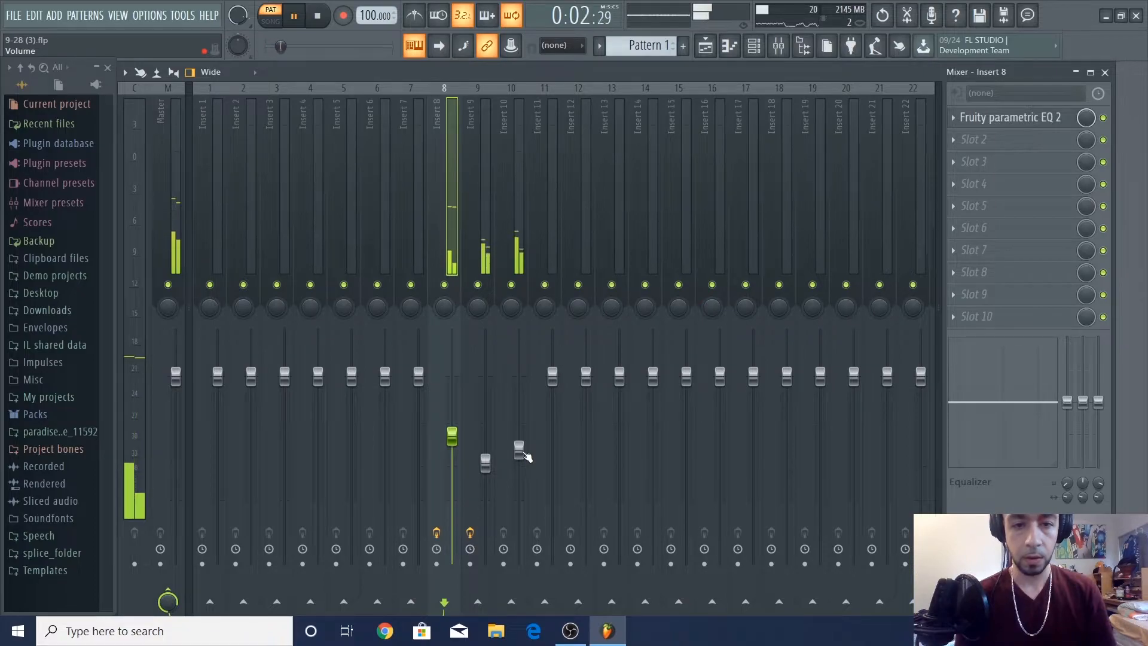
{"action": "left_click_drag", "start_coordinate": [519, 450], "coordinate": [520, 431]}
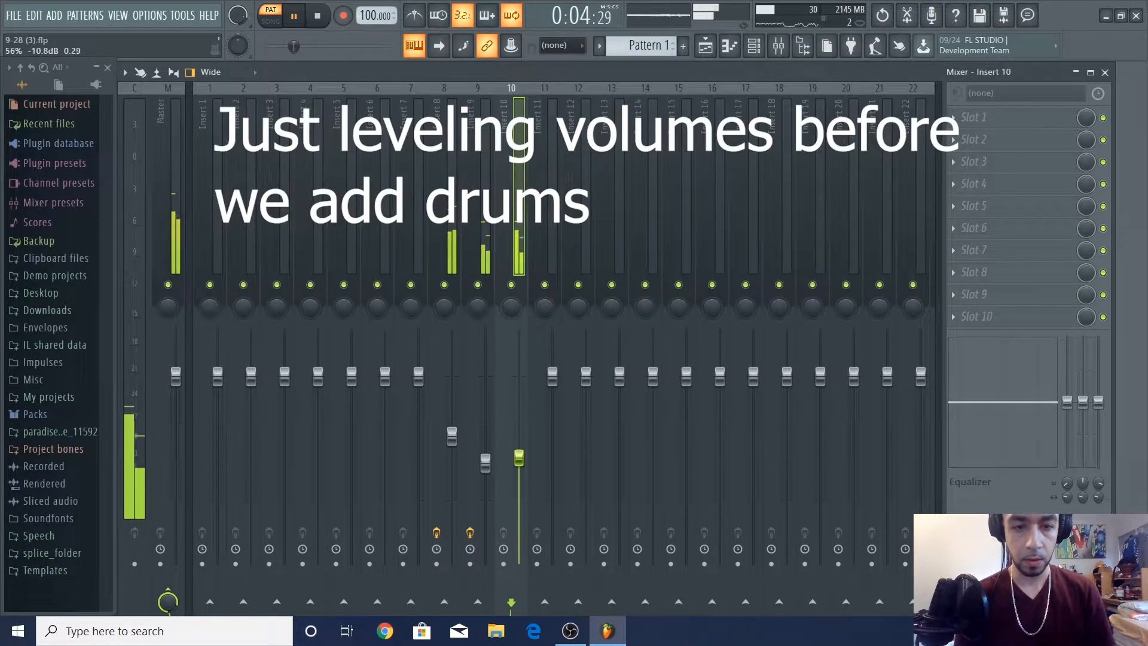
{"action": "left_click", "coordinate": [485, 464]}
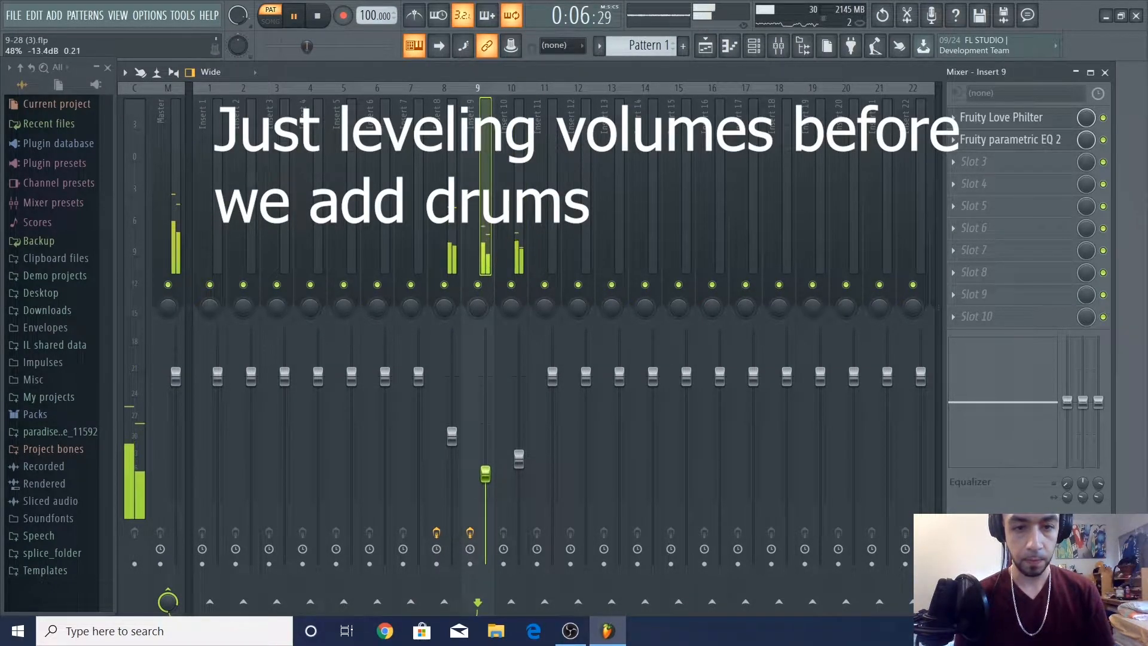
{"action": "left_click", "coordinate": [519, 459]}
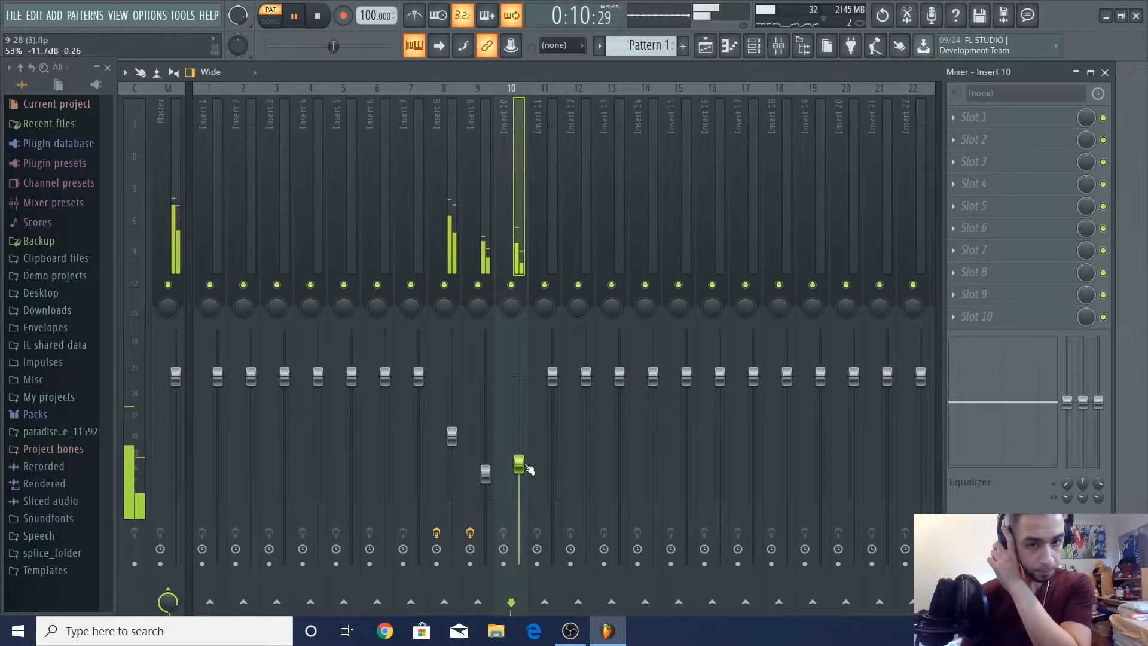
{"action": "key", "text": "space"}
- Set Insert 8 to about -9.0 dB, raise the faders of Inserts 9 and 10, and lower the clap's fader on Insert 2
{"action": "left_click_drag", "start_coordinate": [519, 462], "coordinate": [520, 443]}
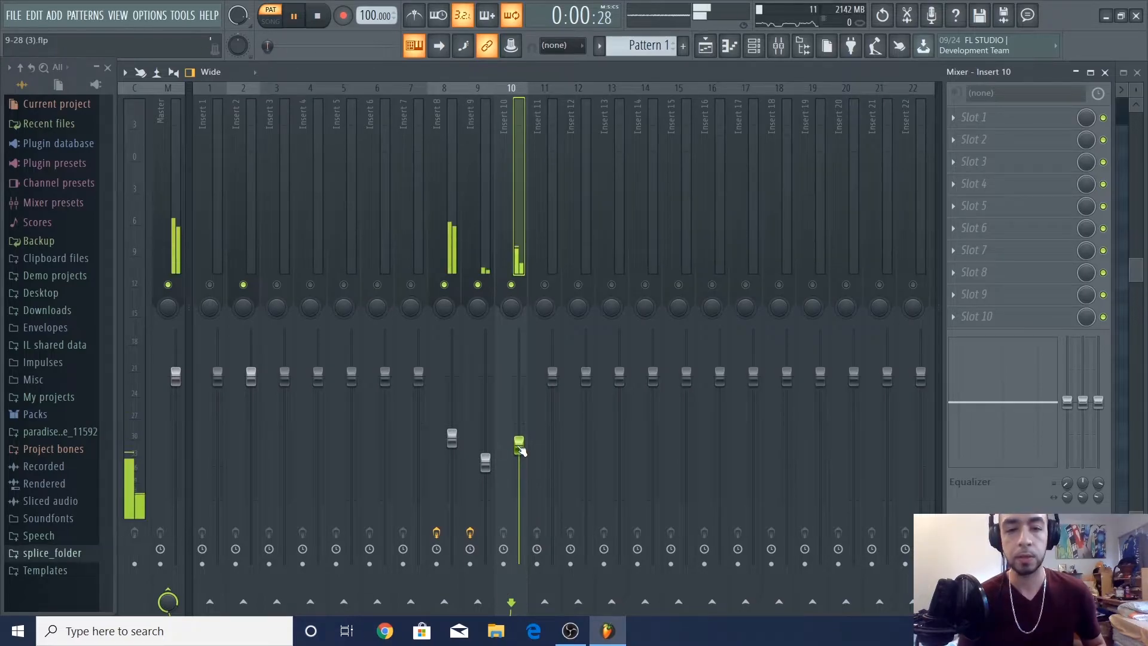
{"action": "left_click", "coordinate": [452, 439]}
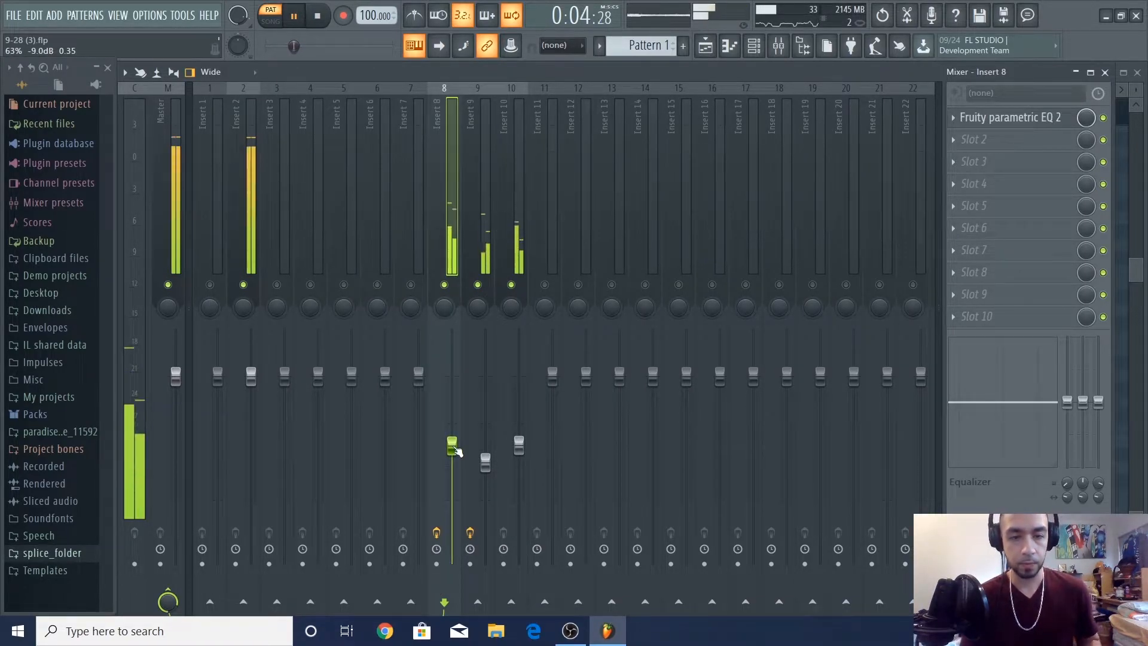
{"action": "left_click", "coordinate": [486, 462]}
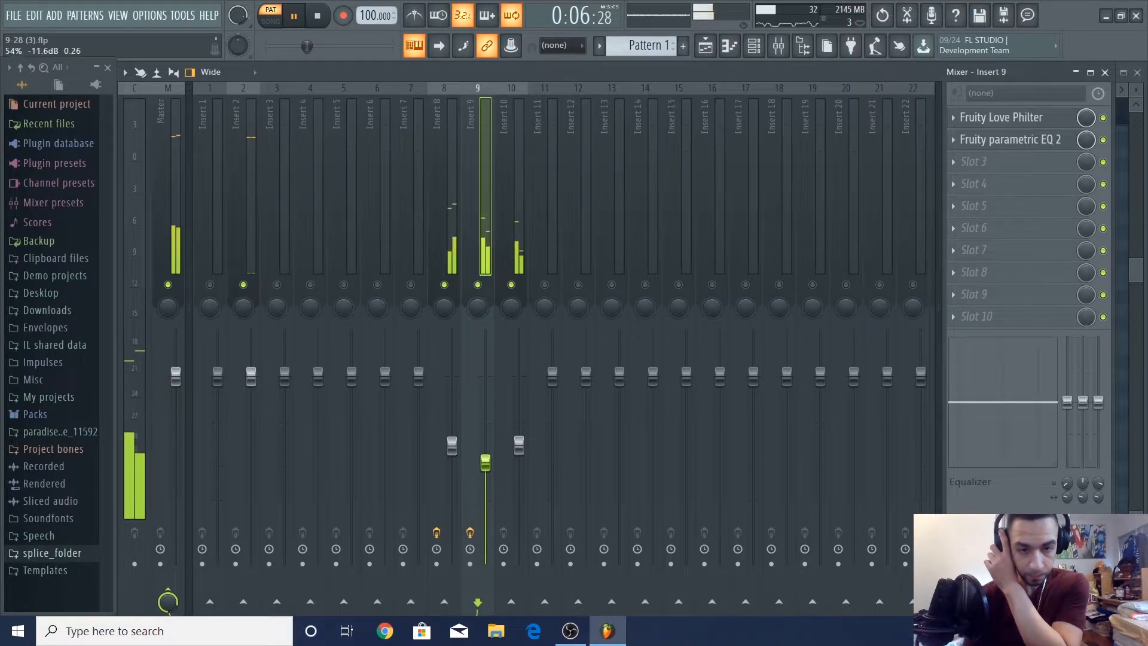
{"action": "left_click", "coordinate": [519, 452]}
{"action": "left_click_drag", "start_coordinate": [251, 375], "coordinate": [254, 401]}
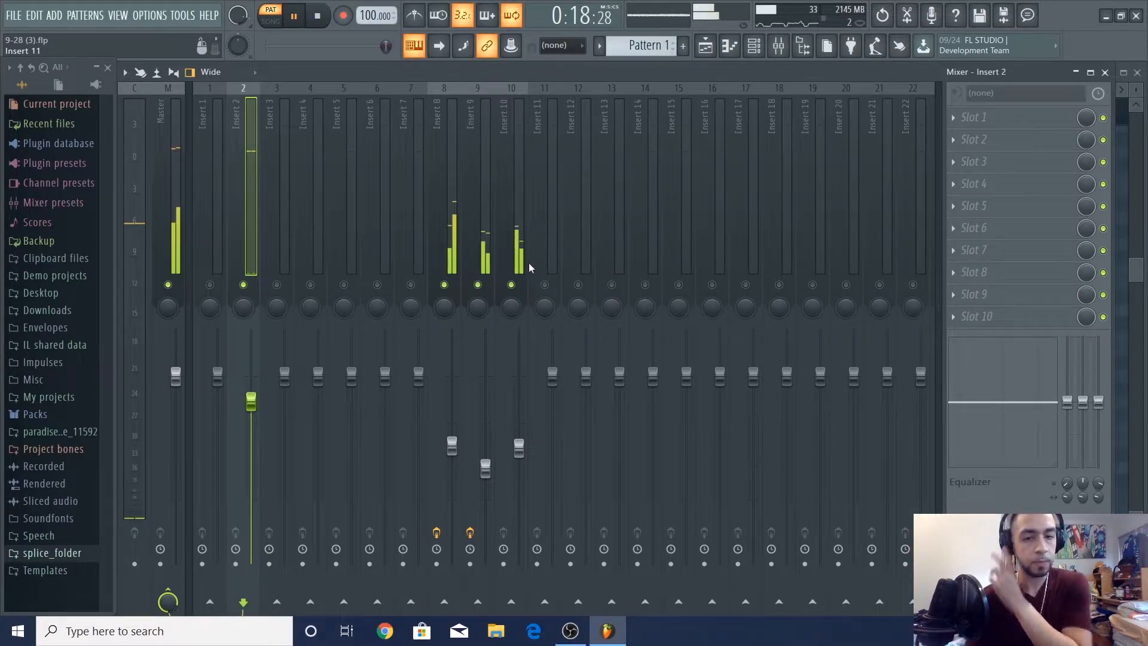
- Restart playback, show the channel rack and fill the Hi Hat channel on every second step
{"action": "key", "text": "space"}
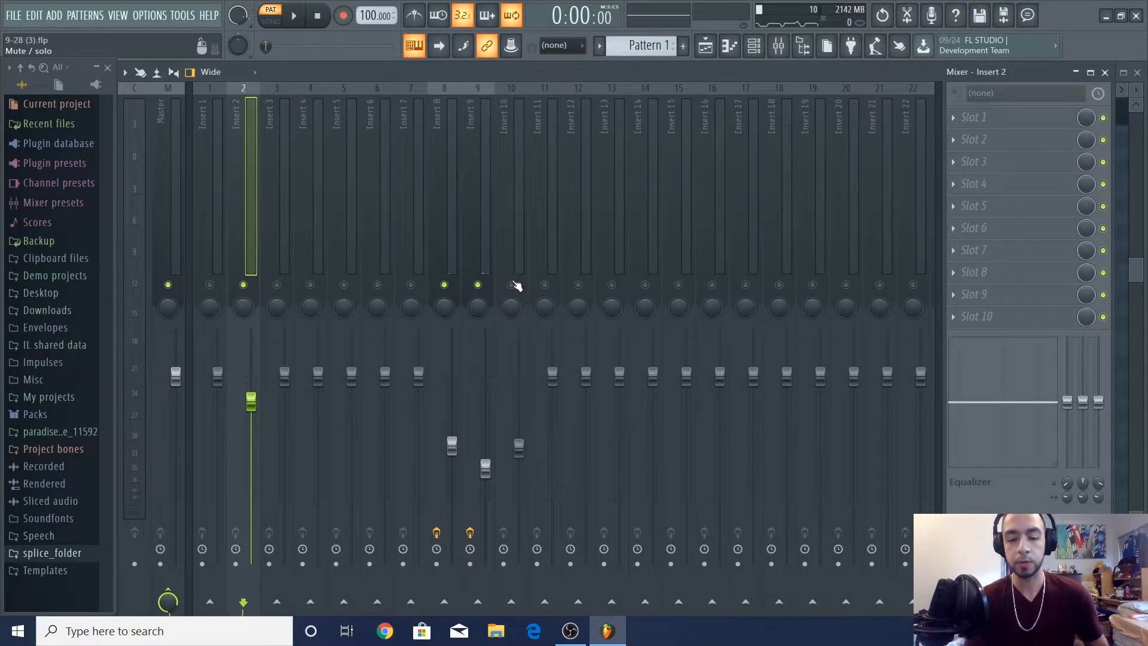
{"action": "key", "text": "space"}
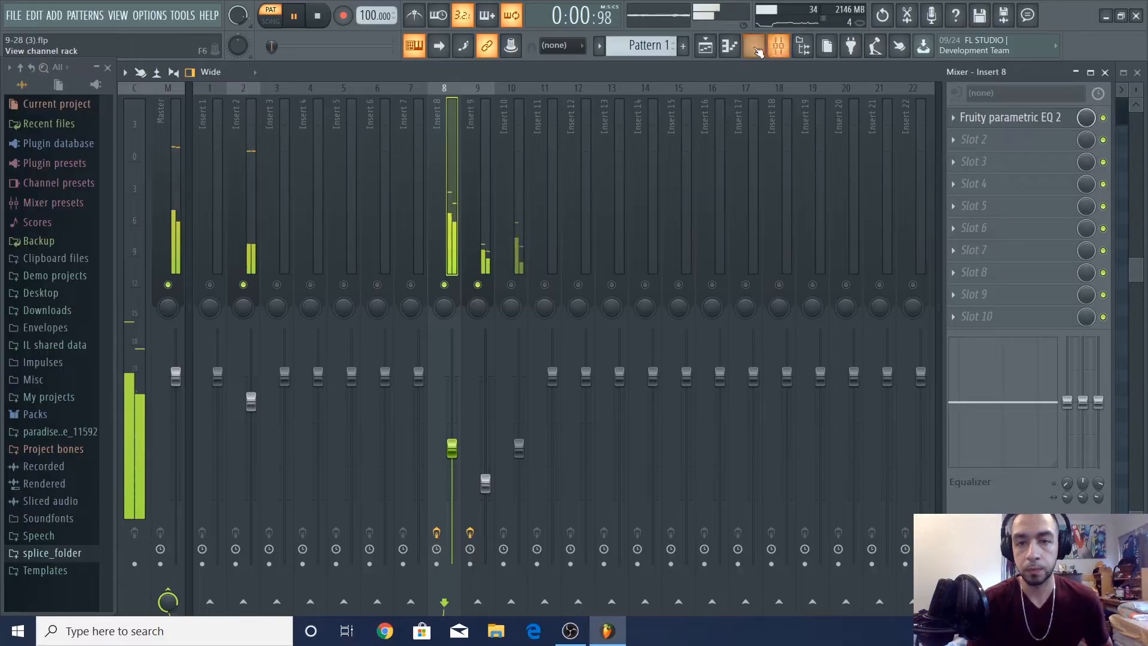
{"action": "left_click", "coordinate": [754, 48]}
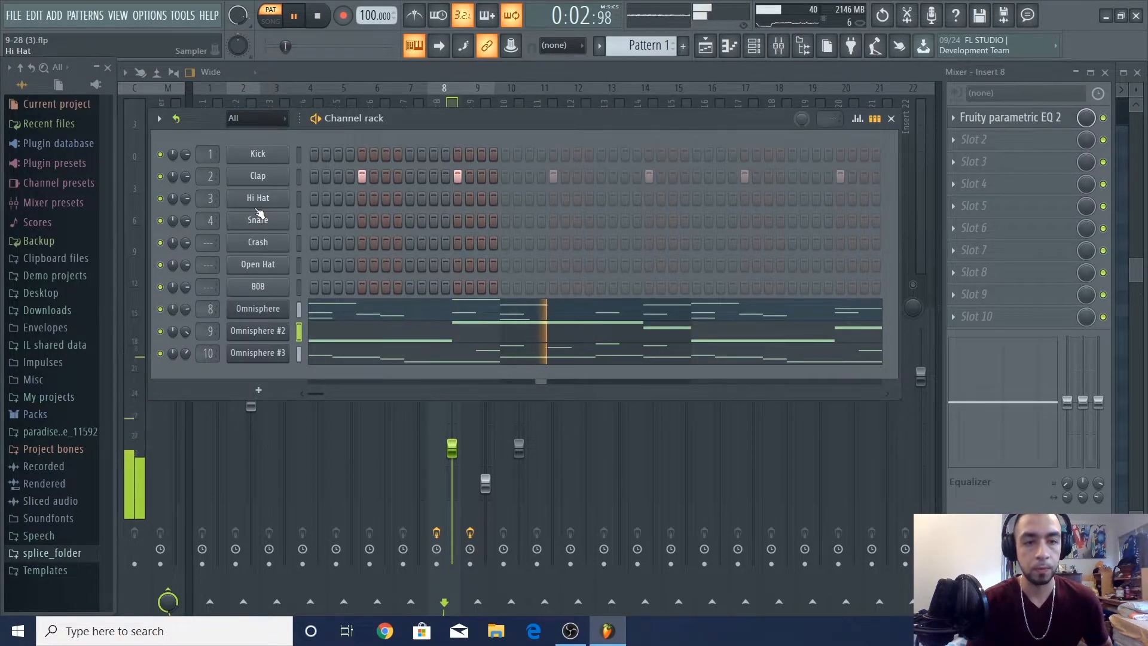
{"action": "right_click", "coordinate": [275, 198]}
{"action": "left_click", "coordinate": [514, 242]}
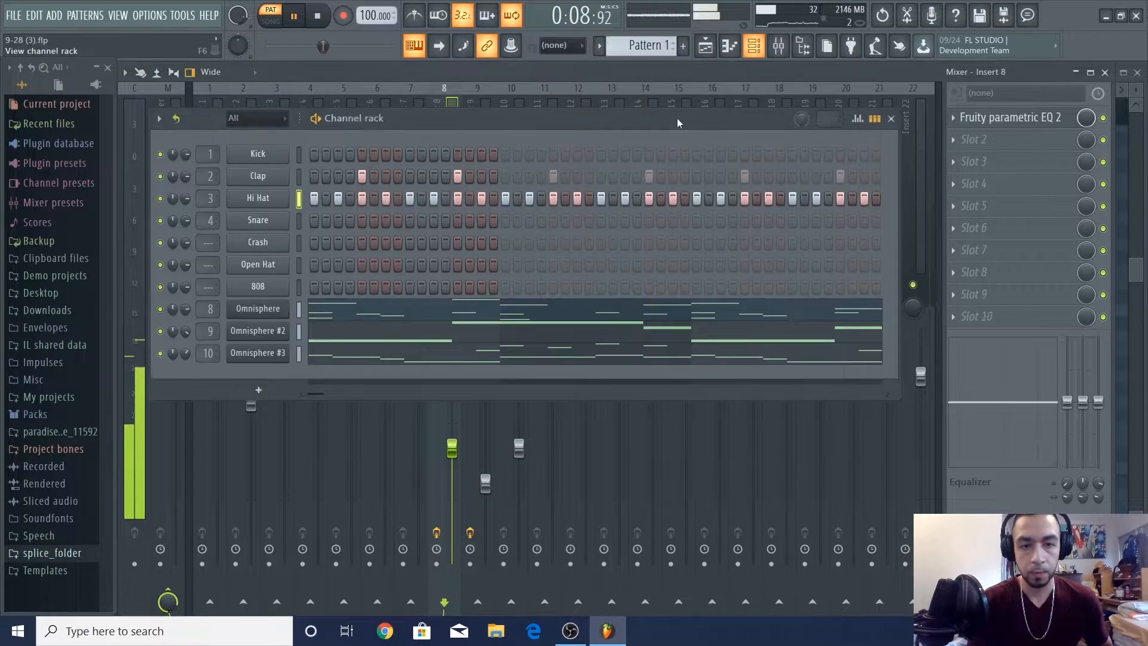
- Hide the channel rack and slightly lower the hi-hat's fader on mixer Insert 3 during playback
{"action": "key", "text": "F6"}
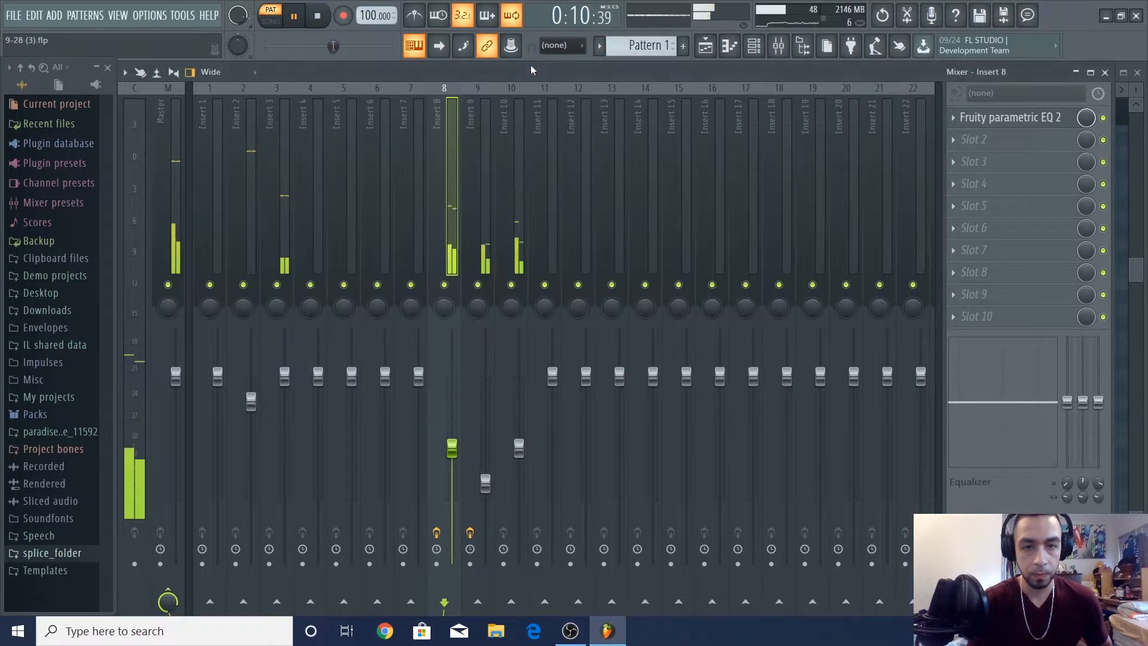
{"action": "left_click", "coordinate": [486, 483]}
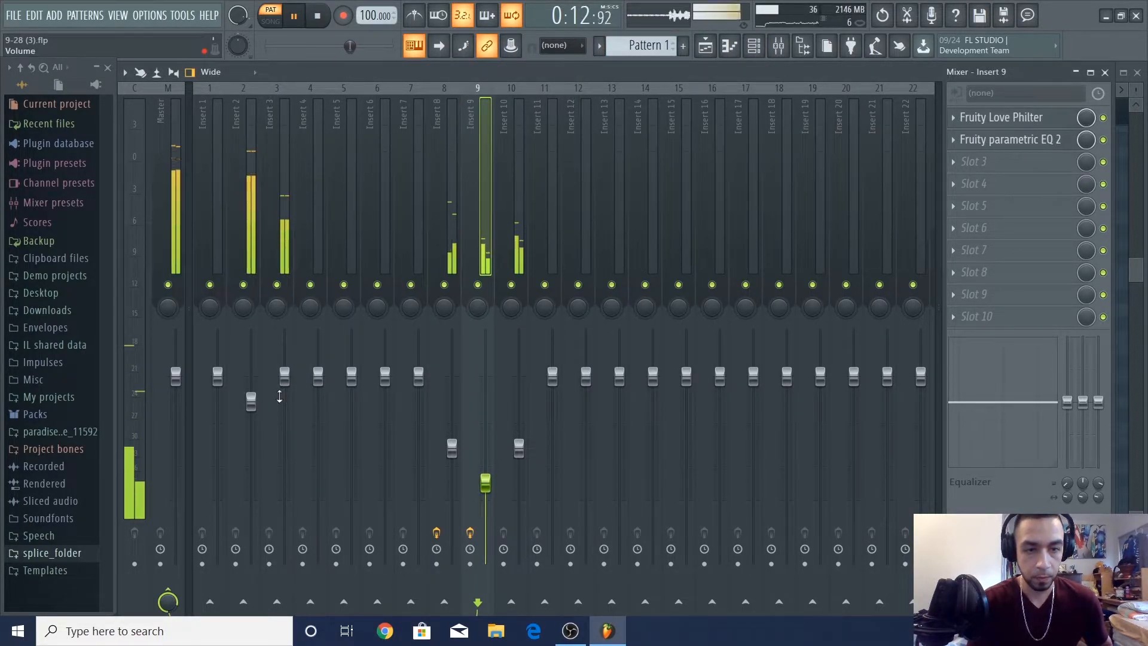
{"action": "left_click", "coordinate": [280, 276]}
{"action": "left_click_drag", "start_coordinate": [285, 375], "coordinate": [285, 399]}
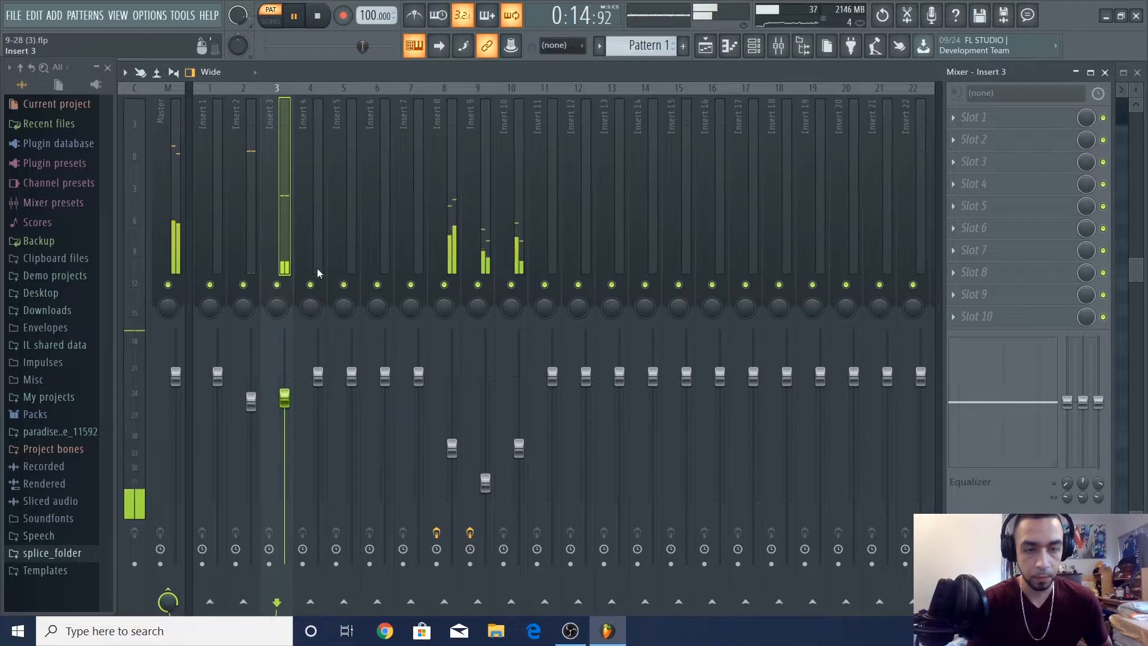
- Bring back the channel rack, stop playback and refill the Hi Hat channel on every fourth step
{"action": "key", "text": "F6"}
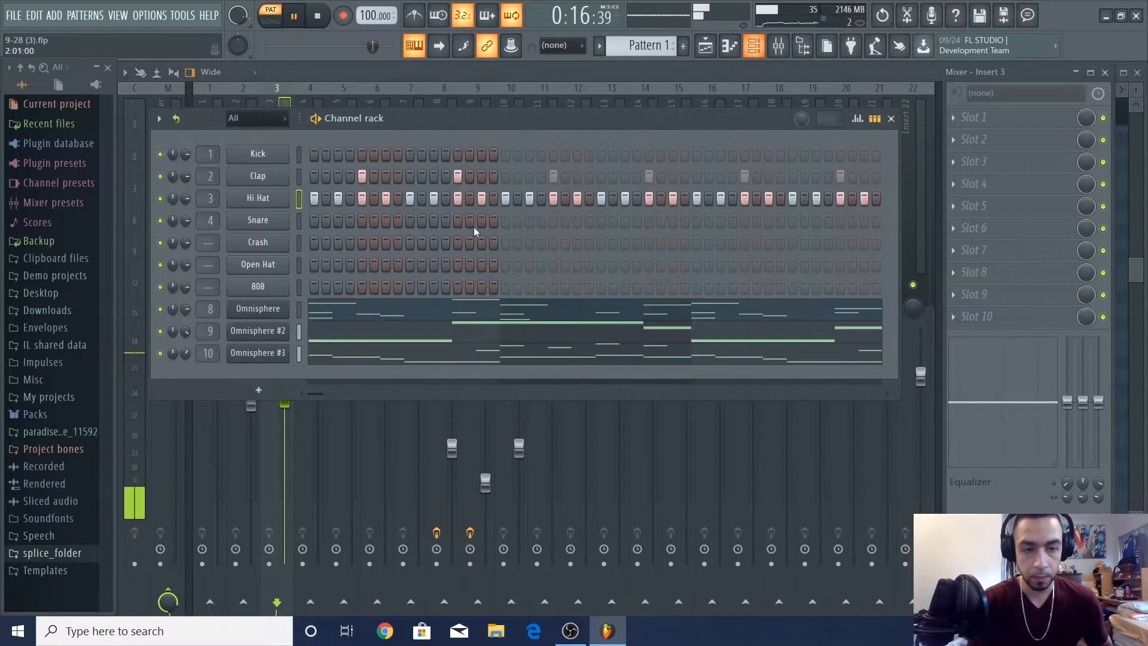
{"action": "key", "text": "space"}
{"action": "right_click", "coordinate": [285, 199]}
{"action": "left_click", "coordinate": [466, 256]}
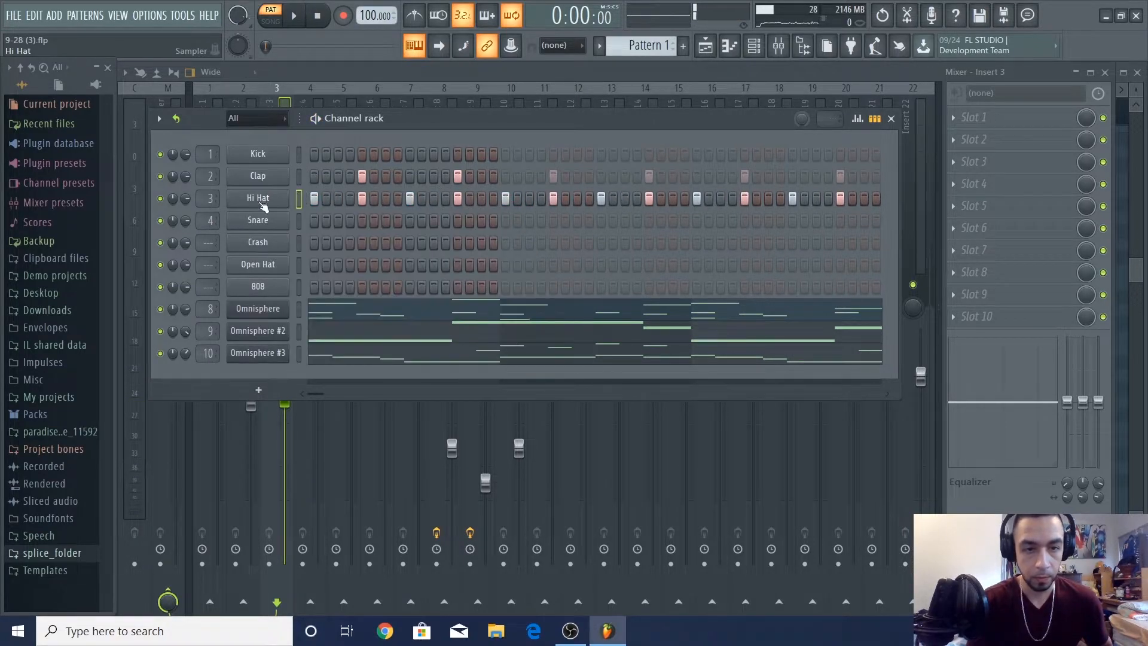
- In the Hi Hat's piano roll, duplicate all notes and place the copies two steps after the originals on C5
{"action": "right_click", "coordinate": [261, 203]}
{"action": "left_click", "coordinate": [346, 201]}
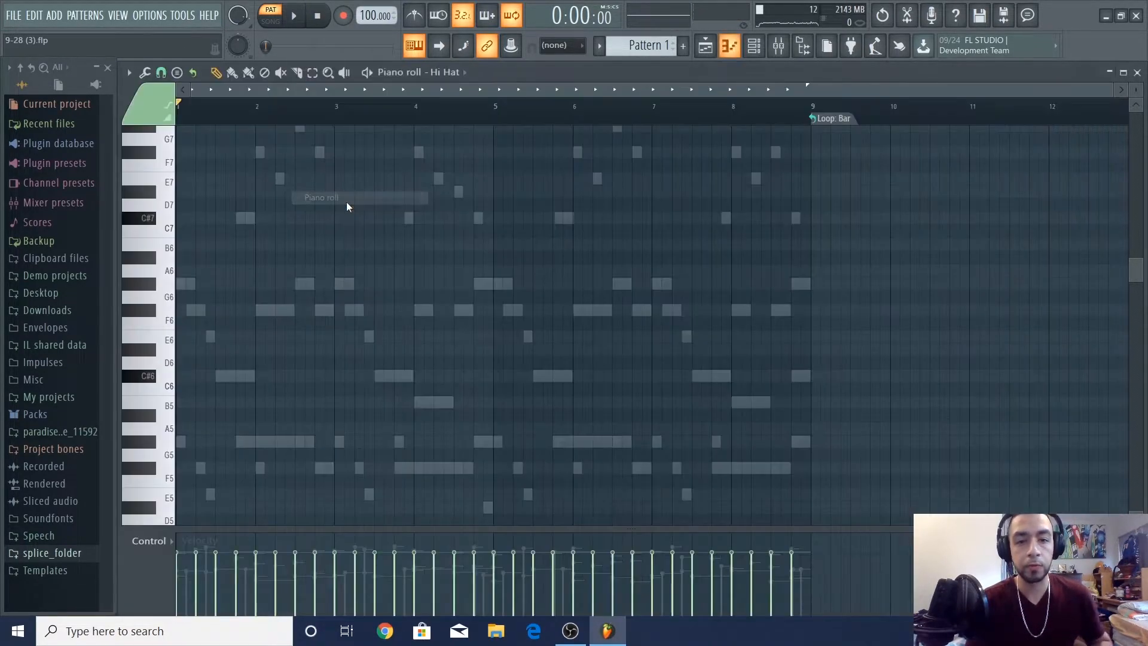
{"action": "scroll", "coordinate": [496, 373], "scroll_direction": "down", "scroll_amount": 3}
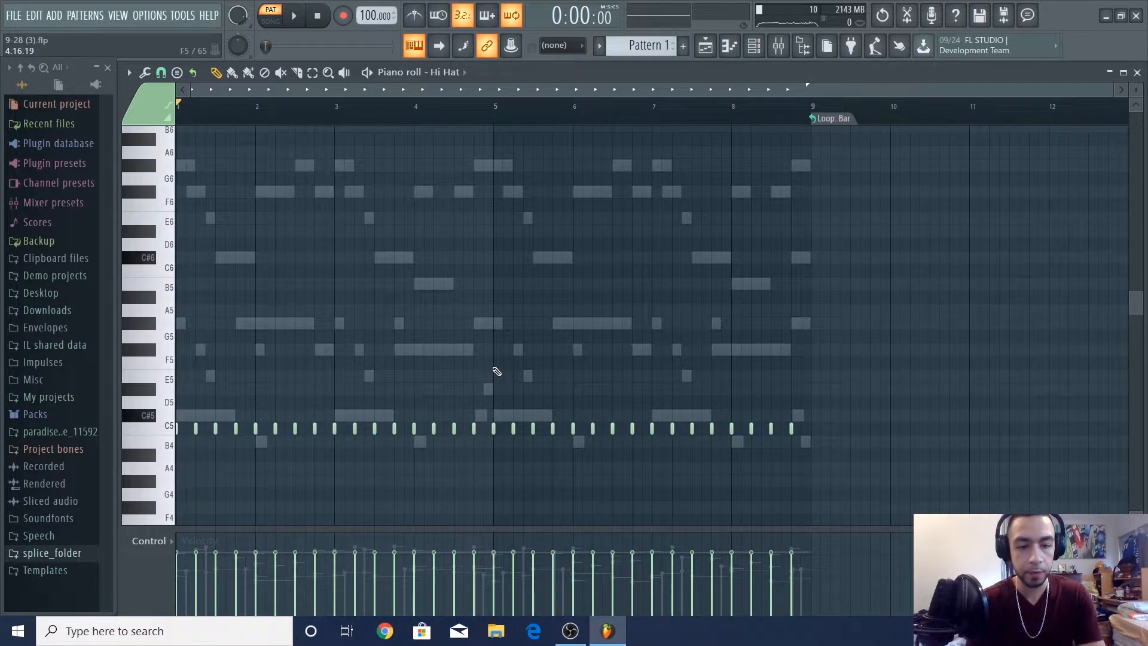
{"action": "key", "text": "ctrl+a"}
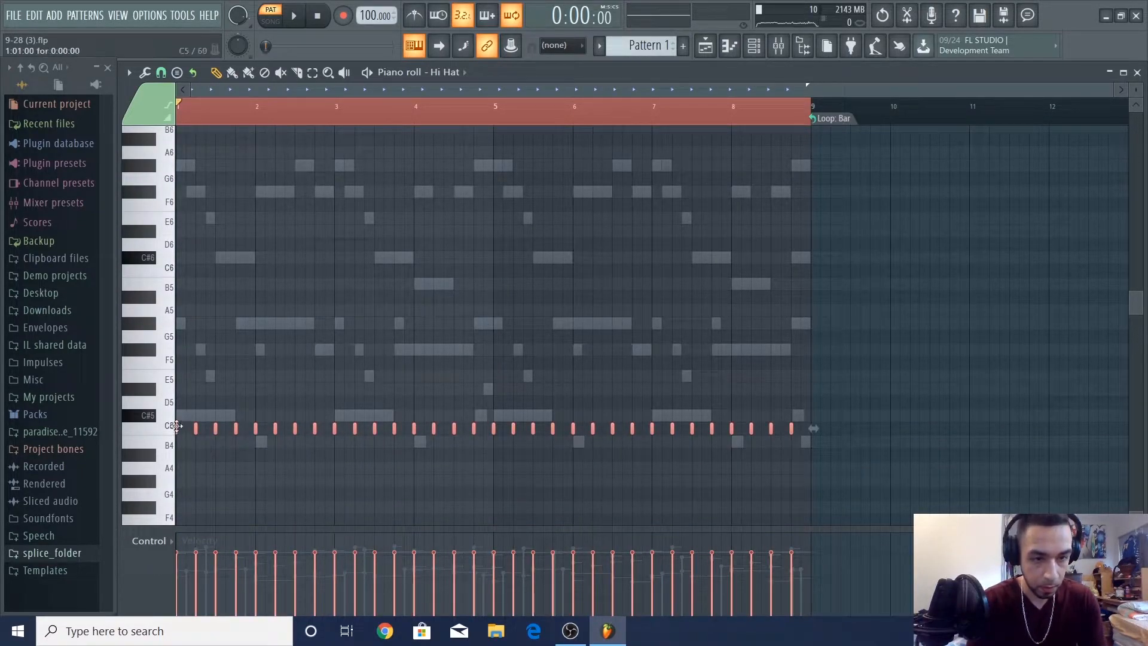
{"action": "left_click_drag", "start_coordinate": [175, 426], "coordinate": [186, 440]}
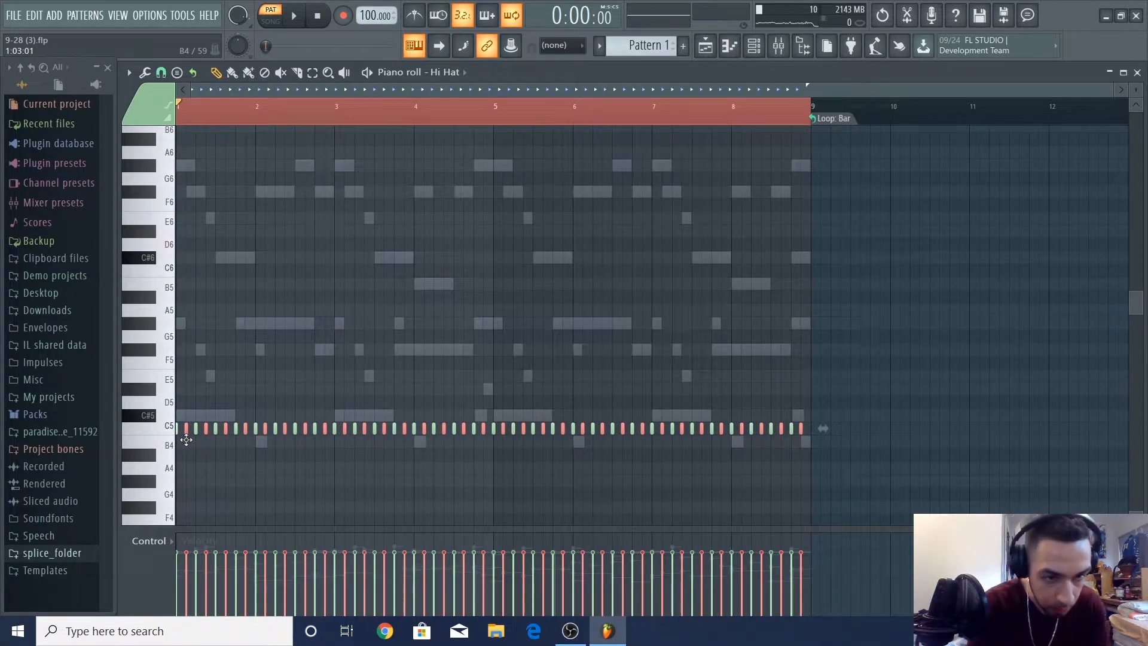
- Slightly lower the velocity of the duplicated hi-hat notes in their note properties, audition the pattern and close the piano roll
{"action": "scroll", "coordinate": [240, 509], "scroll_direction": "up", "scroll_amount": 2}
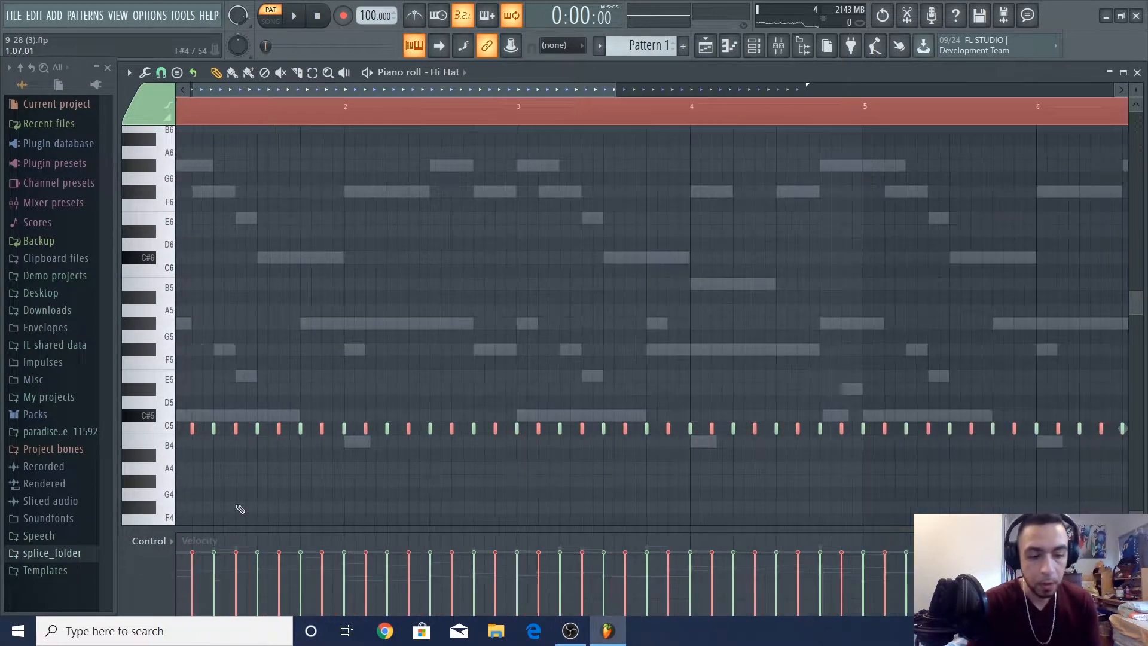
{"action": "double_click", "coordinate": [322, 429]}
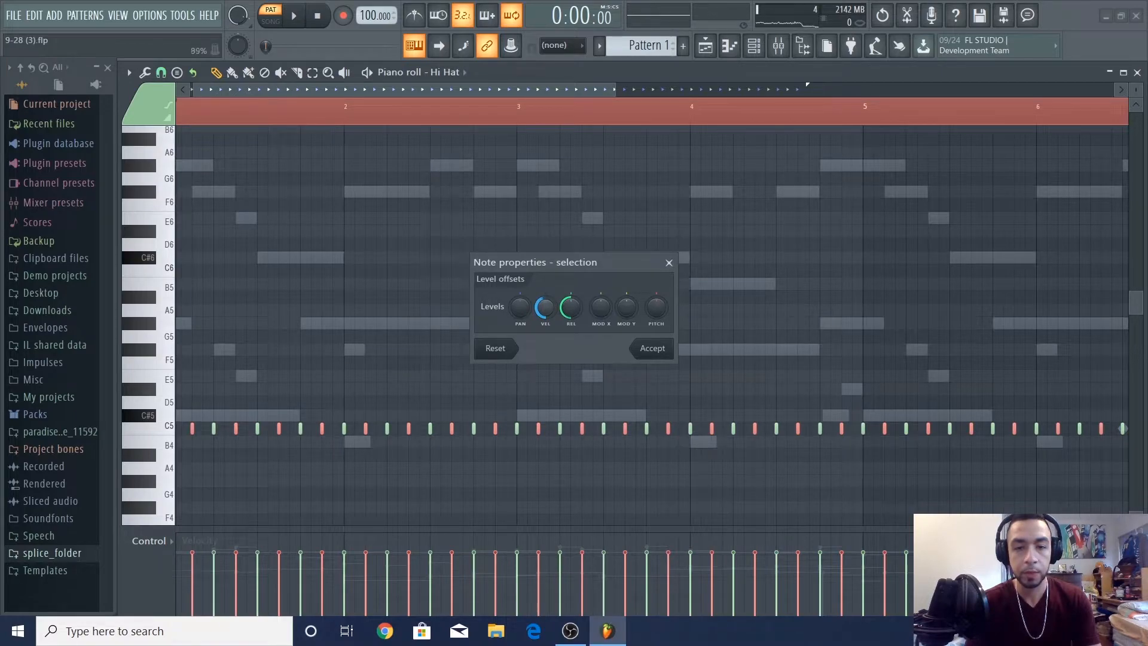
{"action": "left_click", "coordinate": [653, 350]}
{"action": "key", "text": "space"}
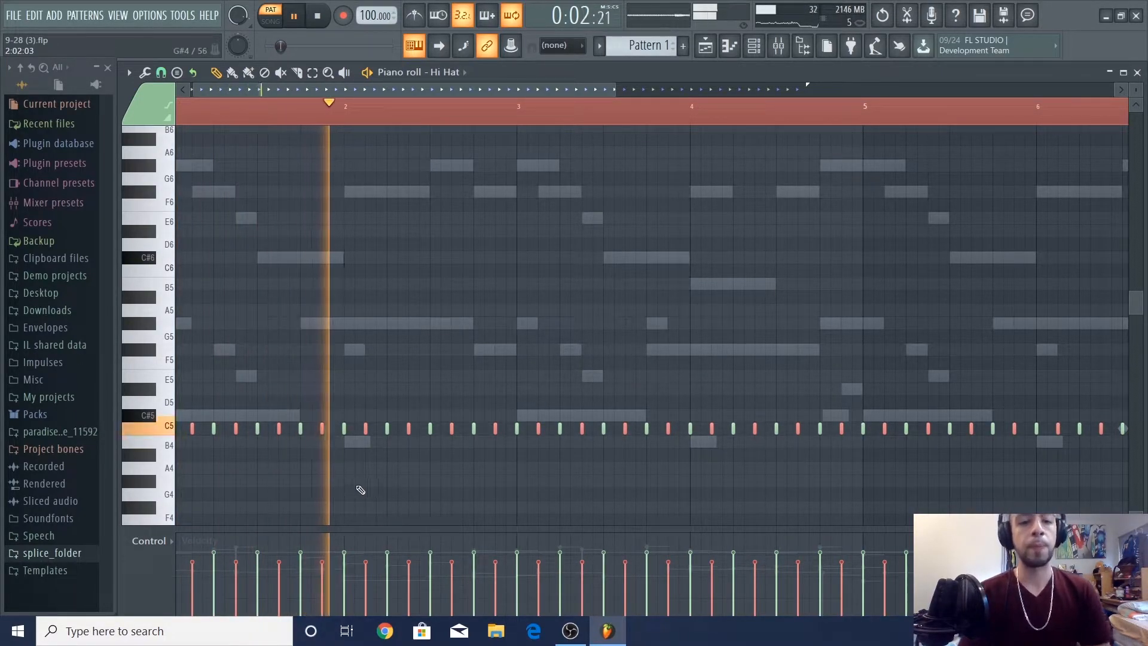
{"action": "scroll", "coordinate": [358, 487], "scroll_direction": "down", "scroll_amount": 2}
{"action": "scroll", "coordinate": [241, 510], "scroll_direction": "down", "scroll_amount": 2}
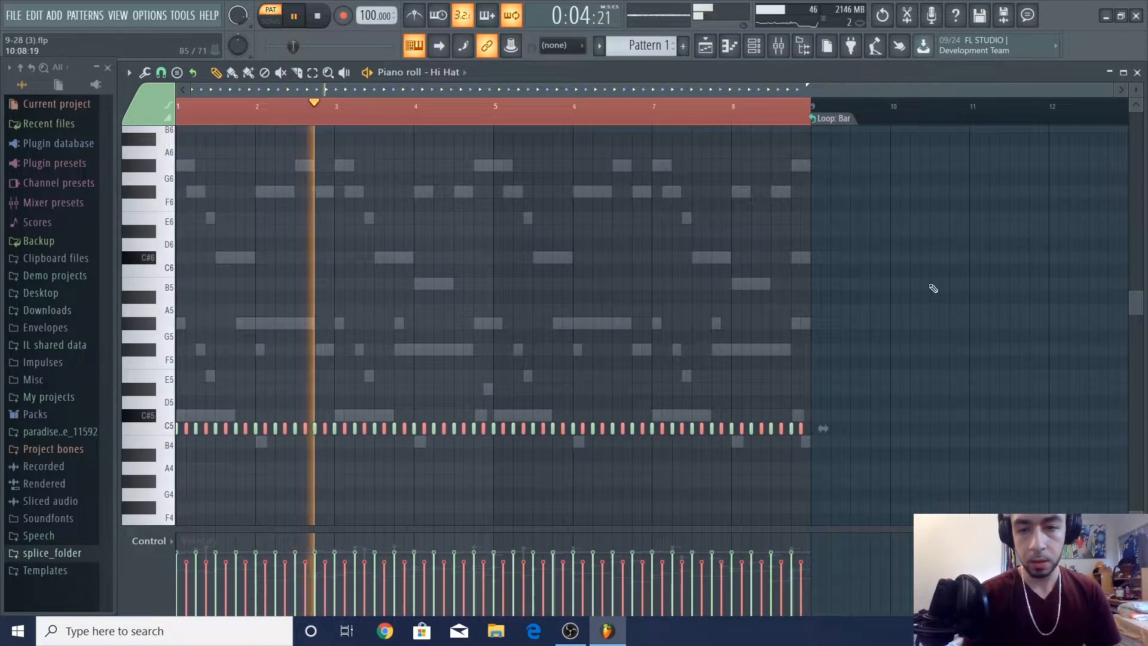
{"action": "left_click", "coordinate": [1138, 72]}
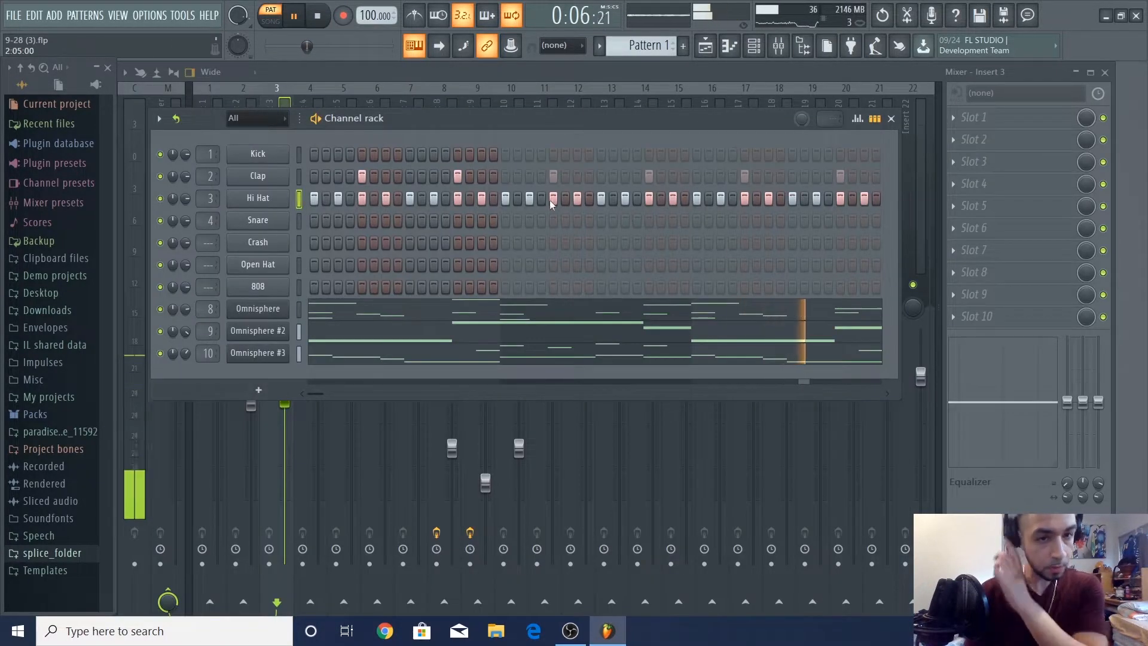
{"action": "key", "text": "space"}
- Open the Hi Hat channel's settings, and try and remove extra hits on steps 2 and 4
{"action": "left_click", "coordinate": [260, 198]}
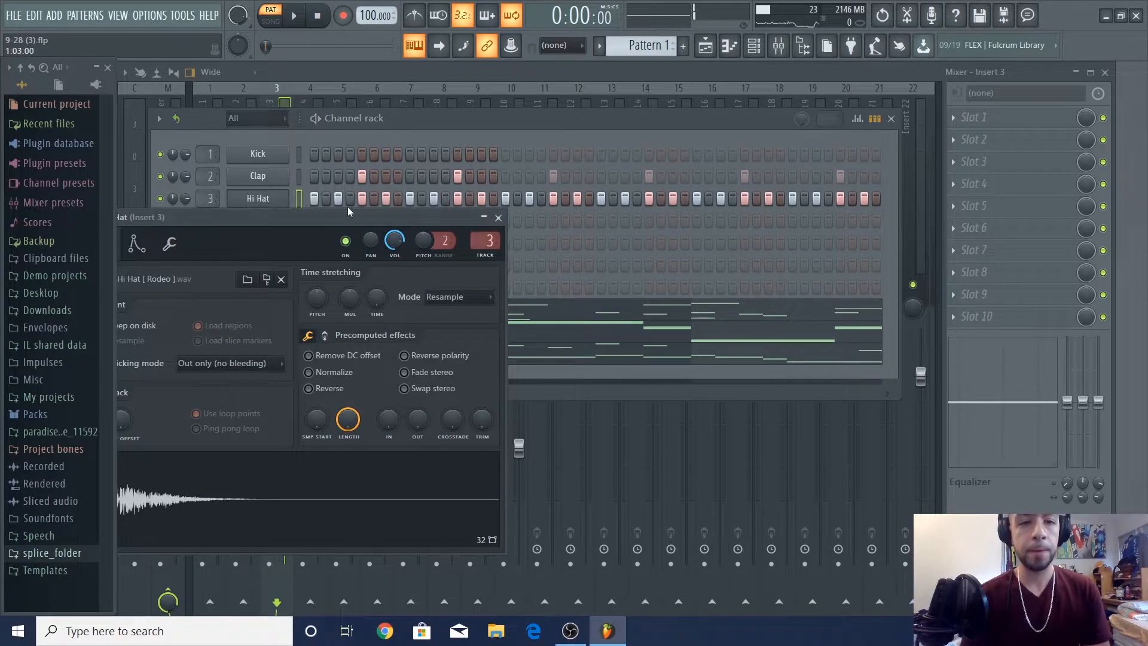
{"action": "left_click", "coordinate": [320, 206]}
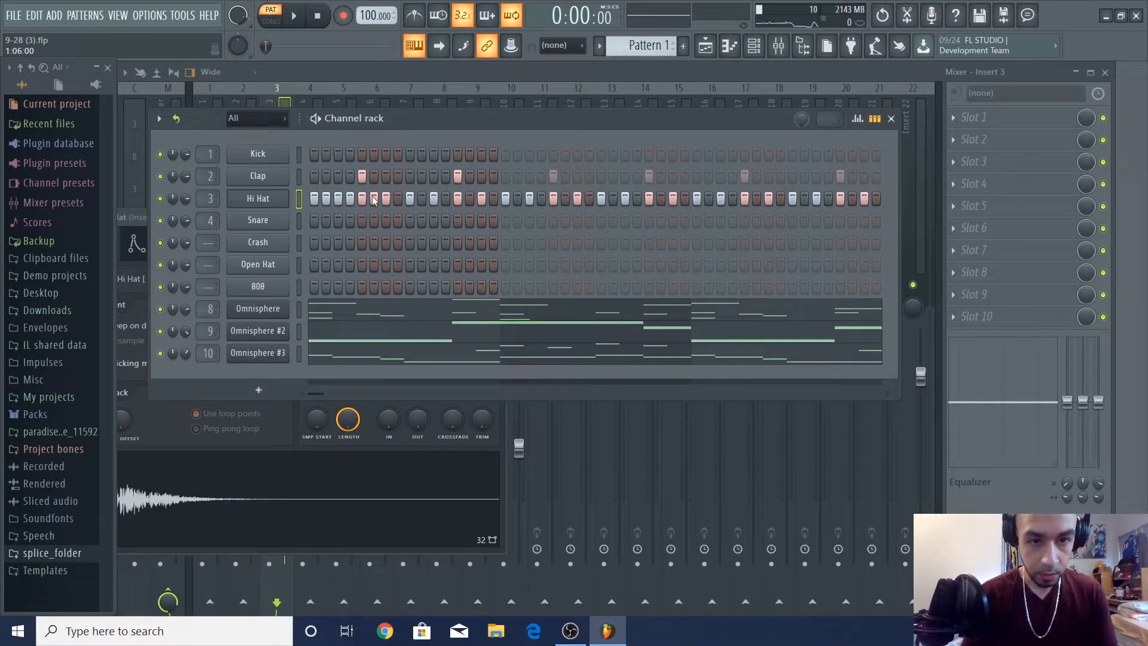
{"action": "left_click", "coordinate": [371, 198]}
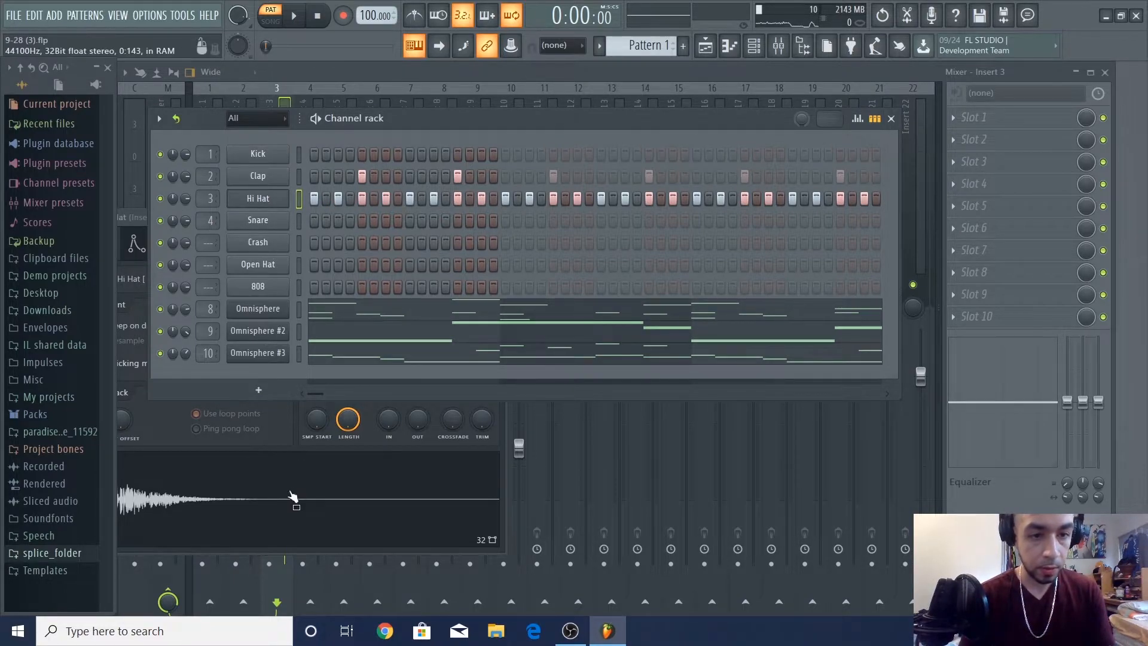
{"action": "left_click", "coordinate": [286, 435]}
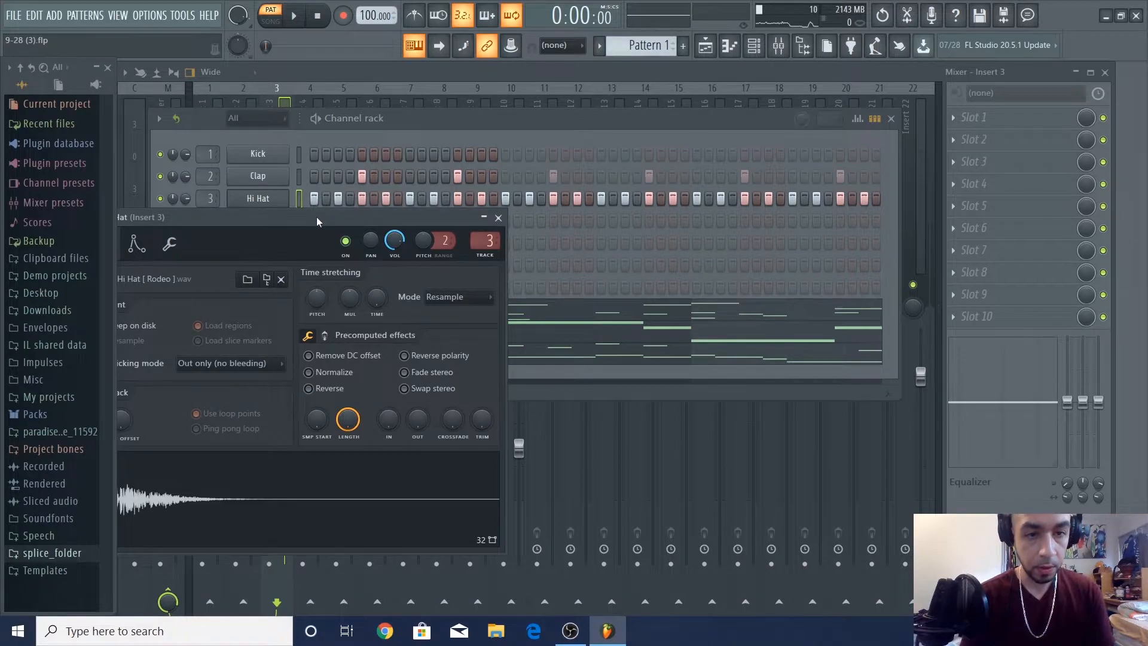
- Adjust the Hi Hat channel's time shift in its miscellaneous functions during playback, and close its settings
{"action": "left_click_drag", "start_coordinate": [317, 217], "coordinate": [470, 213]}
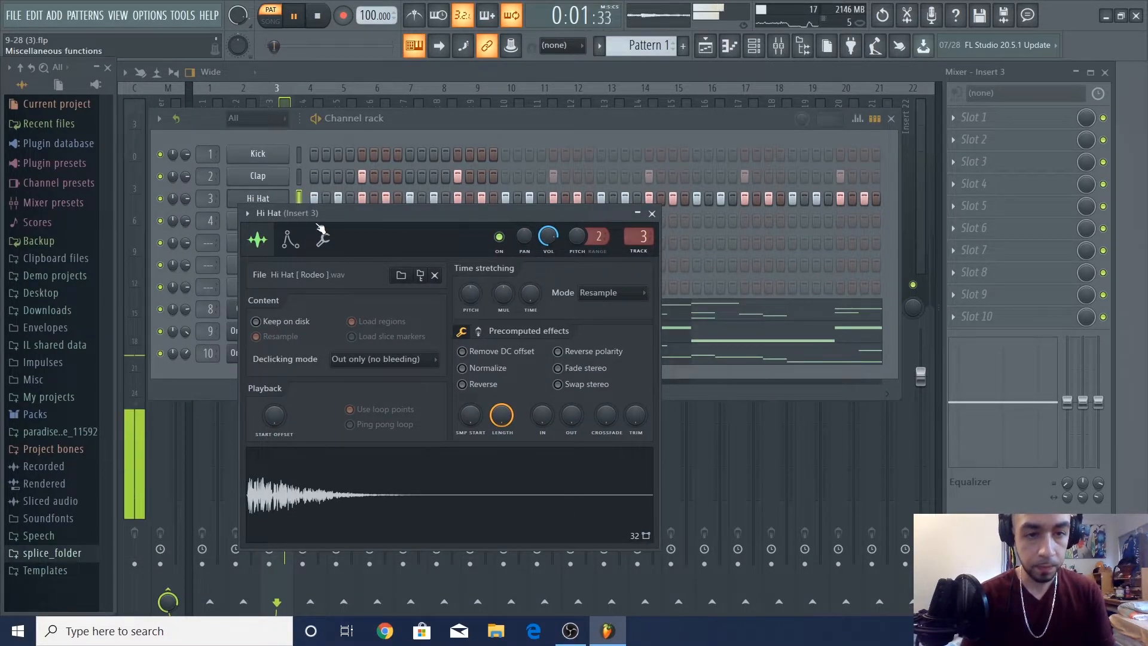
{"action": "left_click", "coordinate": [321, 235]}
{"action": "left_click_drag", "start_coordinate": [520, 292], "coordinate": [521, 285]}
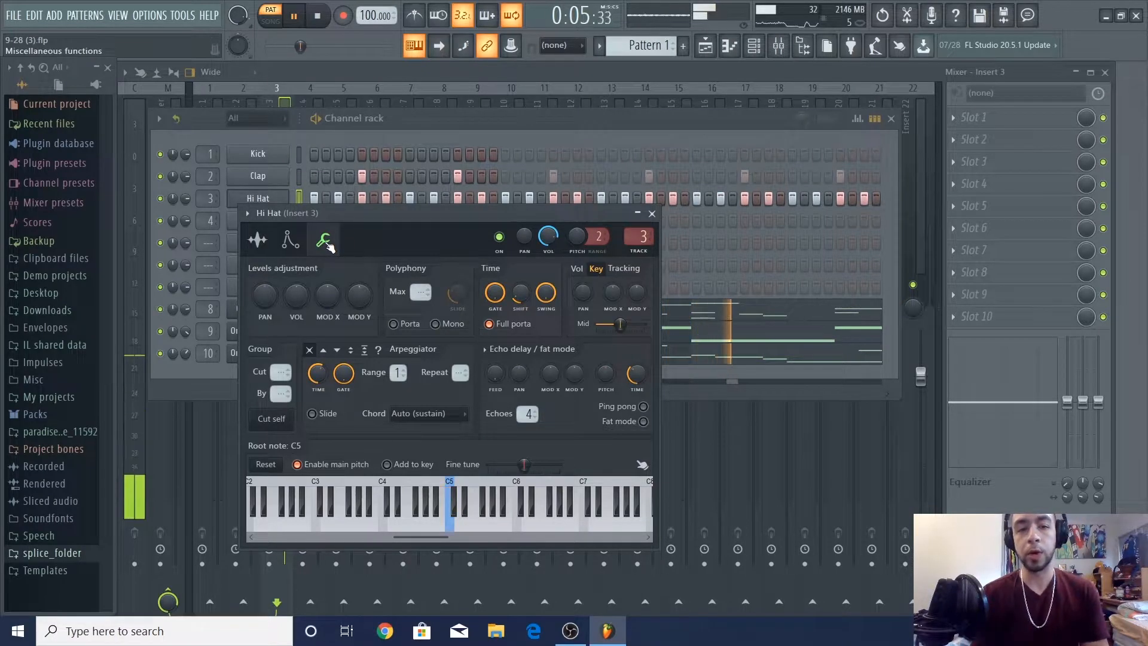
{"action": "left_click_drag", "start_coordinate": [520, 296], "coordinate": [525, 295]}
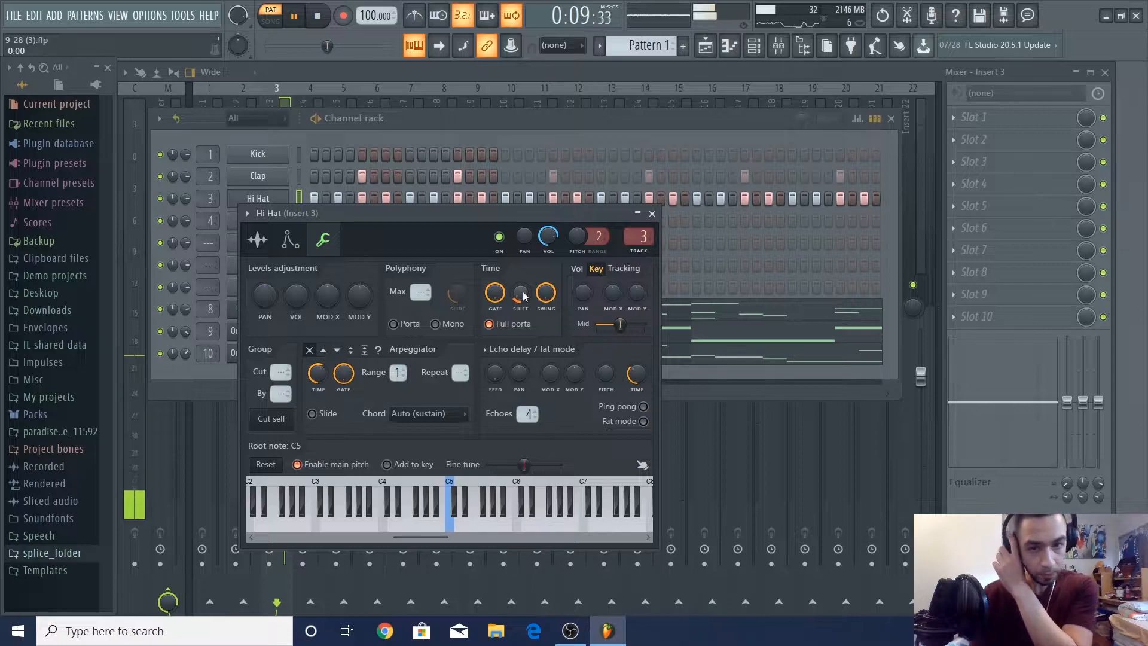
{"action": "left_click", "coordinate": [653, 213]}
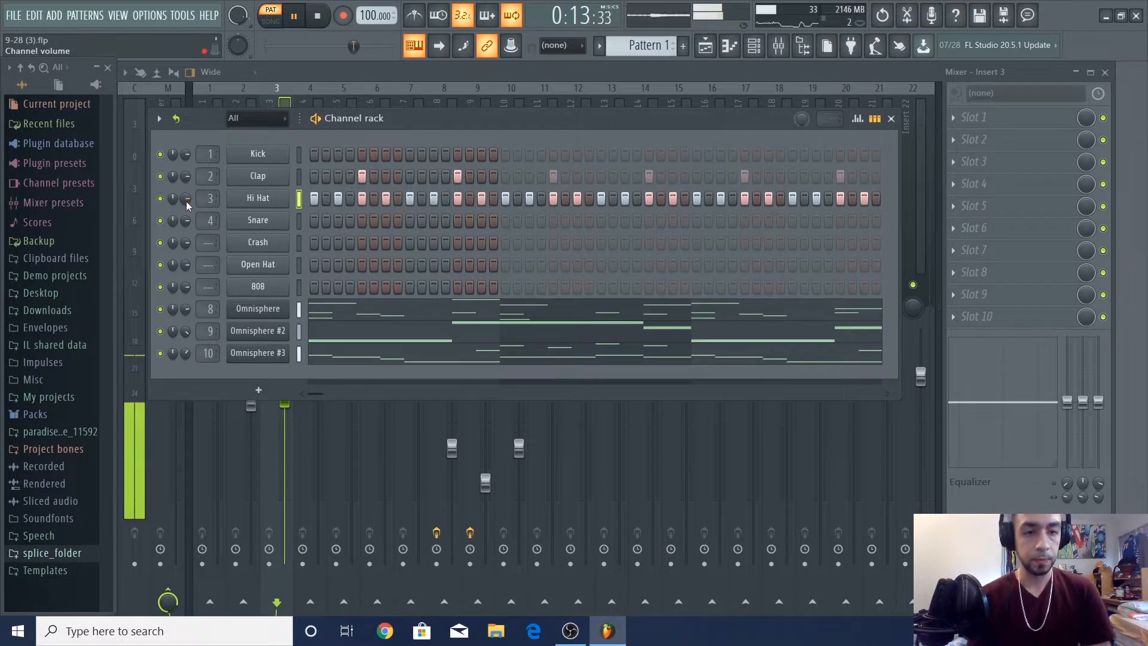
{"action": "left_click", "coordinate": [258, 198]}
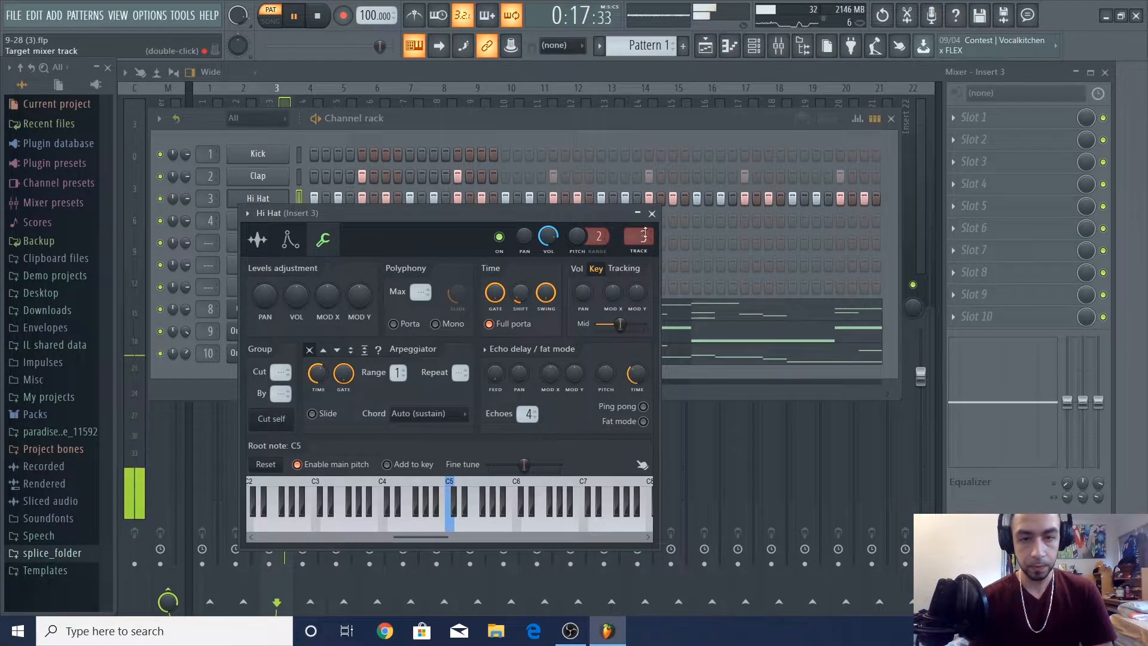
{"action": "left_click", "coordinate": [652, 213]}
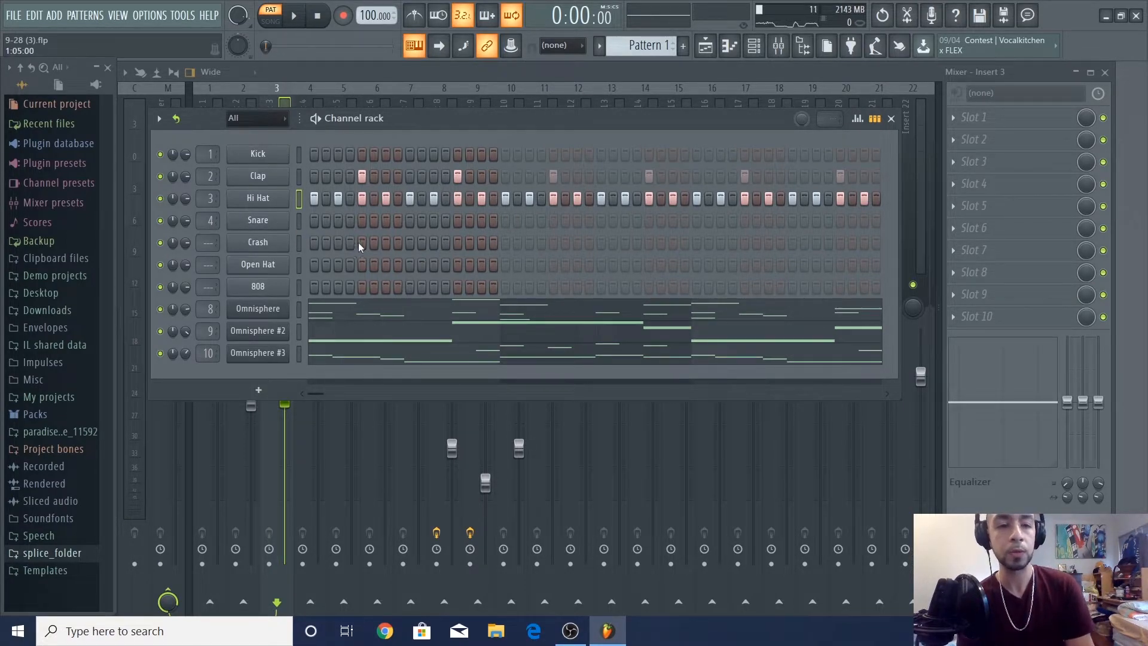
- Program the Kick channel on steps 1, 11, 17, 27 and 30, auditioning it during playback
{"action": "left_click", "coordinate": [315, 156]}
{"action": "left_click", "coordinate": [433, 155]}
{"action": "key", "text": "space"}
{"action": "left_click", "coordinate": [481, 155]}
{"action": "left_click", "coordinate": [482, 156]}
{"action": "left_click", "coordinate": [470, 155]}
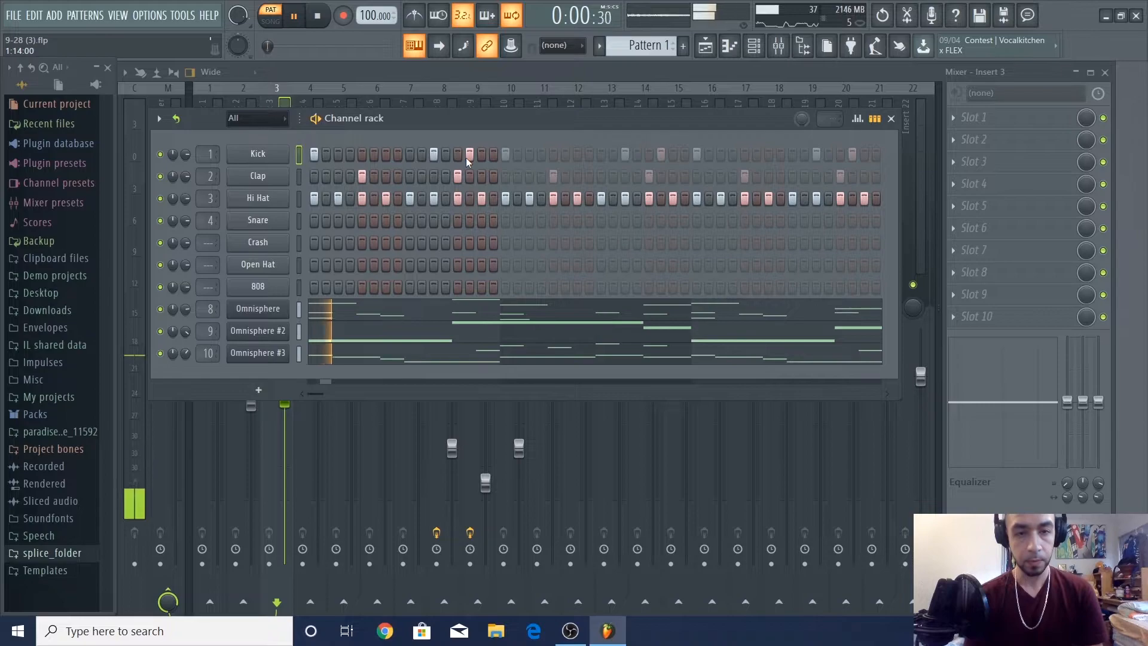
{"action": "left_click", "coordinate": [506, 157]}
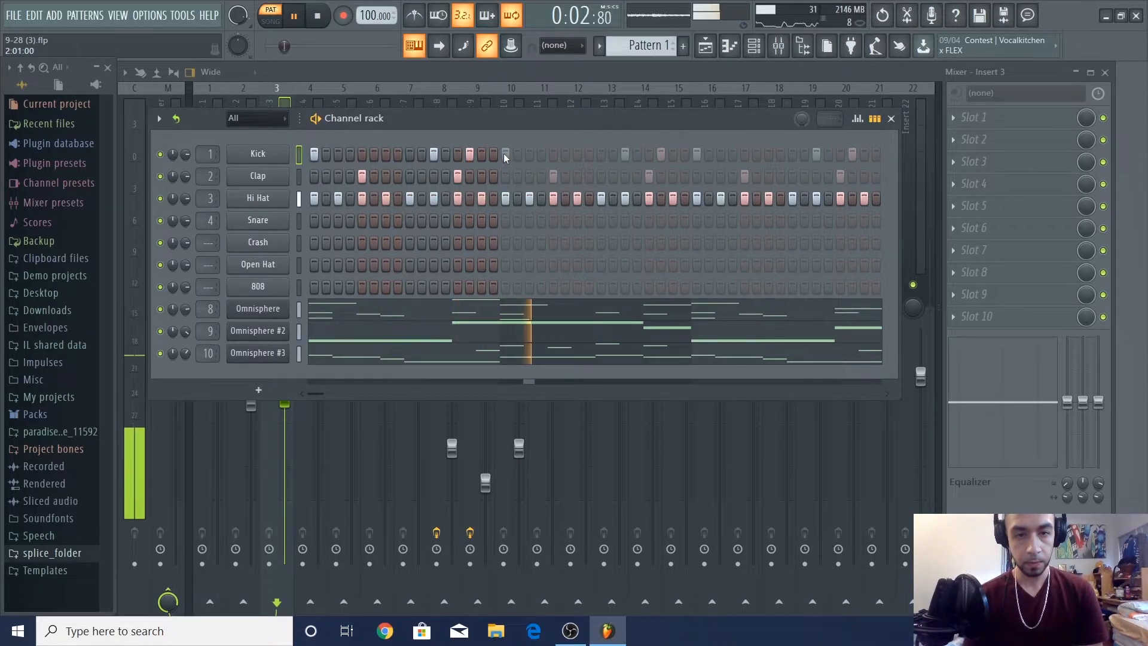
{"action": "left_click", "coordinate": [625, 155]}
{"action": "left_click", "coordinate": [661, 156]}
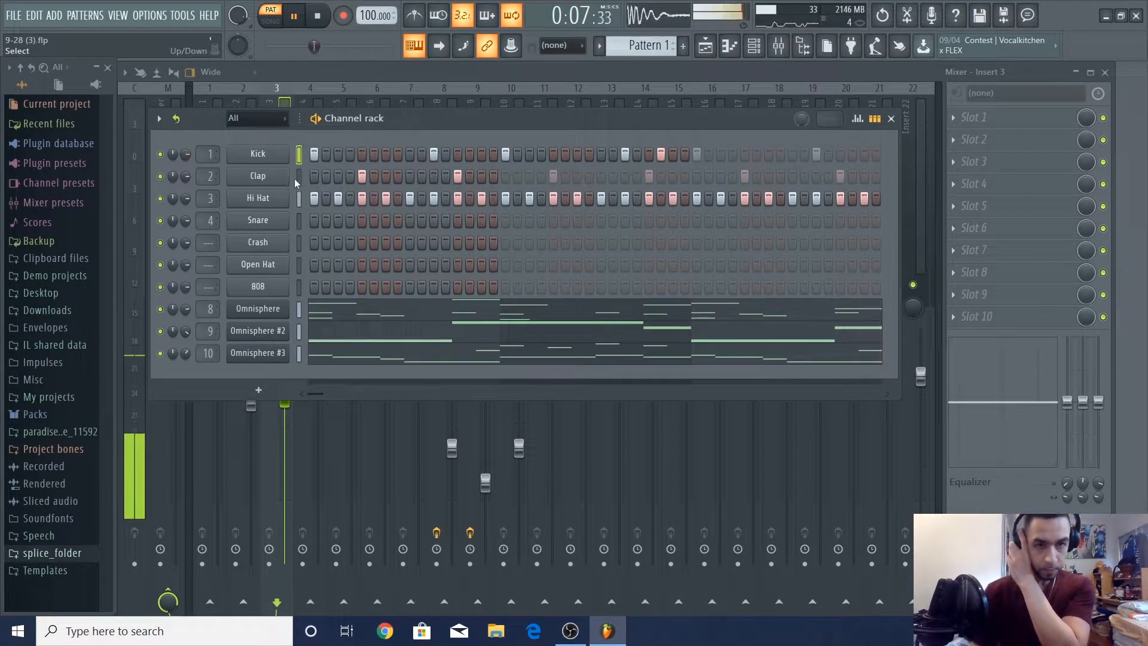
- Hide the channel rack and slightly lower the kick's fader on mixer Insert 1
{"action": "left_click", "coordinate": [352, 69]}
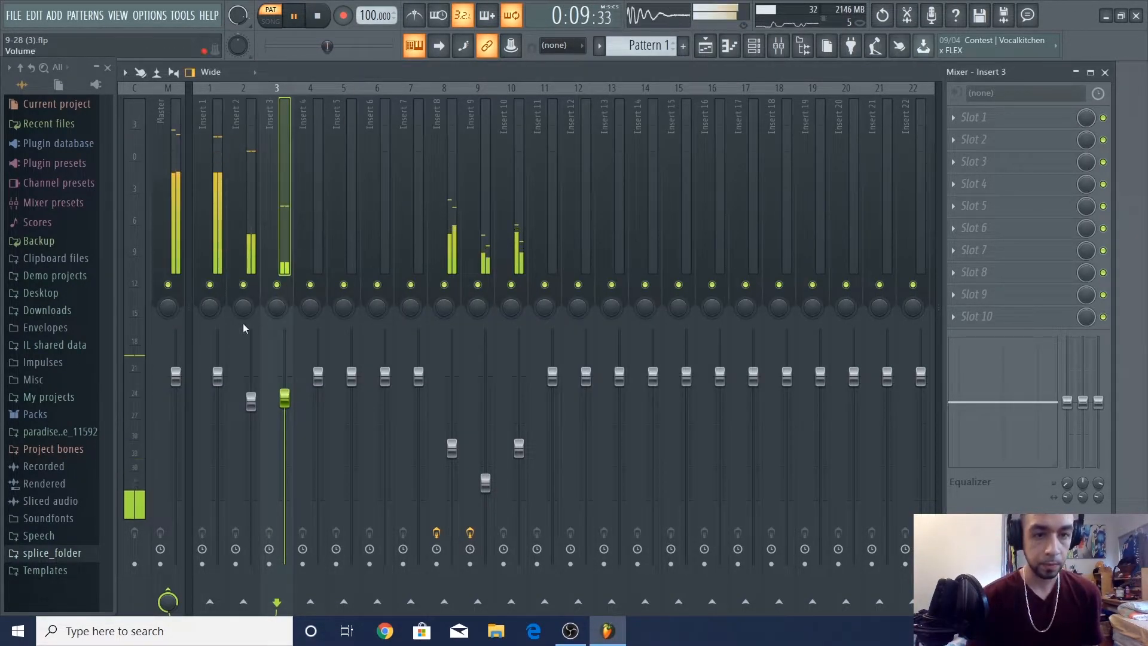
{"action": "left_click_drag", "start_coordinate": [217, 377], "coordinate": [218, 393]}
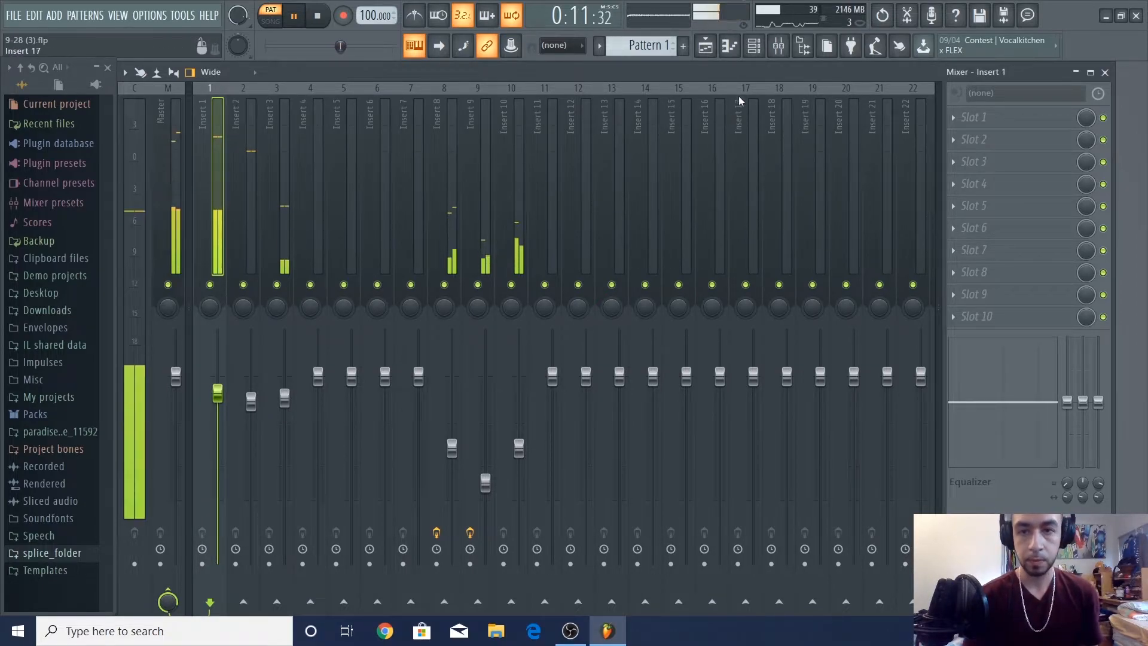
- Bring back the channel rack and program the Snare channel on steps 5, 10, 13, 21, 29 and 32
{"action": "key", "text": "F6"}
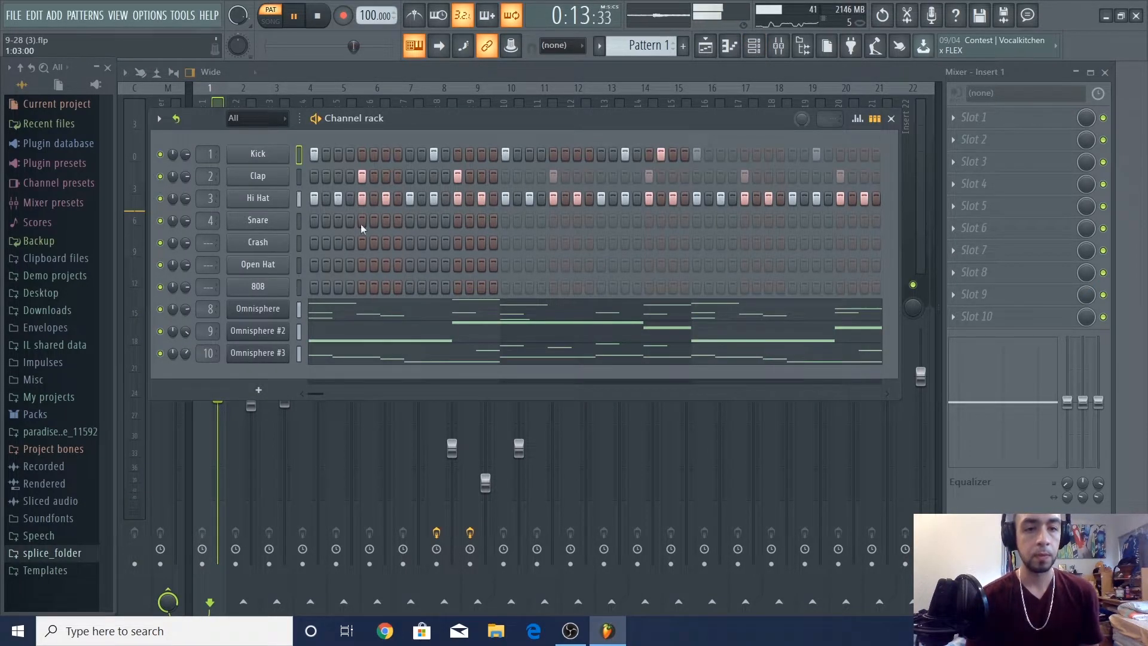
{"action": "left_click", "coordinate": [362, 221]}
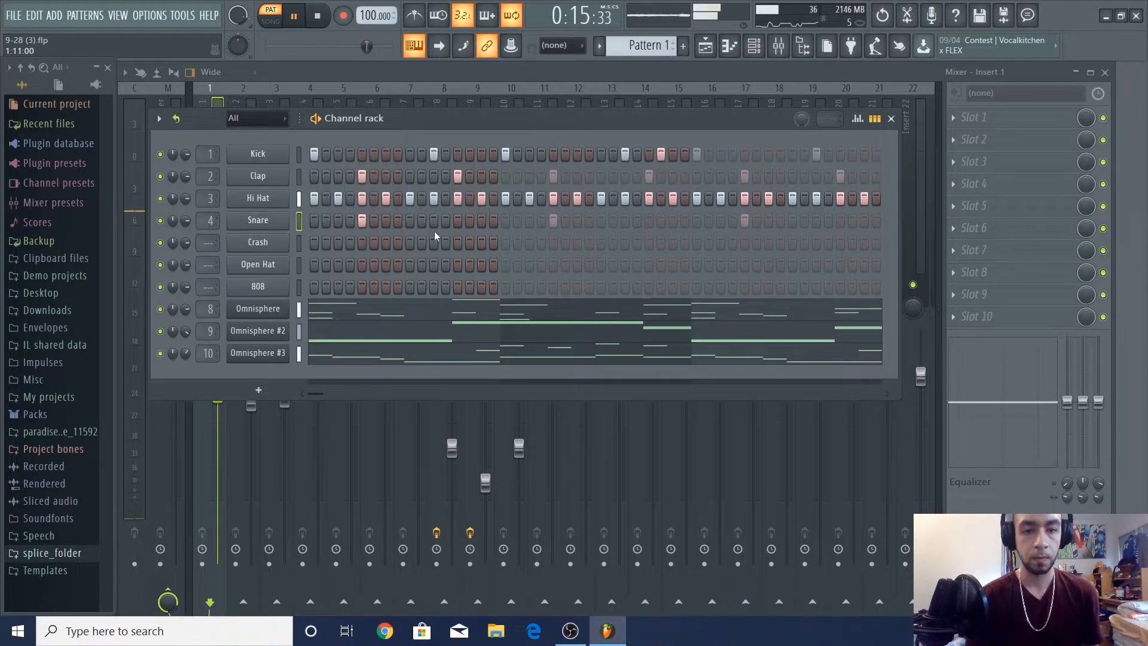
{"action": "left_click", "coordinate": [421, 220]}
{"action": "left_click", "coordinate": [457, 221]}
{"action": "left_click", "coordinate": [558, 225]}
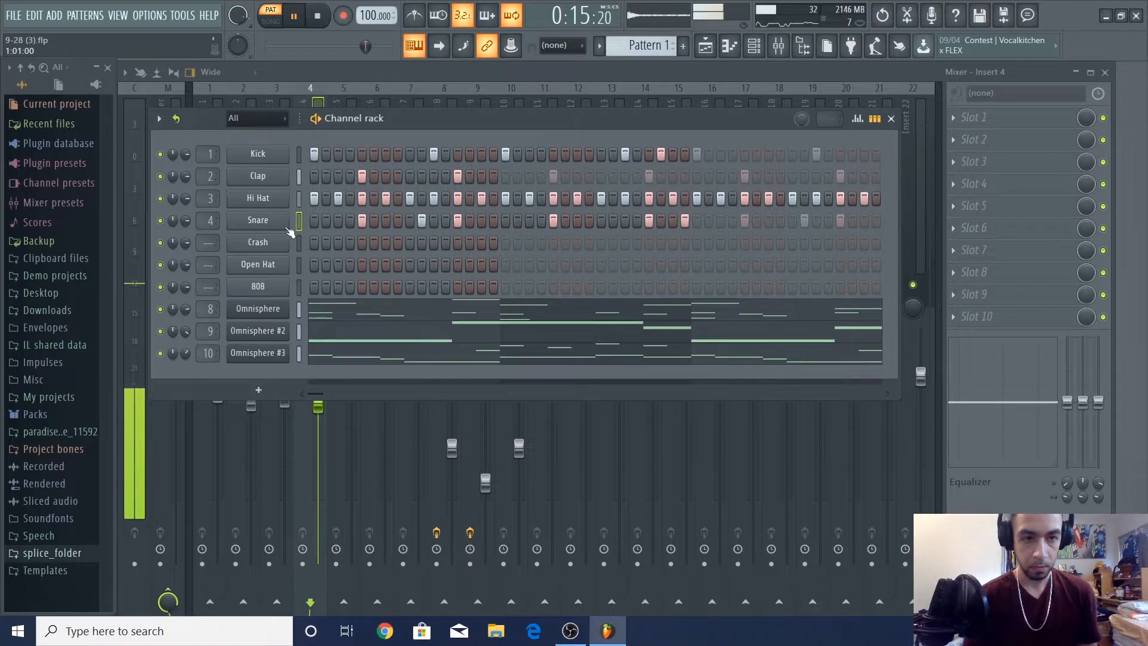
- In the Snare's piano roll, duplicate the two-bar pattern into bars 3 and 4, add a C5 note at 4:08:00, and audition it
{"action": "right_click", "coordinate": [266, 229]}
{"action": "left_click", "coordinate": [317, 222]}
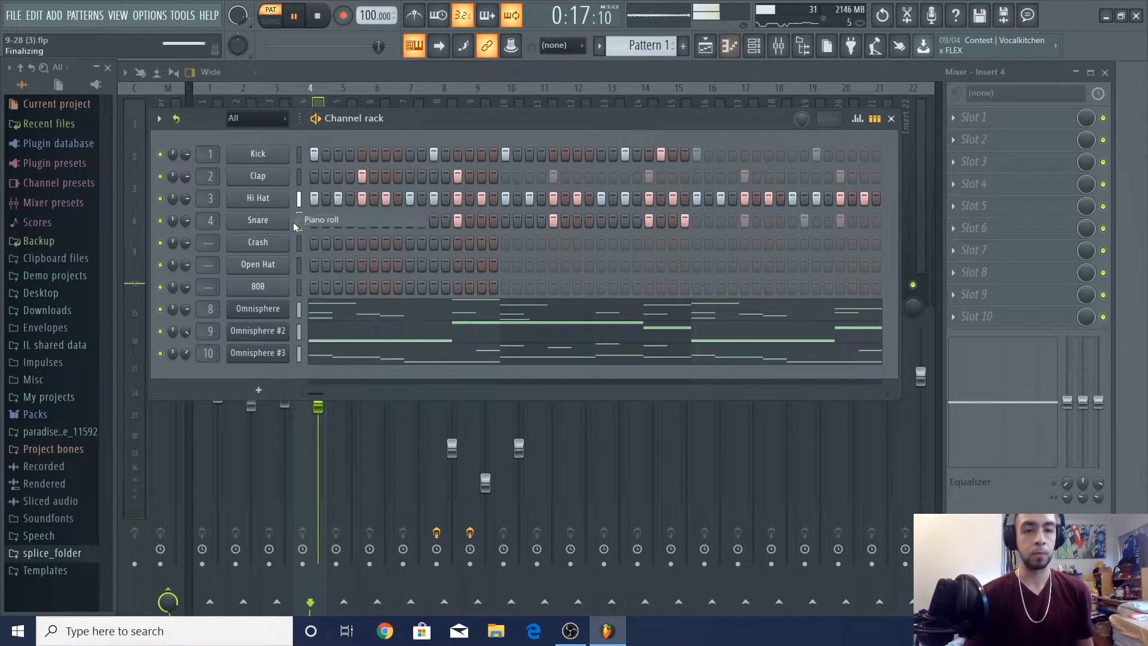
{"action": "left_click_drag", "start_coordinate": [350, 472], "coordinate": [139, 447]}
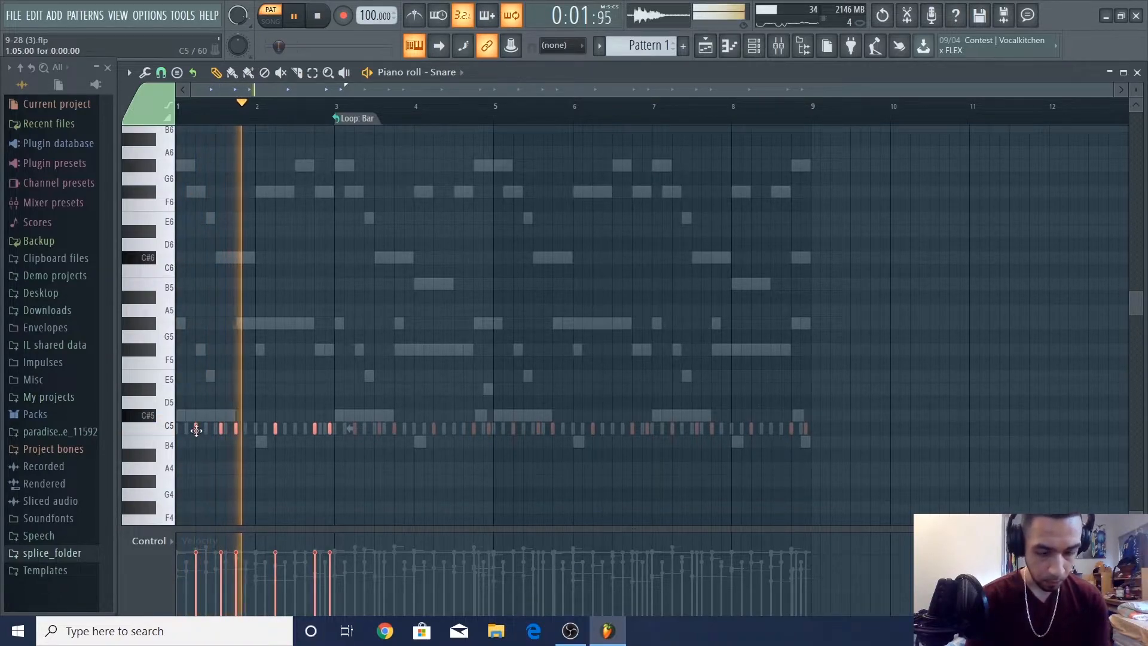
{"action": "key", "text": "ctrl+b"}
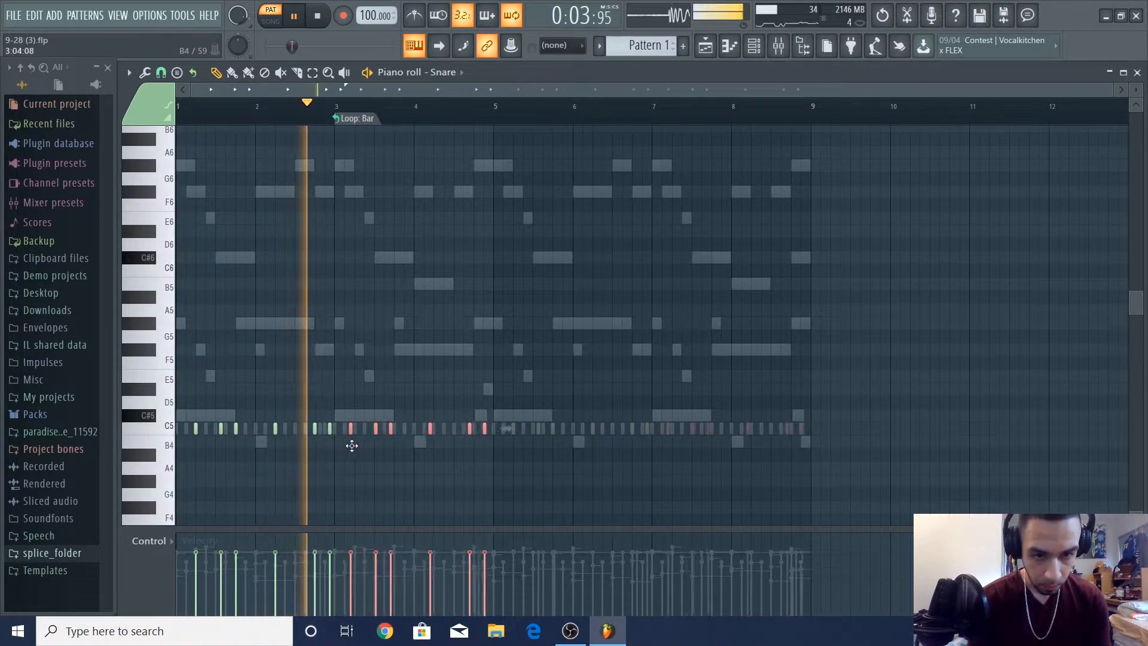
{"action": "left_click_drag", "start_coordinate": [356, 446], "coordinate": [375, 445]}
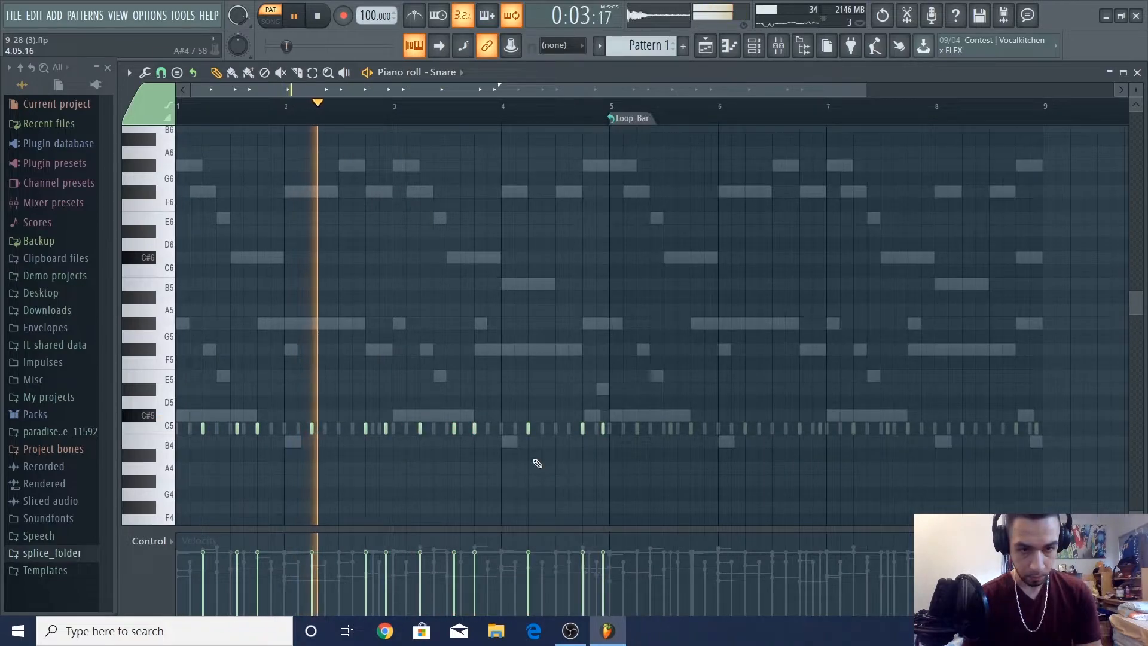
{"action": "left_click", "coordinate": [546, 442]}
{"action": "left_click_drag", "start_coordinate": [546, 429], "coordinate": [550, 429]}
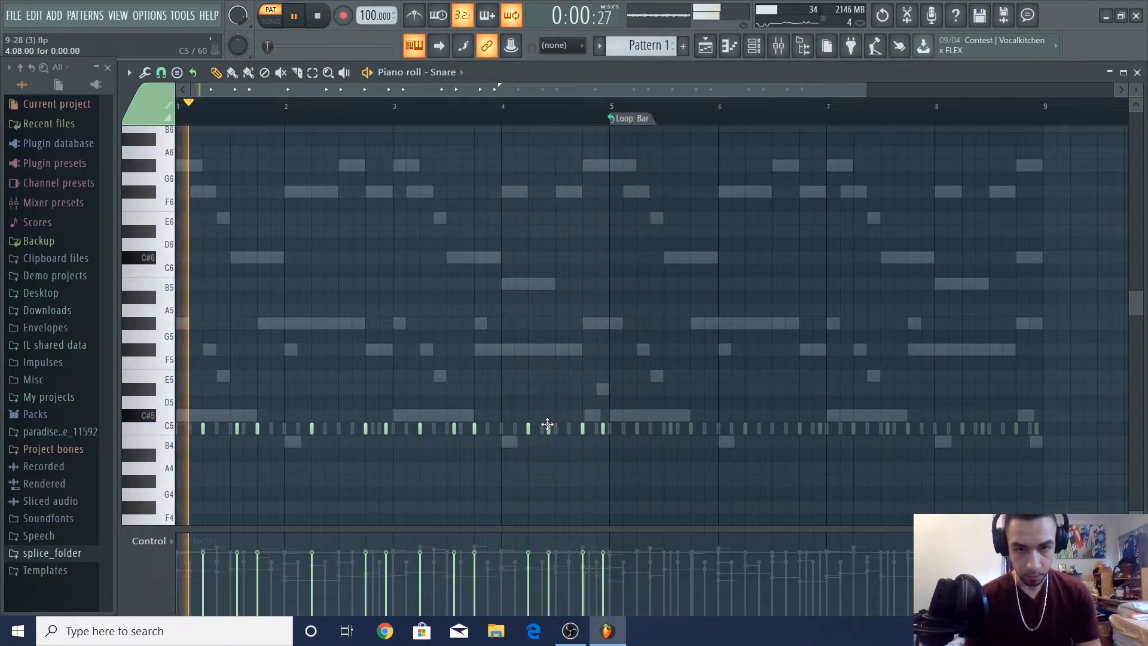
{"action": "left_click", "coordinate": [495, 105]}
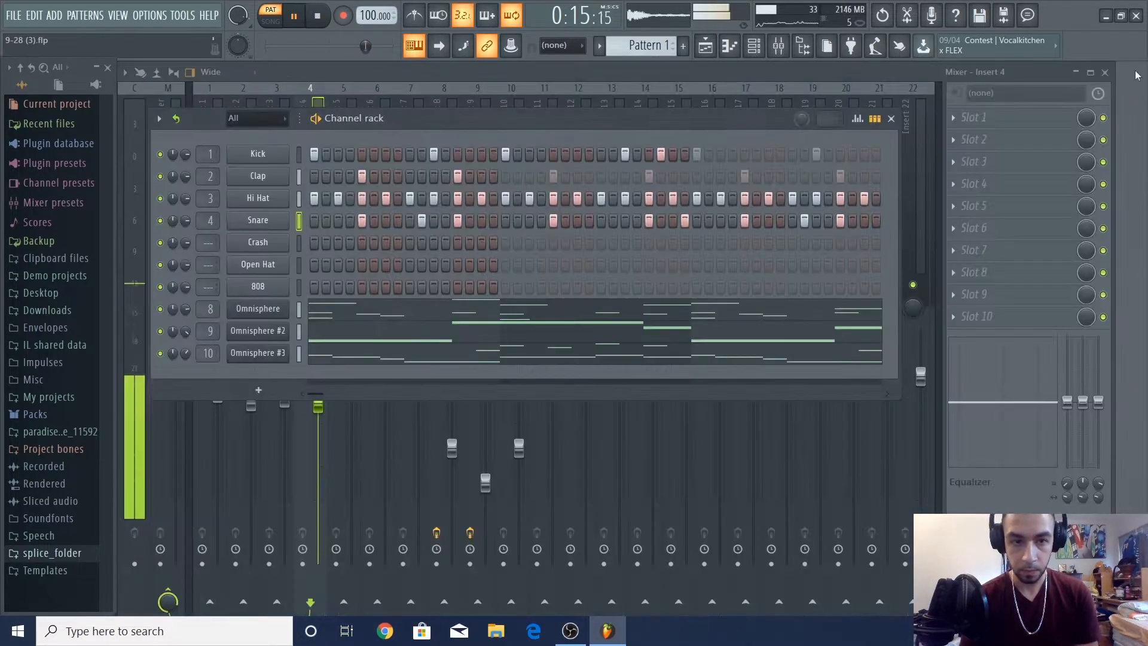
- Close the piano roll, place a Crash hit on step 1, and route Crash, Open Hat and 808 to mixer tracks 5, 6 and 7
{"action": "left_click", "coordinate": [1110, 72]}
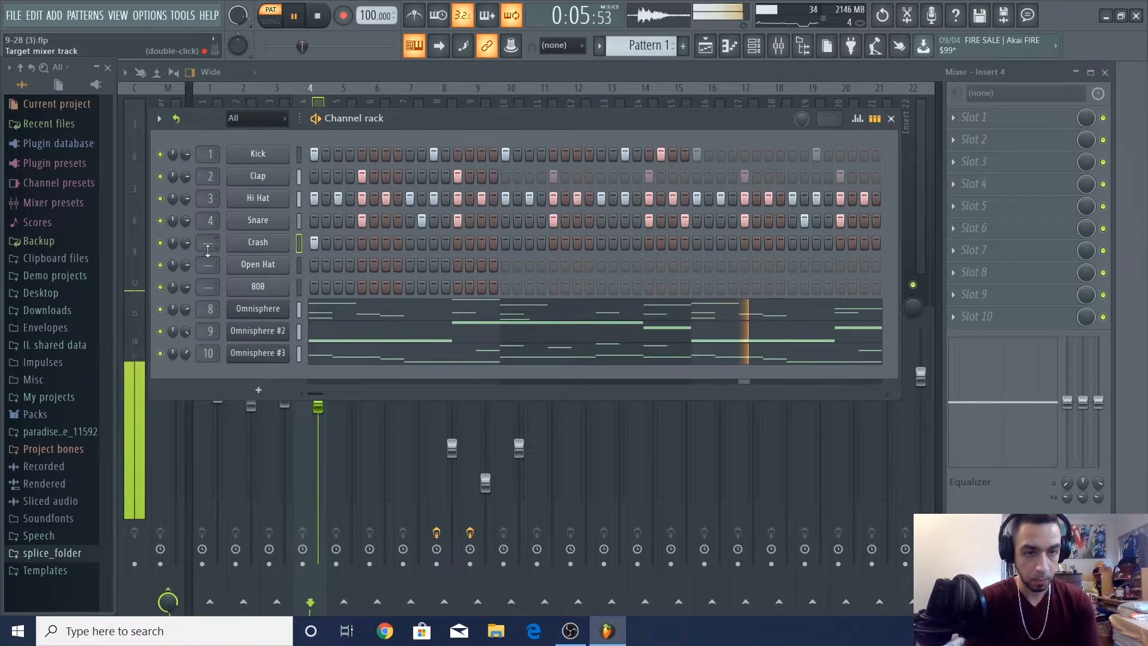
{"action": "scroll", "coordinate": [207, 239], "scroll_direction": "up", "scroll_amount": 5}
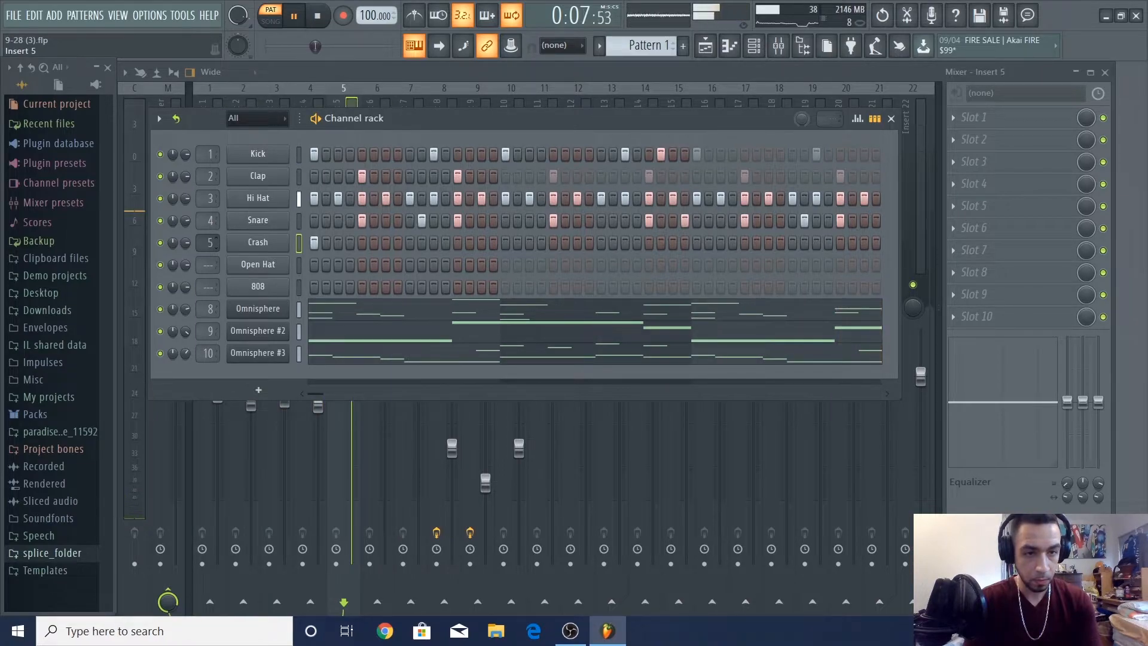
{"action": "scroll", "coordinate": [208, 264], "scroll_direction": "up", "scroll_amount": 6}
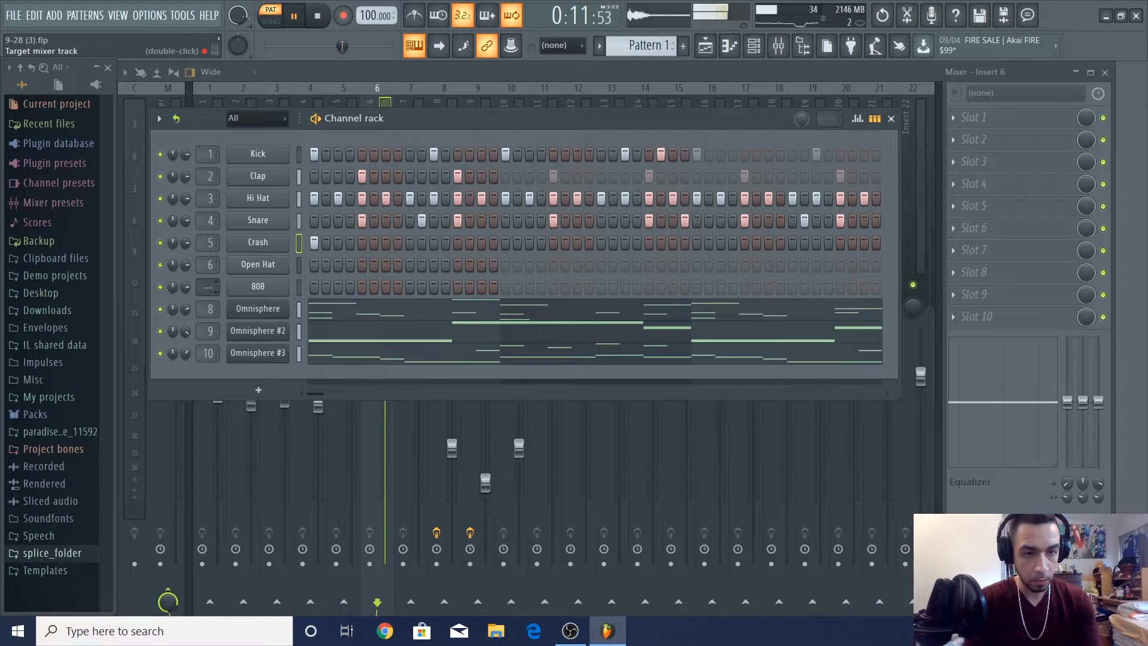
{"action": "scroll", "coordinate": [208, 287], "scroll_direction": "up", "scroll_amount": 7}
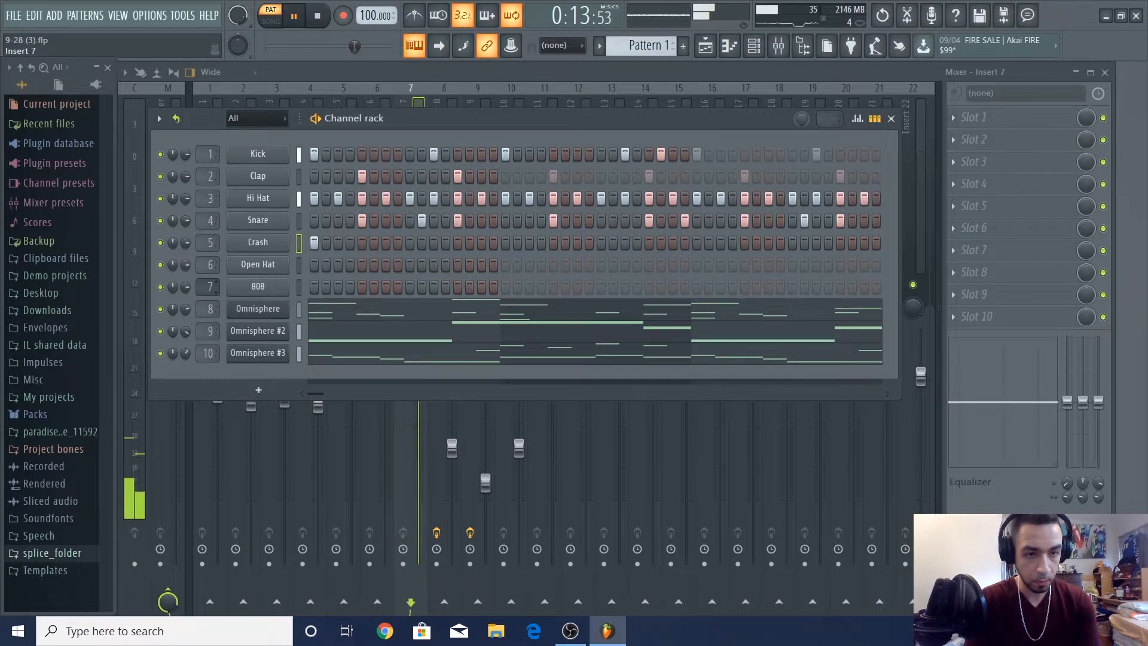
- Hide the channel rack and mute Insert 10 in the mixer
{"action": "key", "text": "F6"}
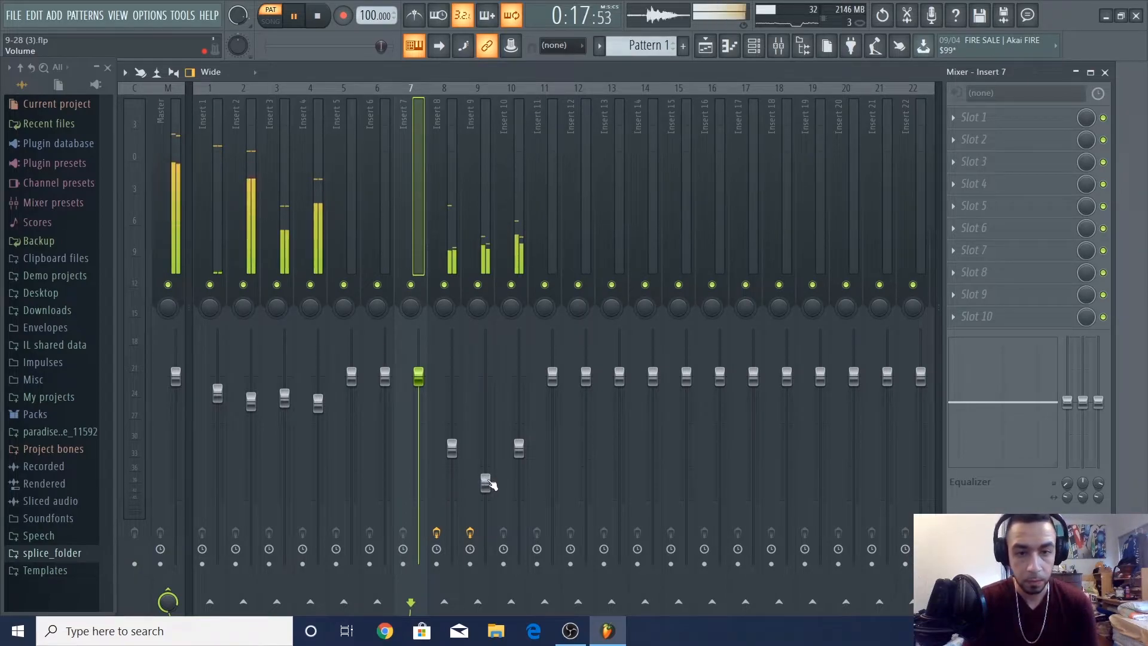
{"action": "left_click", "coordinate": [486, 482]}
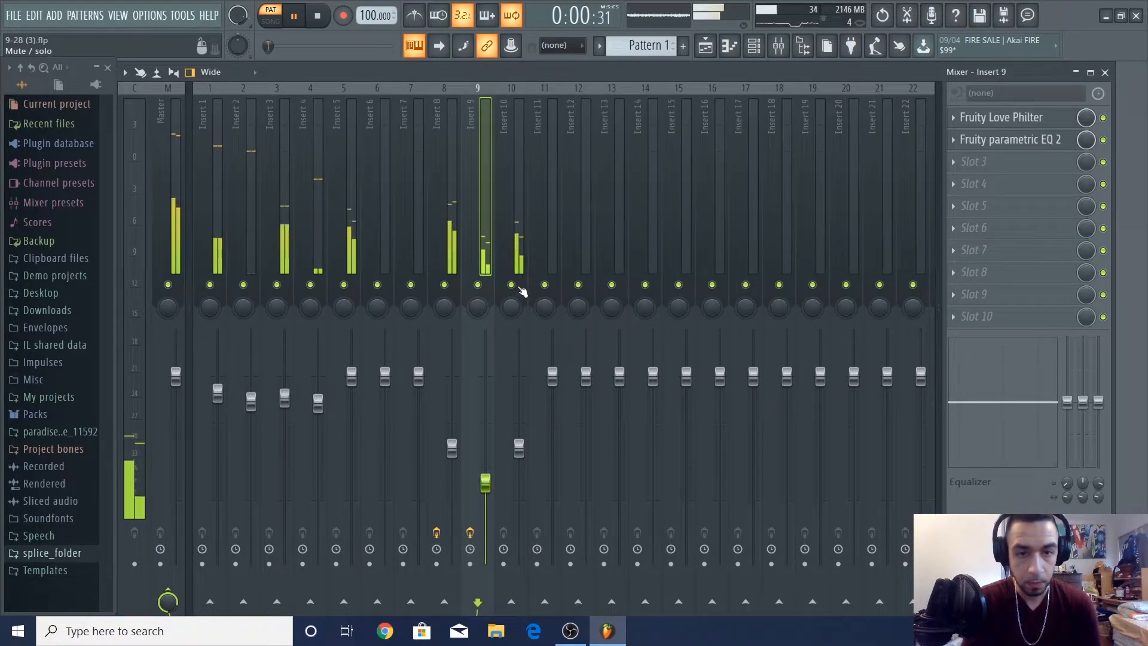
{"action": "left_click", "coordinate": [511, 285]}
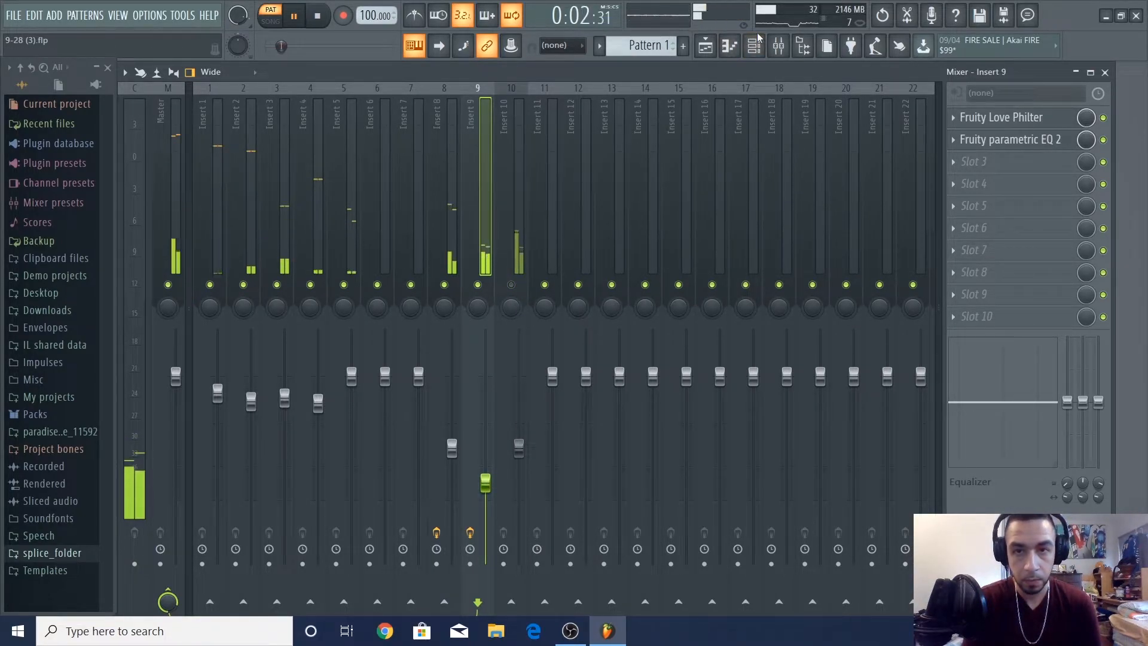
- Lower the crash's fader well down on mixer Insert 5, and rewind playback to the pattern's start to hear it
{"action": "key", "text": "F6"}
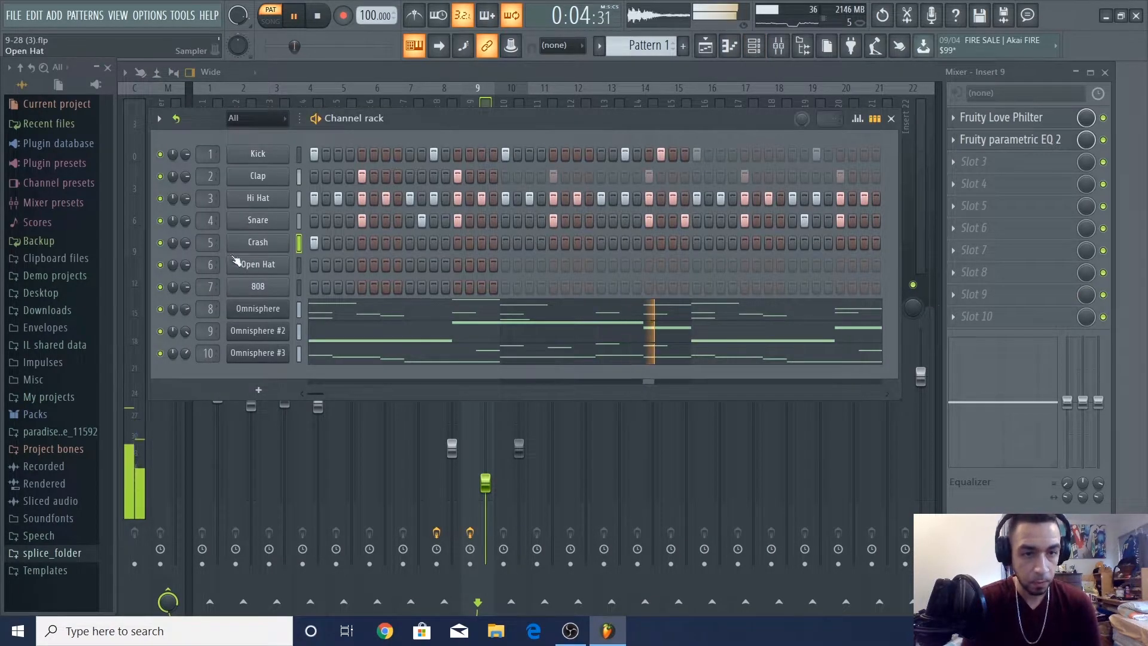
{"action": "key", "text": "F6"}
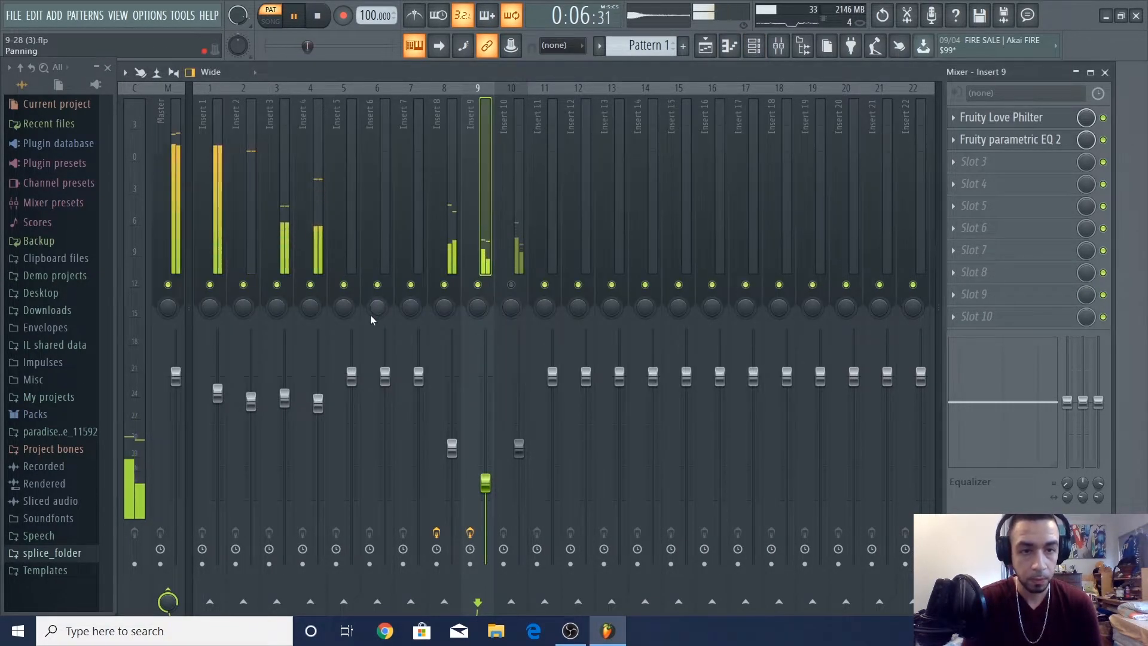
{"action": "left_click_drag", "start_coordinate": [358, 371], "coordinate": [359, 470]}
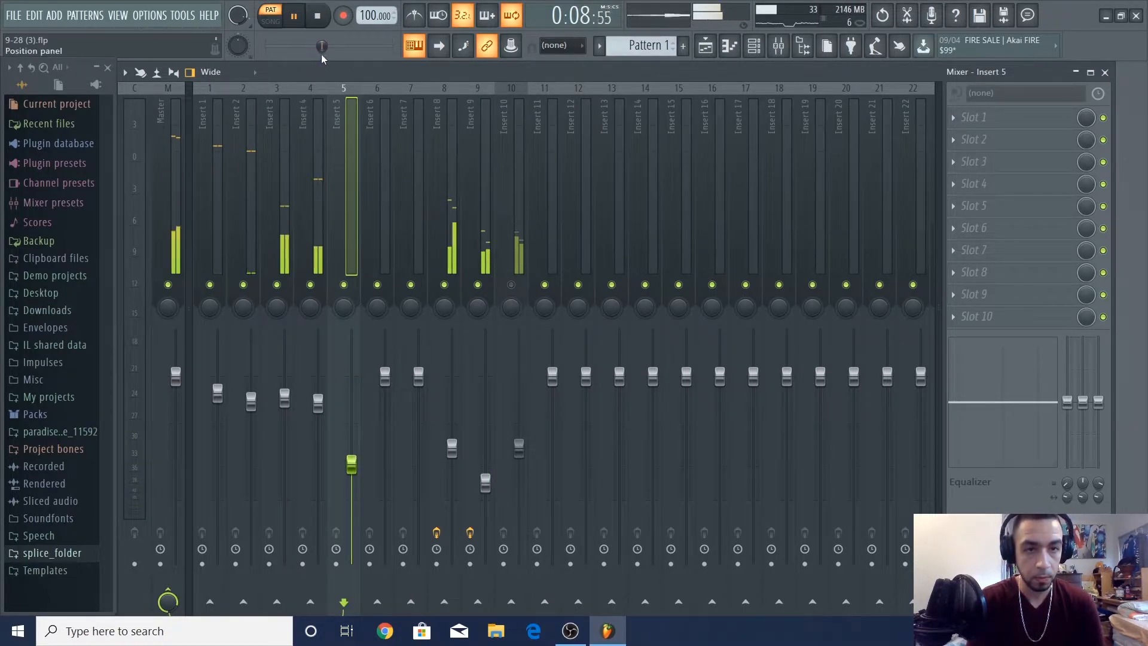
{"action": "left_click_drag", "start_coordinate": [341, 41], "coordinate": [239, 44]}
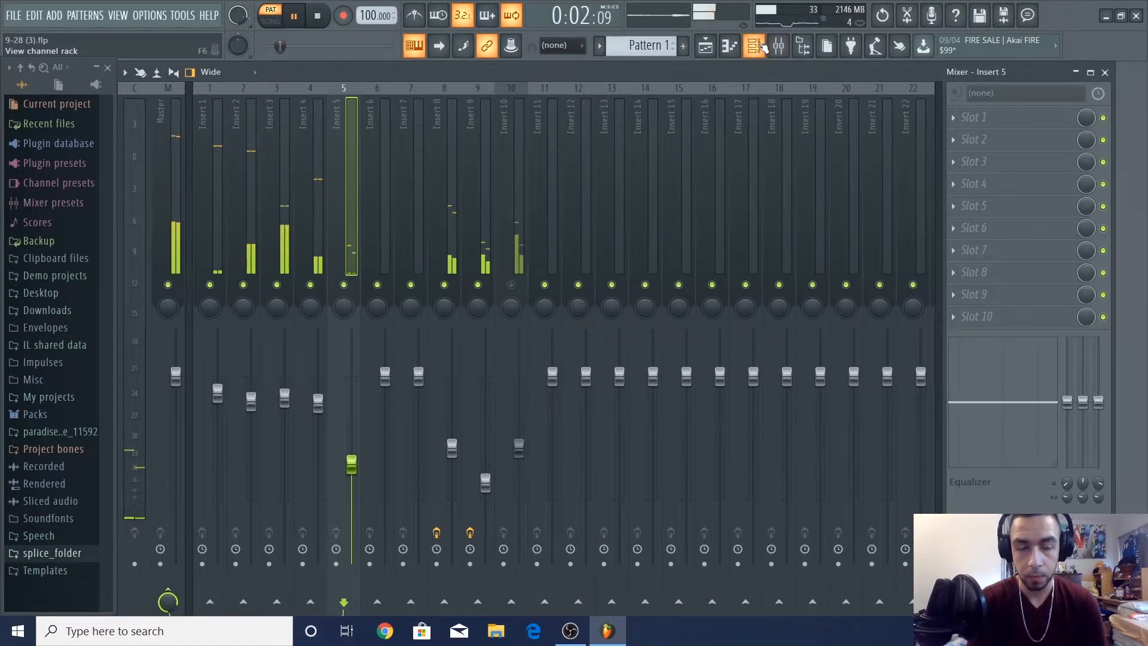
- Stop playback, set the 808 channel to cut itself, and review the option in its channel options
{"action": "key", "text": "F6"}
{"action": "key", "text": "space"}
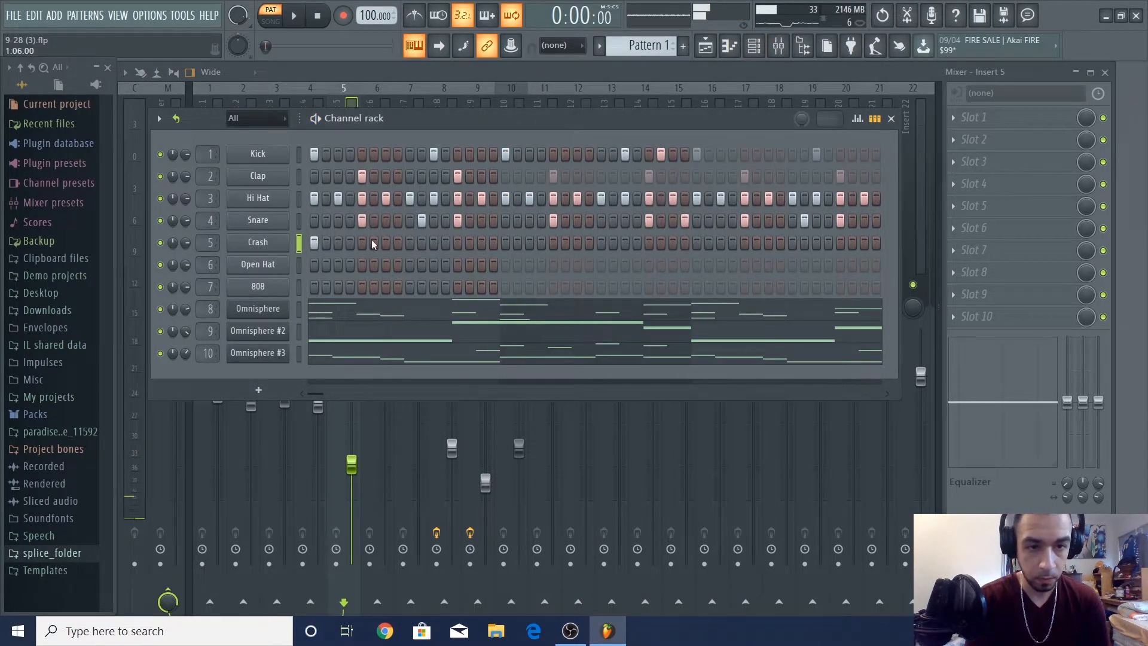
{"action": "right_click", "coordinate": [276, 288]}
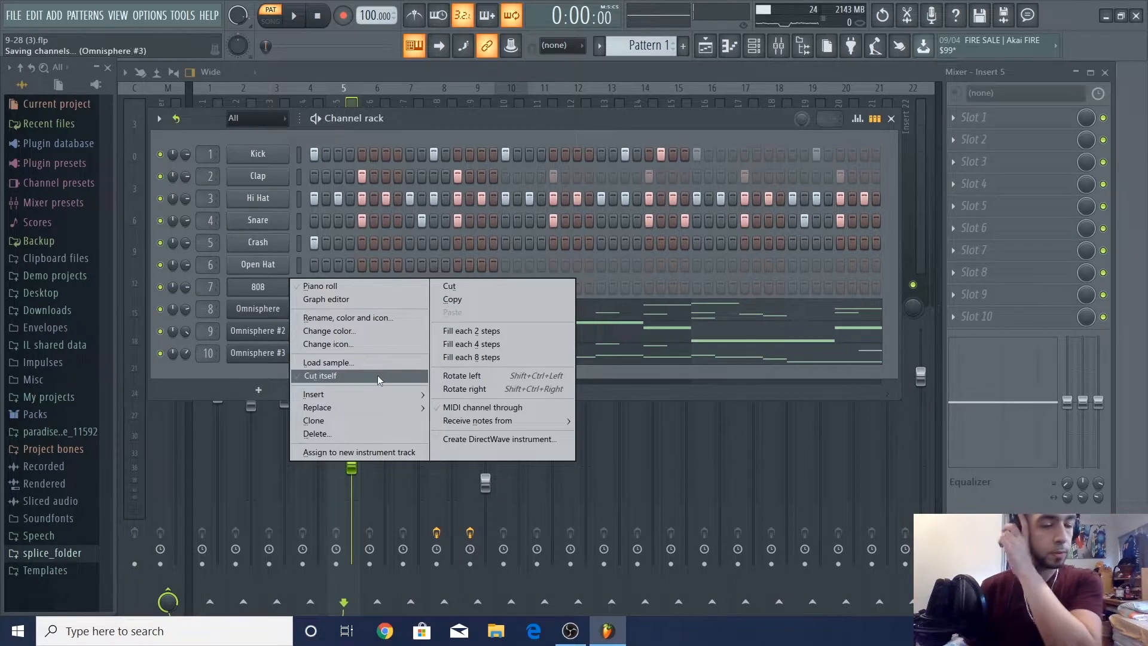
{"action": "left_click", "coordinate": [378, 375]}
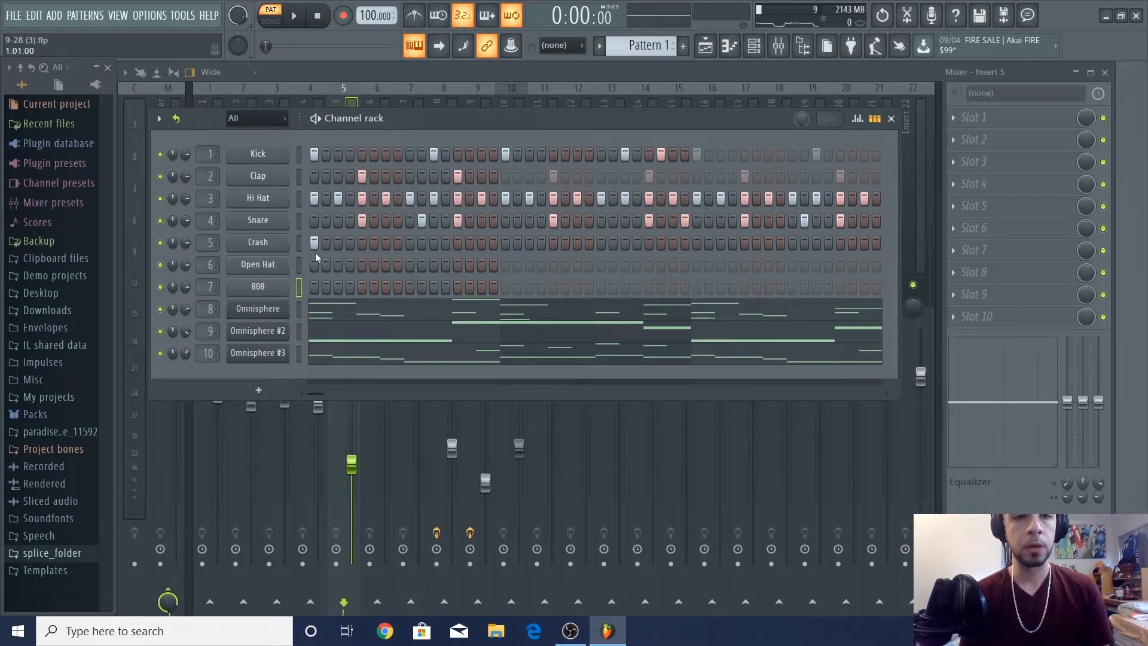
{"action": "right_click", "coordinate": [268, 293]}
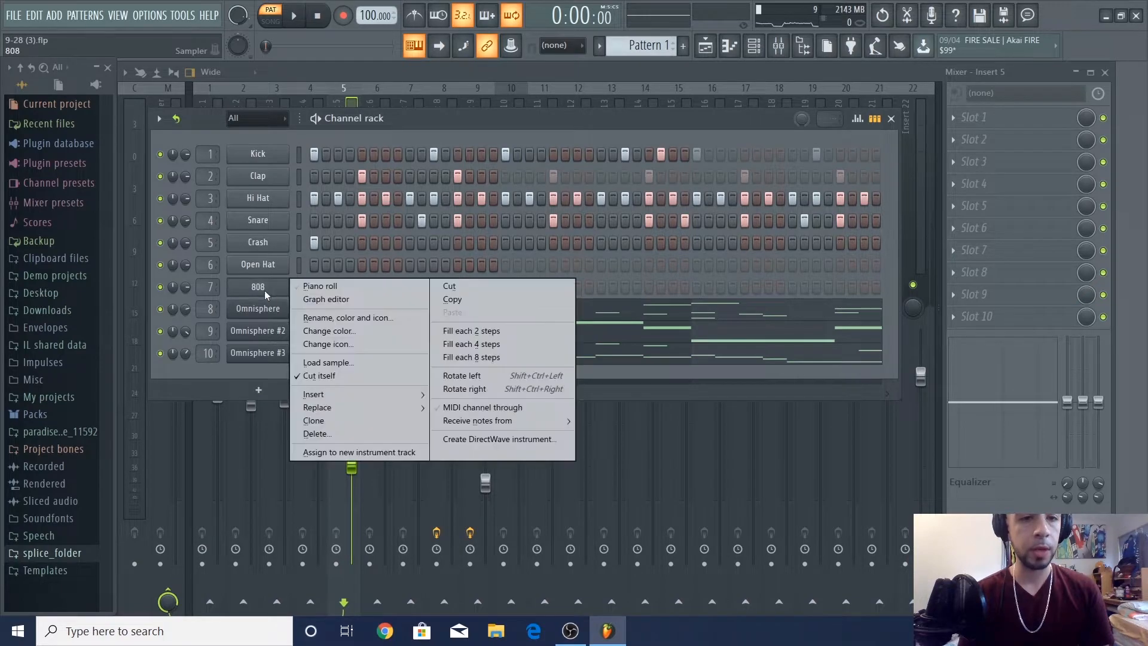
{"action": "left_click", "coordinate": [482, 117]}
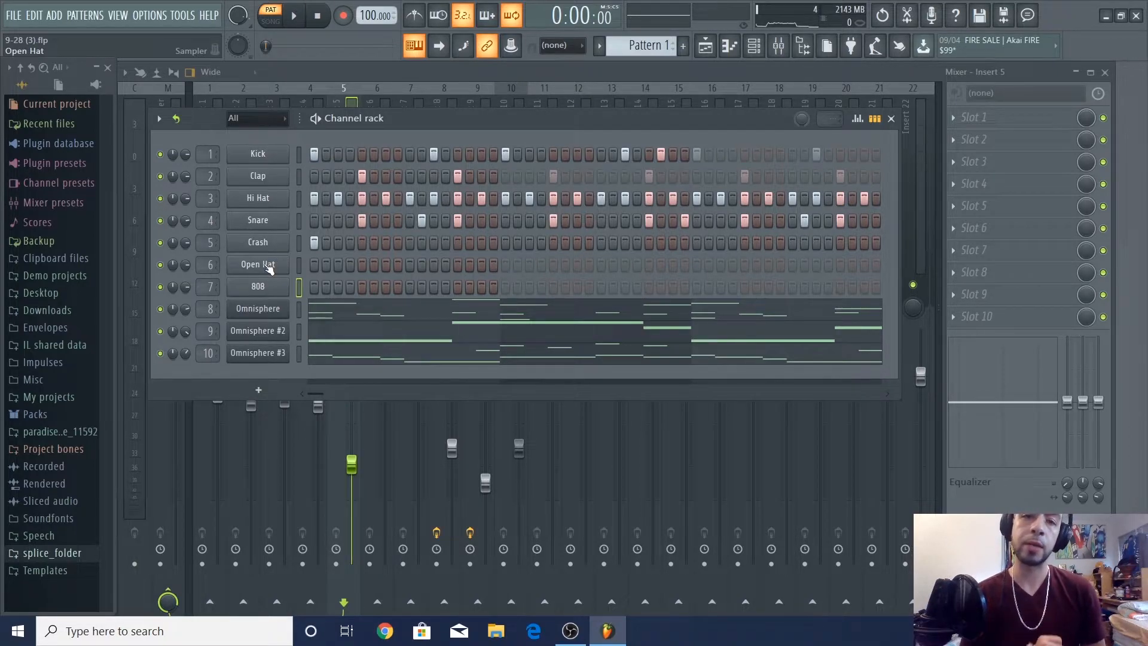
- Program the Open Hat channel on steps 11 and 28, auditioning the pattern during playback
{"action": "key", "text": "space"}
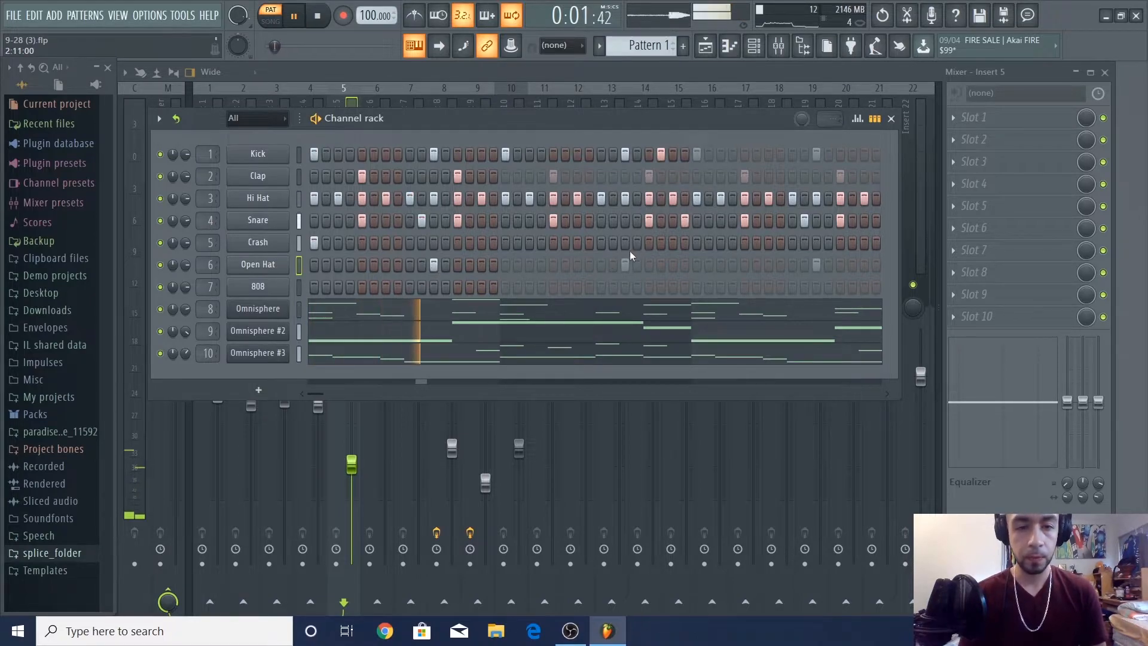
{"action": "key", "text": "space"}
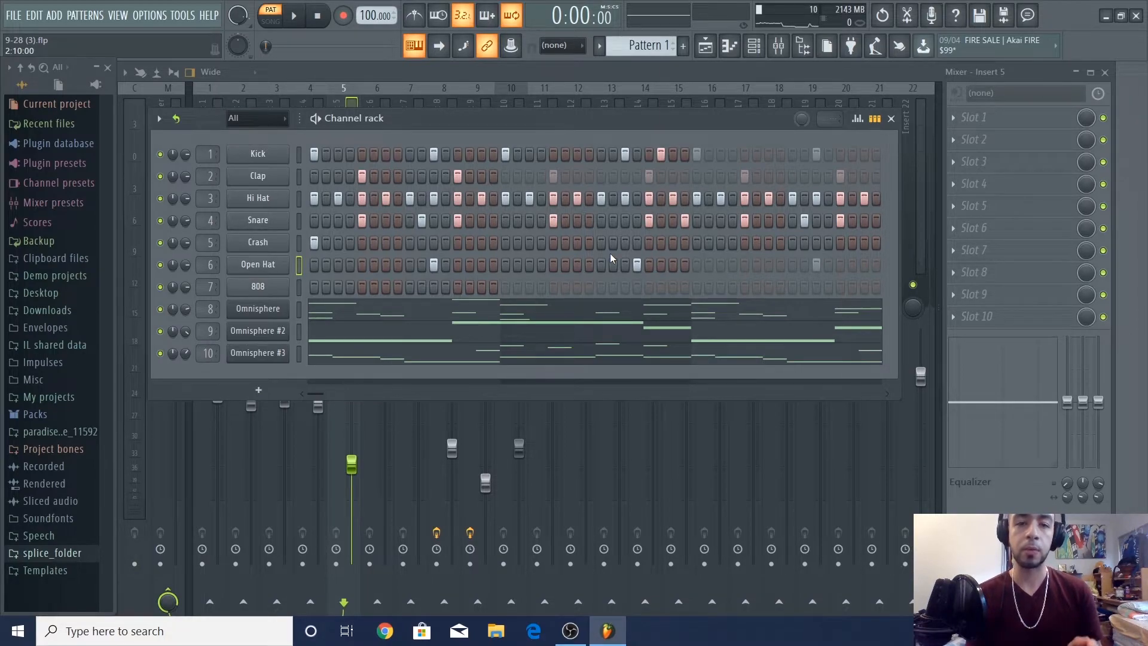
{"action": "key", "text": "space"}
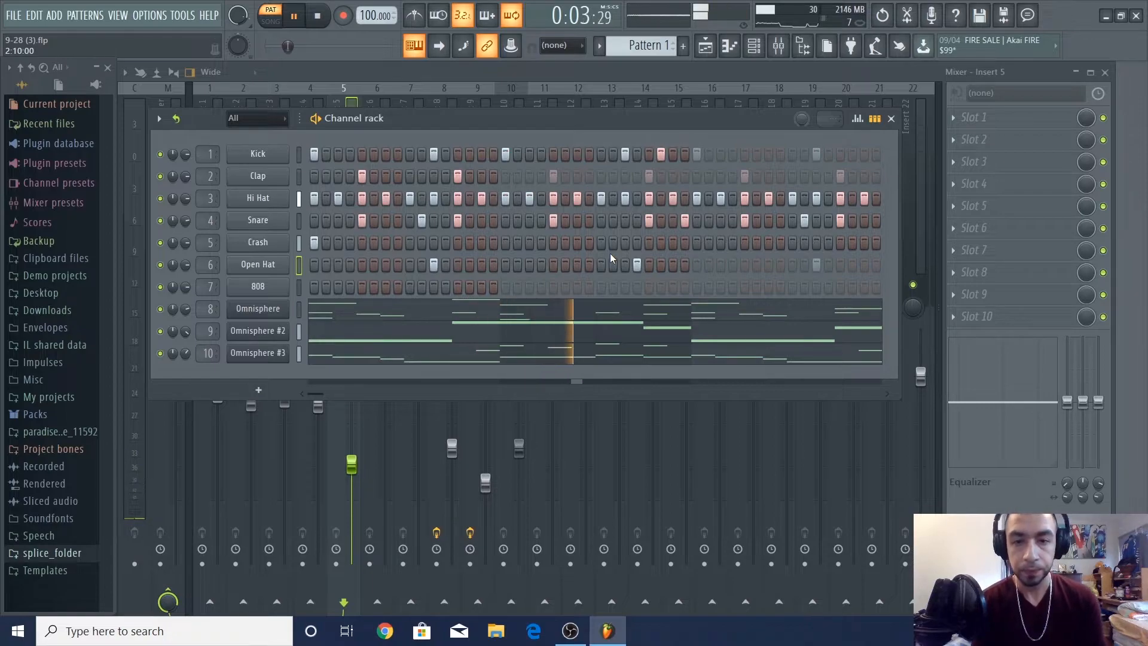
{"action": "key", "text": "space"}
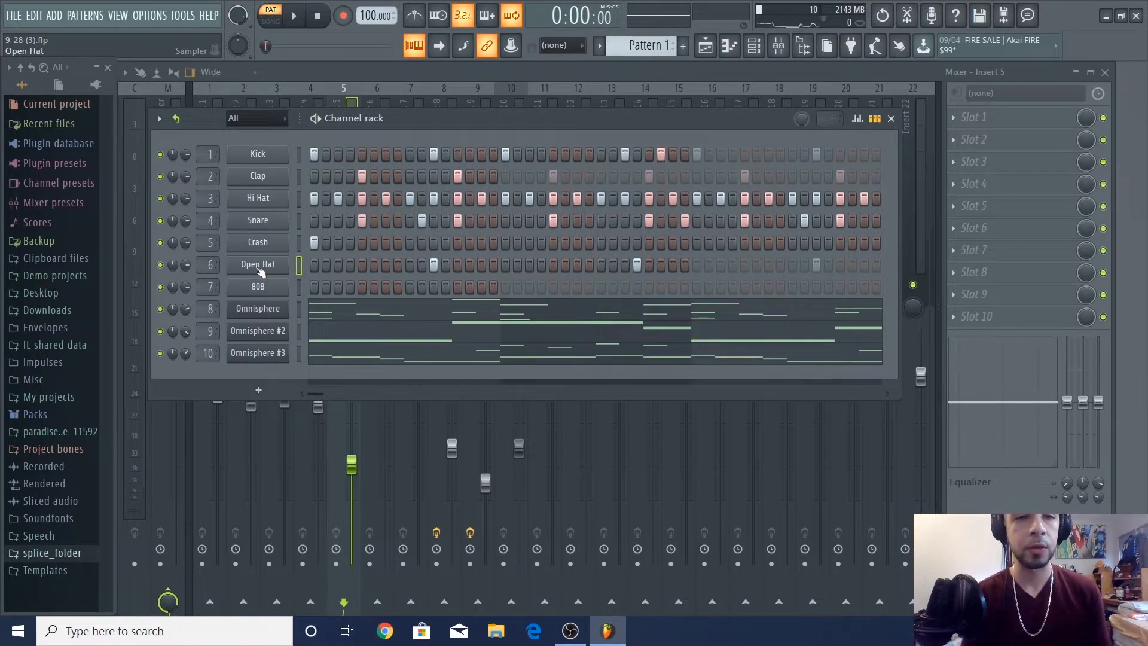
- Examine the Open Hat channel's cut group in its miscellaneous functions, and close its settings
{"action": "left_click", "coordinate": [259, 265]}
{"action": "left_click", "coordinate": [419, 125]}
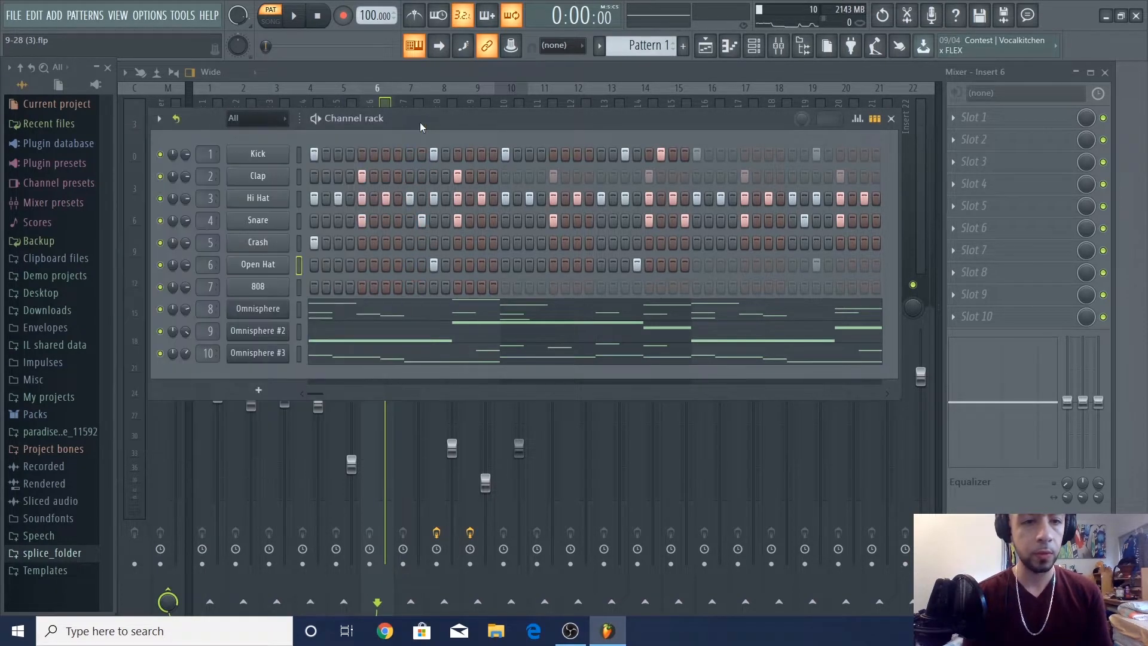
{"action": "right_click", "coordinate": [260, 267]}
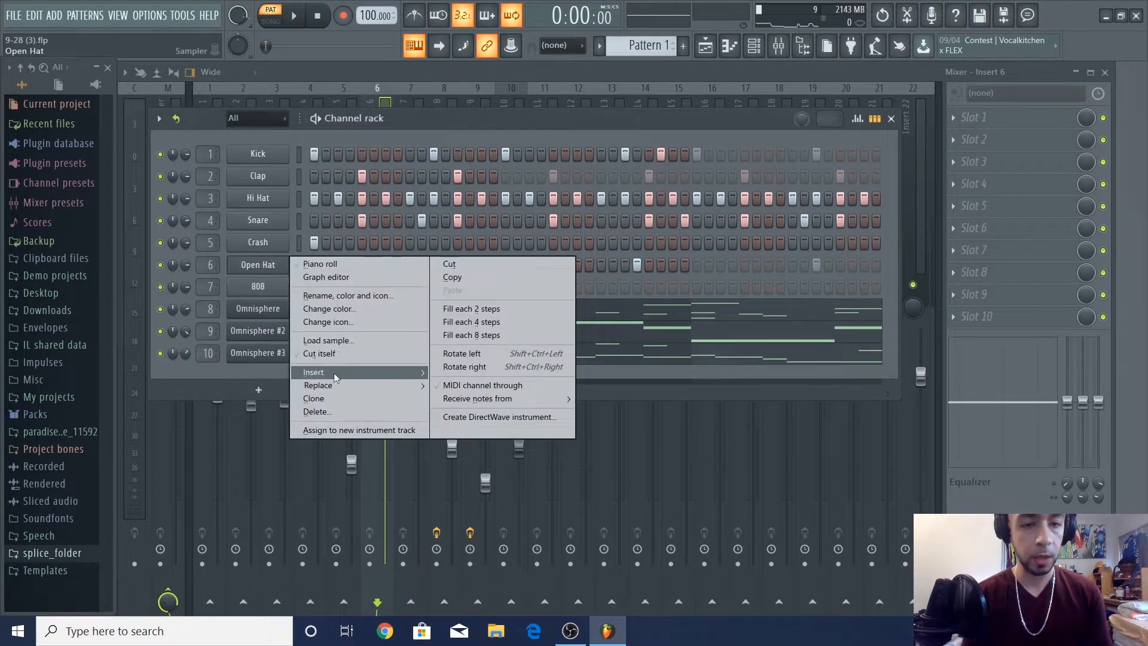
{"action": "left_click", "coordinate": [243, 263]}
{"action": "left_click", "coordinate": [242, 268]}
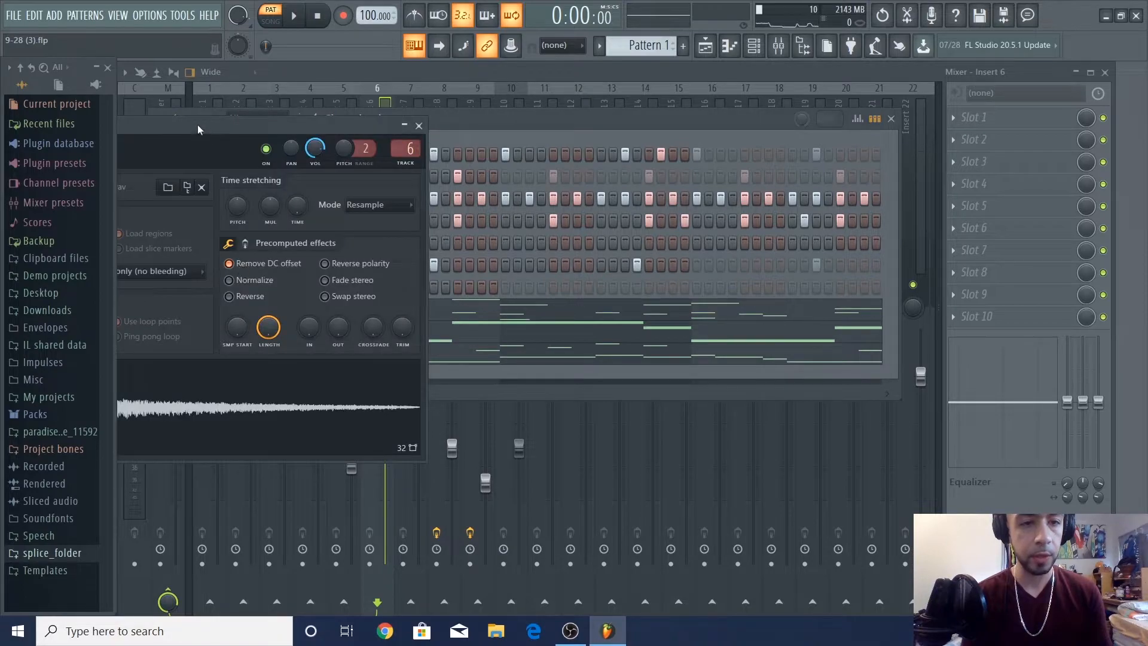
{"action": "left_click_drag", "start_coordinate": [193, 131], "coordinate": [570, 155]}
{"action": "left_click", "coordinate": [467, 177]}
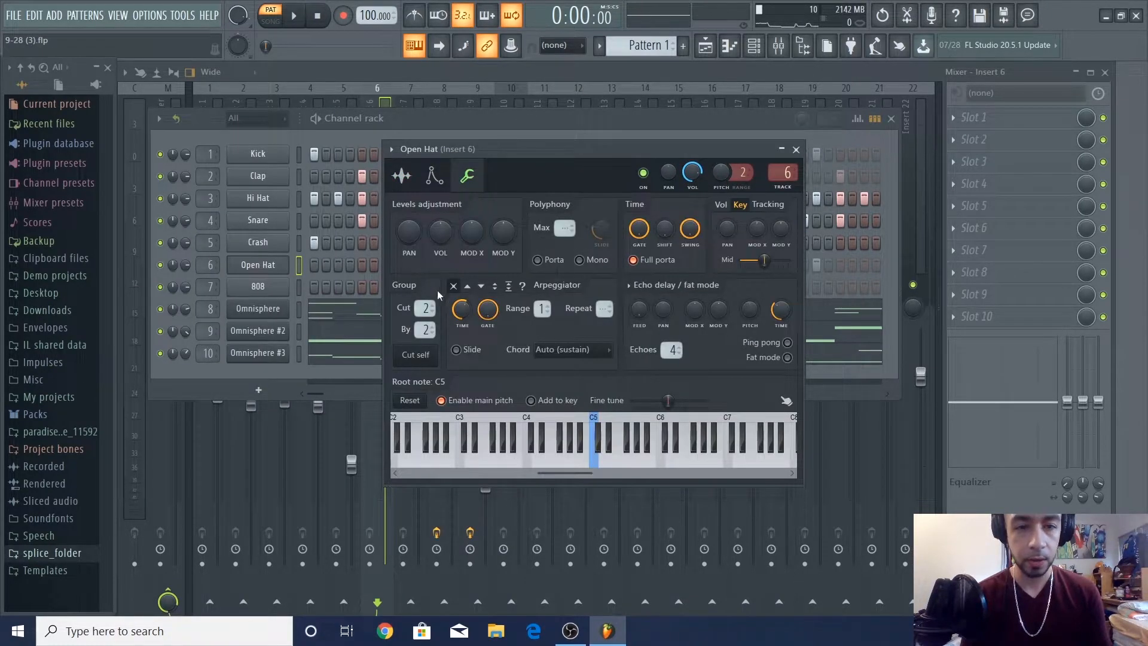
{"action": "left_click", "coordinate": [796, 150]}
- Set the Snare channel to cut itself
{"action": "right_click", "coordinate": [268, 220]}
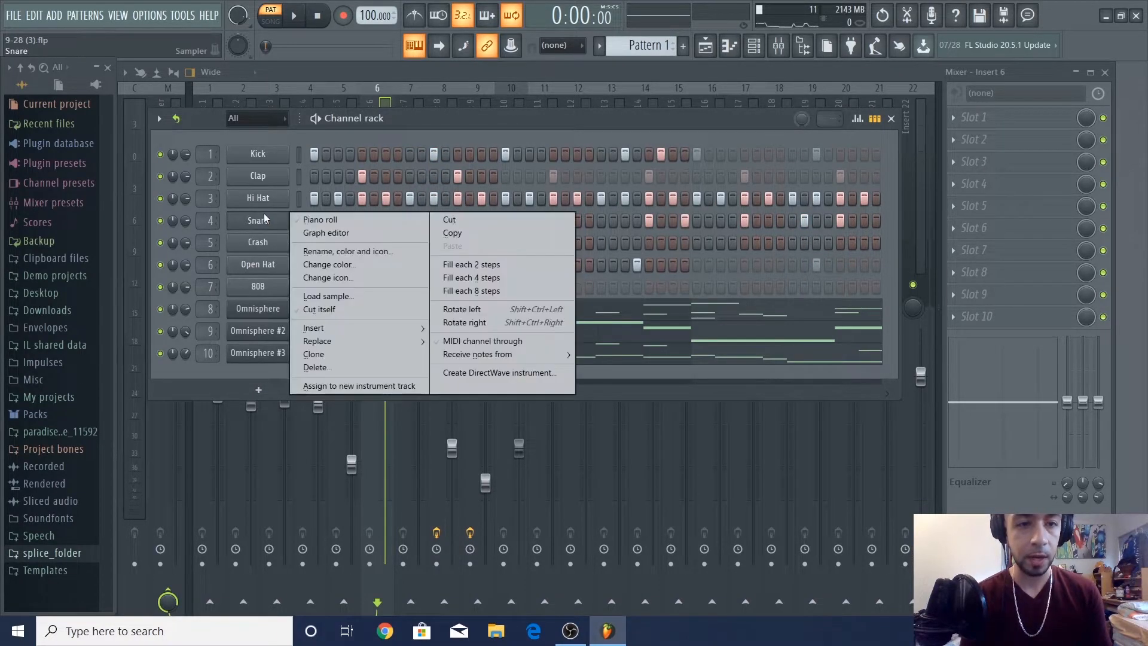
{"action": "left_click", "coordinate": [320, 310]}
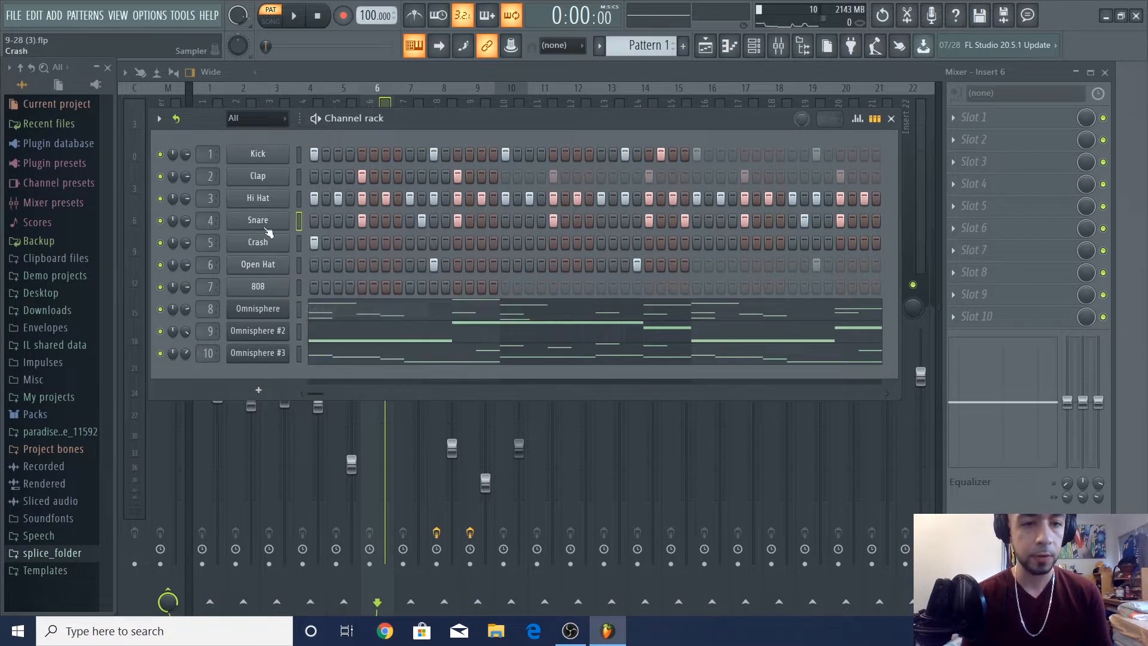
- Examine the Snare channel's cut group in its miscellaneous functions, and close its settings
{"action": "left_click", "coordinate": [256, 226]}
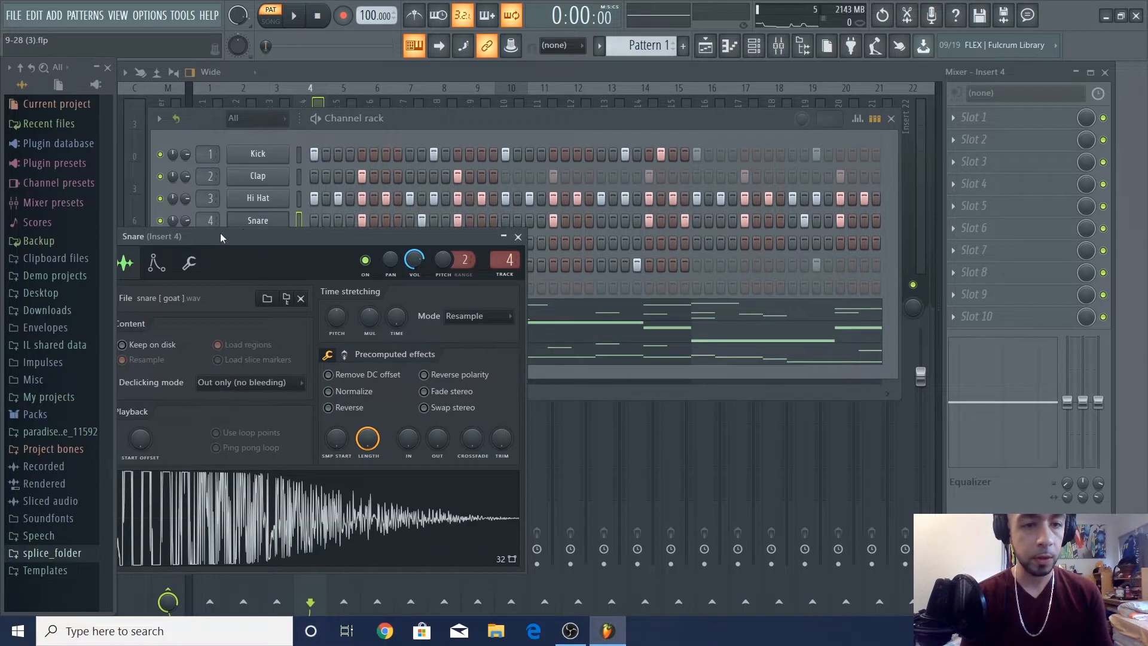
{"action": "left_click_drag", "start_coordinate": [221, 237], "coordinate": [330, 187]}
{"action": "left_click", "coordinate": [298, 213]}
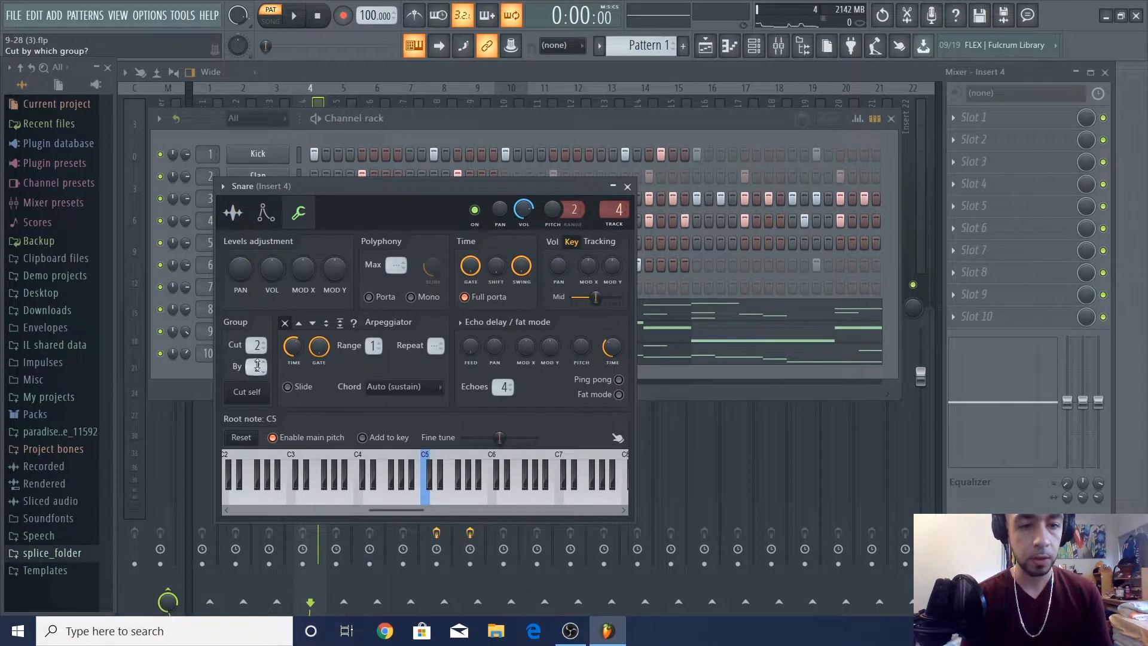
{"action": "left_click", "coordinate": [627, 187]}
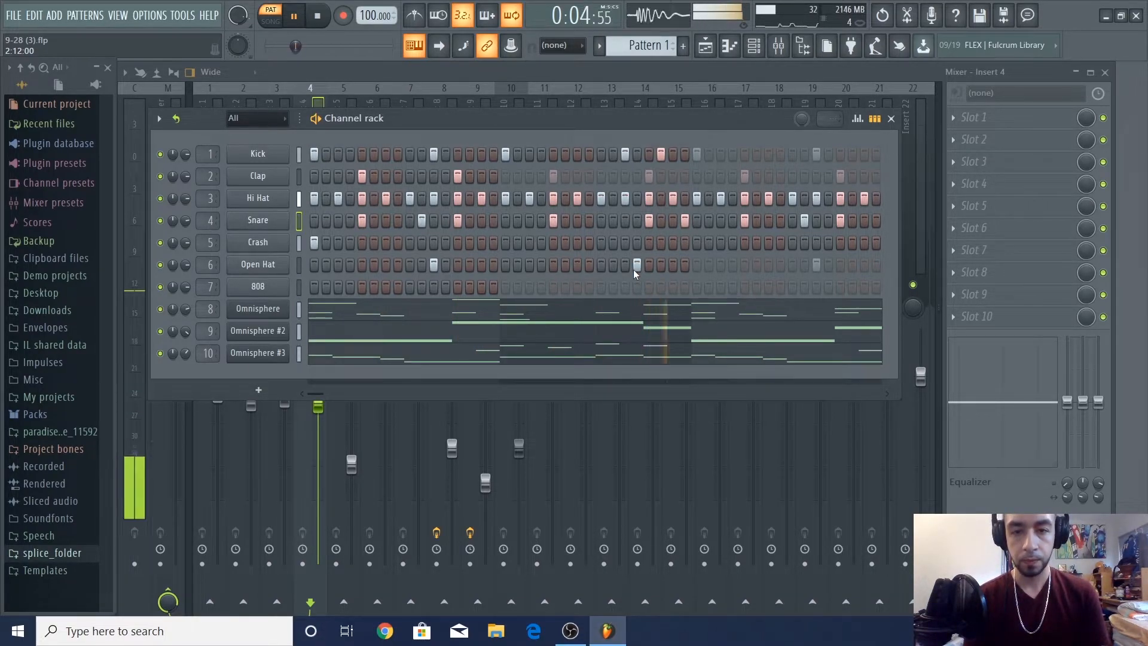
- Audition the pattern briefly and set the Open Hat channel's volume to 78%
{"action": "key", "text": "space"}
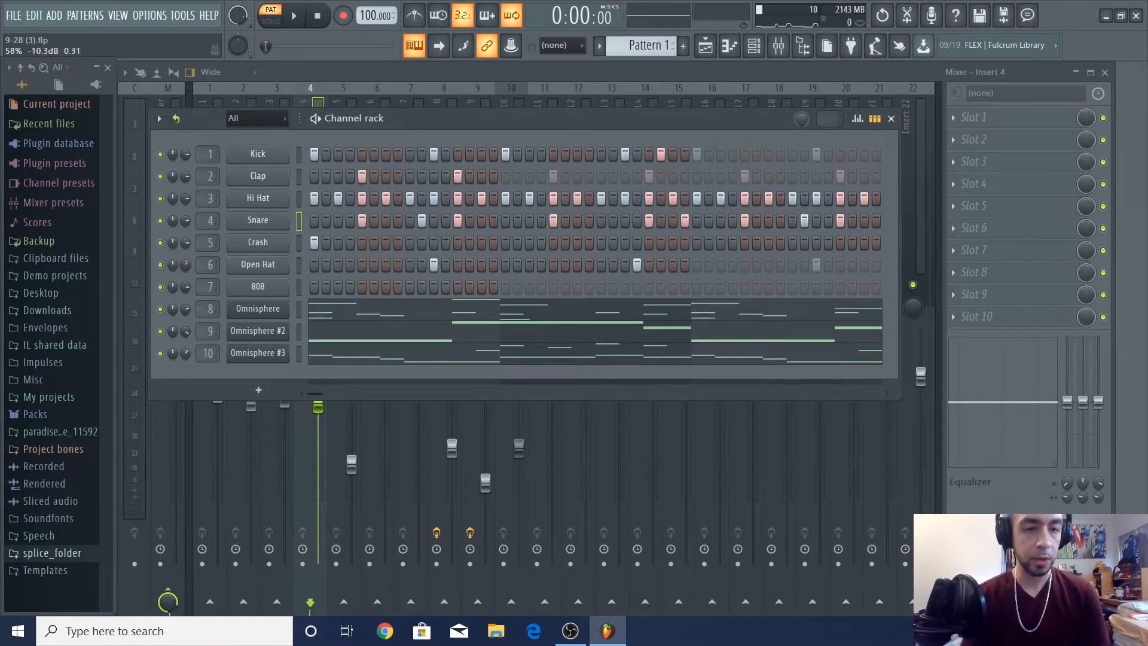
{"action": "key", "text": "space"}
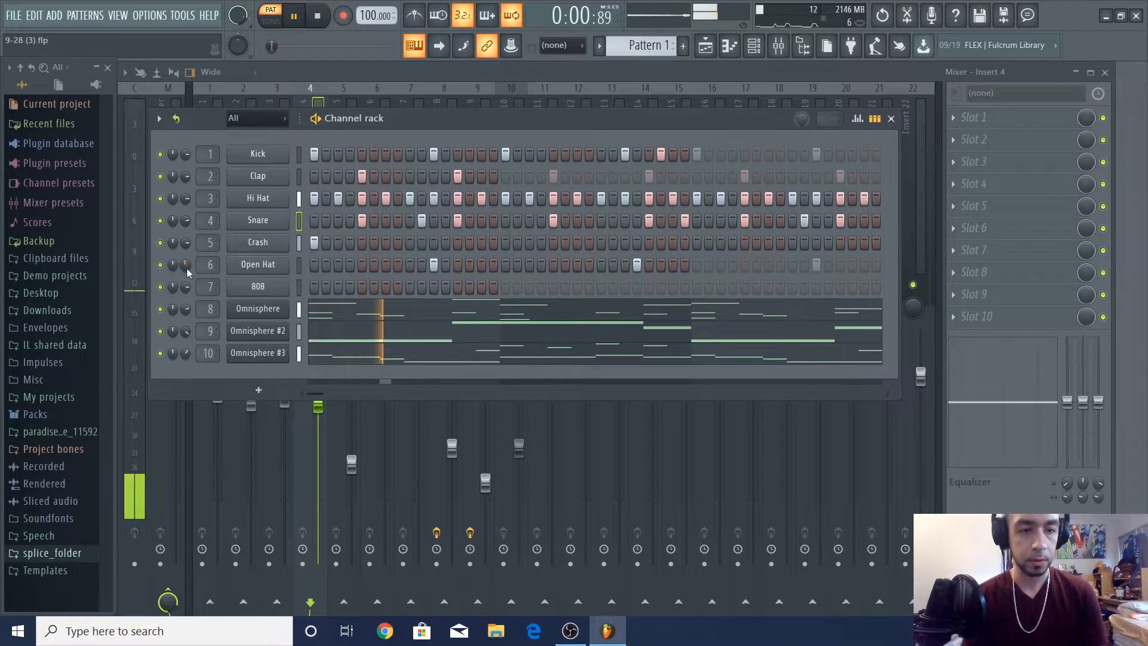
{"action": "key", "text": "space"}
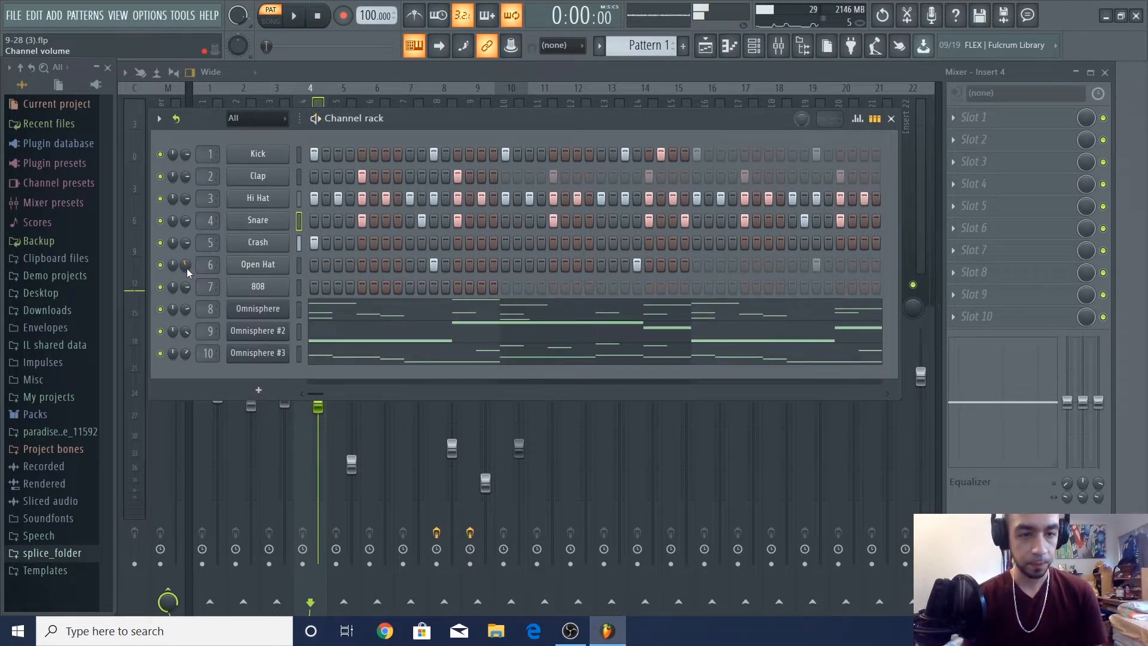
{"action": "left_click_drag", "start_coordinate": [186, 268], "coordinate": [187, 283]}
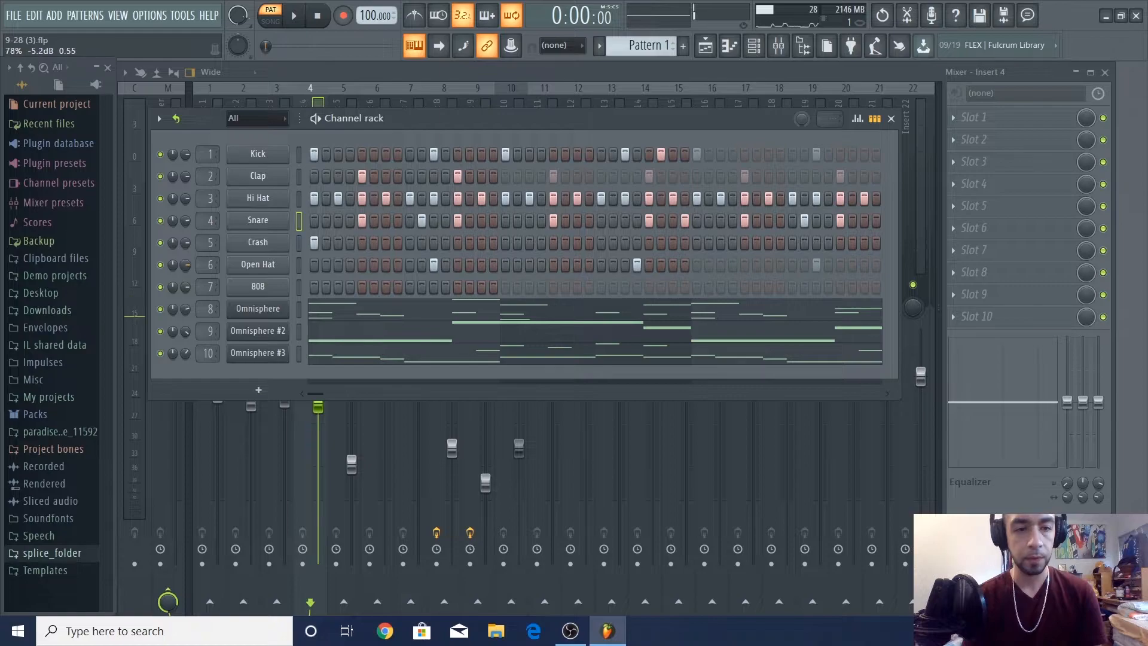
- Lower the Open Hat's fader on mixer Insert 6 to below -11.5 dB, auditioning the pattern
{"action": "key", "text": "F6"}
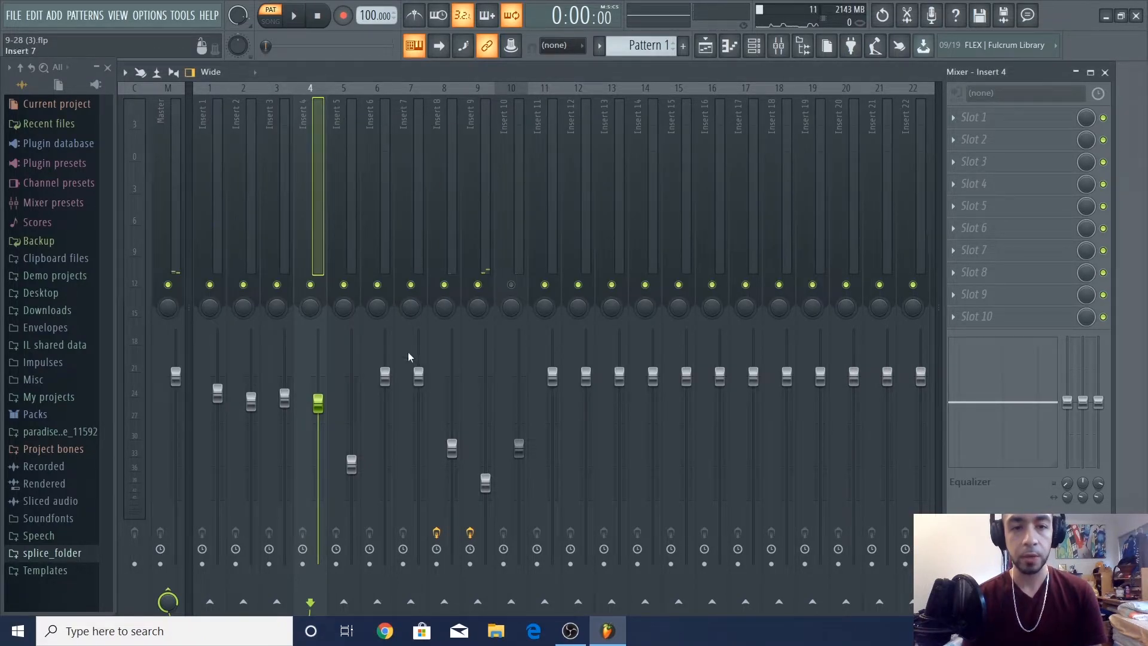
{"action": "left_click_drag", "start_coordinate": [388, 386], "coordinate": [387, 441]}
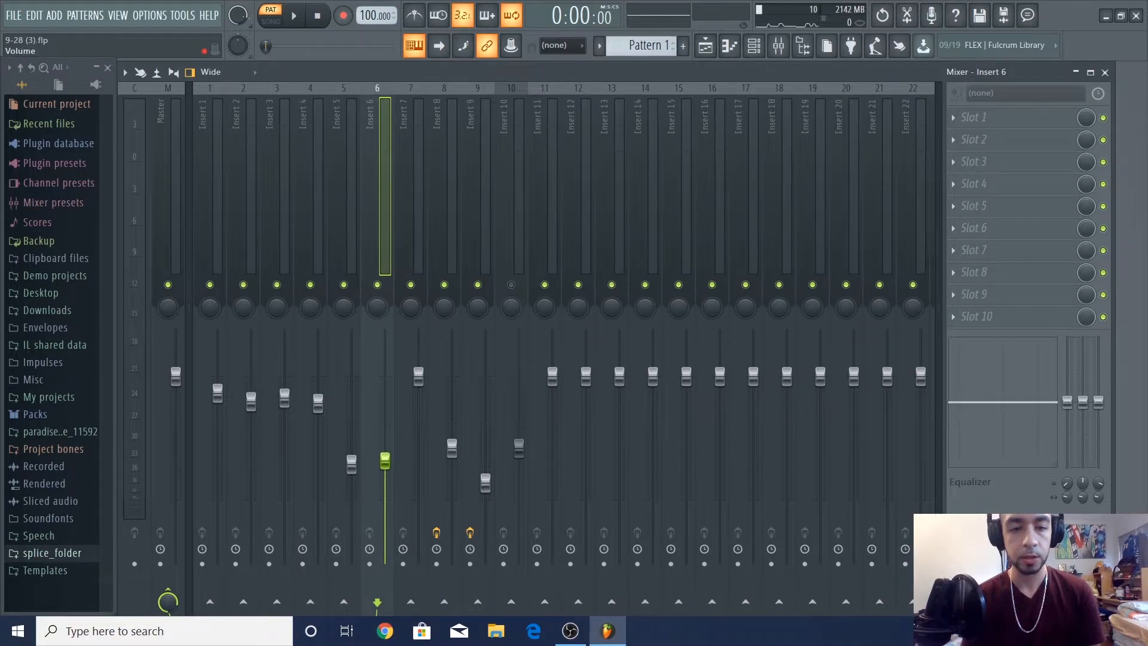
{"action": "key", "text": "space"}
{"action": "left_click_drag", "start_coordinate": [386, 465], "coordinate": [387, 467]}
{"action": "key", "text": "space"}
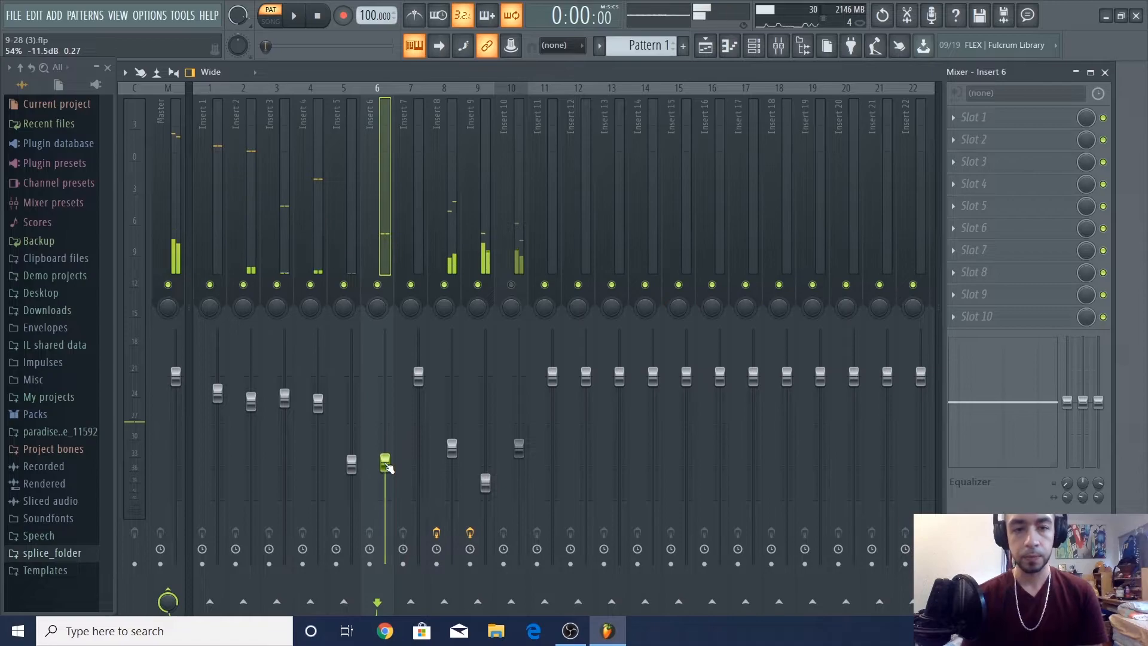
- Widen the channel rack, add Open Hat hits on steps 43, 60 and 63, and audition the pattern
{"action": "left_click", "coordinate": [754, 45]}
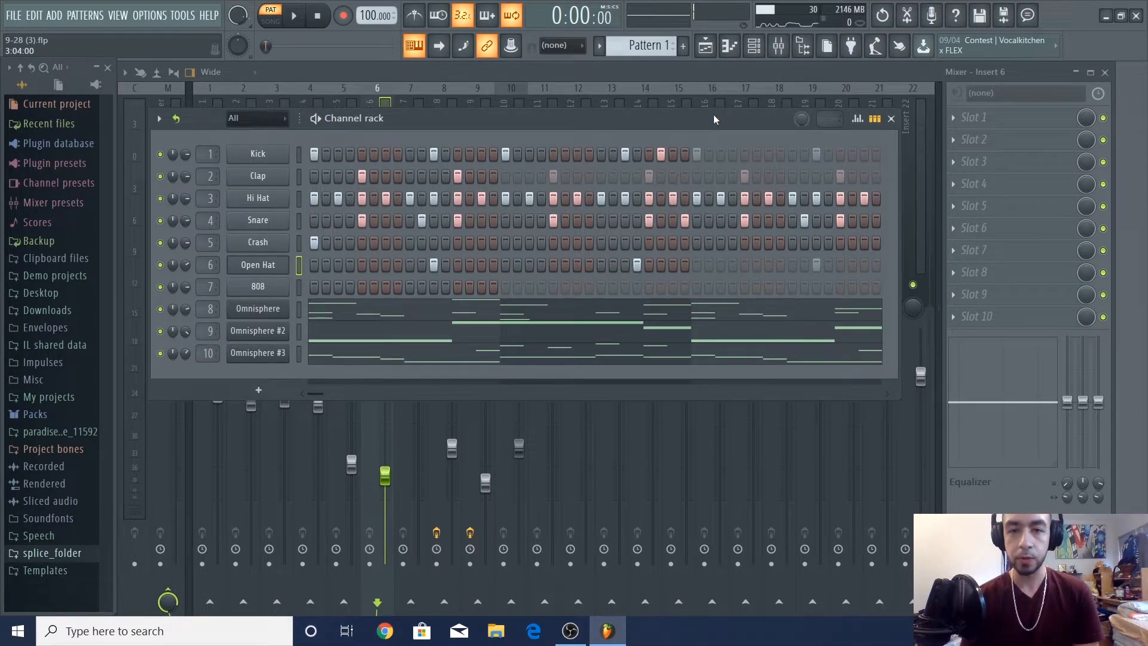
{"action": "left_click_drag", "start_coordinate": [713, 118], "coordinate": [545, 121]}
{"action": "left_click_drag", "start_coordinate": [731, 255], "coordinate": [954, 269]}
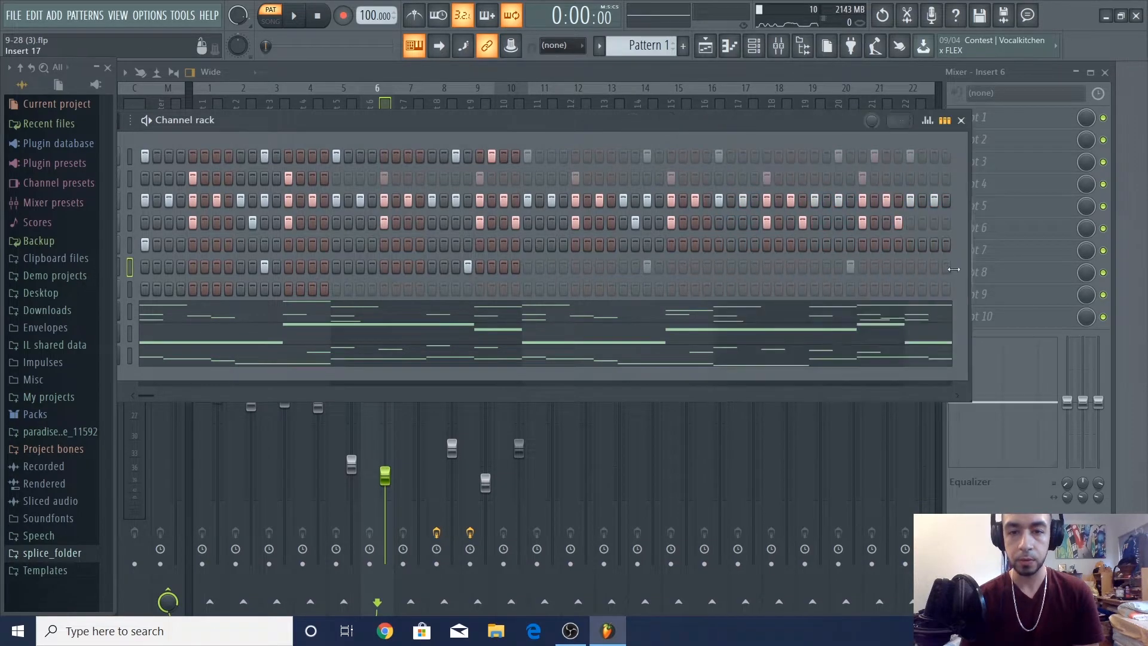
{"action": "left_click", "coordinate": [647, 268]}
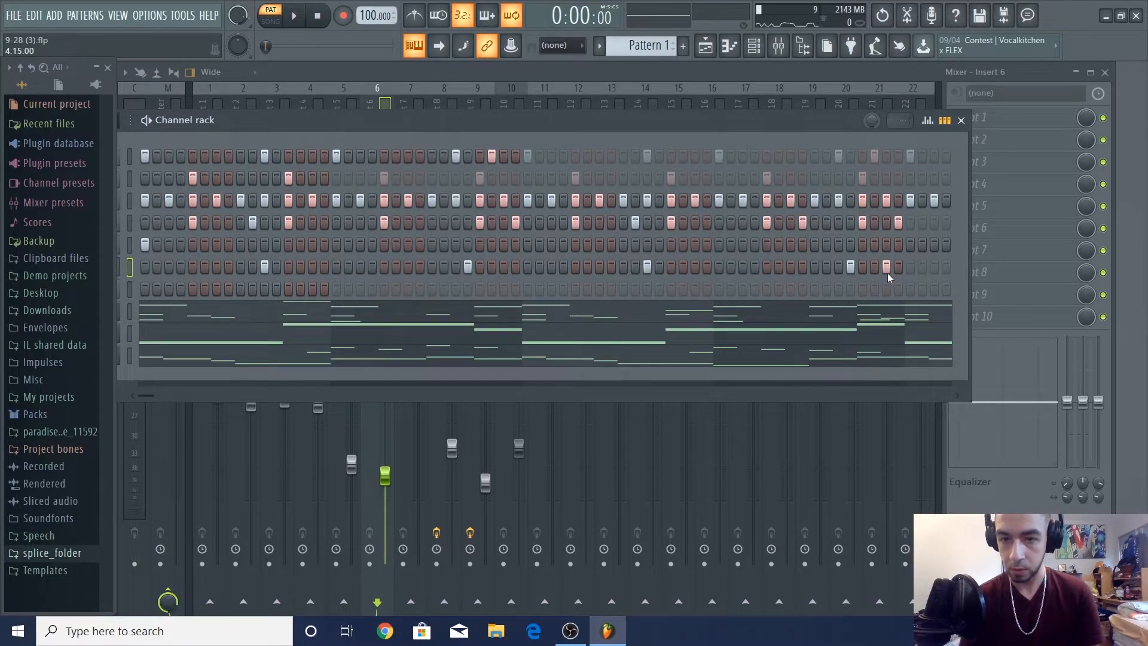
{"action": "key", "text": "space"}
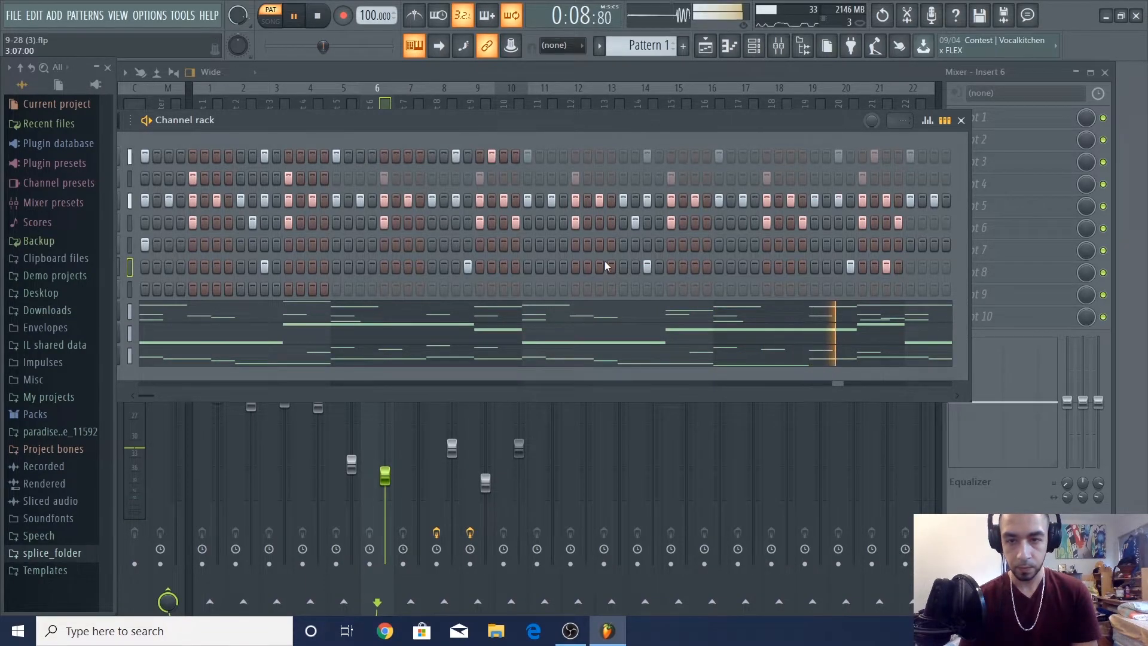
{"action": "key", "text": "space"}
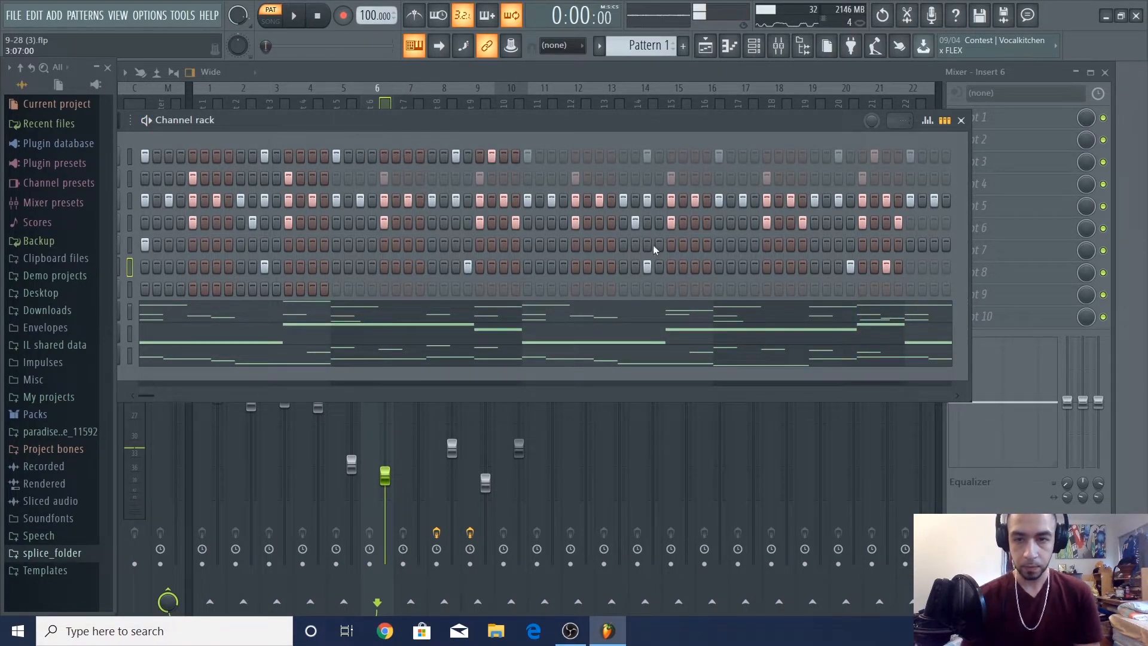
- In the Open Hat's piano roll, raise the last hit to D#5 and the other four to C#5, and audition them
{"action": "right_click", "coordinate": [374, 244]}
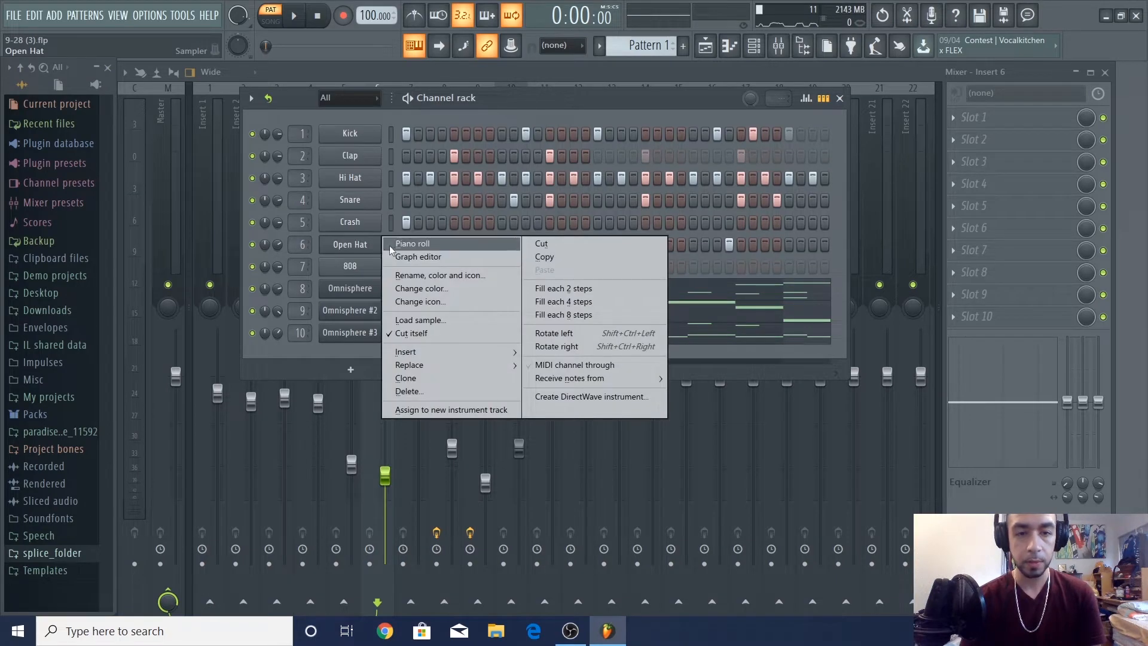
{"action": "left_click", "coordinate": [394, 249]}
{"action": "left_click", "coordinate": [596, 428]}
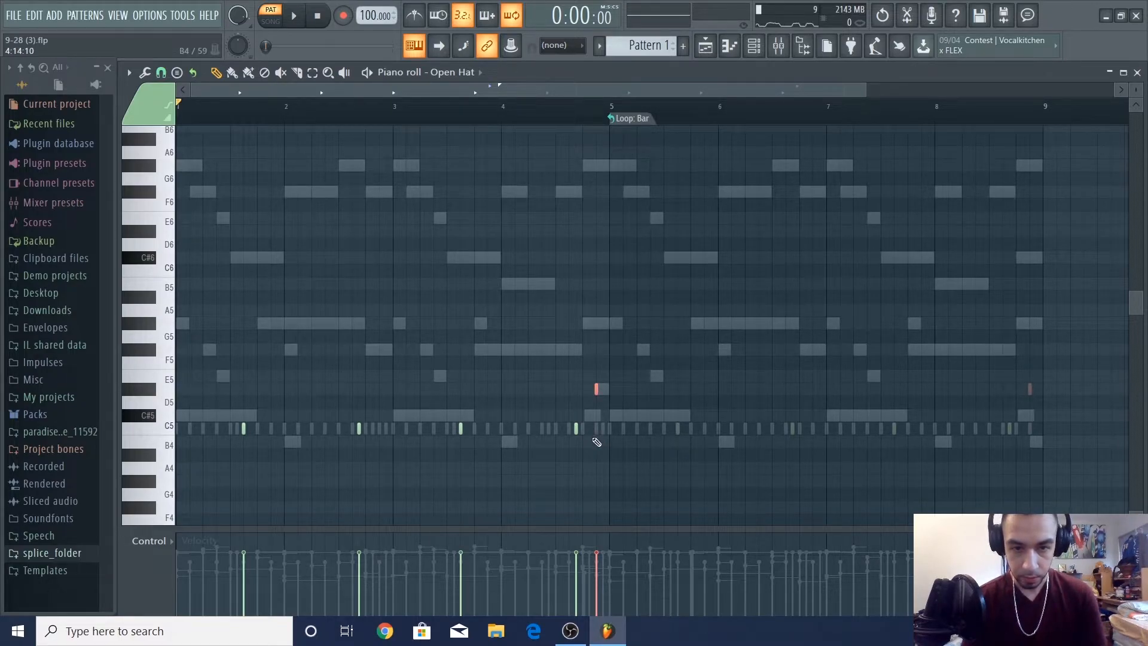
{"action": "left_click_drag", "start_coordinate": [594, 441], "coordinate": [177, 397]}
{"action": "key", "text": "shift+Up"}
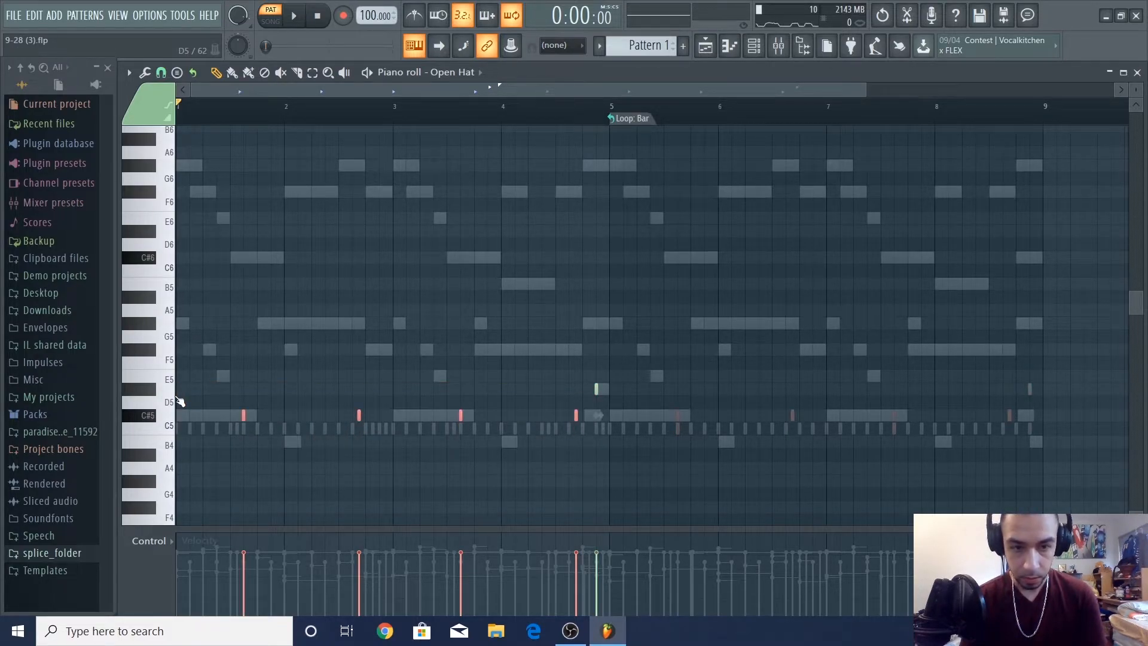
{"action": "left_click", "coordinate": [359, 415]}
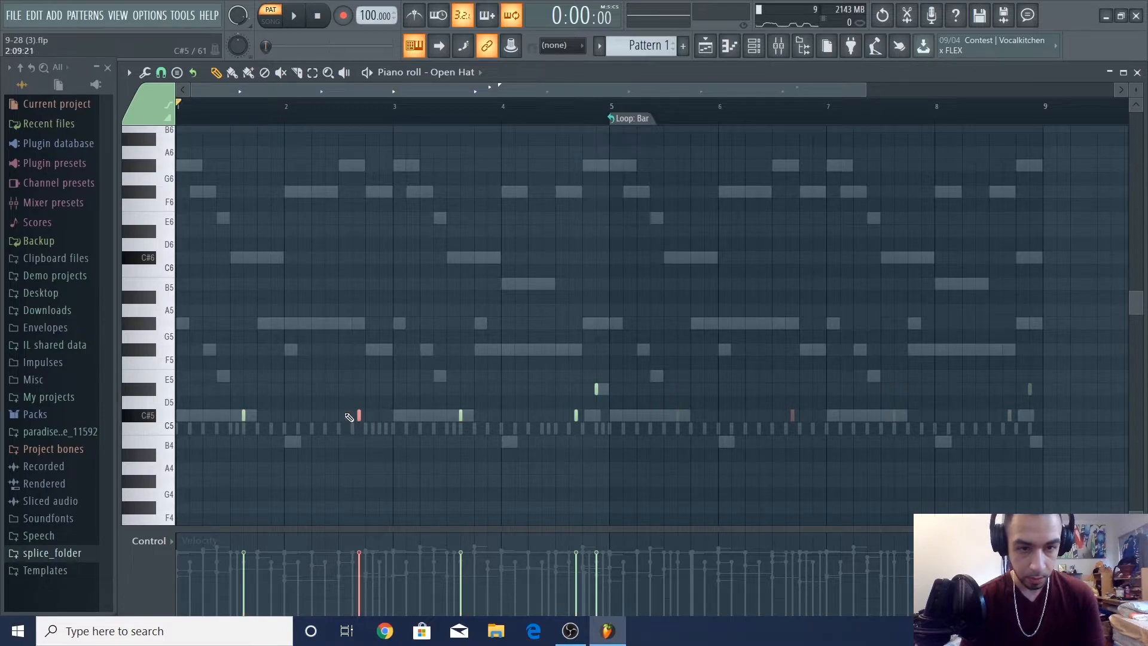
{"action": "key", "text": "space"}
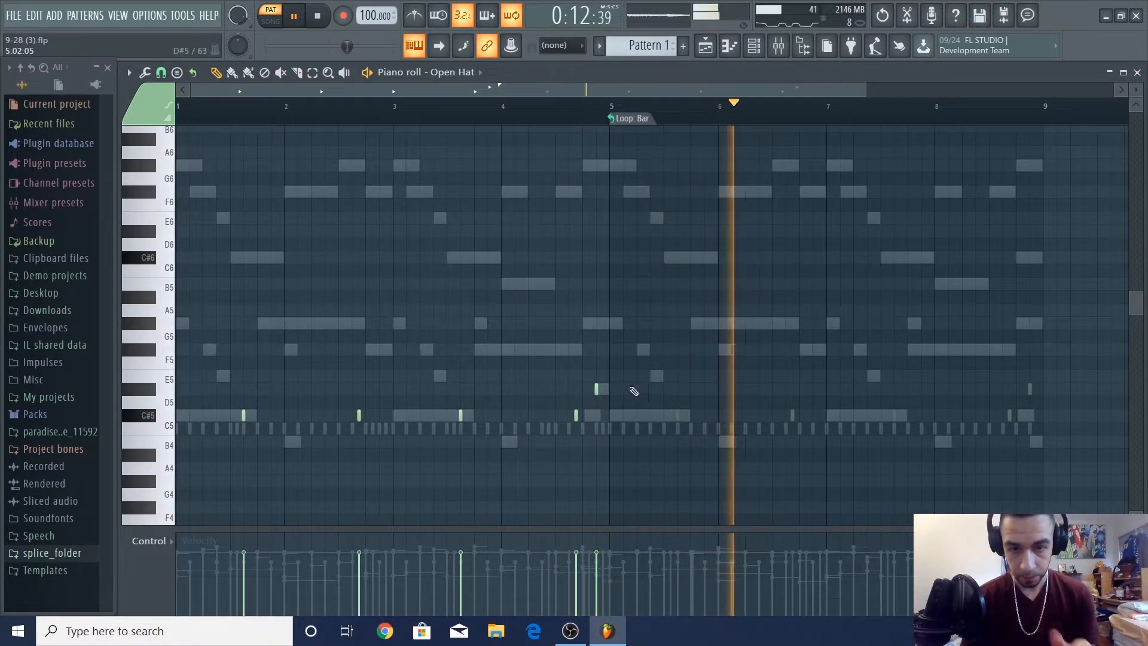
{"action": "left_click", "coordinate": [1137, 73]}
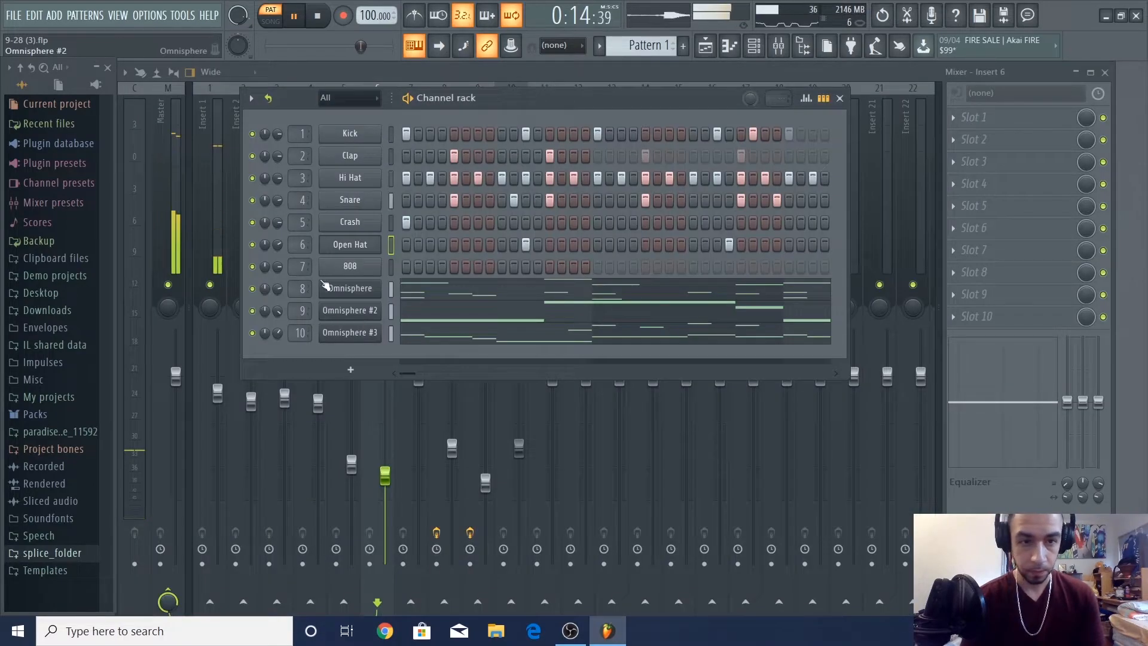
- Lower the Open Hat's fader on mixer Insert 6 to about -15.4 dB during playback, and stop playback
{"action": "left_click_drag", "start_coordinate": [357, 46], "coordinate": [370, 46]}
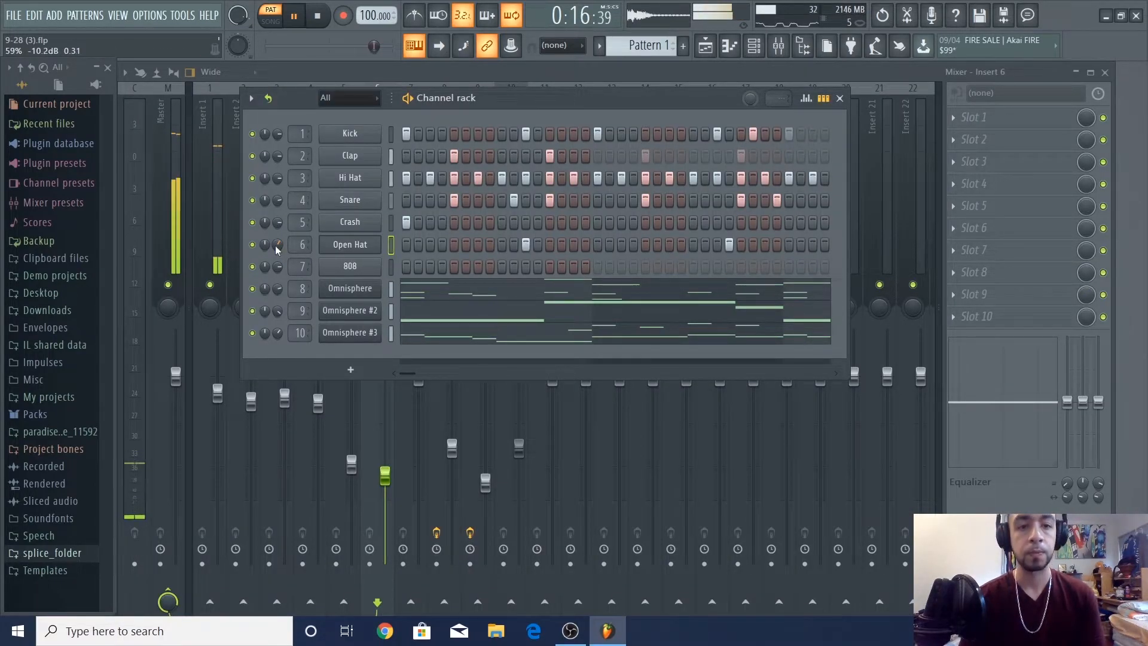
{"action": "key", "text": "F6"}
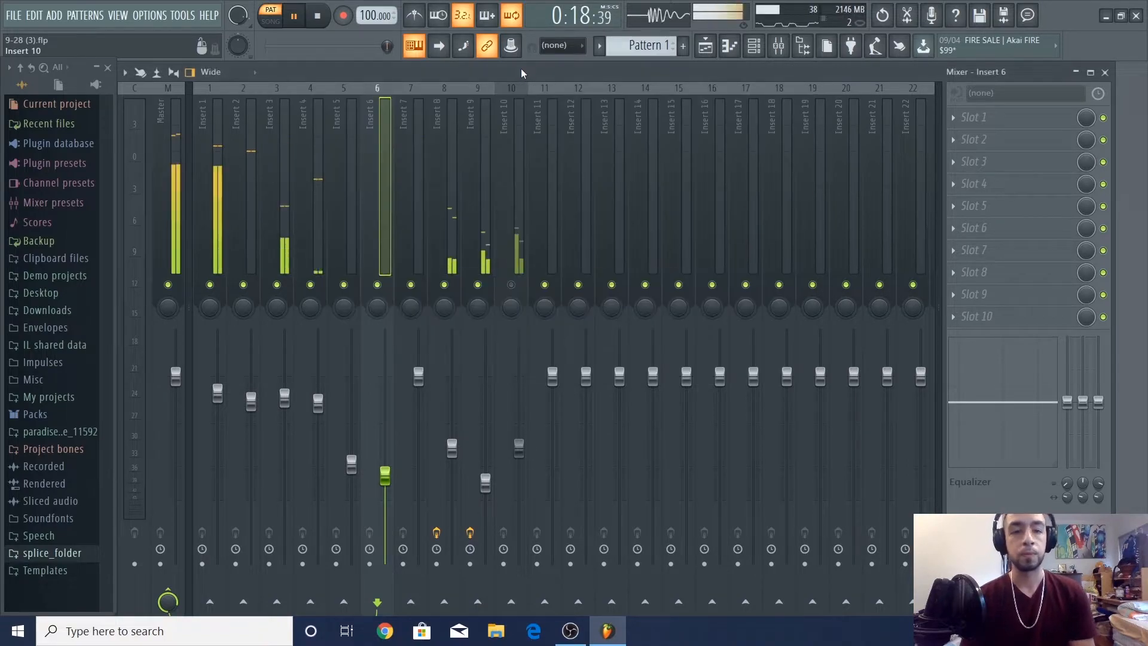
{"action": "left_click_drag", "start_coordinate": [385, 476], "coordinate": [385, 485]}
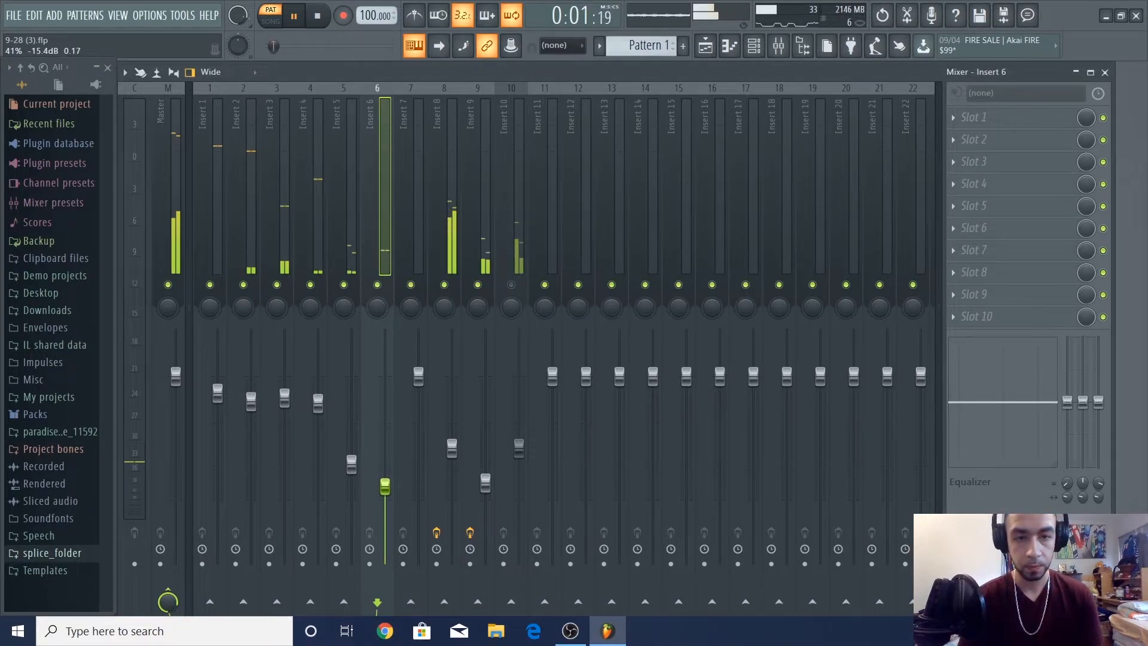
{"action": "key", "text": "space"}
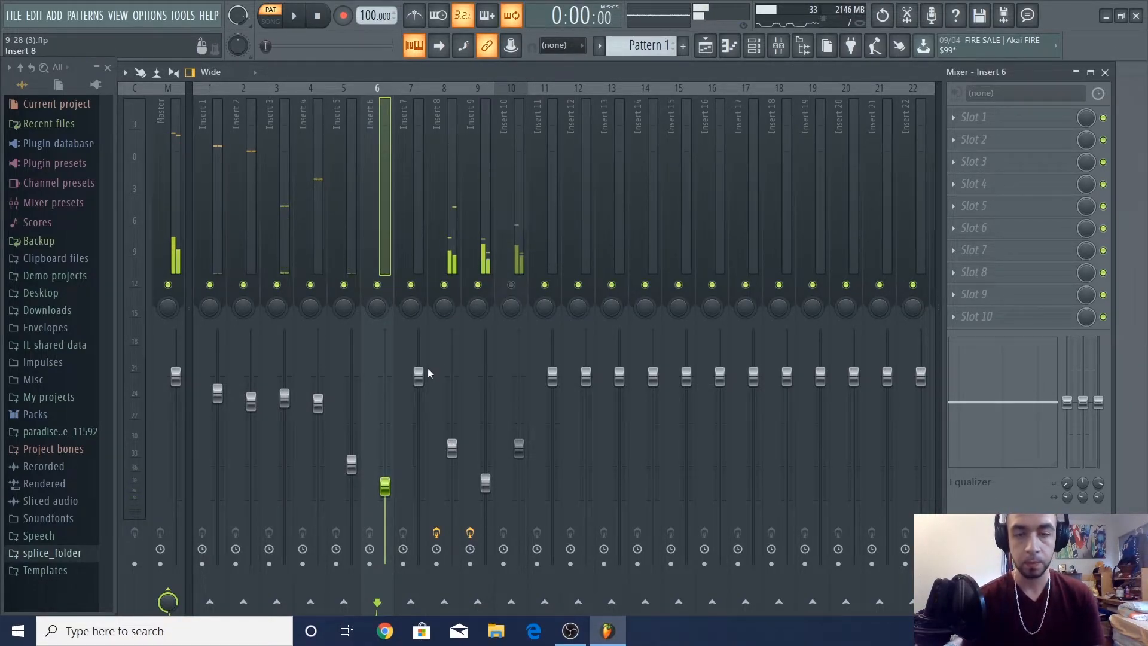
- Enable the 808's volume envelope with full hold and minimum attack, decay, sustain and release, and audition a note
{"action": "left_click", "coordinate": [754, 45]}
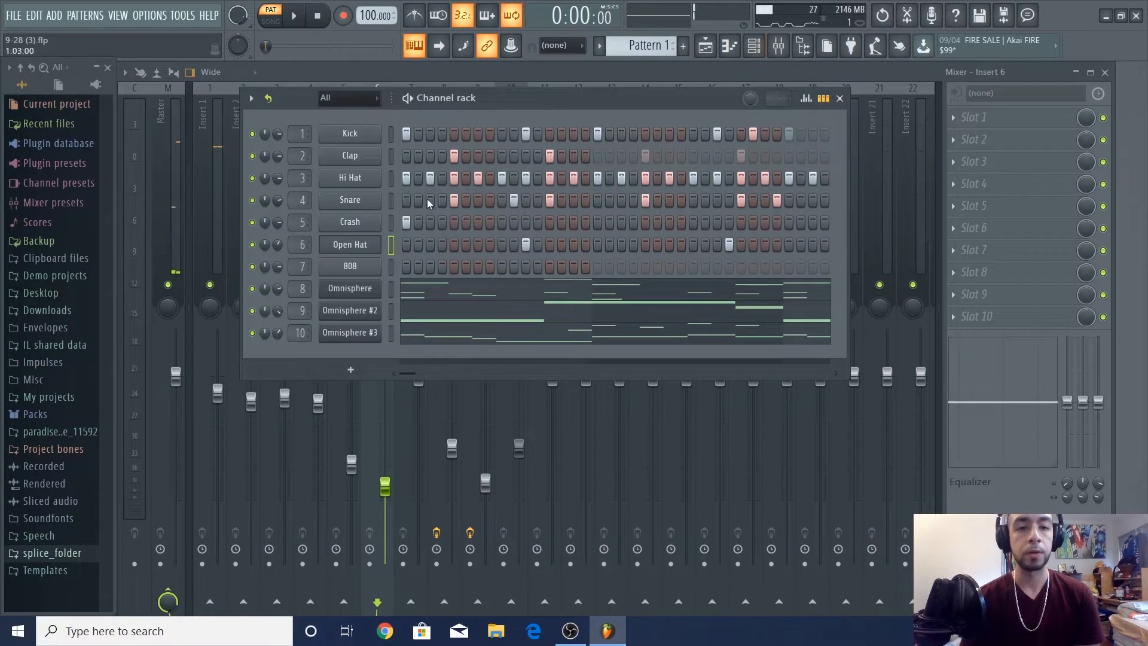
{"action": "left_click", "coordinate": [370, 269]}
{"action": "left_click_drag", "start_coordinate": [252, 150], "coordinate": [518, 130]}
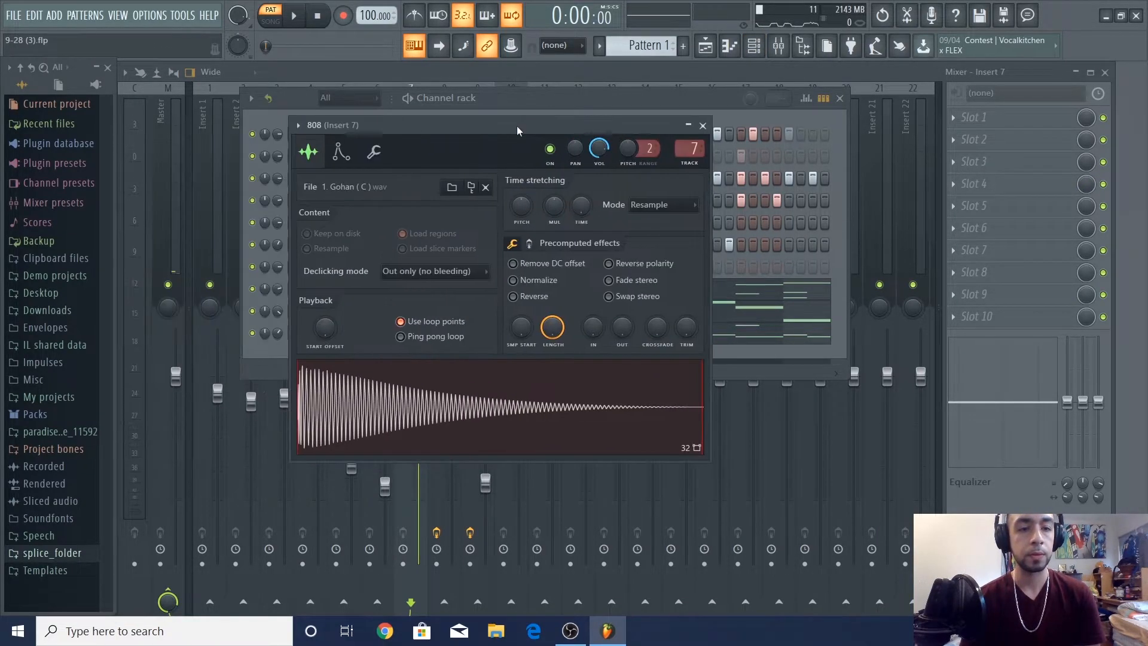
{"action": "left_click", "coordinate": [341, 150]}
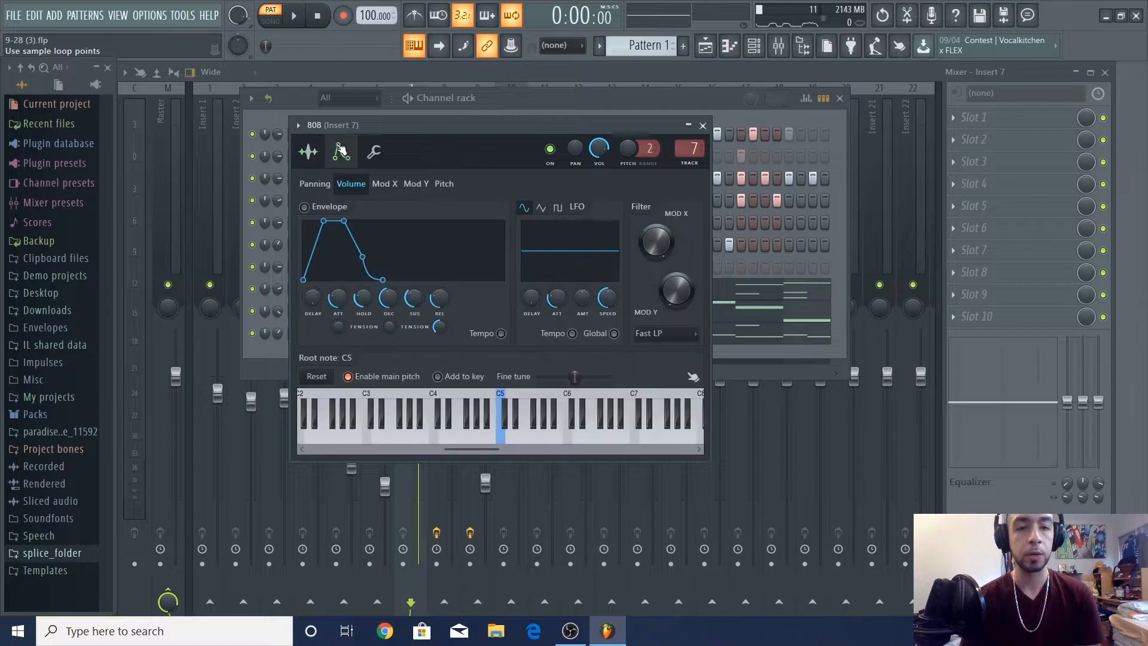
{"action": "left_click_drag", "start_coordinate": [363, 302], "coordinate": [338, 317]}
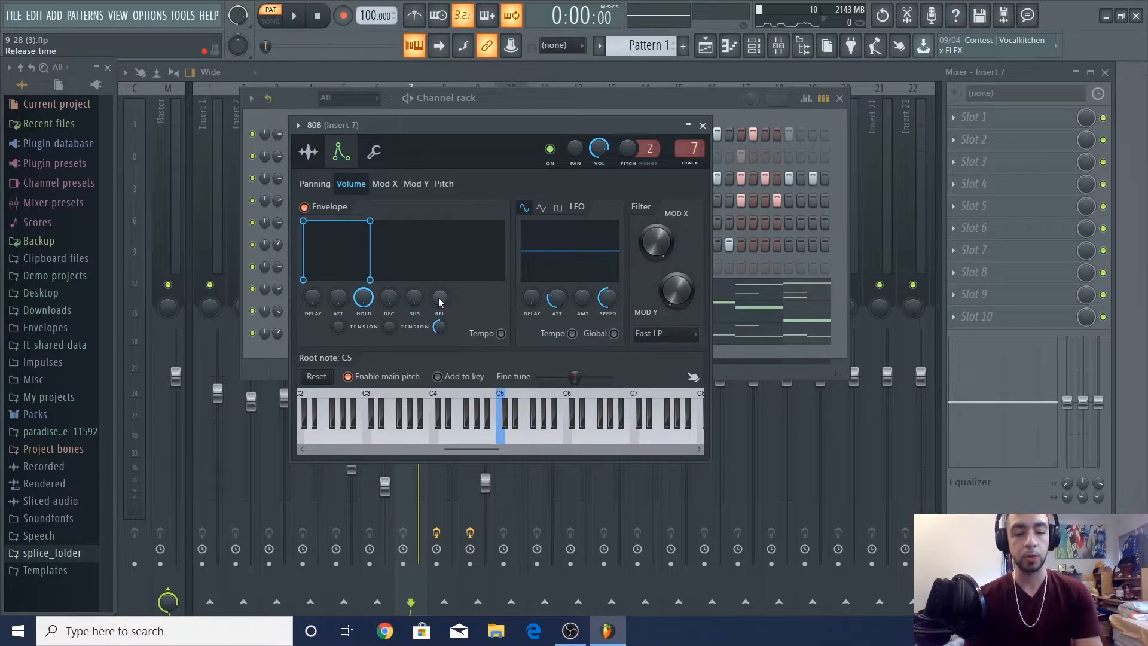
{"action": "key", "text": "z"}
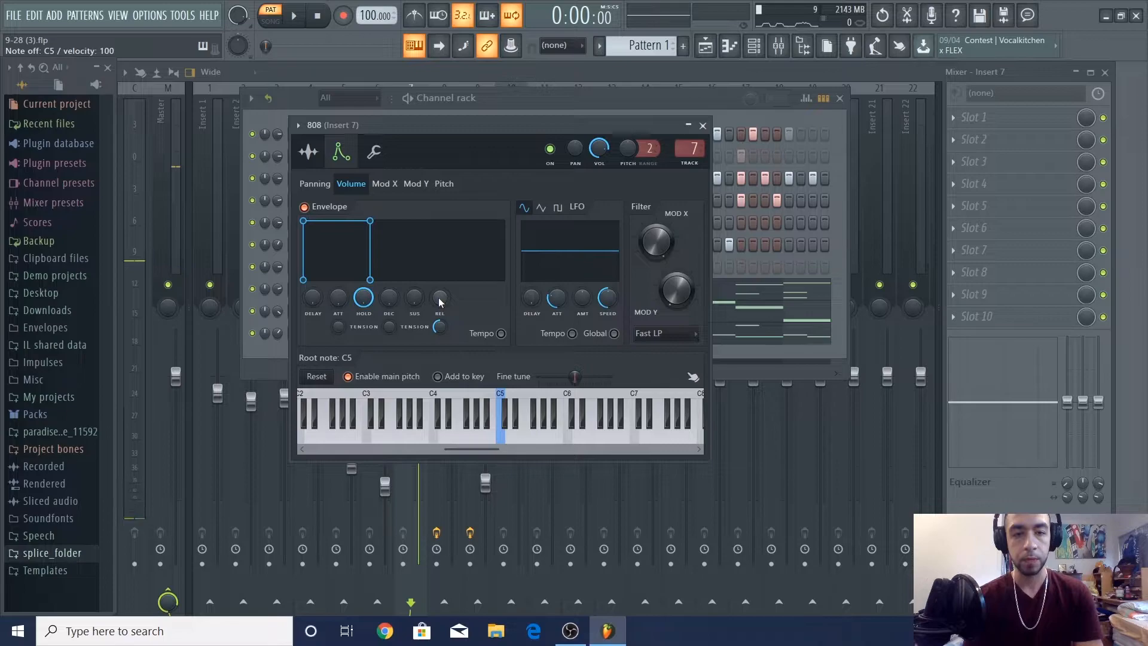
{"action": "left_click", "coordinate": [704, 126]}
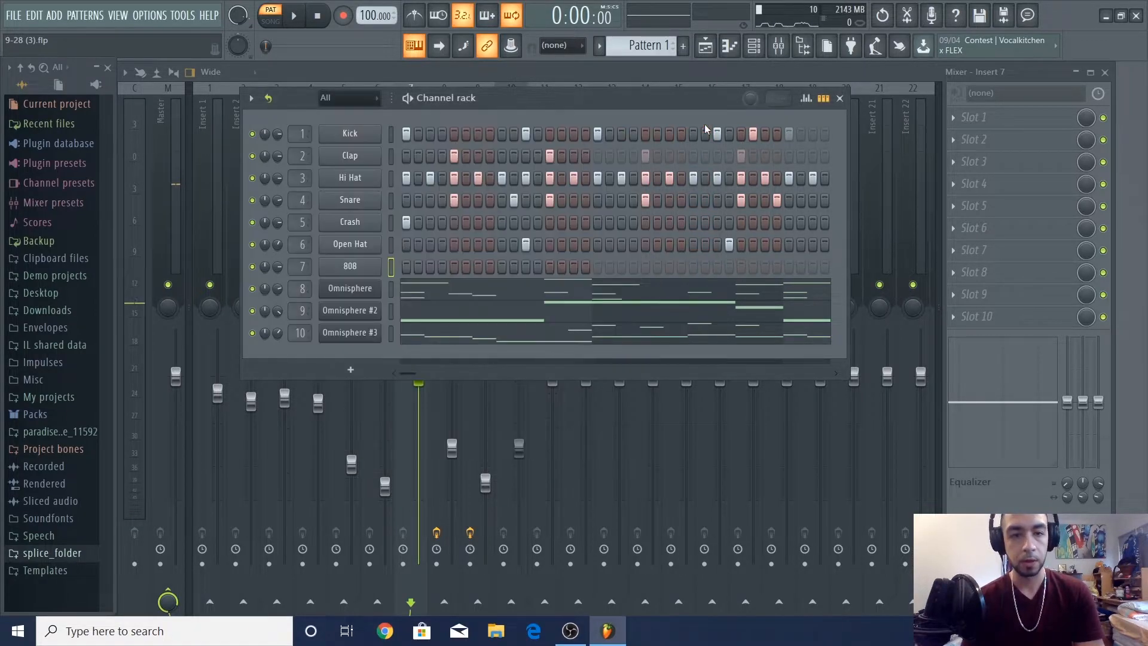
- Open the 808's piano roll, place two consecutive C#5 notes starting at bar 1, and audition them
{"action": "right_click", "coordinate": [366, 274]}
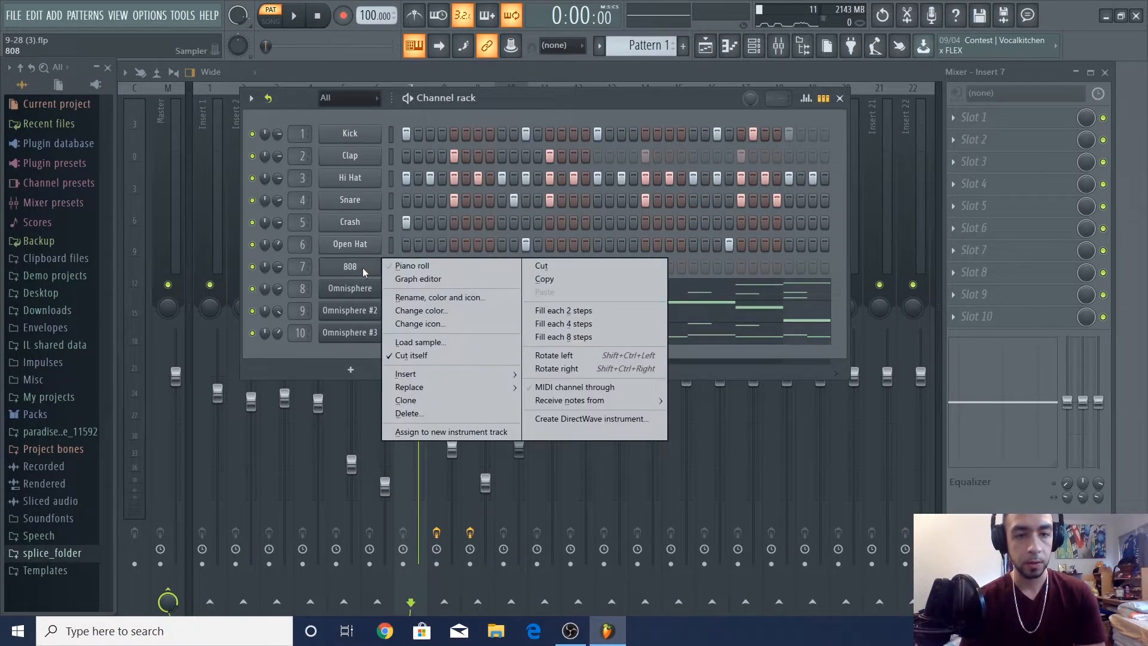
{"action": "left_click", "coordinate": [436, 264]}
{"action": "left_click", "coordinate": [154, 390]}
{"action": "left_click", "coordinate": [136, 416]}
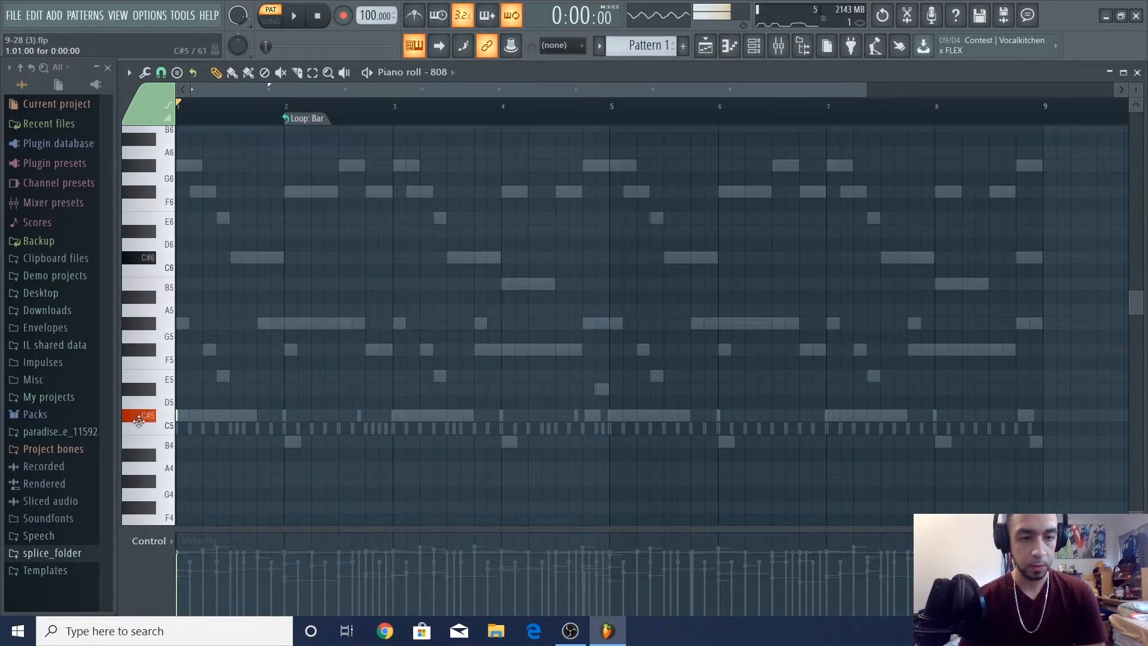
{"action": "left_click", "coordinate": [179, 415]}
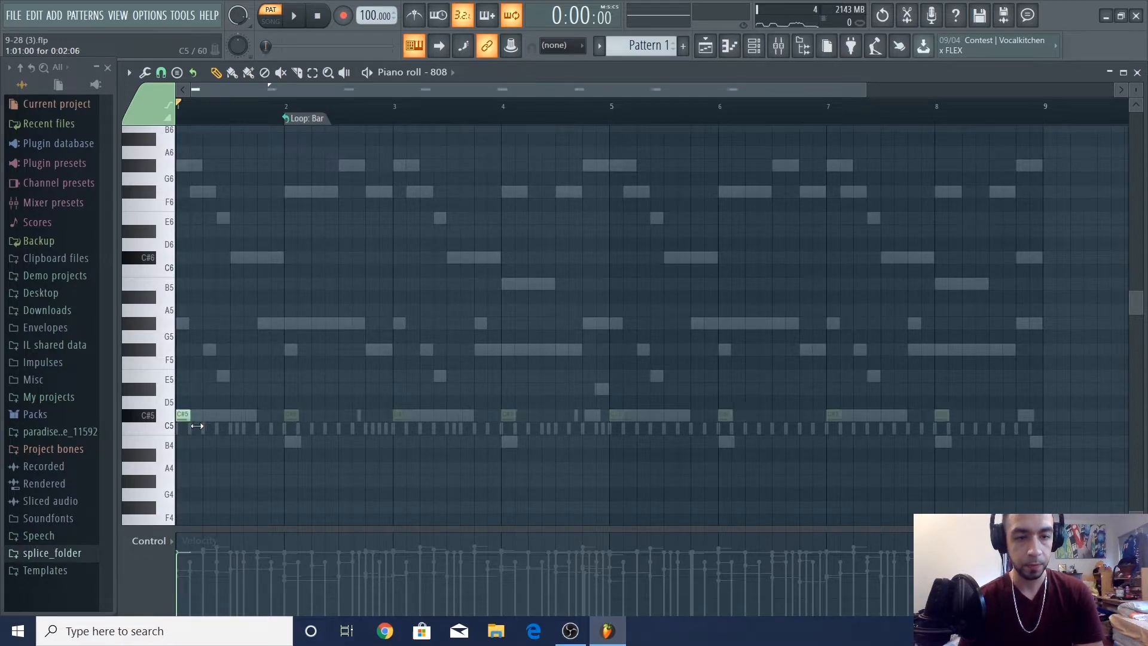
{"action": "left_click", "coordinate": [254, 444]}
{"action": "scroll", "coordinate": [273, 443], "scroll_direction": "up", "scroll_amount": 8}
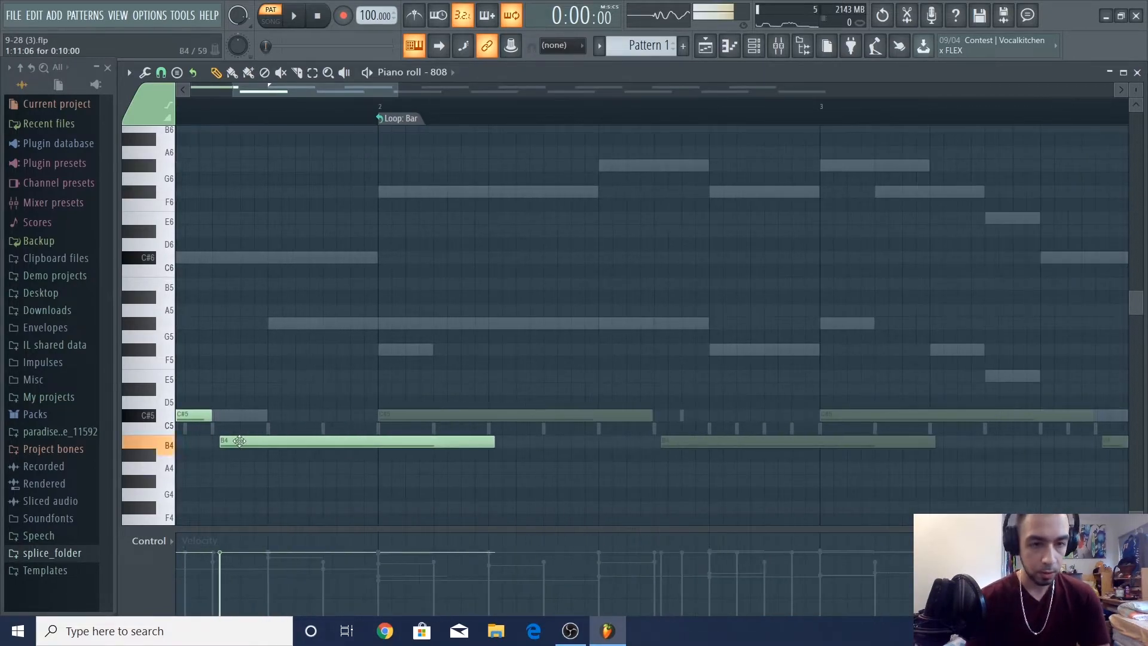
{"action": "scroll", "coordinate": [383, 478], "scroll_direction": "down", "scroll_amount": 2}
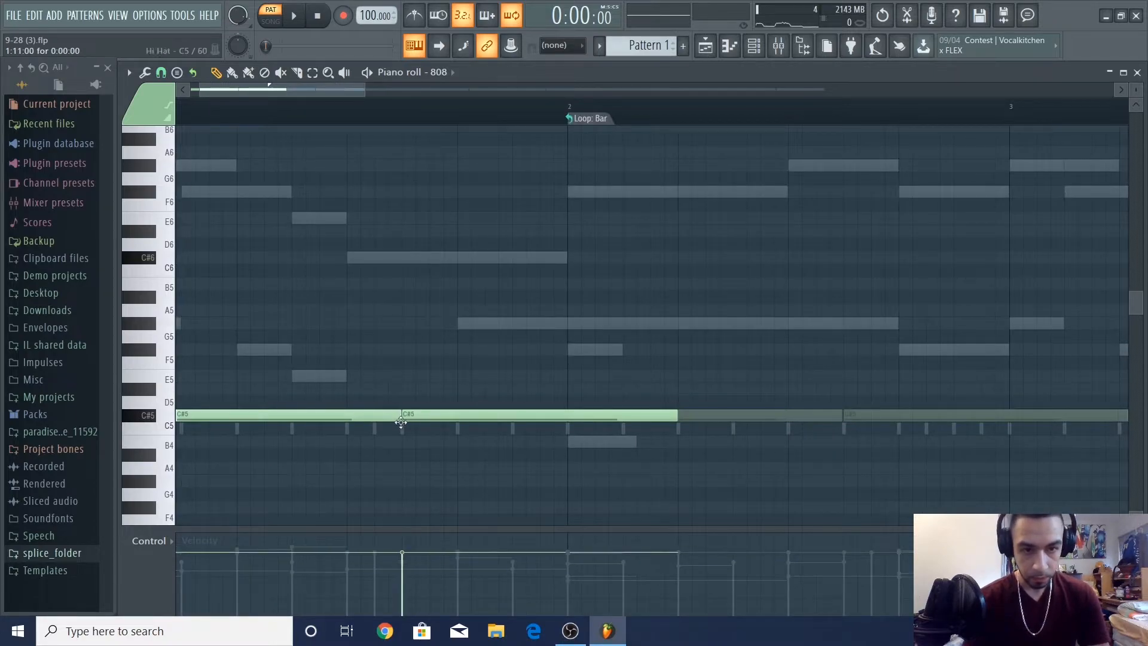
{"action": "key", "text": "space"}
{"action": "key", "text": "space"}
- Trim the second C#5 note to the end of bar 1, add a B4 note at bar 2, and start playback
{"action": "scroll", "coordinate": [412, 473], "scroll_direction": "down", "scroll_amount": 3}
{"action": "left_click_drag", "start_coordinate": [396, 415], "coordinate": [354, 415]}
{"action": "left_click", "coordinate": [367, 442]}
{"action": "key", "text": "space"}
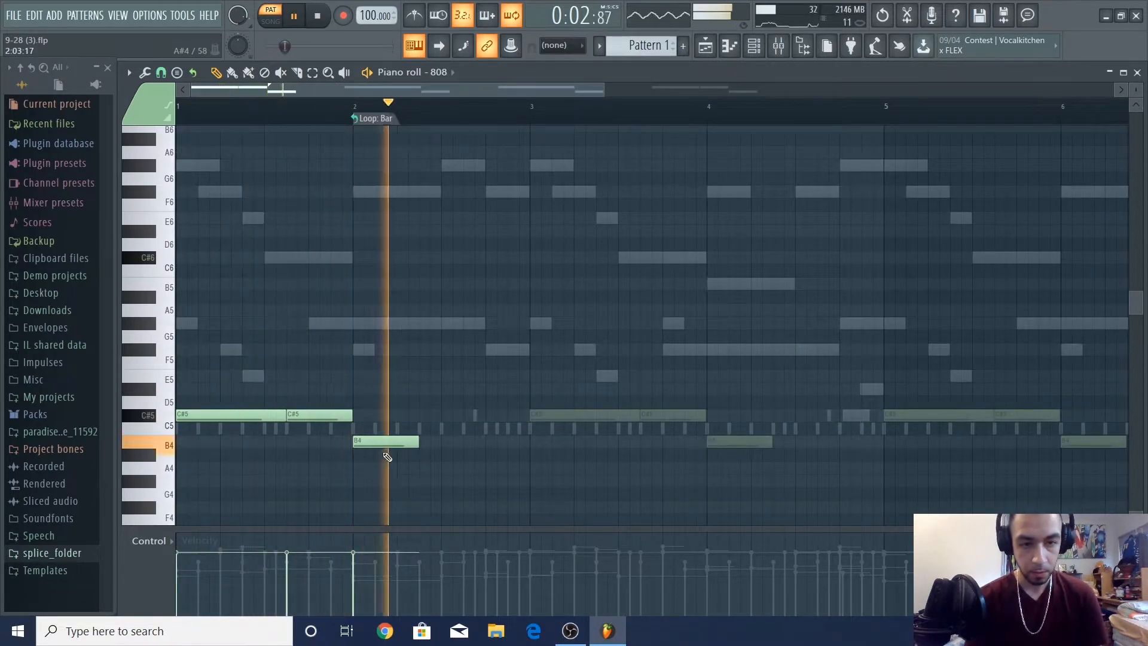
- Add a G#5 and a shorter F#5 near the end of bar 2, and extend the B4 up to the G#5
{"action": "left_click", "coordinate": [461, 312]}
{"action": "left_click_drag", "start_coordinate": [461, 312], "coordinate": [509, 349]}
{"action": "left_click", "coordinate": [493, 337]}
{"action": "left_click_drag", "start_coordinate": [418, 441], "coordinate": [463, 442]}
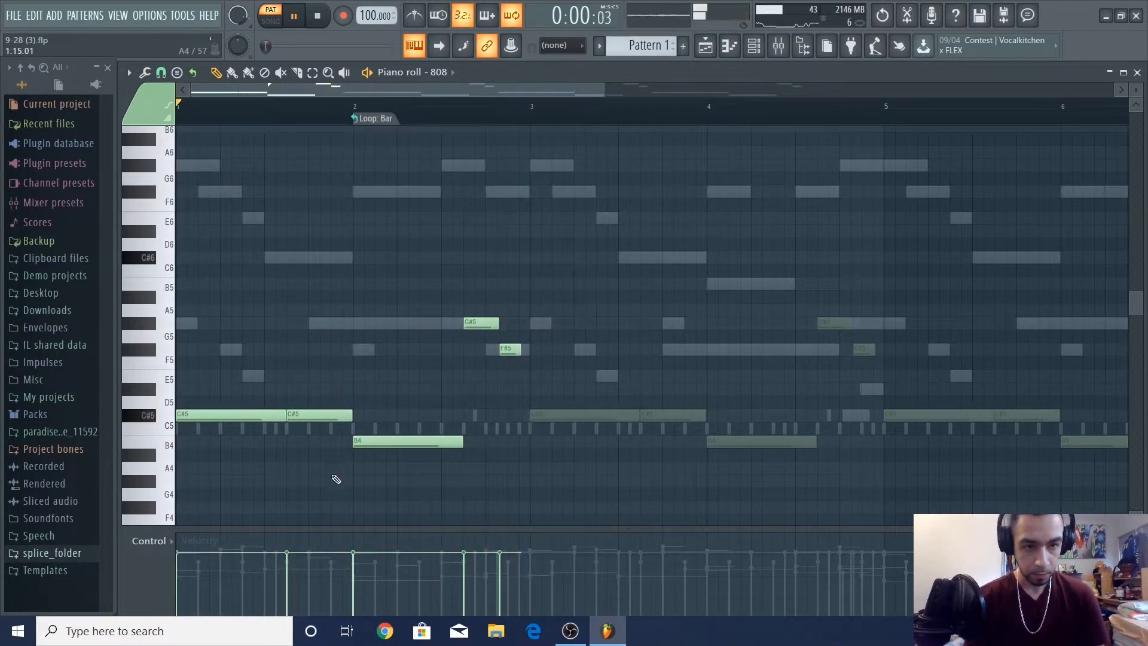
- Duplicate the two-bar 808 phrase into bars 3 and 4, and change bar 4's ending to F#5 followed by G#5
{"action": "key", "text": "ctrl+b"}
{"action": "scroll", "coordinate": [313, 479], "scroll_direction": "down", "scroll_amount": 3}
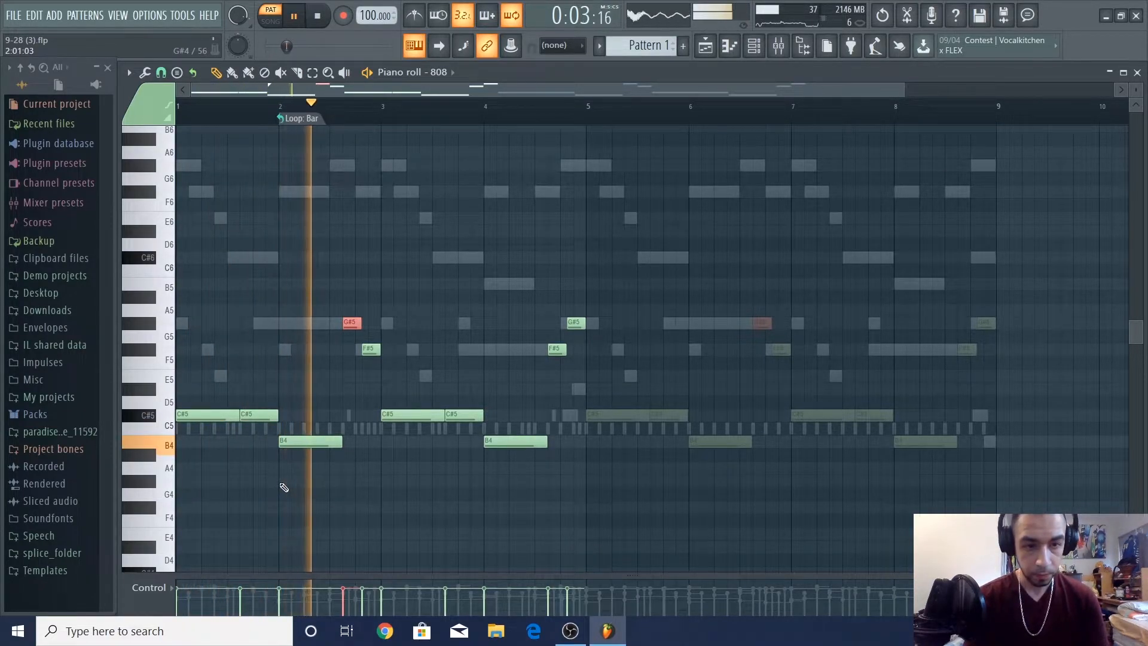
{"action": "scroll", "coordinate": [286, 485], "scroll_direction": "up", "scroll_amount": 3}
- Shorten the second C#5 in bar 3, add another C#5 after it up to bar 4, and audition the line
{"action": "left_click_drag", "start_coordinate": [719, 414], "coordinate": [682, 413]}
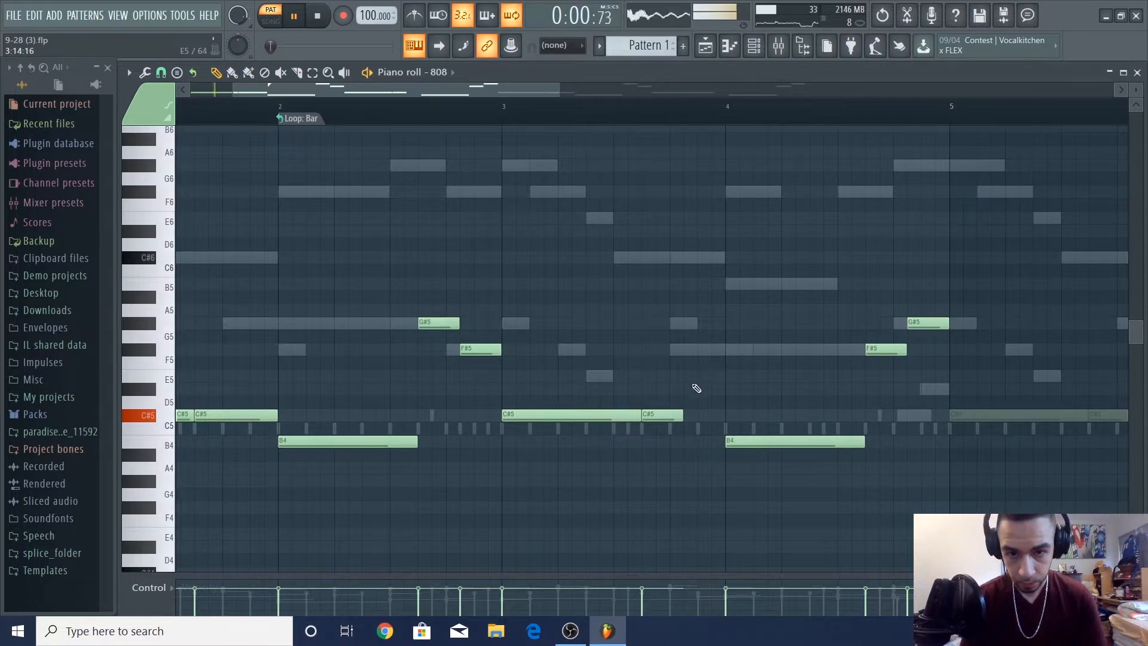
{"action": "left_click", "coordinate": [697, 415]}
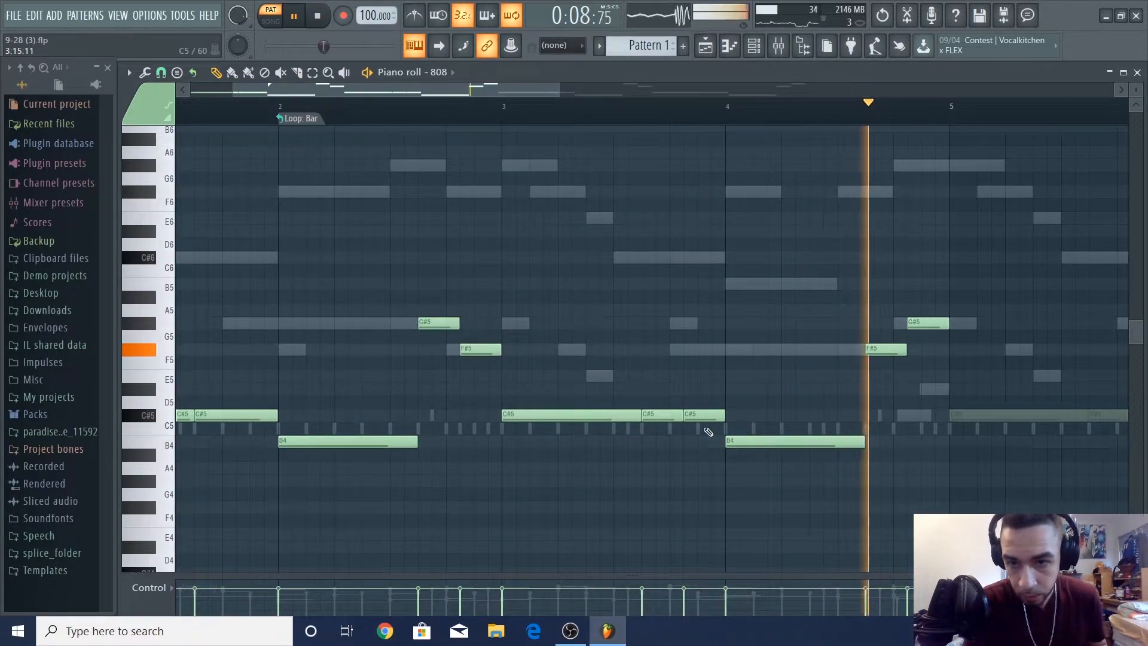
{"action": "key", "text": "space"}
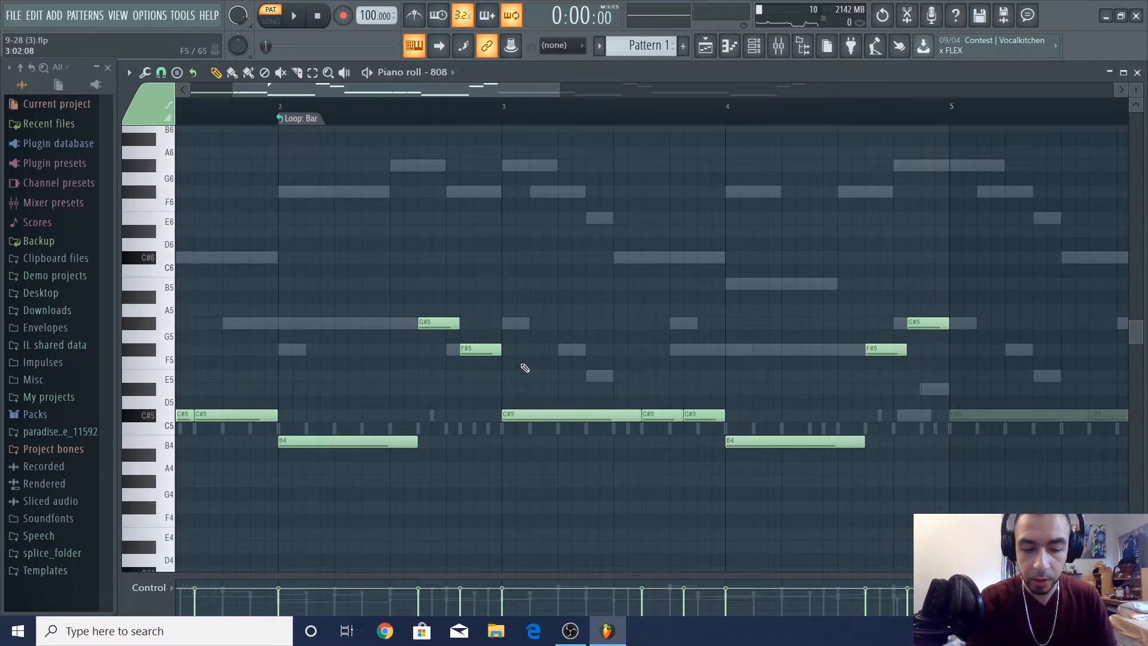
- Duplicate the four-bar 808 line into bars 5 to 8, and replace bar 3's two short closing C#5 notes with one longer note
{"action": "key", "text": "ctrl+b"}
{"action": "scroll", "coordinate": [434, 501], "scroll_direction": "down", "scroll_amount": 4}
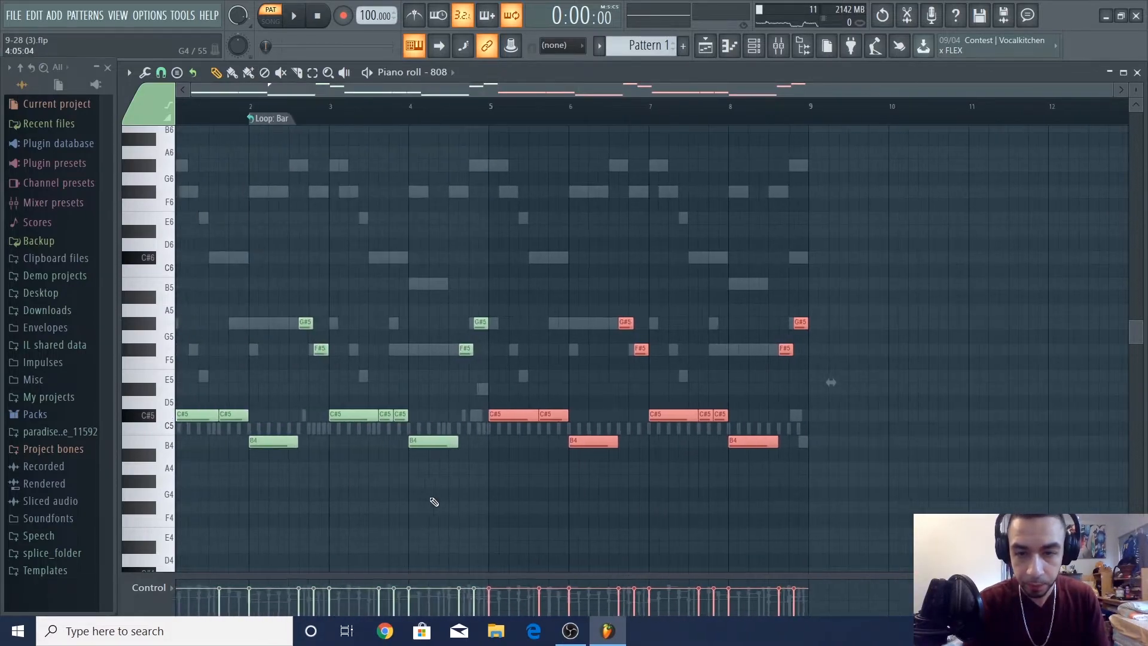
{"action": "left_click", "coordinate": [396, 417]}
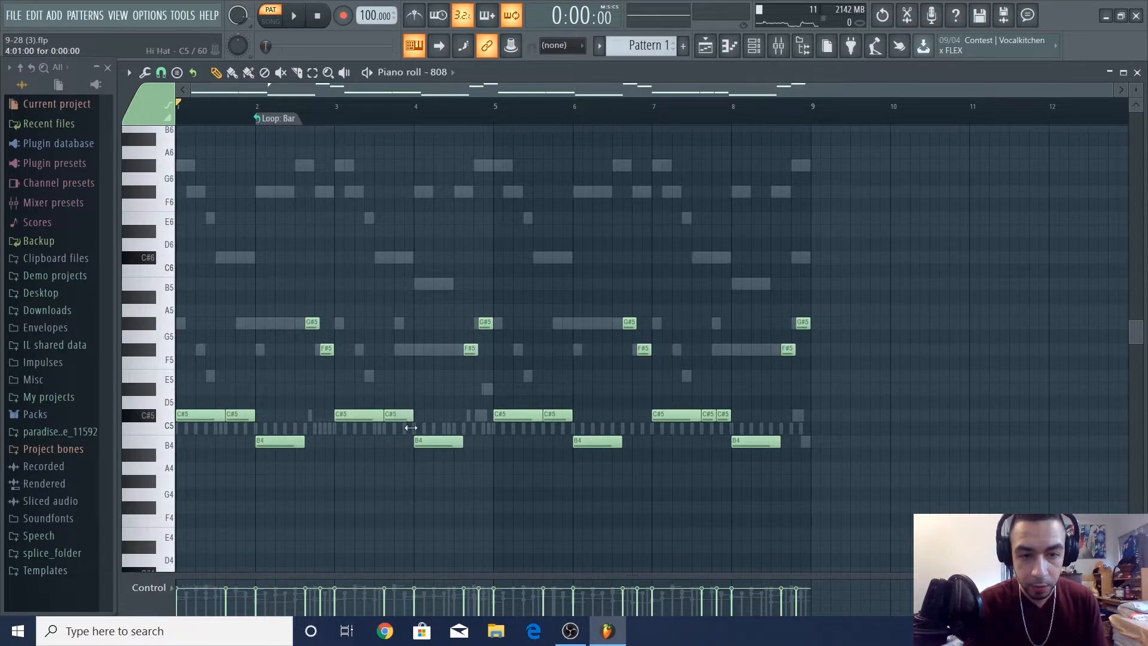
{"action": "scroll", "coordinate": [428, 458], "scroll_direction": "up", "scroll_amount": 4}
{"action": "scroll", "coordinate": [402, 489], "scroll_direction": "down", "scroll_amount": 3}
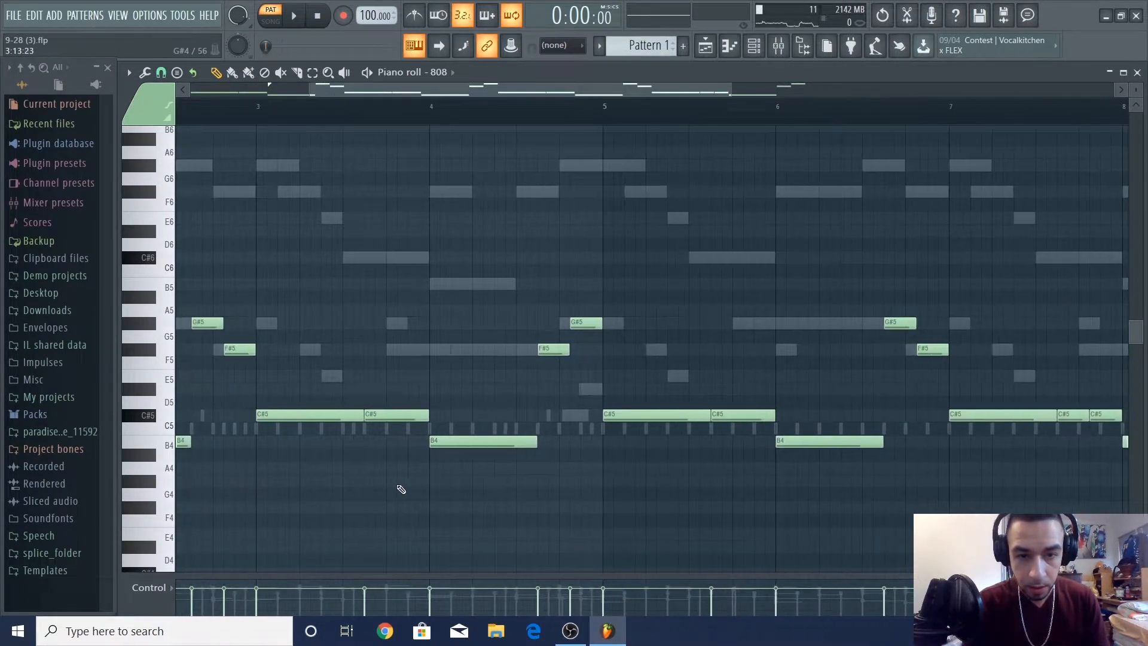
{"action": "scroll", "coordinate": [401, 489], "scroll_direction": "up", "scroll_amount": 4}
{"action": "scroll", "coordinate": [401, 489], "scroll_direction": "down", "scroll_amount": 4}
{"action": "scroll", "coordinate": [402, 489], "scroll_direction": "down", "scroll_amount": 2}
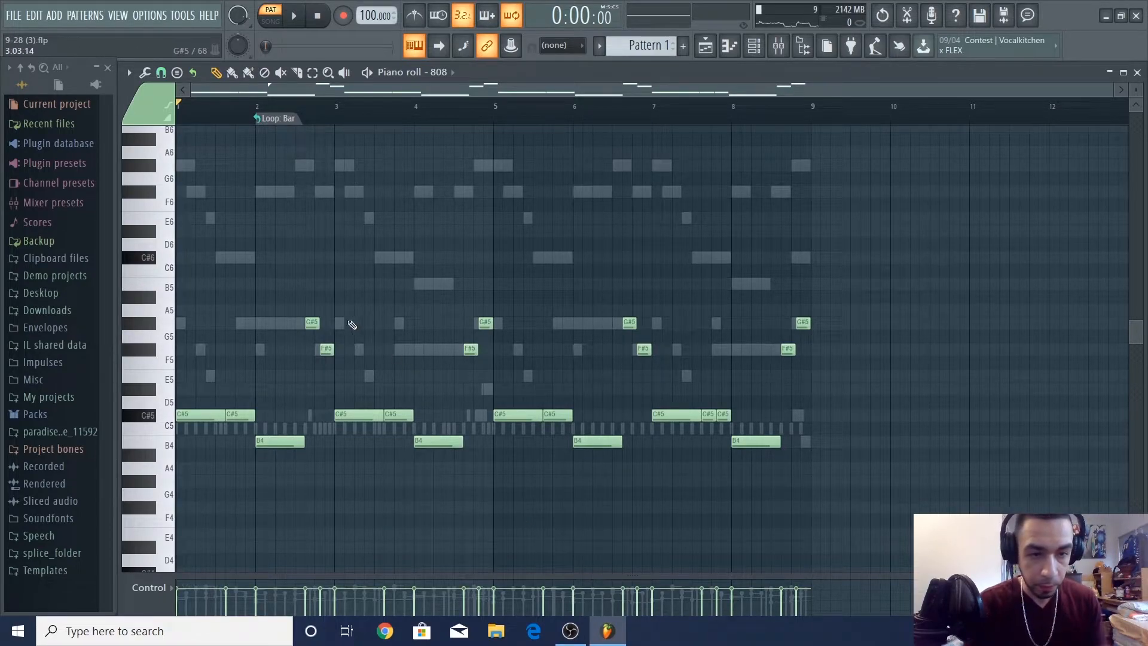
- Lower the G#5 in bar 2 by an octave to G#4 and play through the pattern
{"action": "left_click_drag", "start_coordinate": [351, 322], "coordinate": [294, 322]}
{"action": "key", "text": "ctrl+Down"}
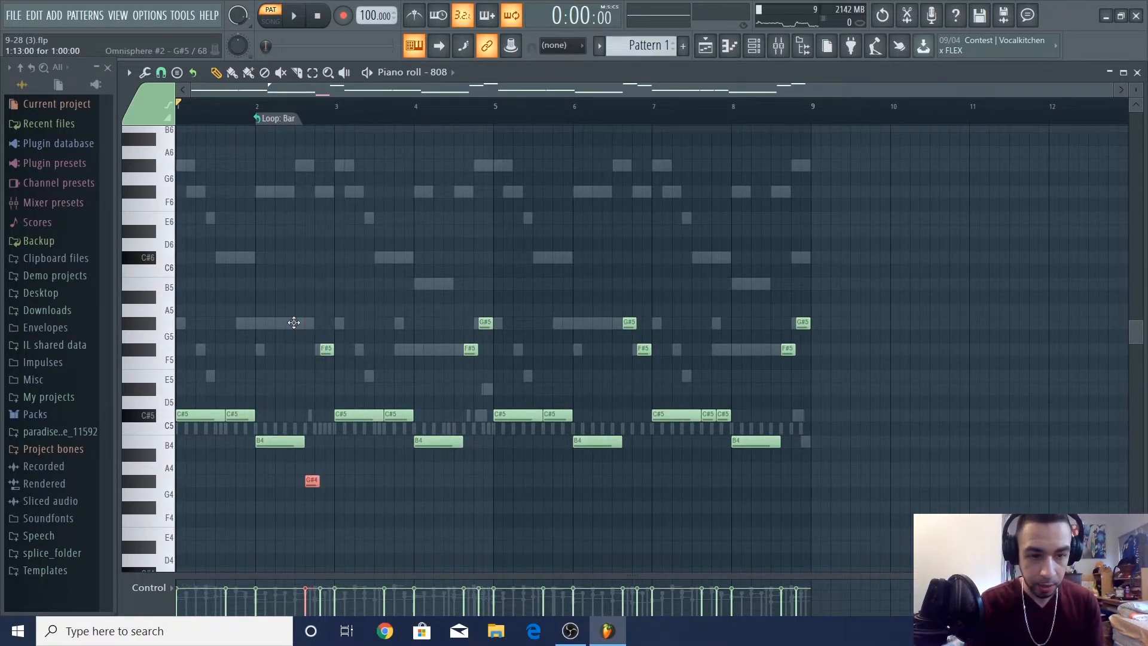
{"action": "key", "text": "space"}
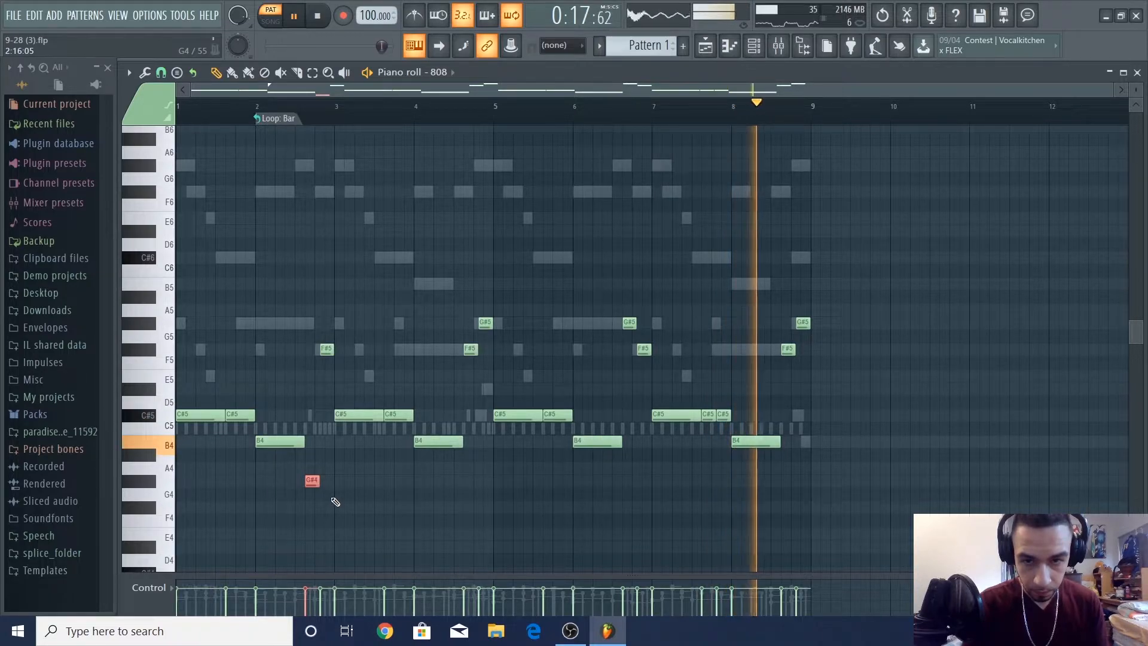
{"action": "key", "text": "space"}
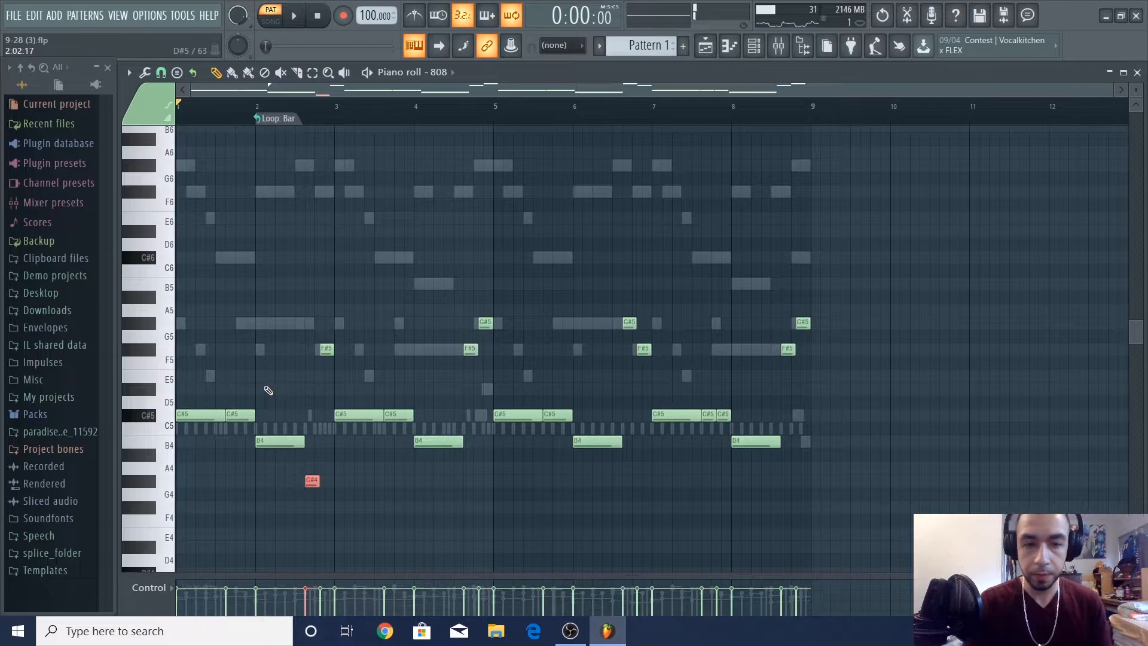
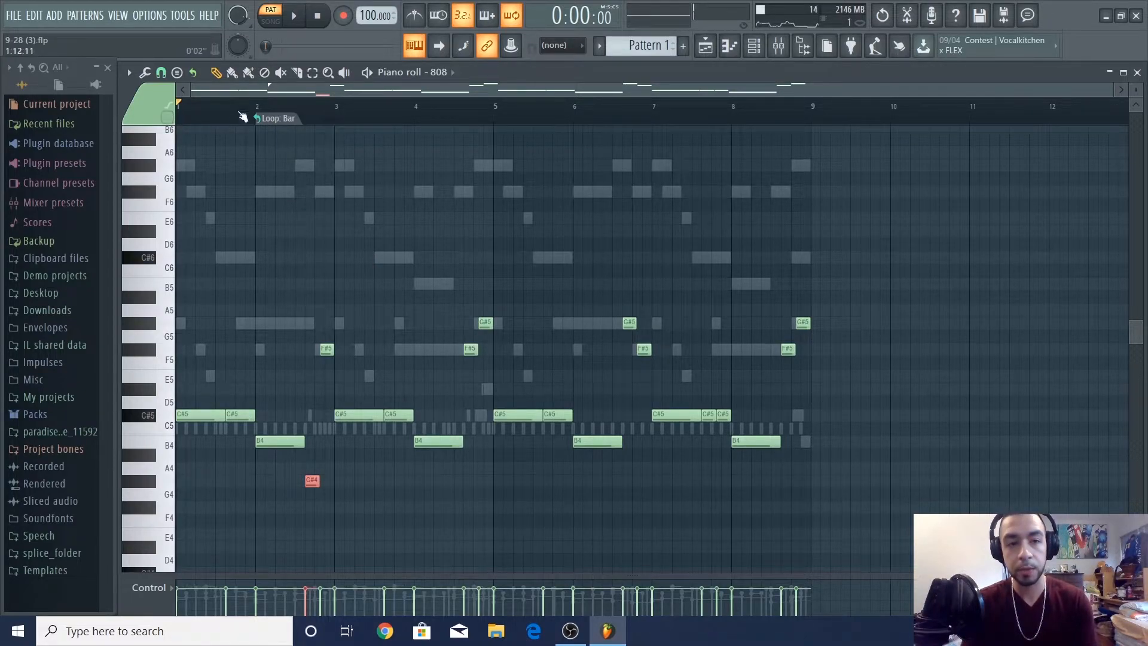
- Try an F#5 slide note over the B4 in bar 4 during playback, and remove it
{"action": "left_click", "coordinate": [583, 259]}
{"action": "left_click_drag", "start_coordinate": [586, 259], "coordinate": [430, 349]}
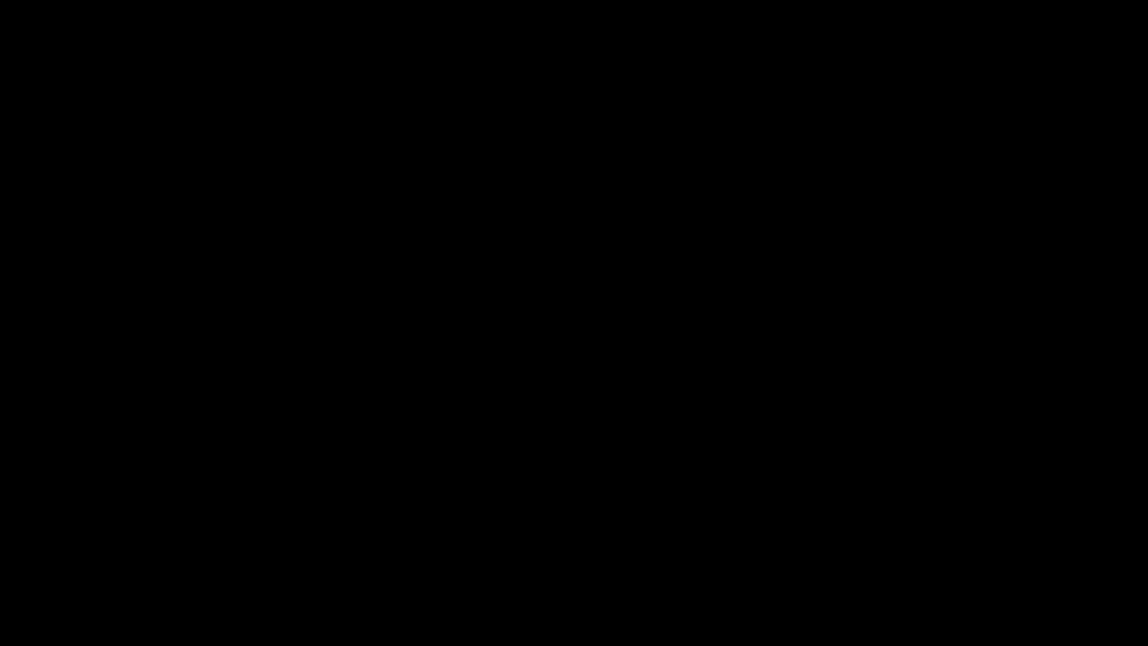
{"action": "key", "text": "space"}
{"action": "left_click", "coordinate": [330, 119]}
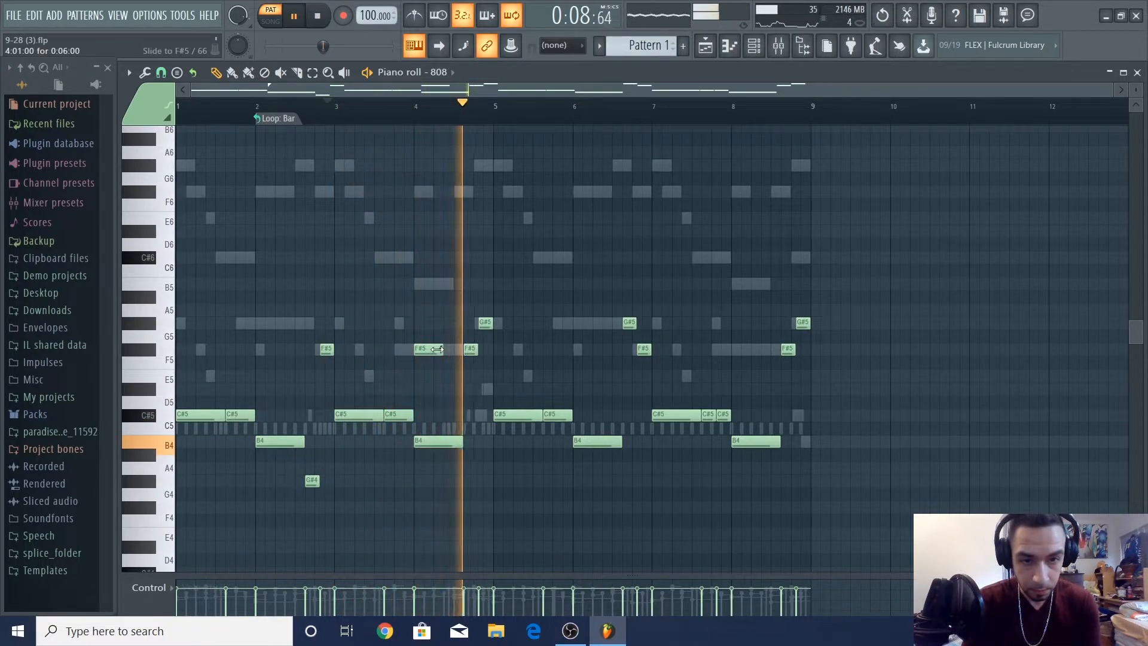
{"action": "left_click_drag", "start_coordinate": [437, 350], "coordinate": [443, 351]}
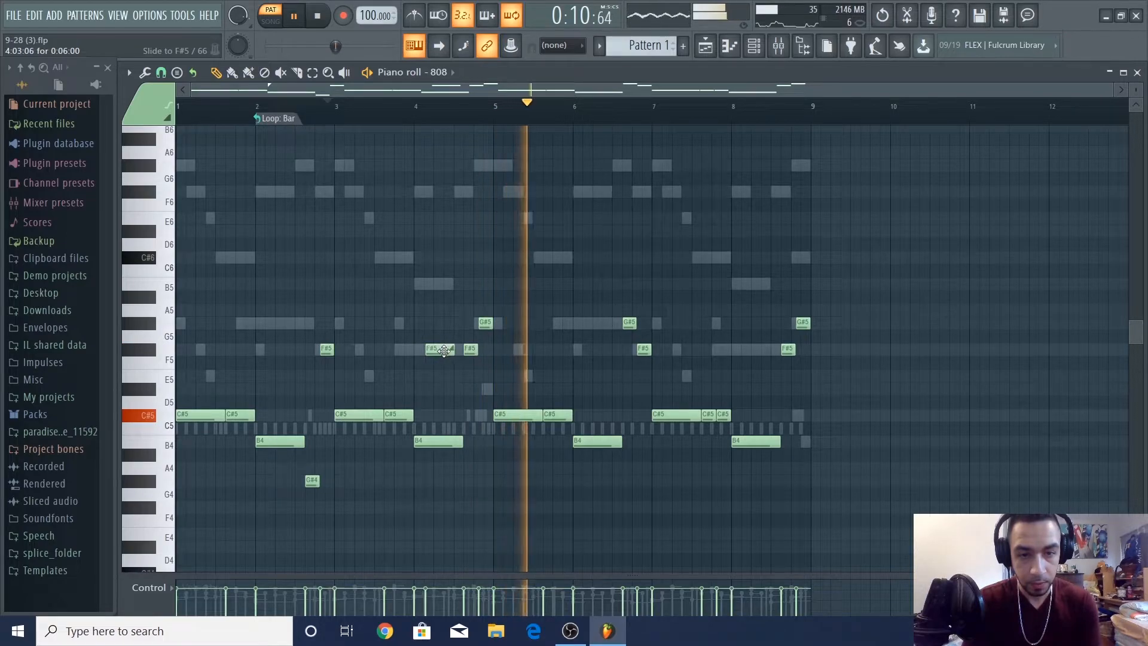
{"action": "right_click", "coordinate": [443, 351]}
{"action": "key", "text": "space"}
- Add a slide note just before the F#5 in bar 4 and set it to F#5, trying the line an octave higher in between
{"action": "key", "text": "ctrl+Up"}
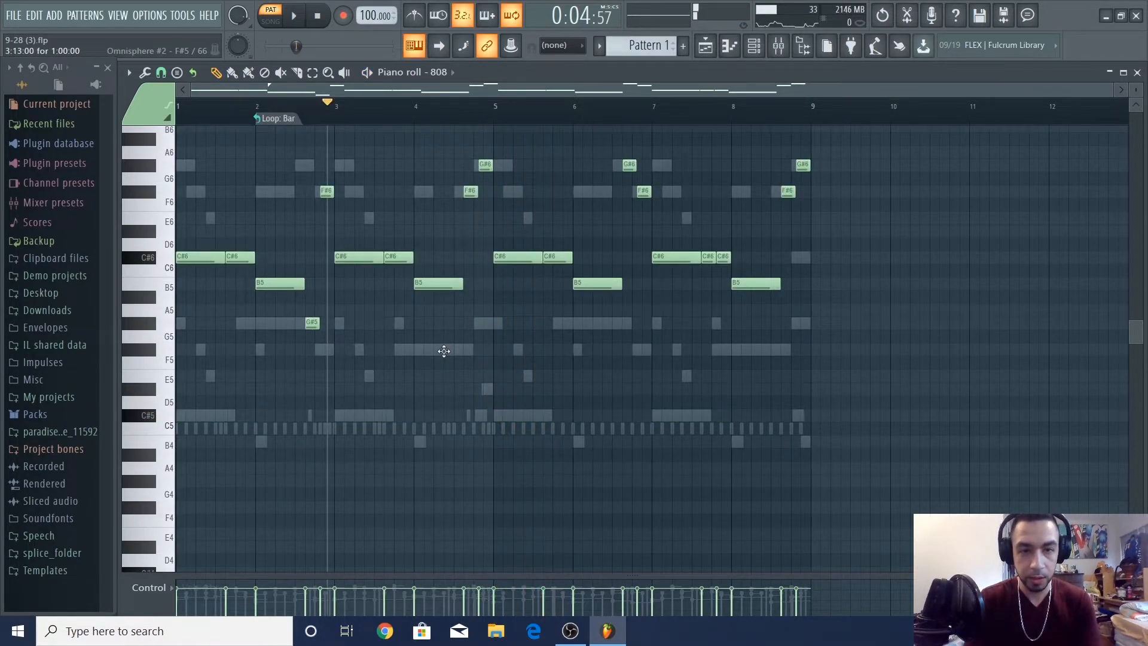
{"action": "left_click", "coordinate": [436, 152]}
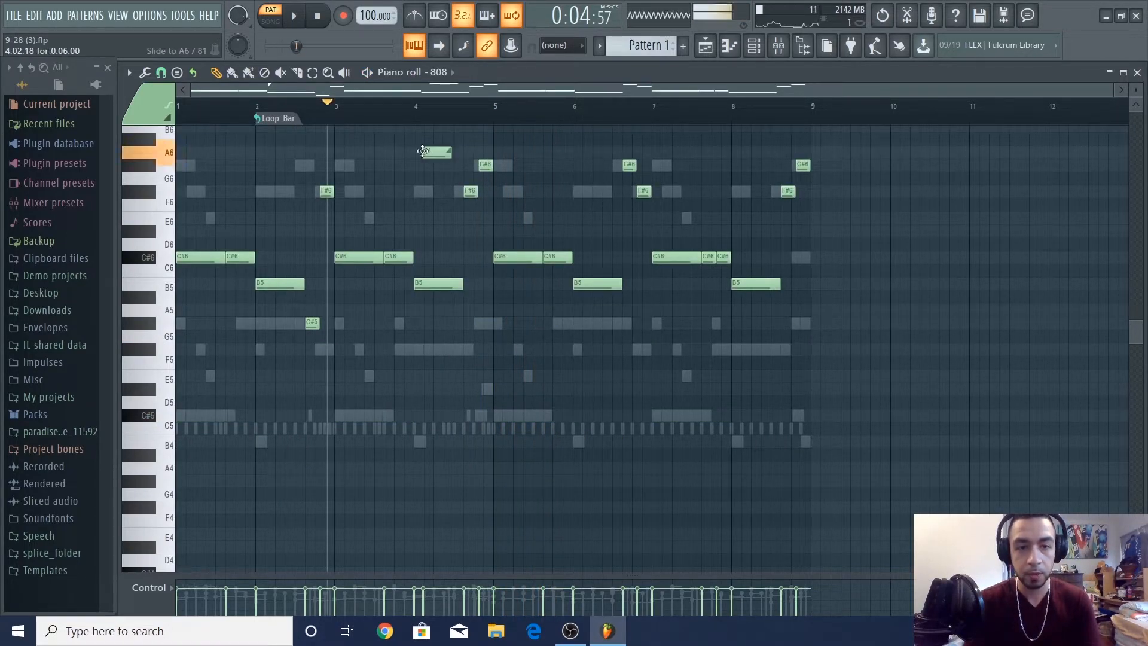
{"action": "mouse_move", "coordinate": [440, 154]}
{"action": "left_mouse_down"}
{"action": "mouse_move", "coordinate": [446, 180]}
{"action": "mouse_move", "coordinate": [454, 165]}
{"action": "left_mouse_up"}
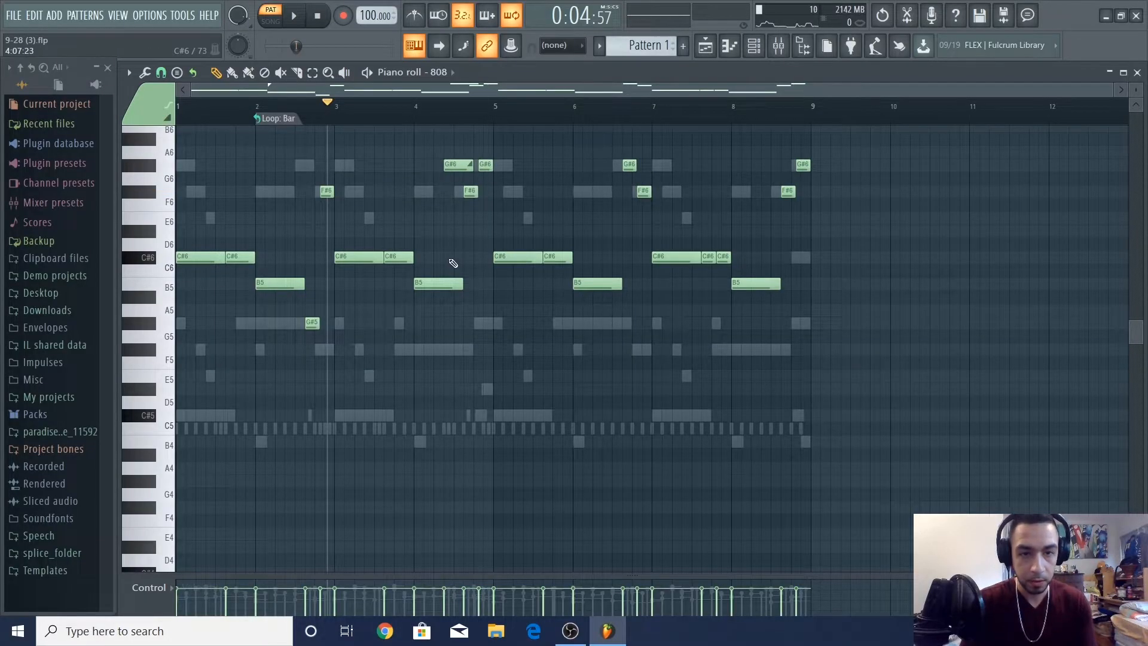
{"action": "key", "text": "ctrl+Down"}
{"action": "left_click_drag", "start_coordinate": [463, 324], "coordinate": [461, 350]}
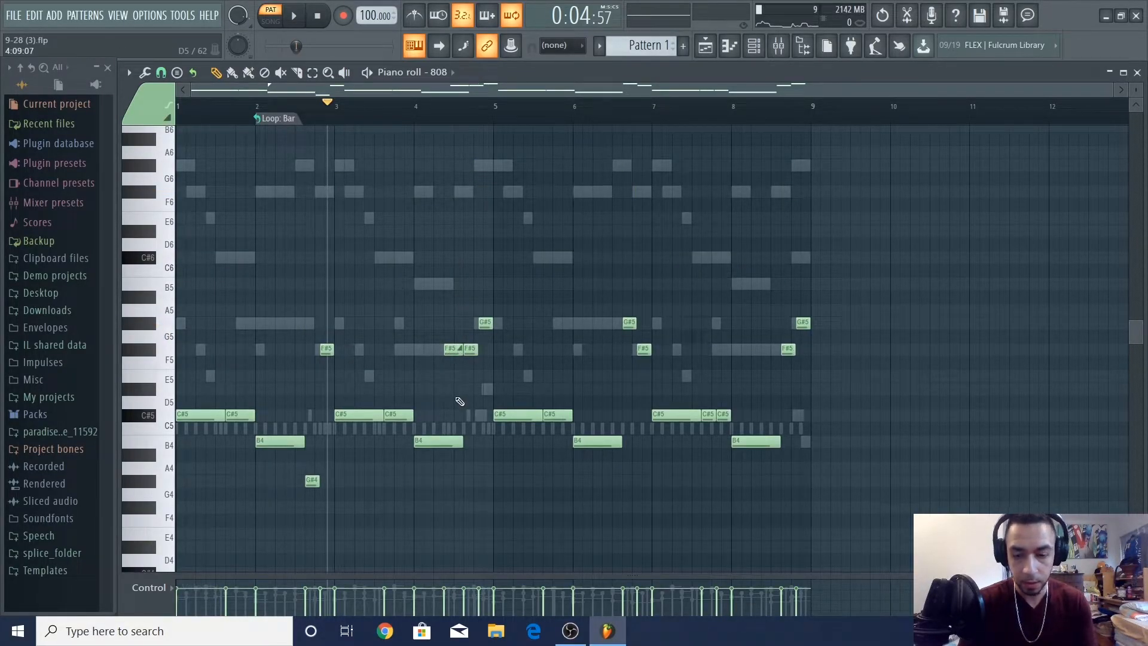
- Transpose the whole 808 line up one octave during playback, and stop playback
{"action": "key", "text": "space"}
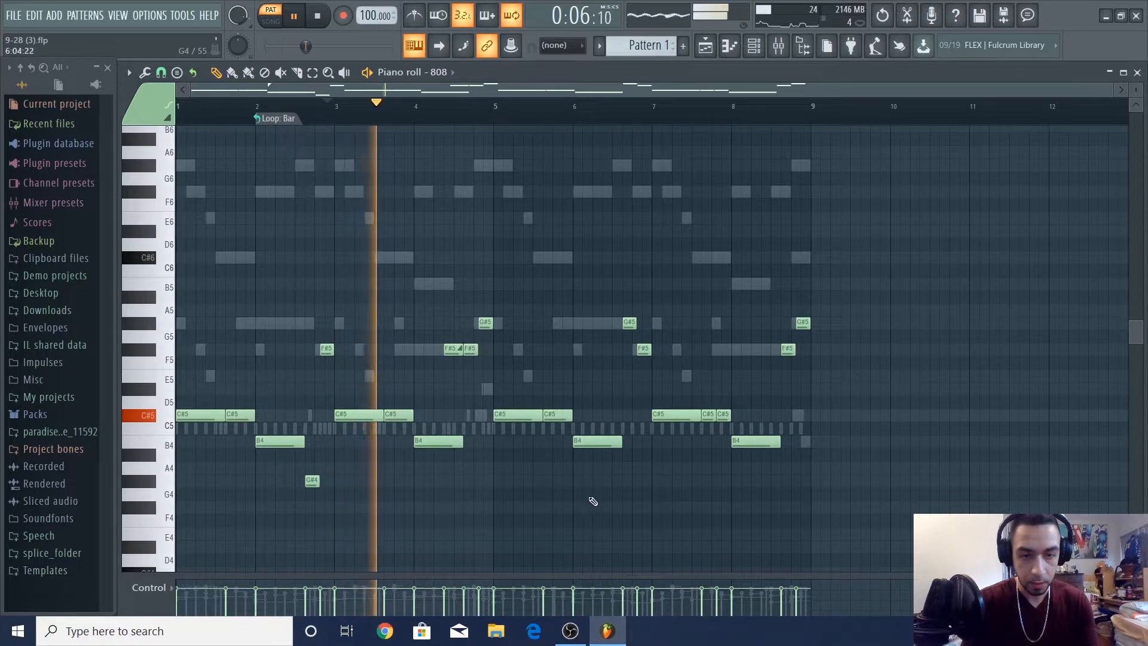
{"action": "key", "text": "ctrl+Up"}
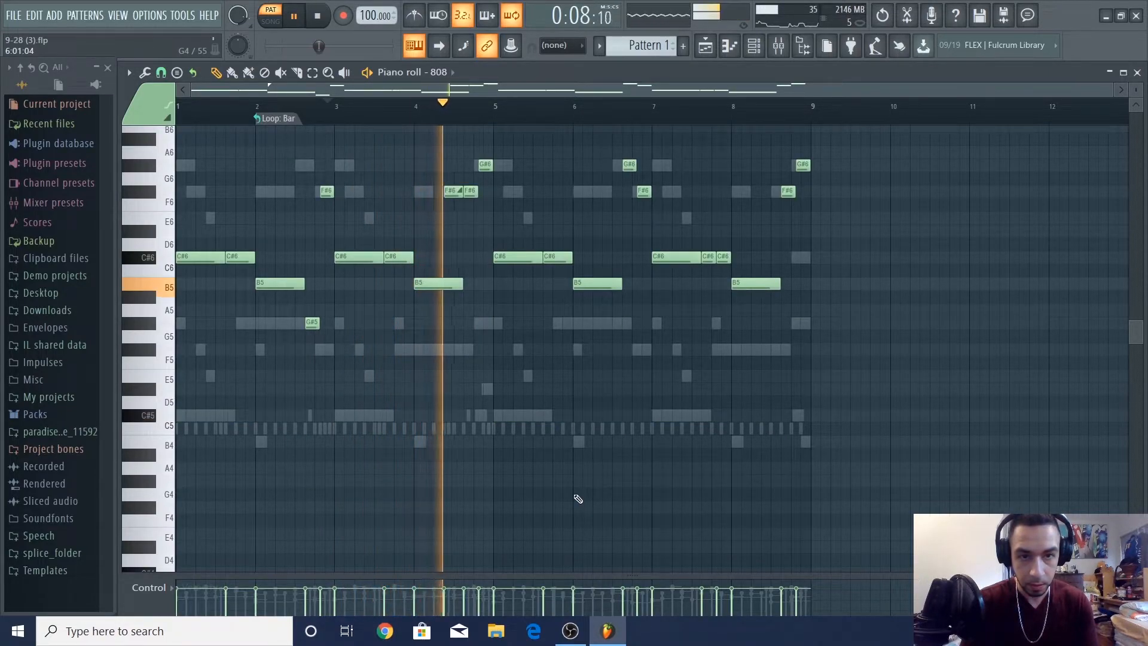
{"action": "key", "text": "space"}
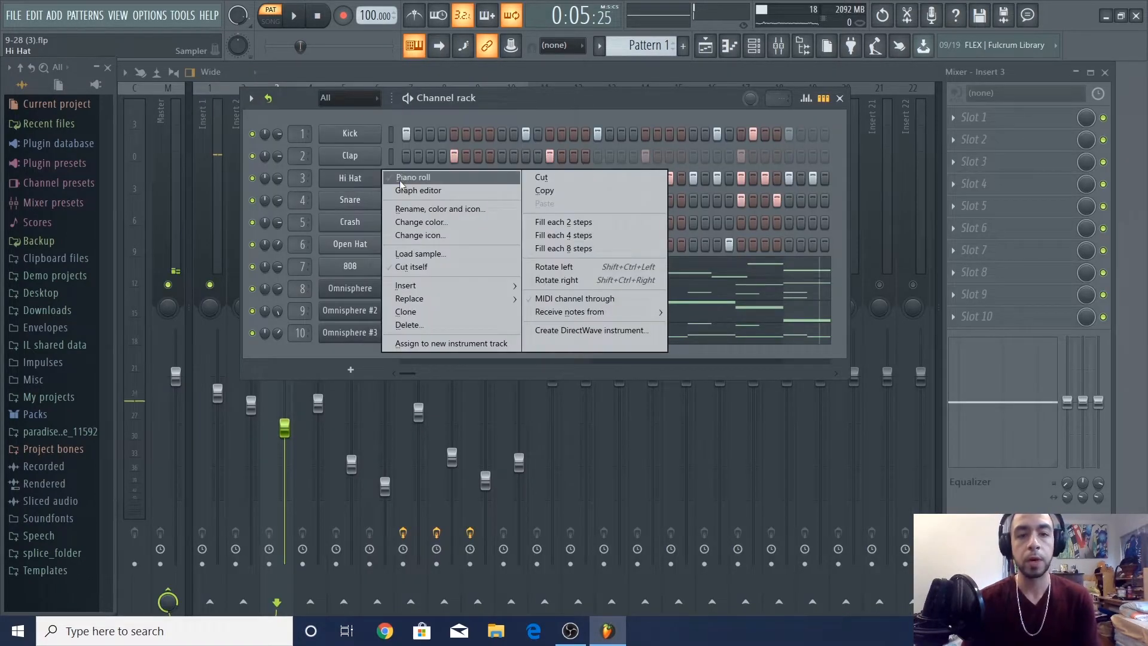
- In the Hi Hat piano roll, add an extra C5 hit in bar 1 and another in bar 2 while auditioning the pattern
{"action": "left_click", "coordinate": [406, 177]}
{"action": "scroll", "coordinate": [197, 505], "scroll_direction": "up", "scroll_amount": 5}
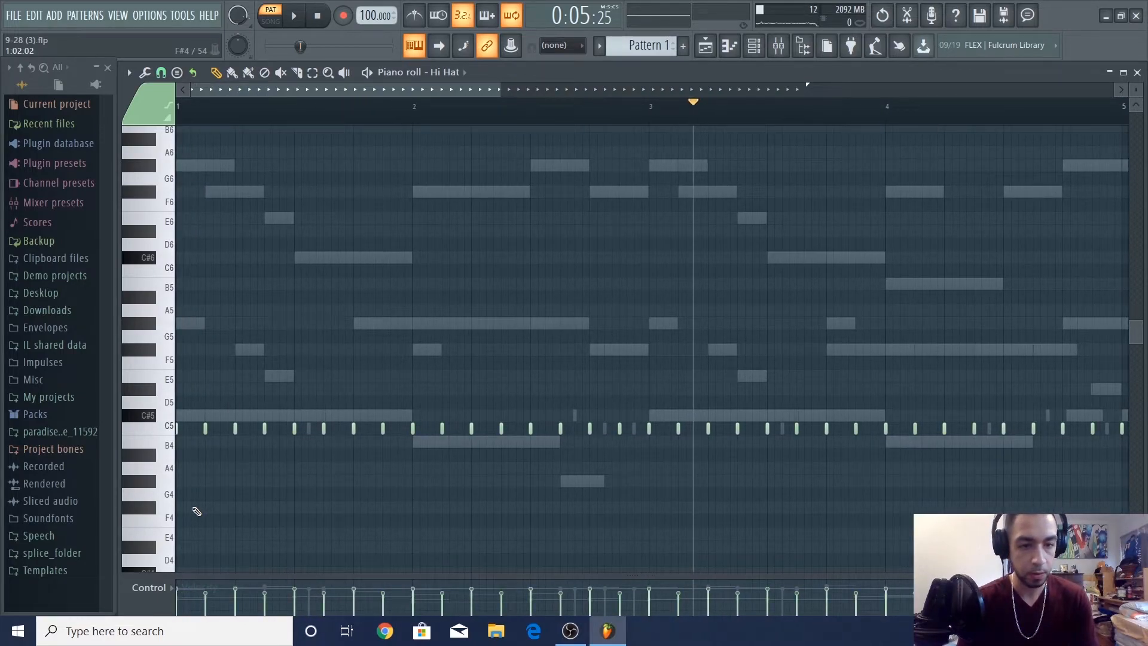
{"action": "key", "text": "space"}
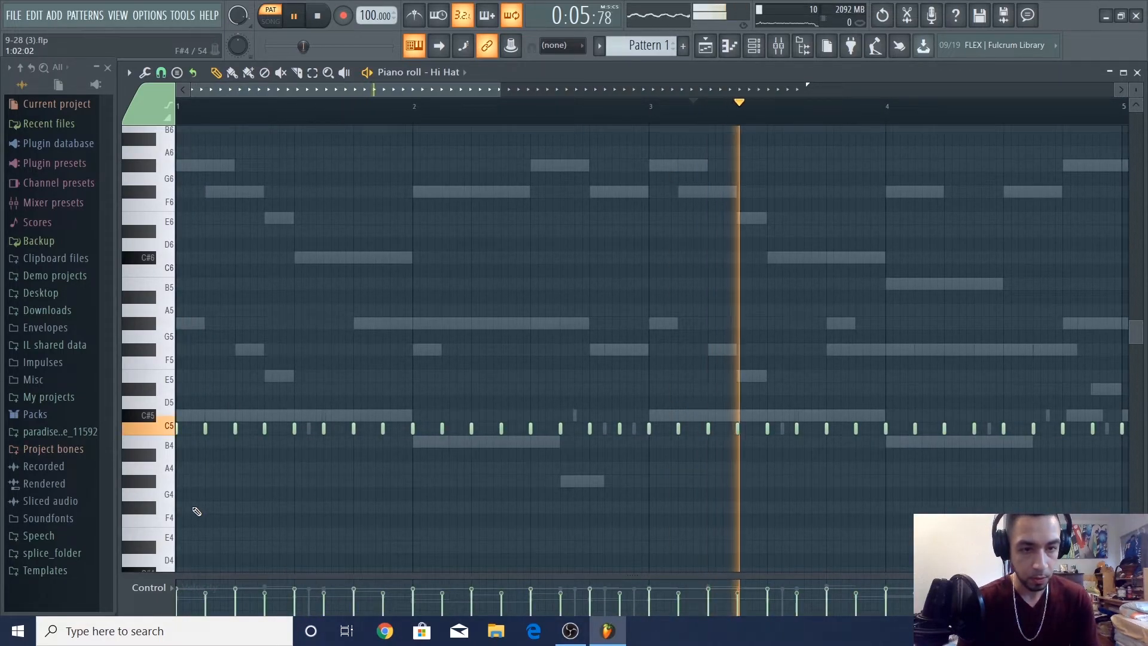
{"action": "left_click_drag", "start_coordinate": [958, 109], "coordinate": [8, 315]}
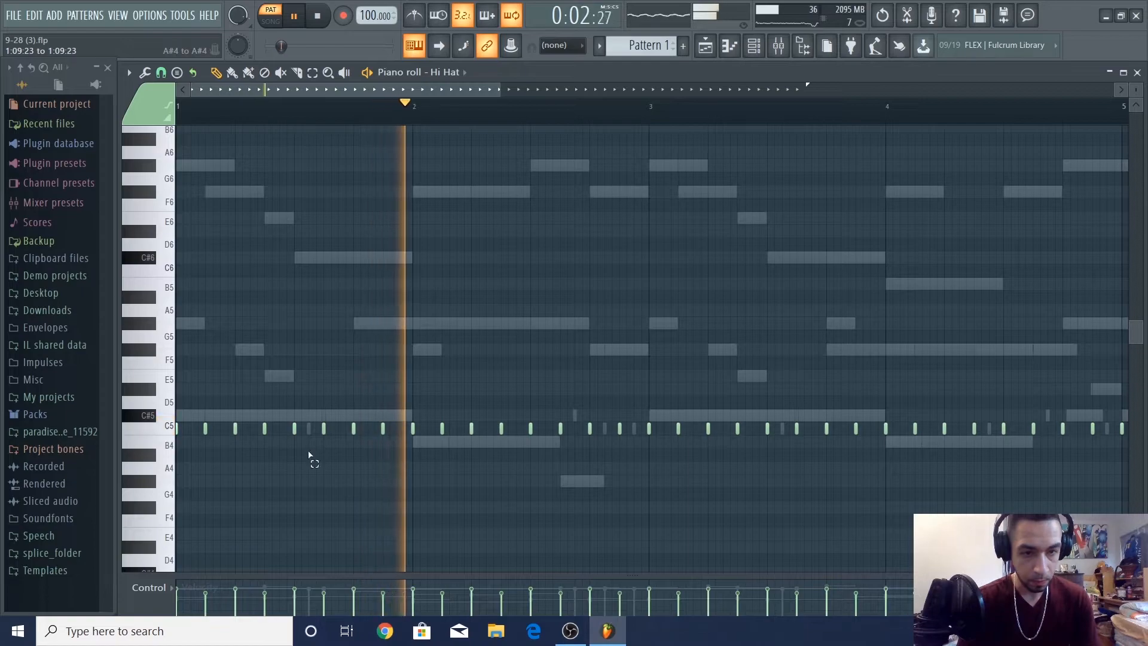
{"action": "key", "text": "space"}
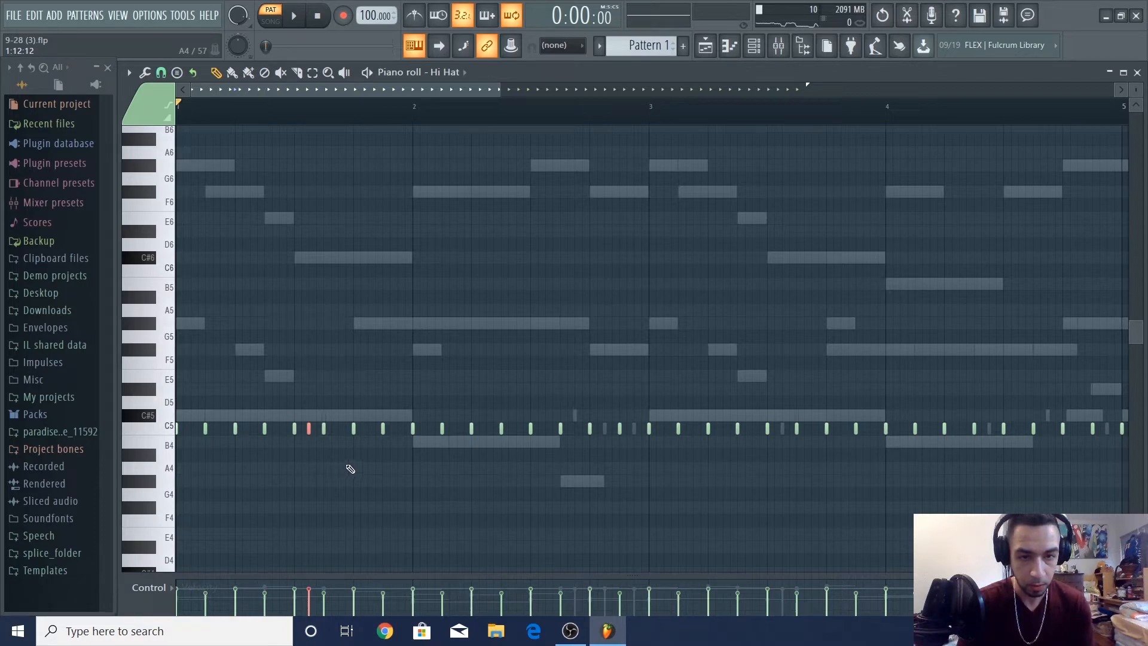
{"action": "key", "text": "space"}
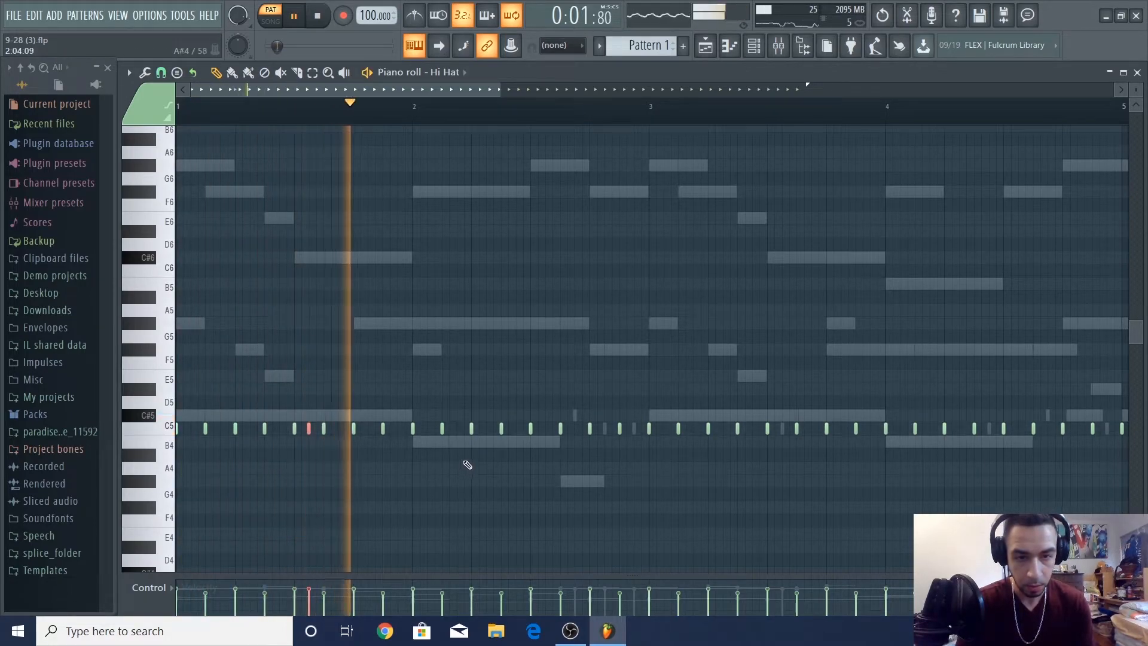
{"action": "left_click", "coordinate": [457, 428]}
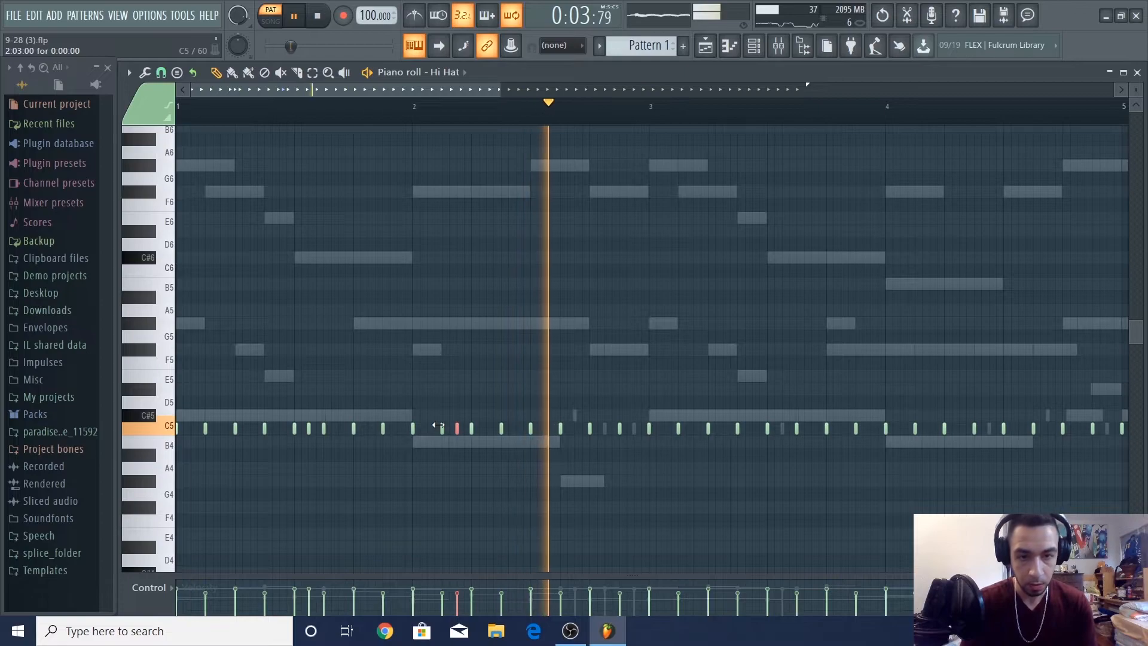
{"action": "key", "text": "space"}
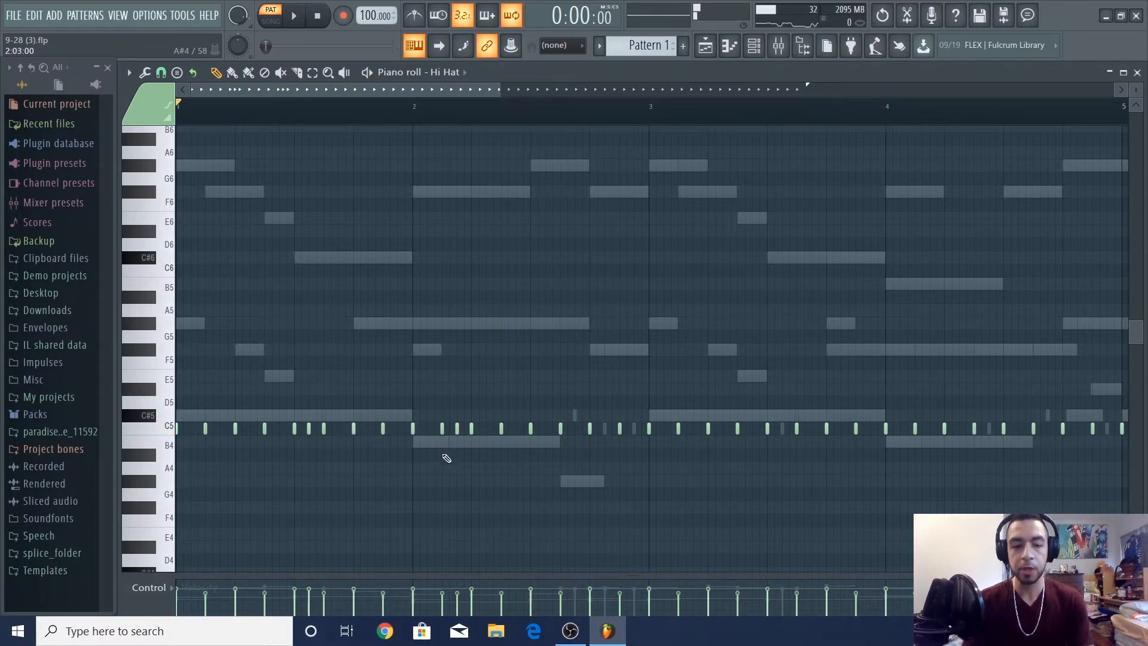
- Transpose all the hi-hat notes up one semitone to C#5 and audition the pattern briefly
{"action": "key", "text": "shift+Up"}
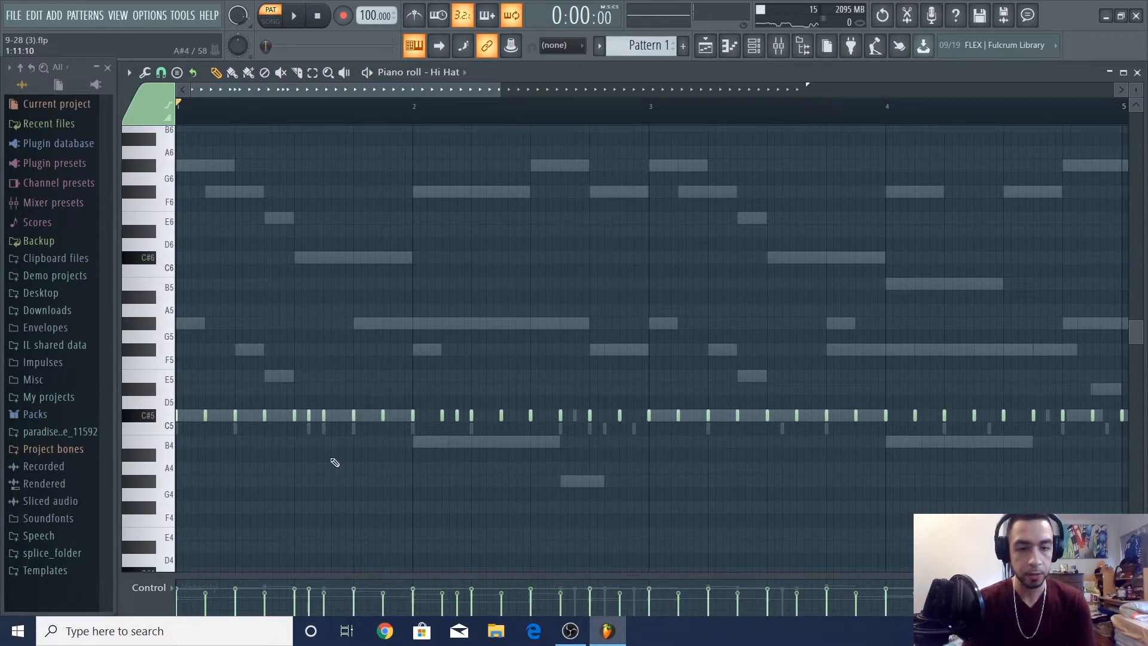
{"action": "key", "text": "space"}
{"action": "key", "text": "space"}
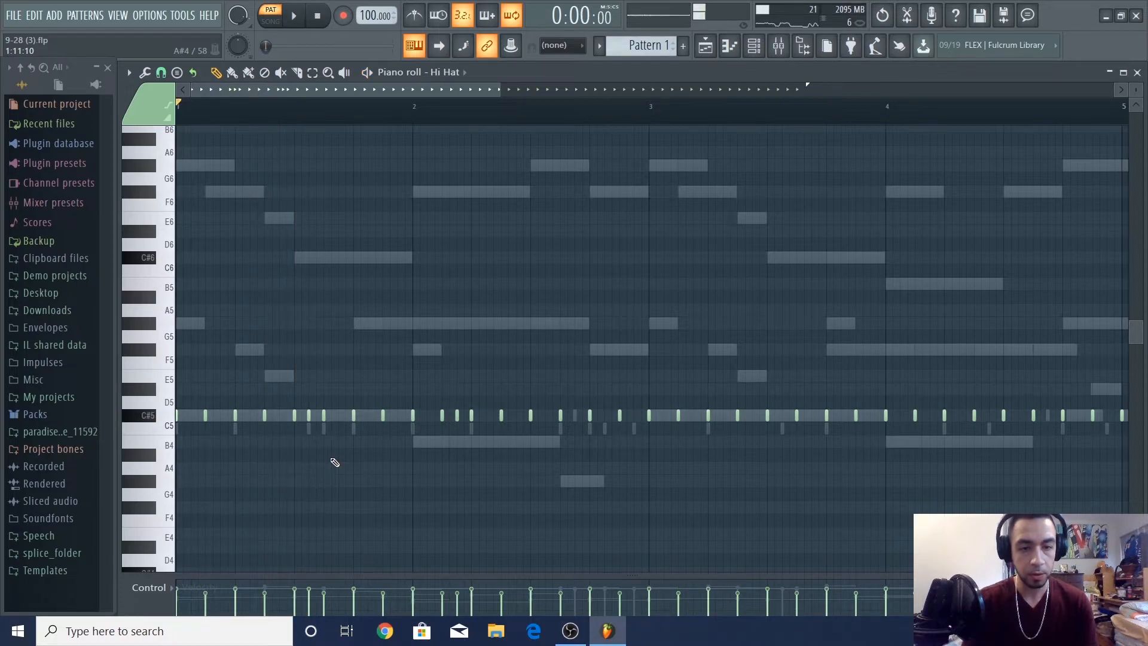
- Lower the three quick hi-hat hits in bar 2 to B4, raise those in bar 4 to D#5, and add faster rolls late in both bars
{"action": "left_click_drag", "start_coordinate": [492, 493], "coordinate": [430, 405]}
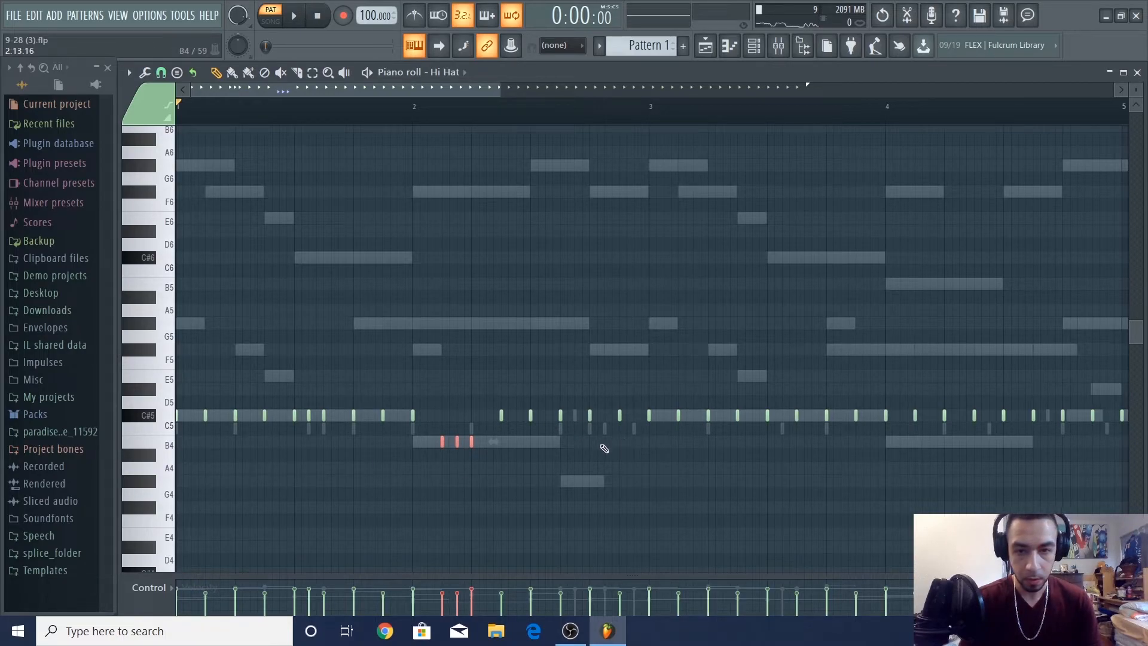
{"action": "scroll", "coordinate": [605, 448], "scroll_direction": "up", "scroll_amount": 3, "text": "ctrl"}
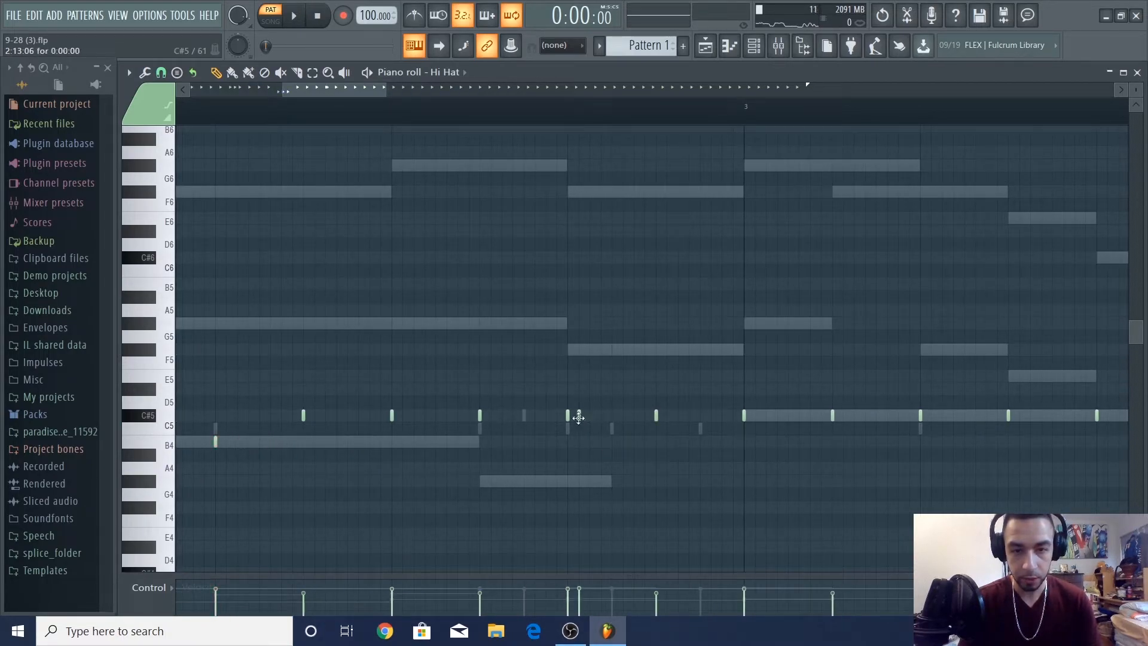
{"action": "scroll", "coordinate": [591, 505], "scroll_direction": "down", "scroll_amount": 3, "text": "ctrl"}
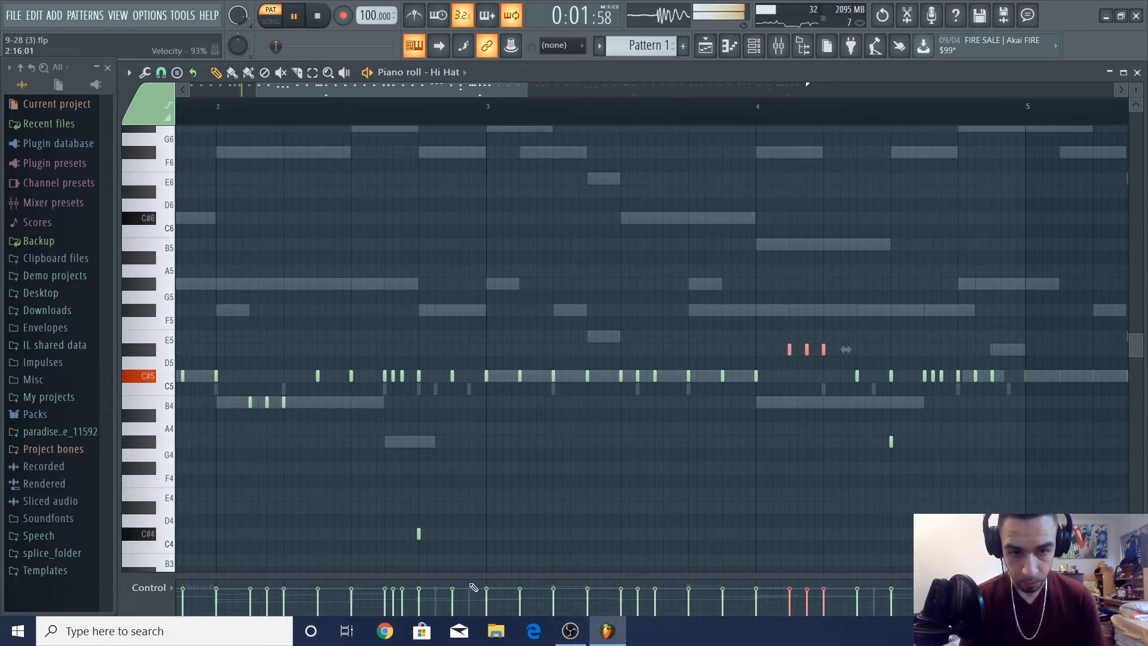
{"action": "scroll", "coordinate": [602, 533], "scroll_direction": "down", "scroll_amount": 4, "text": "ctrl"}
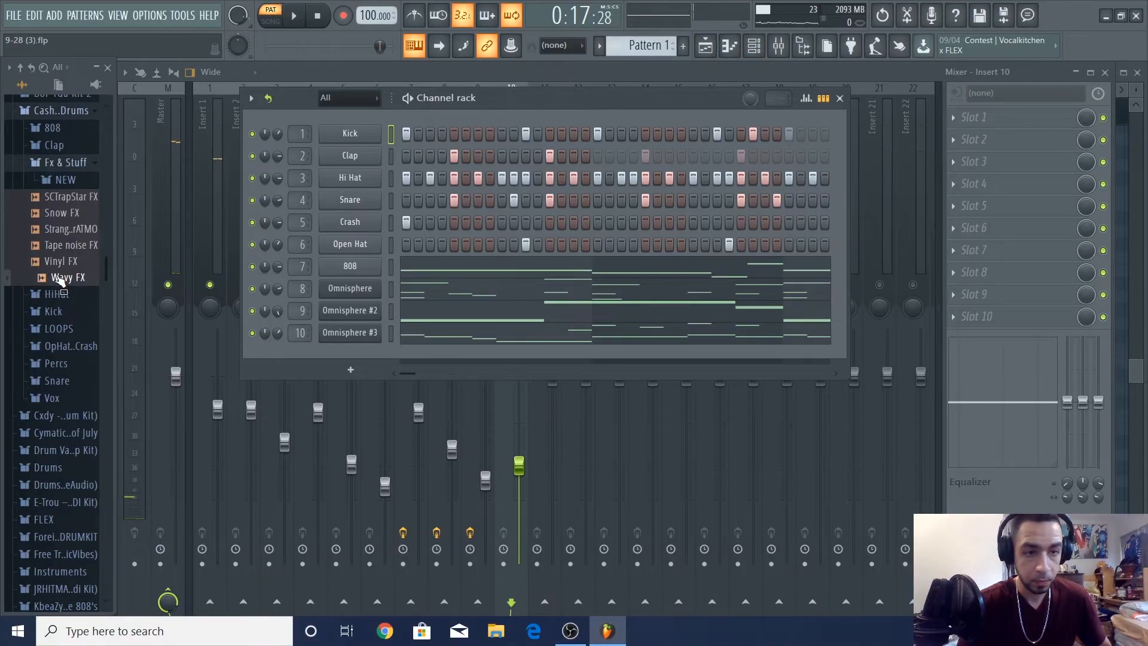
- Add the Wavy FX sample from the Fx & Stuff folder as a new channel and route it to mixer track 11
{"action": "left_click_drag", "start_coordinate": [60, 279], "coordinate": [222, 365]}
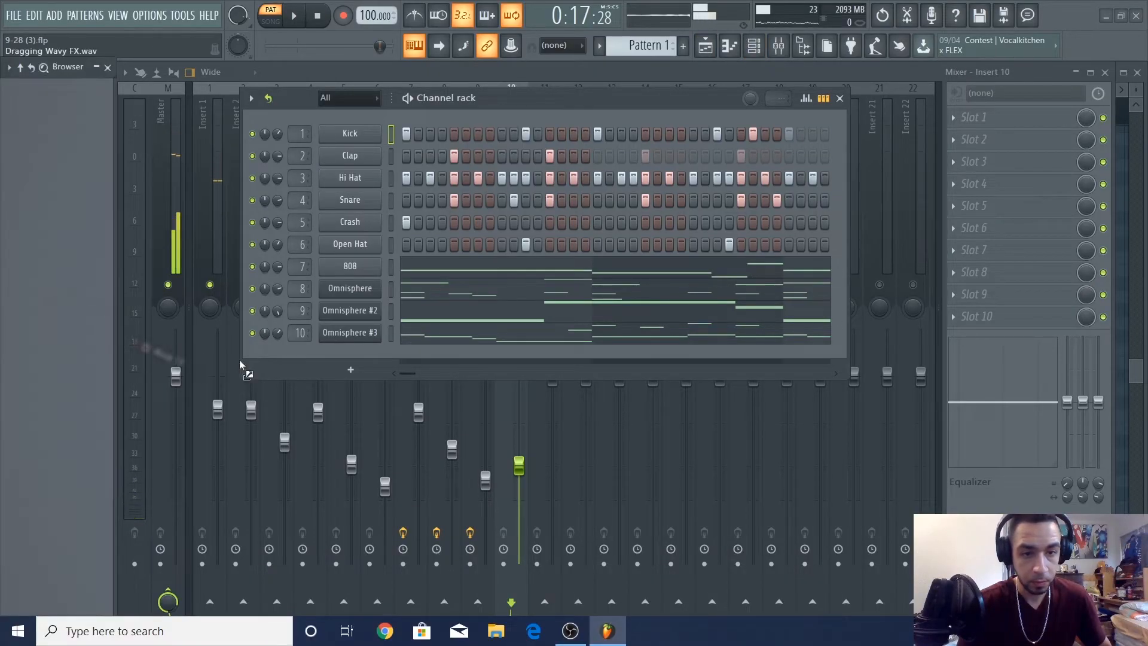
{"action": "left_click_drag", "start_coordinate": [332, 343], "coordinate": [334, 351]}
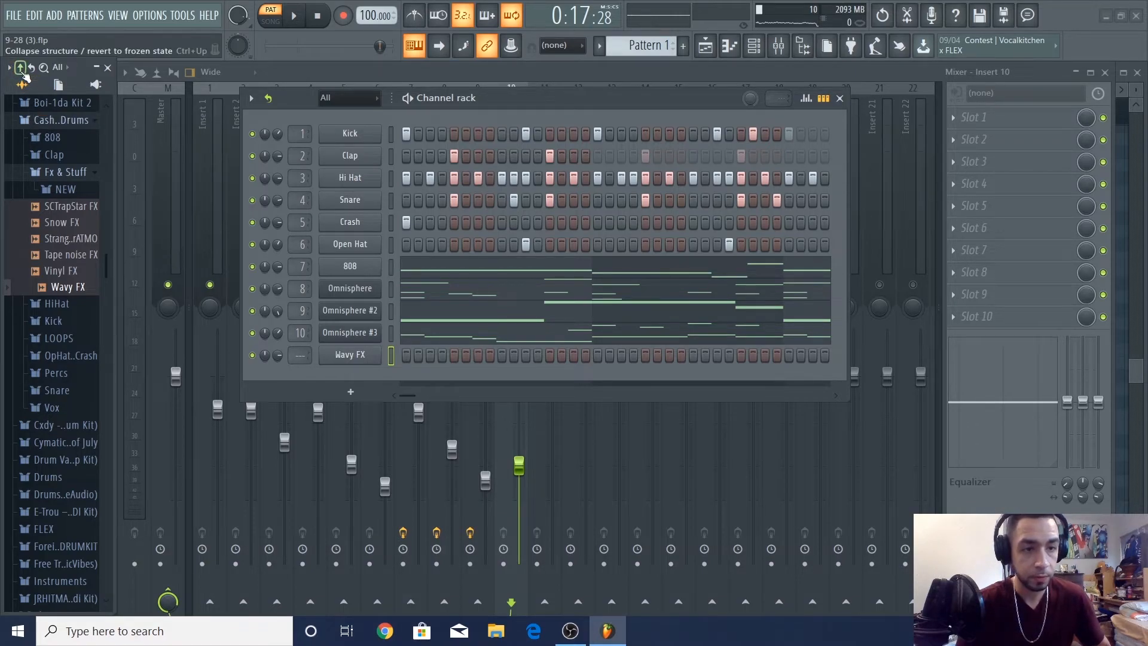
{"action": "left_click", "coordinate": [21, 69]}
{"action": "left_click_drag", "start_coordinate": [301, 359], "coordinate": [301, 340]}
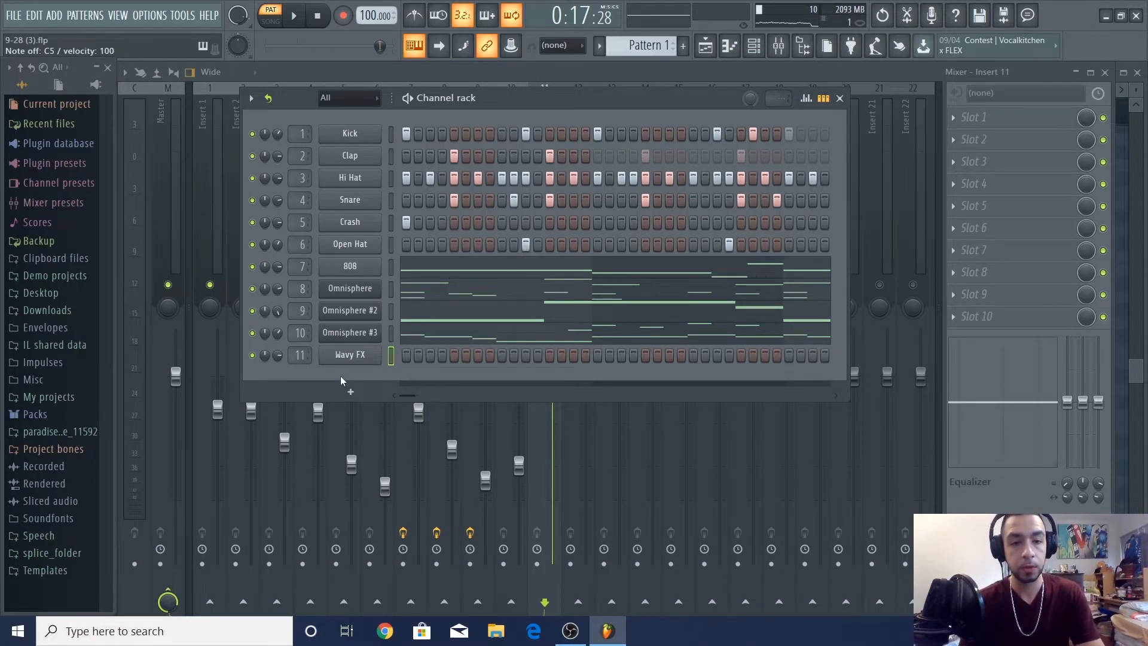
- Enable mixer Insert 11 and lower its volume fader to about the level of Insert 10
{"action": "left_click", "coordinate": [583, 78]}
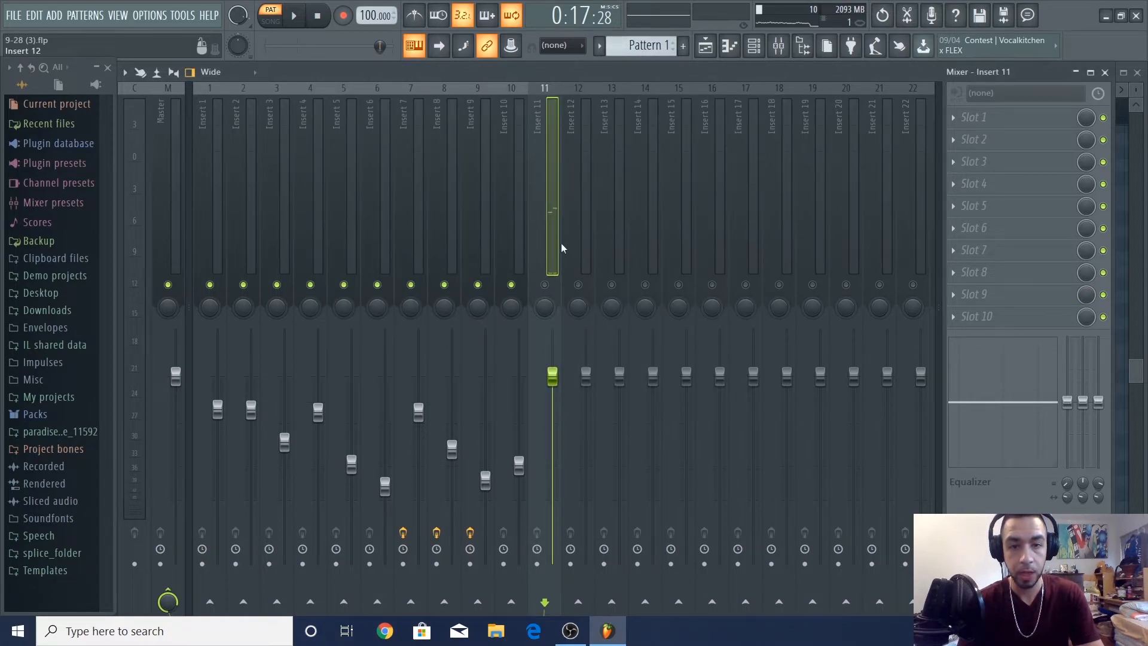
{"action": "left_click", "coordinate": [545, 285]}
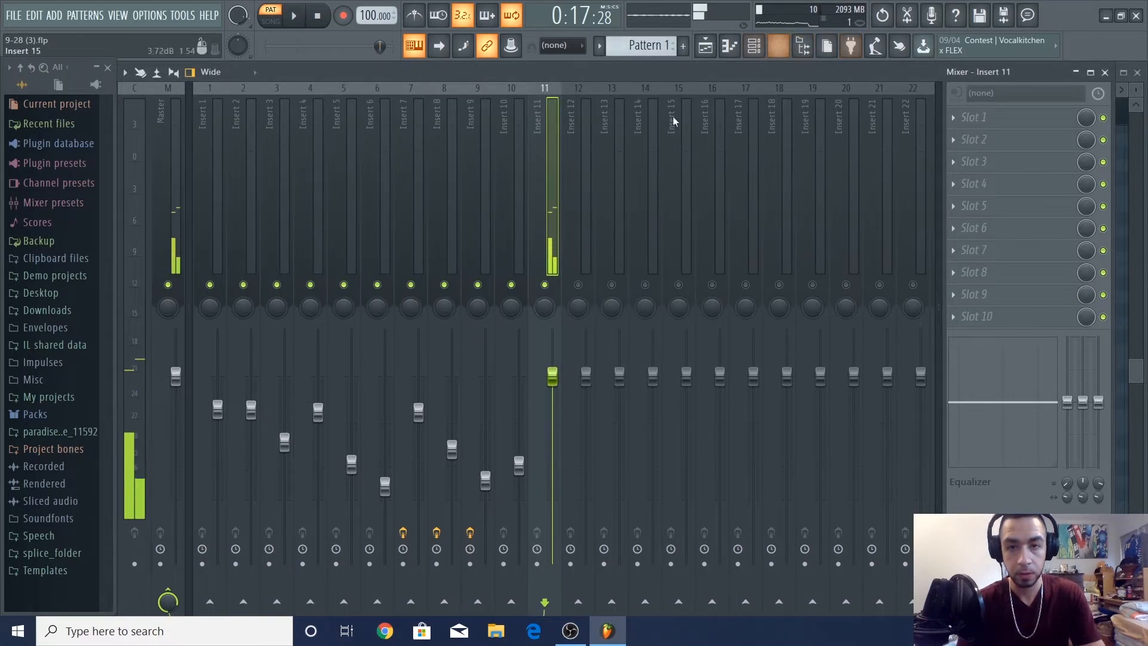
{"action": "left_click_drag", "start_coordinate": [555, 382], "coordinate": [555, 463]}
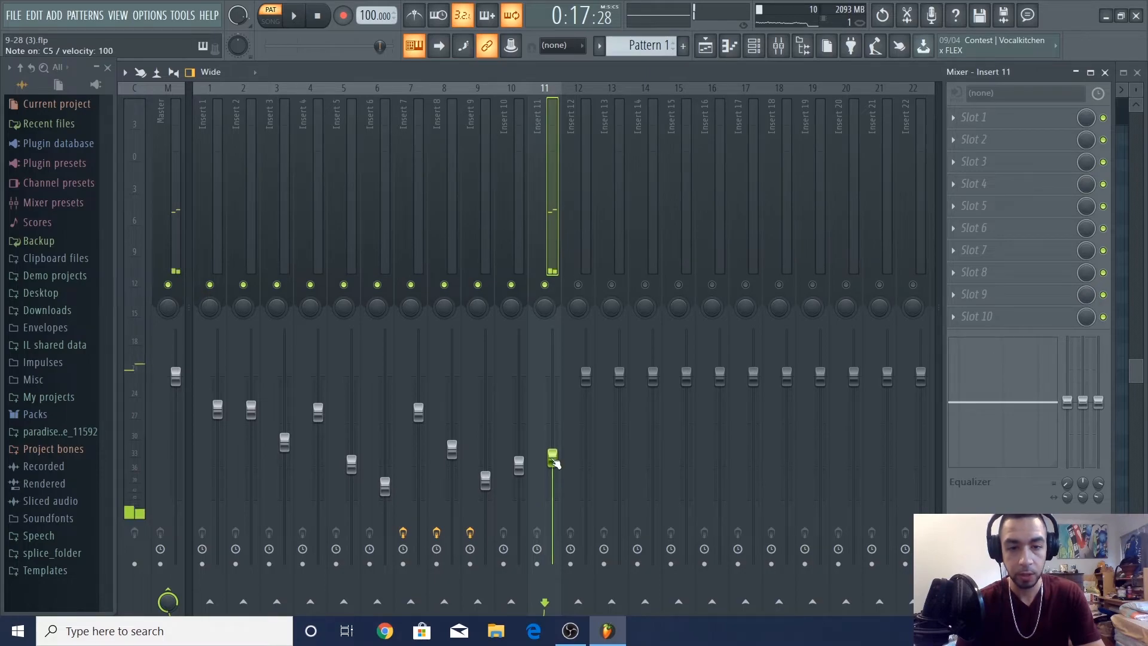
- Place Wavy FX notes on G#5 at bars 1 and 5 and on C#5 at bars 3 and 7, and play the pattern
{"action": "left_click", "coordinate": [754, 45]}
{"action": "right_click", "coordinate": [362, 356]}
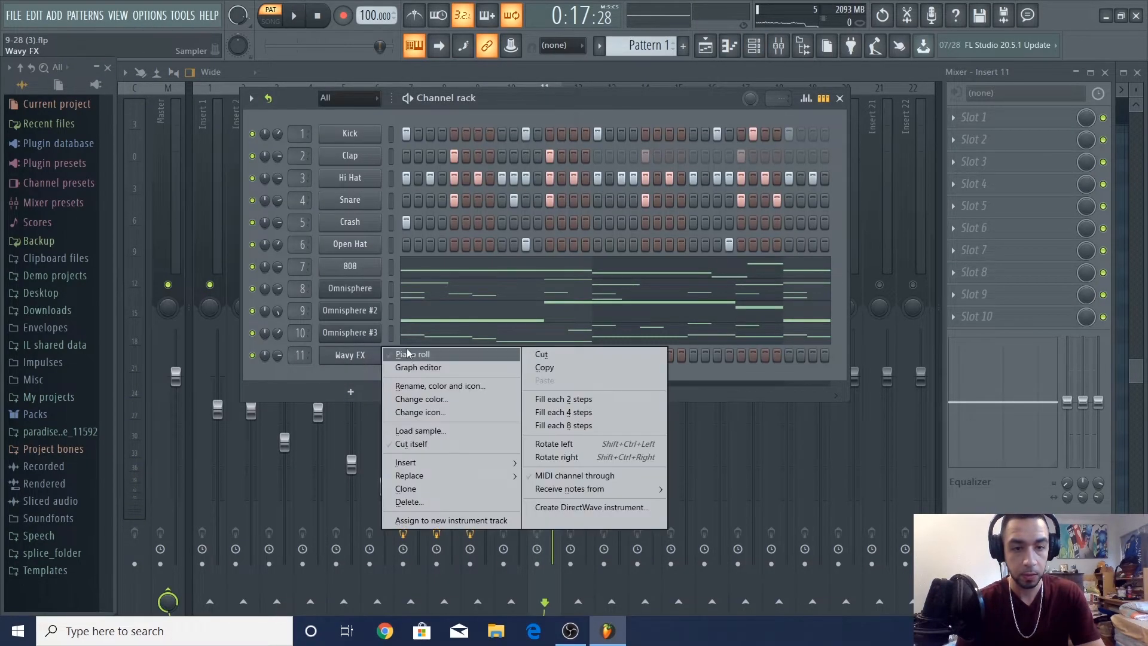
{"action": "left_click", "coordinate": [409, 356]}
{"action": "left_click_drag", "start_coordinate": [141, 389], "coordinate": [144, 289]}
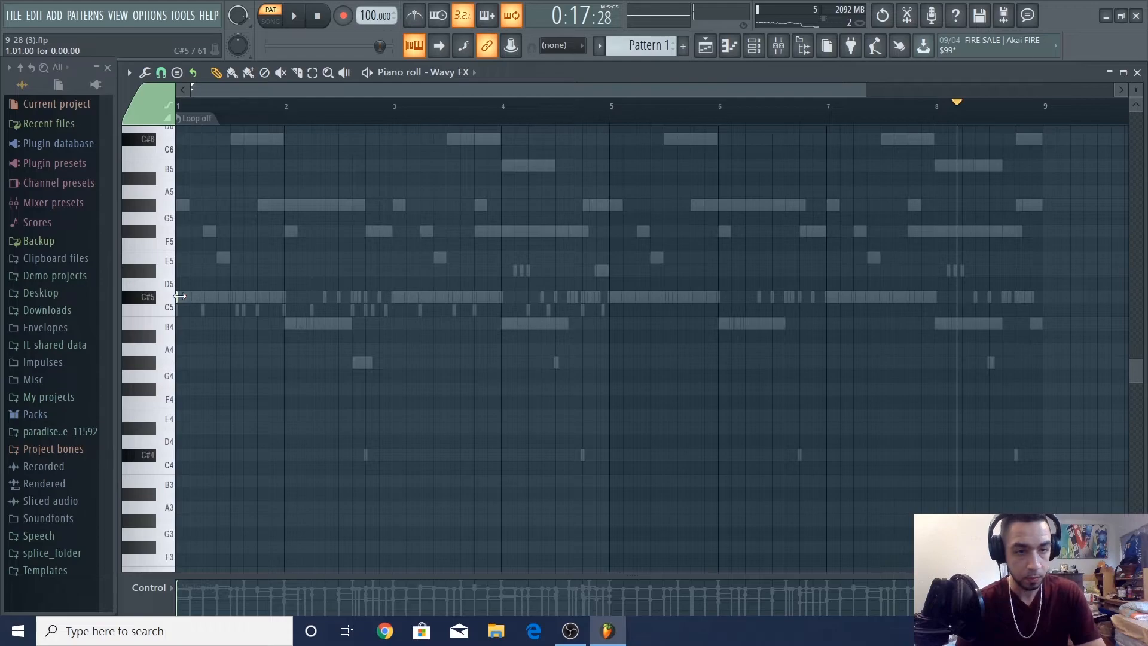
{"action": "key", "text": "space"}
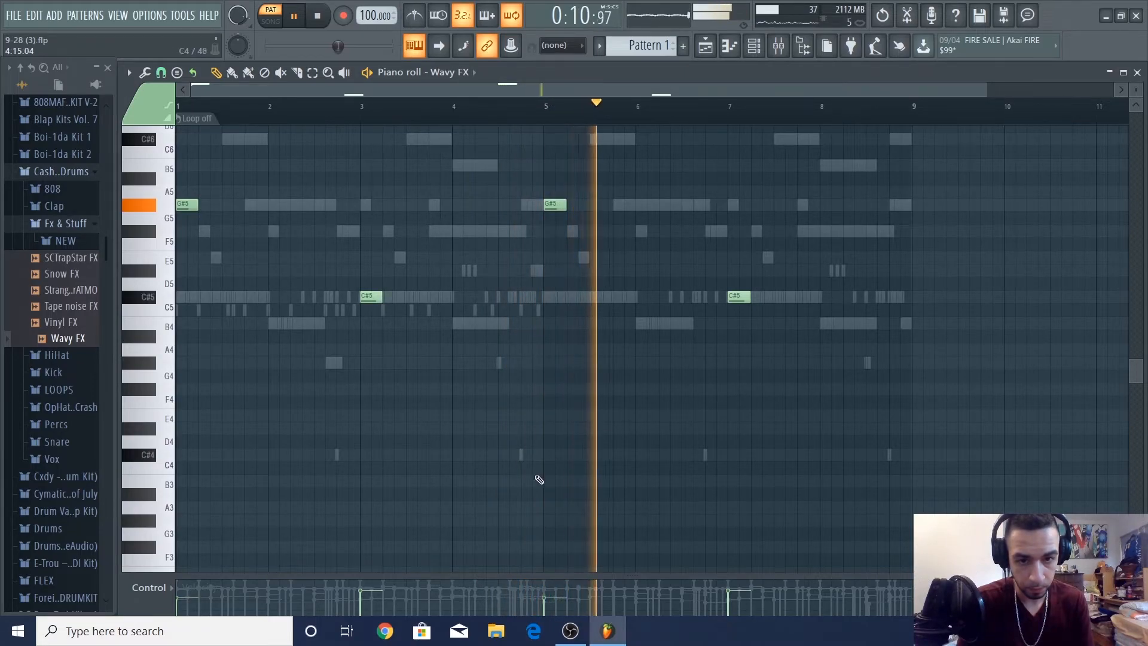
{"action": "left_click", "coordinate": [1136, 72]}
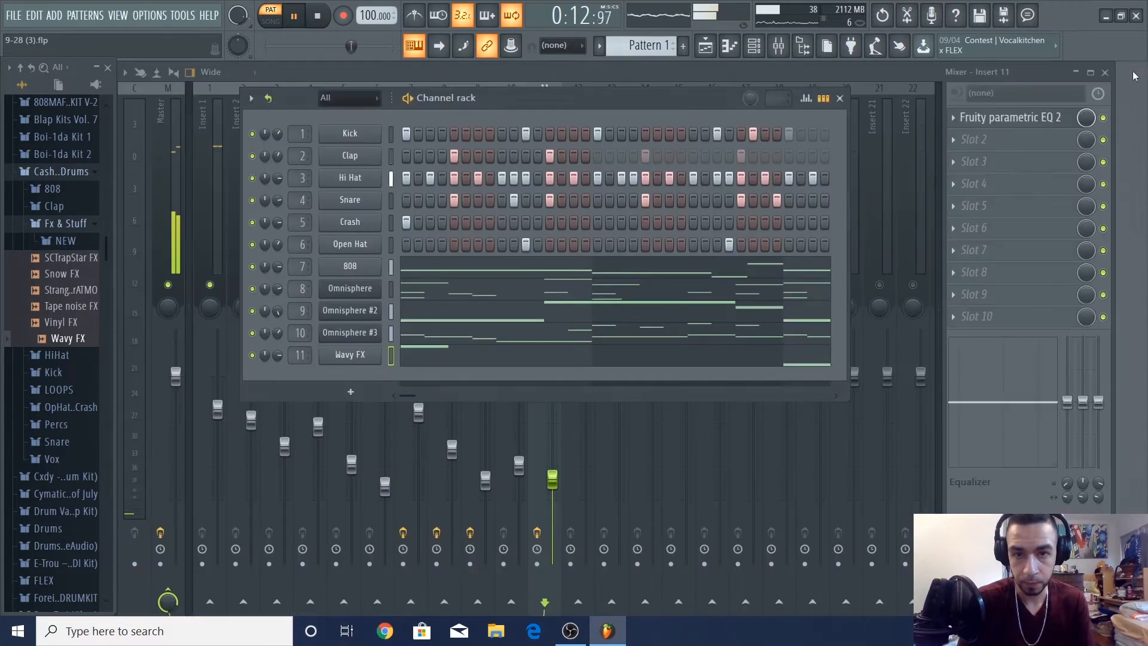
{"action": "left_click", "coordinate": [462, 359]}
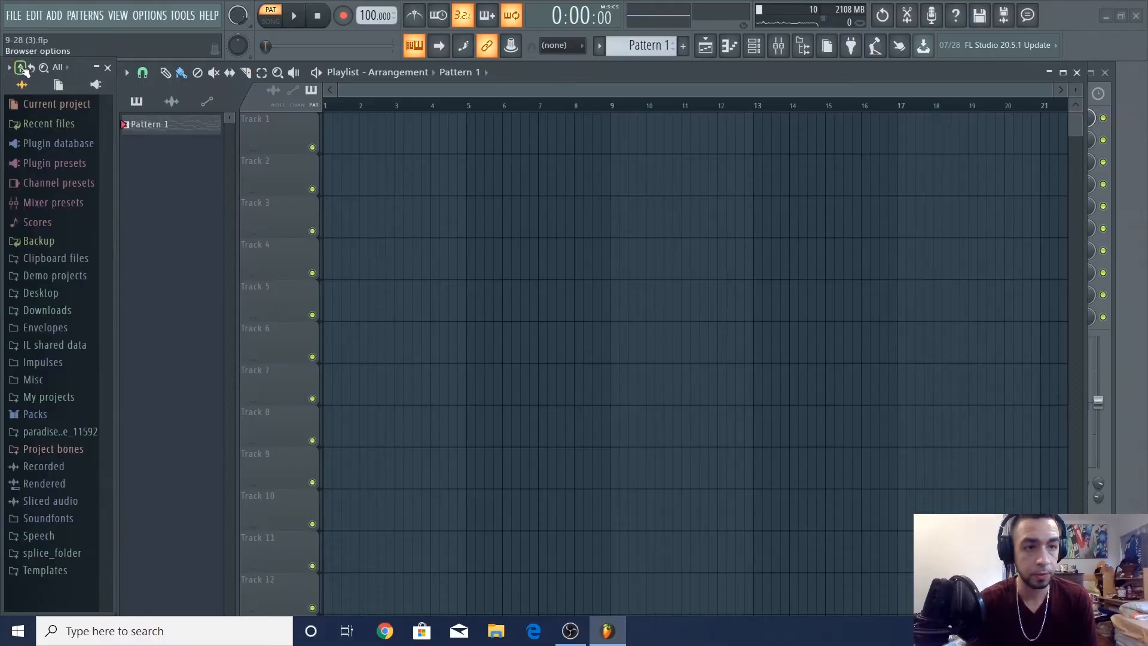
- Split Pattern 1 by channel and place all the patterns from Kick to Wavy FX at bar 1 on playlist tracks 1 to 11
{"action": "right_click", "coordinate": [155, 127]}
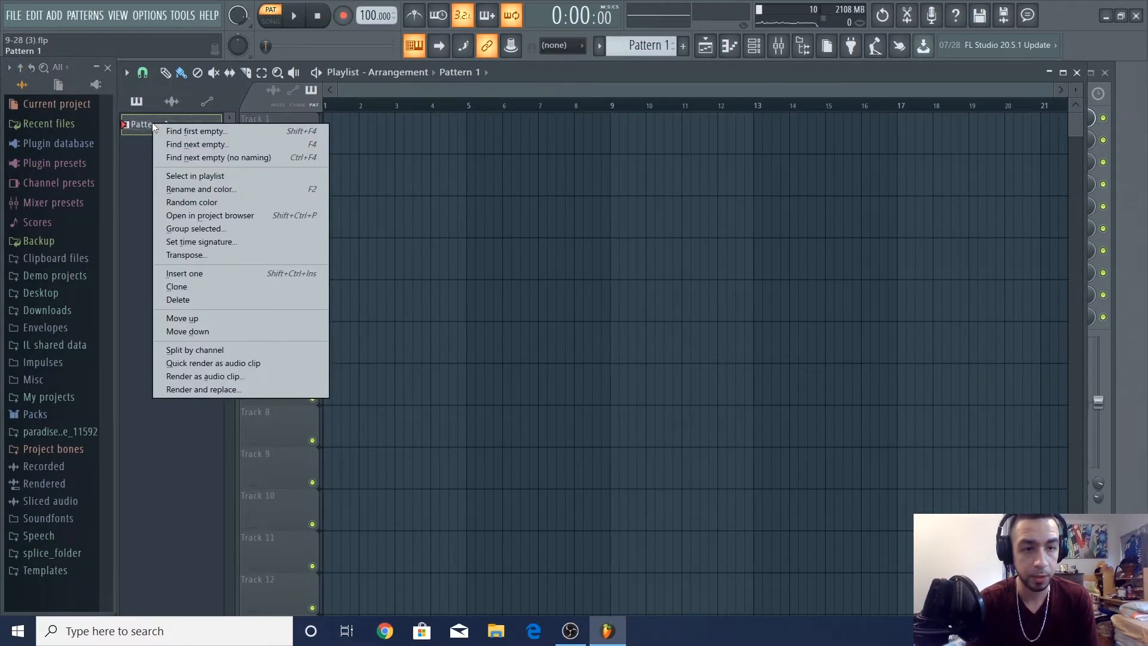
{"action": "left_click", "coordinate": [216, 351]}
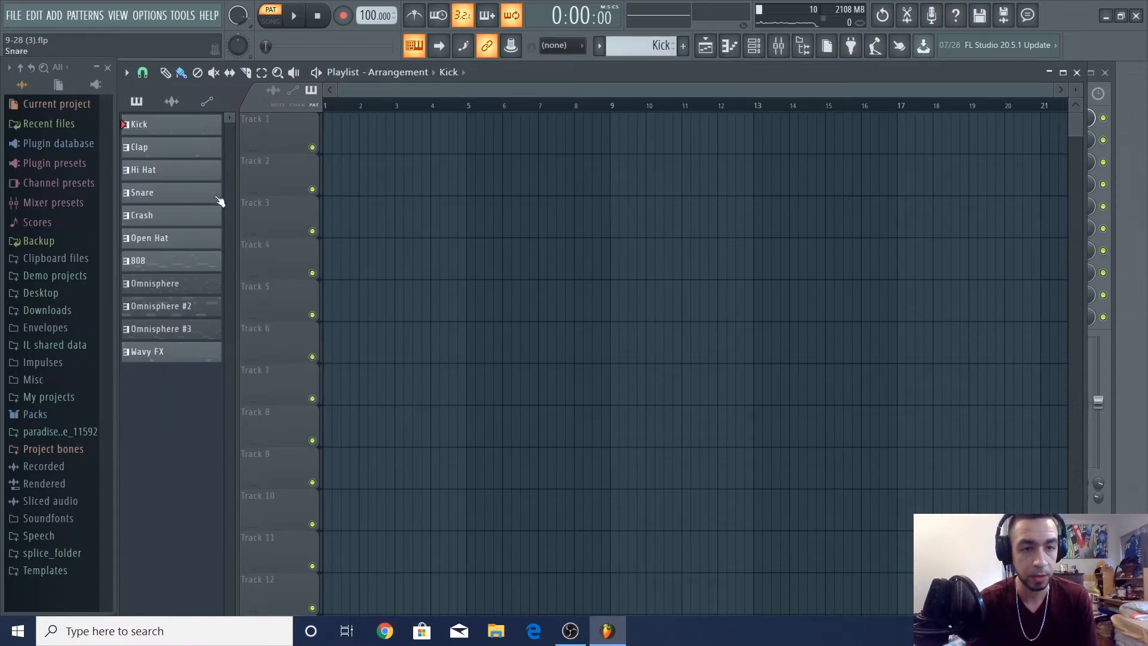
{"action": "left_click", "coordinate": [162, 283]}
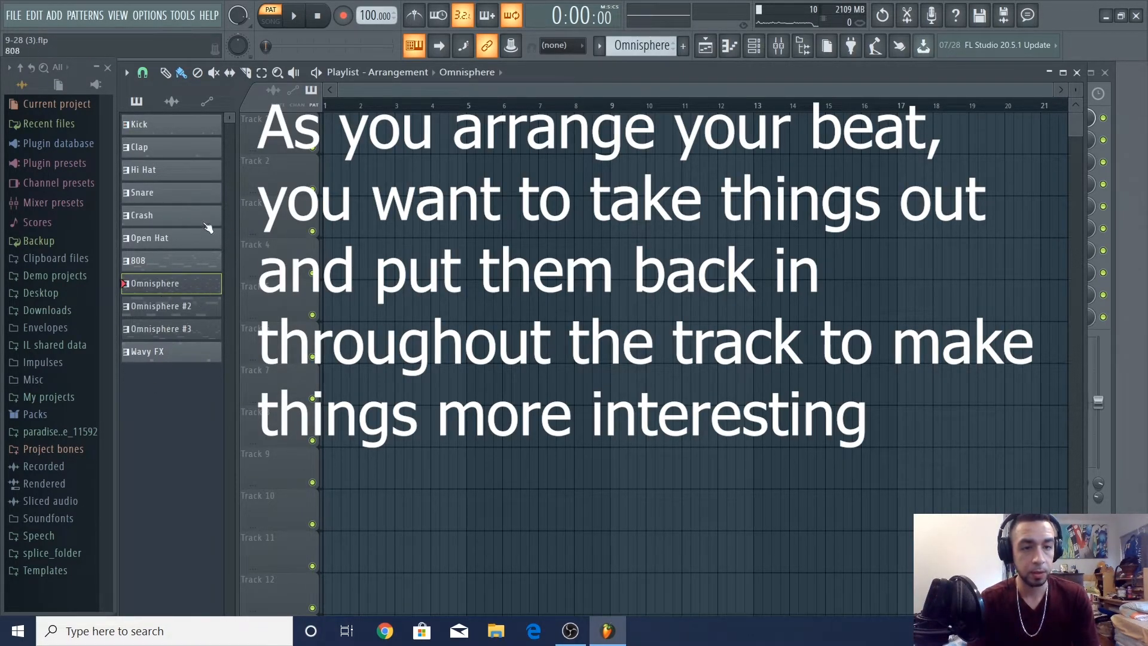
{"action": "left_click", "coordinate": [175, 128]}
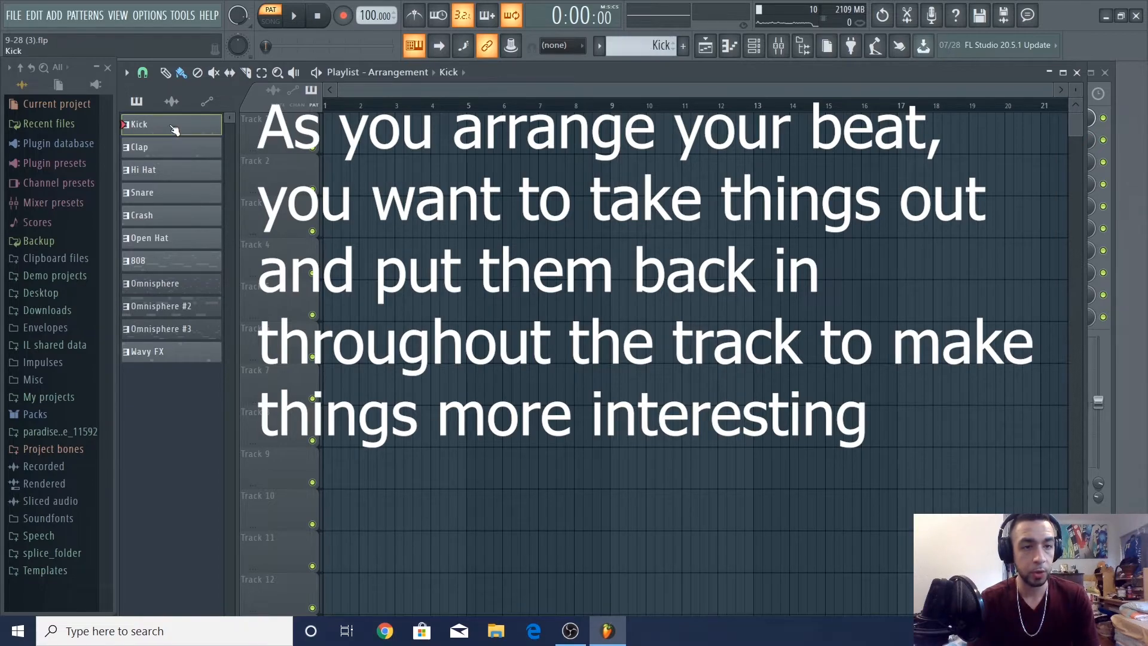
{"action": "left_click", "coordinate": [163, 353]}
{"action": "left_click_drag", "start_coordinate": [180, 129], "coordinate": [623, 207]}
- Extend the shorter playlist clips, including Clap, Kick, Snare, Crash, Open Hat and Wavy FX, so they all end at bar 9
{"action": "left_click", "coordinate": [404, 153]}
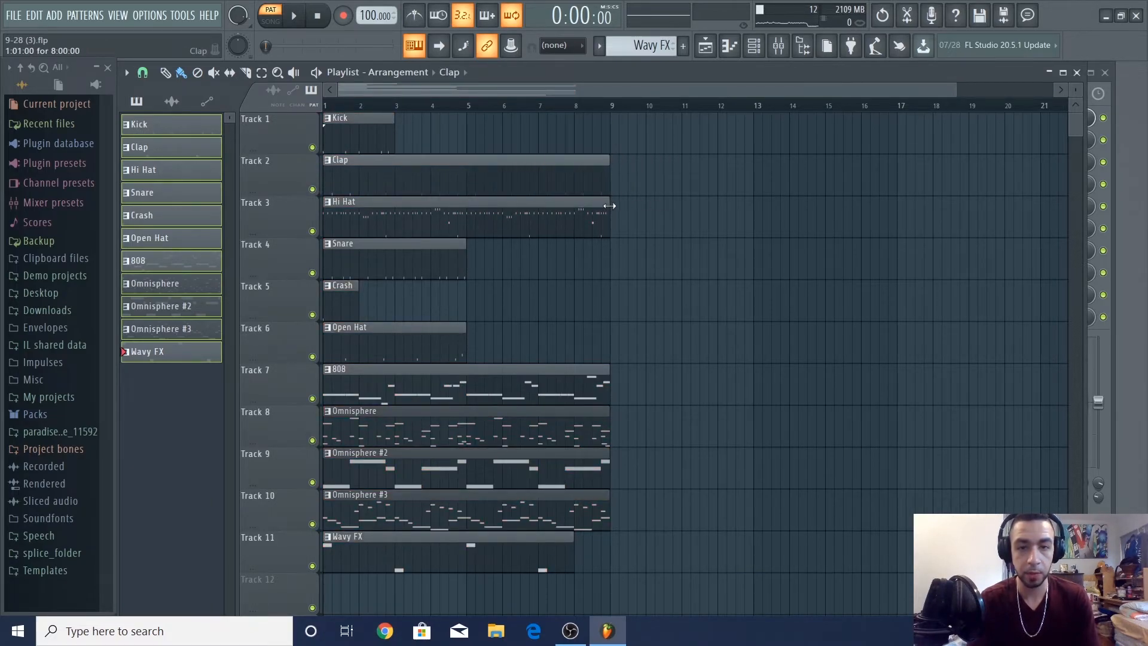
{"action": "left_click_drag", "start_coordinate": [388, 134], "coordinate": [587, 146]}
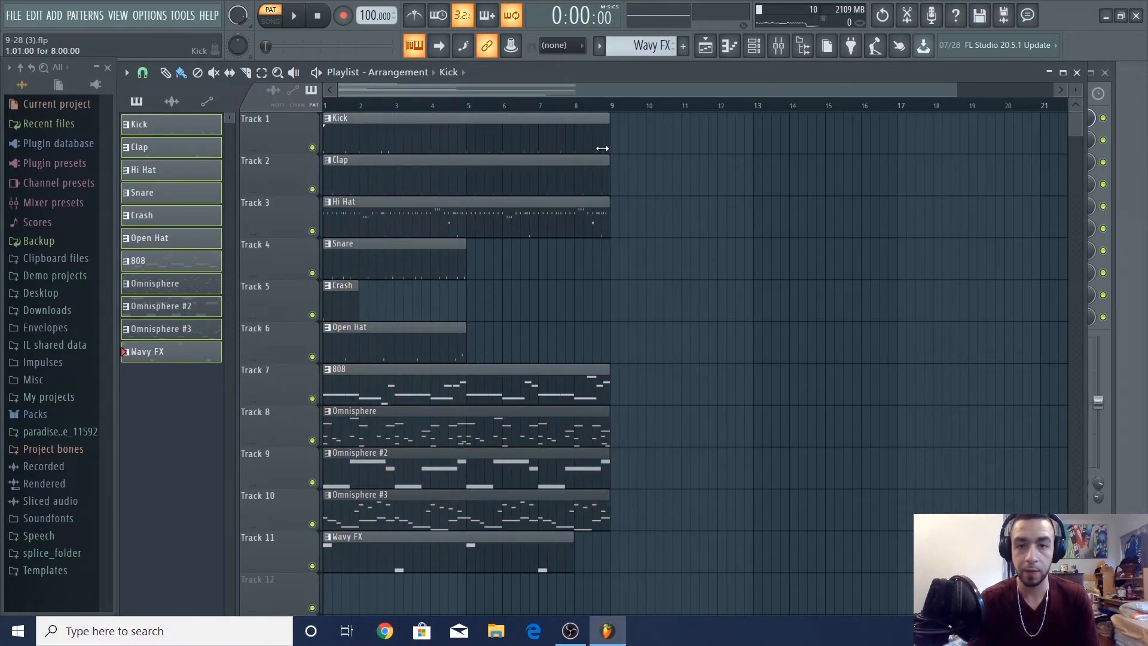
{"action": "left_click_drag", "start_coordinate": [462, 270], "coordinate": [609, 284]}
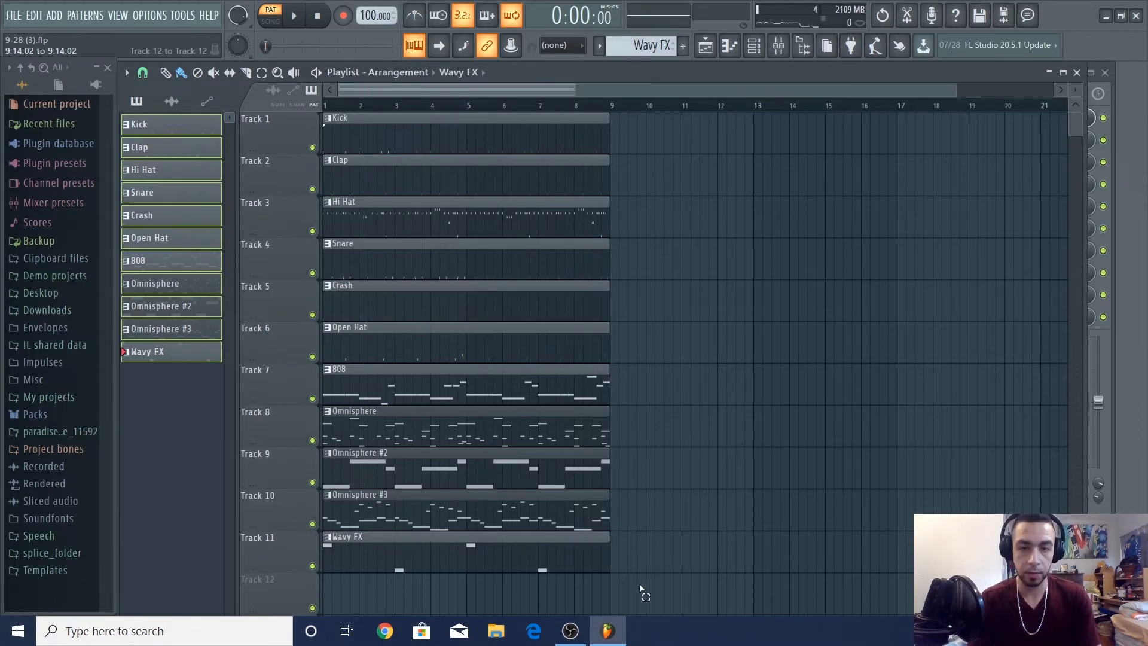
- Shorten all playlist clips together to four bars and duplicate them starting at bar 5
{"action": "key", "text": "ctrl+a"}
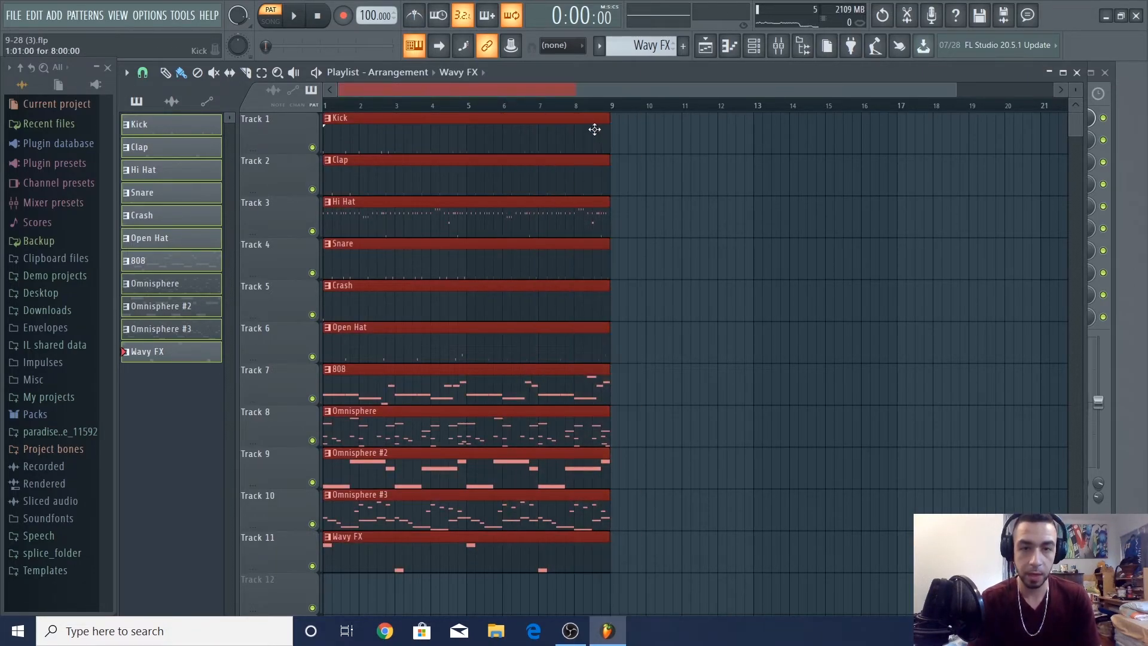
{"action": "left_click_drag", "start_coordinate": [611, 137], "coordinate": [466, 139]}
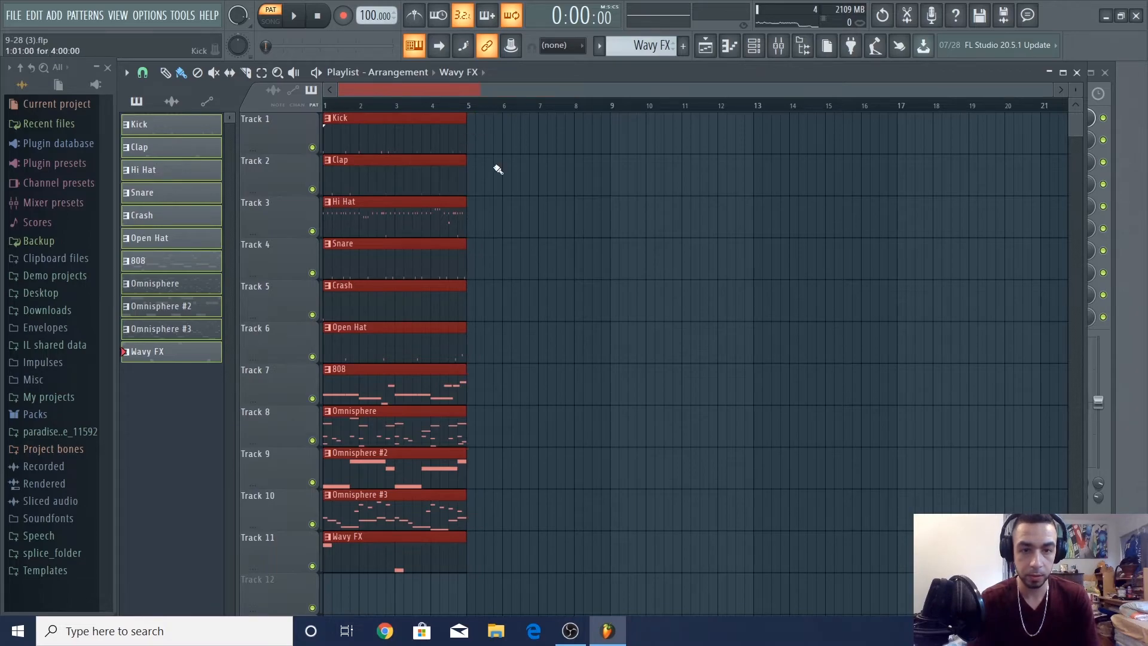
{"action": "key", "text": "ctrl+b"}
- Extend the duplicated clips to eight bars, ending at bar 13, and select that whole second section
{"action": "left_click_drag", "start_coordinate": [609, 140], "coordinate": [750, 166]}
{"action": "left_click", "coordinate": [776, 194]}
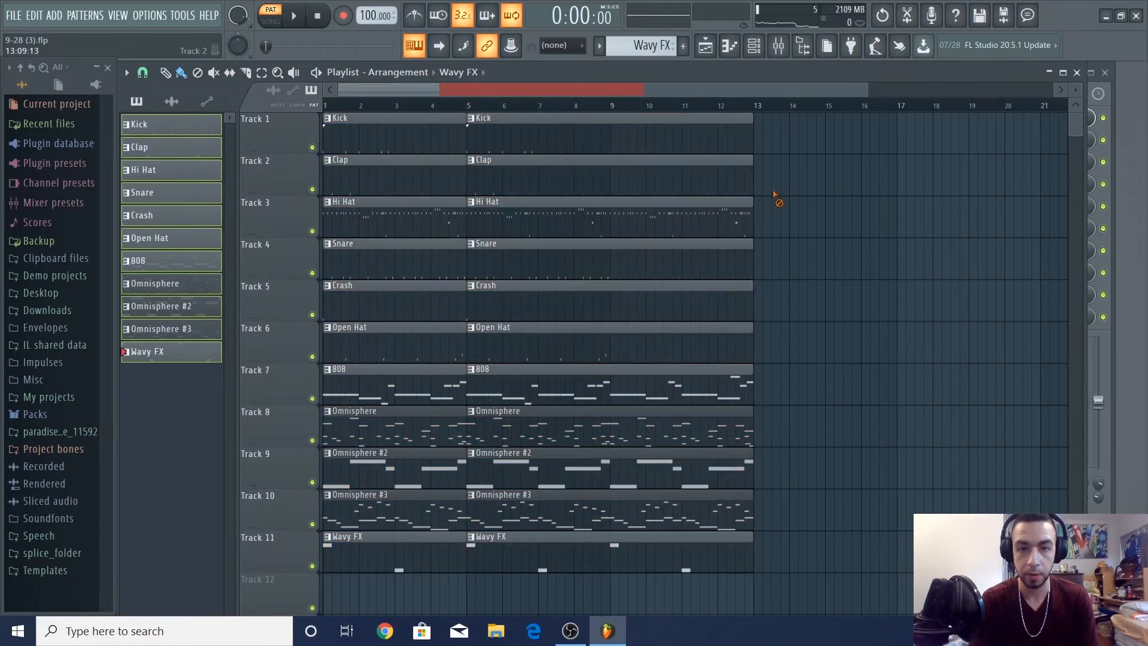
{"action": "left_click_drag", "start_coordinate": [780, 590], "coordinate": [542, 110]}
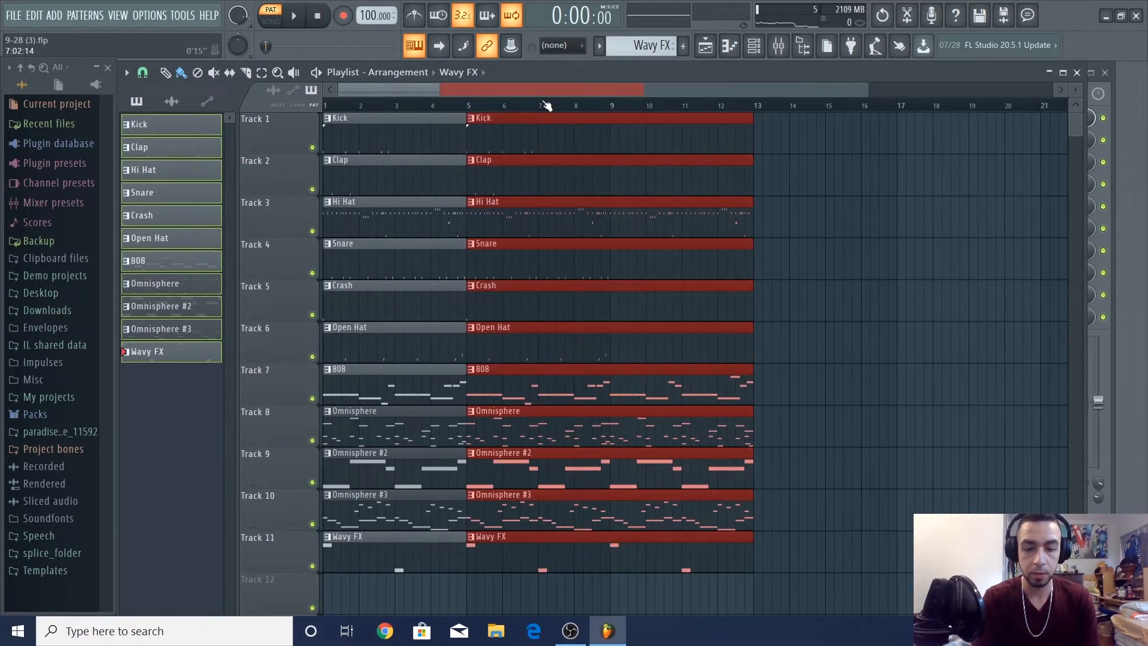
- Duplicate the selected eight-bar section twice so the arrangement runs to bar 29
{"action": "key", "text": "ctrl+b"}
{"action": "scroll", "coordinate": [544, 599], "scroll_direction": "down", "scroll_amount": 5}
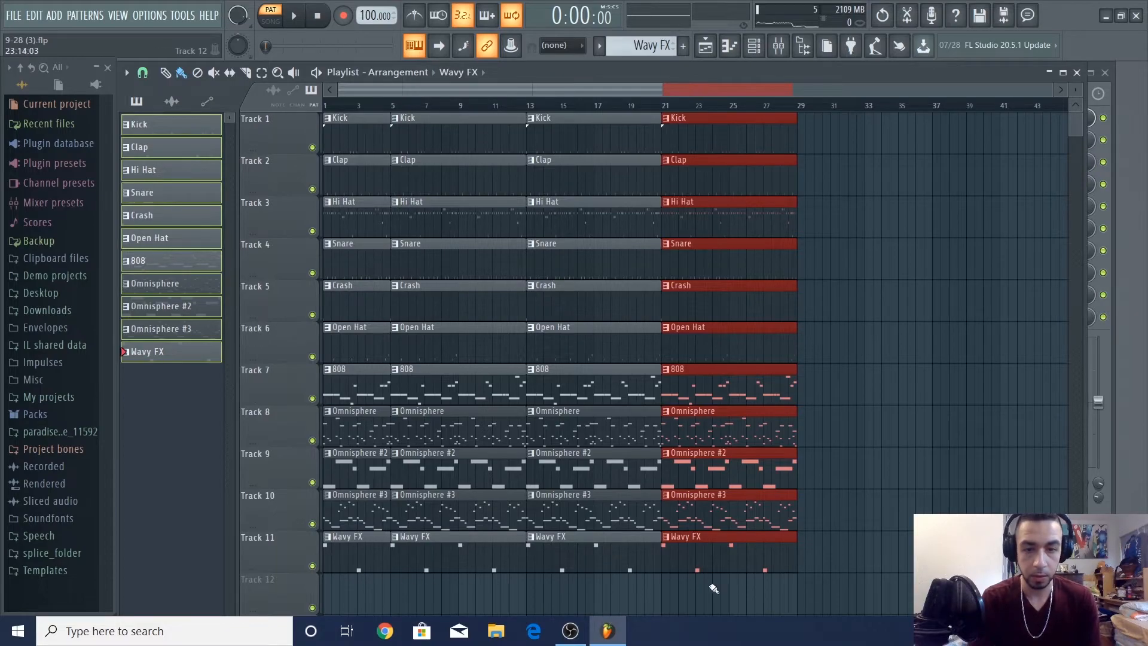
- Move all Omnisphere and Wavy FX clips down one track and delete the Kick through 808 clips from the first four bars
{"action": "left_click_drag", "start_coordinate": [879, 616], "coordinate": [227, 446]}
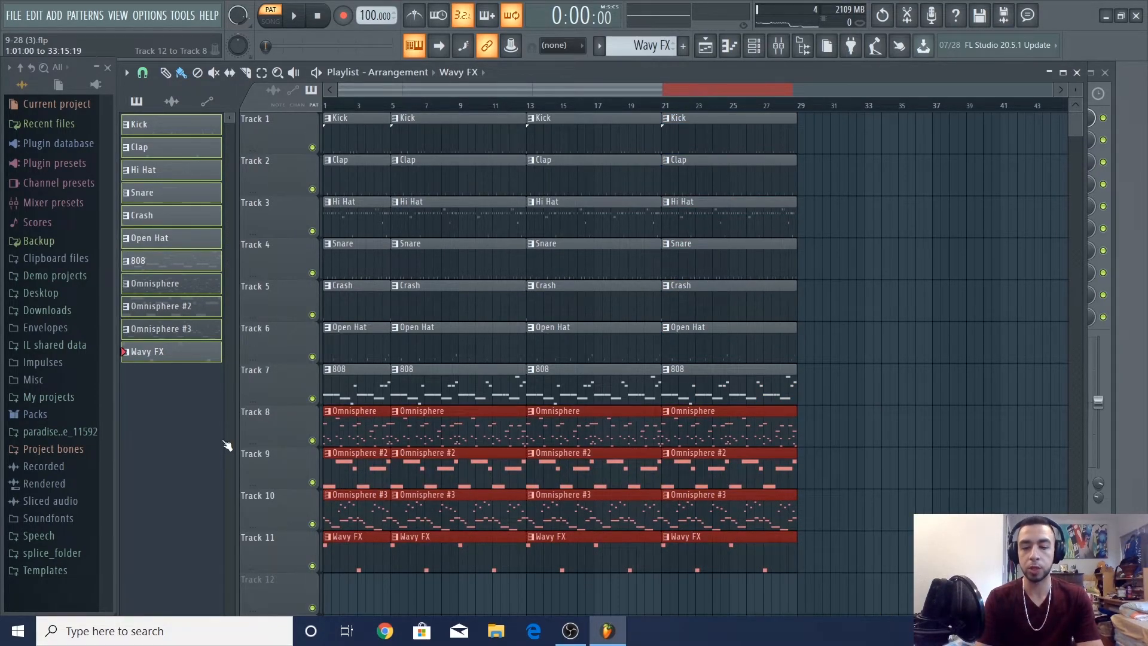
{"action": "key", "text": "shift+Down"}
{"action": "left_click_drag", "start_coordinate": [359, 399], "coordinate": [335, 117]}
{"action": "key", "text": "Delete"}
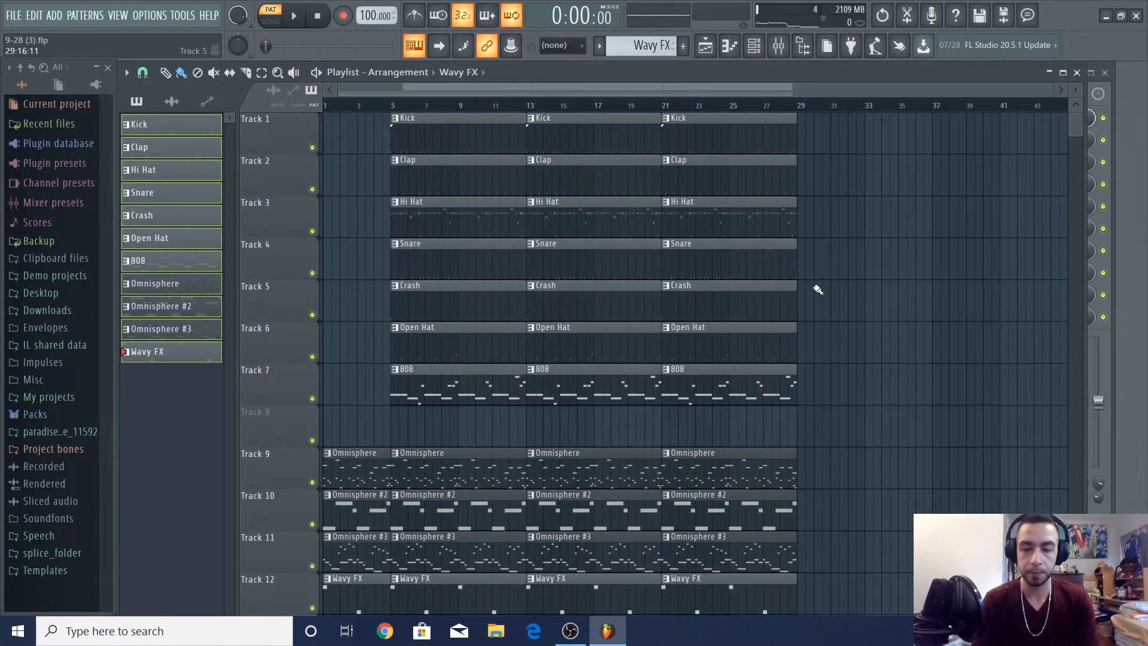
- Delete the Omnisphere #3 clip from the four-bar intro and the Wavy FX clips starting at bars 13 and 21
{"action": "scroll", "coordinate": [818, 289], "scroll_direction": "down", "scroll_amount": 3}
{"action": "right_click", "coordinate": [349, 433]}
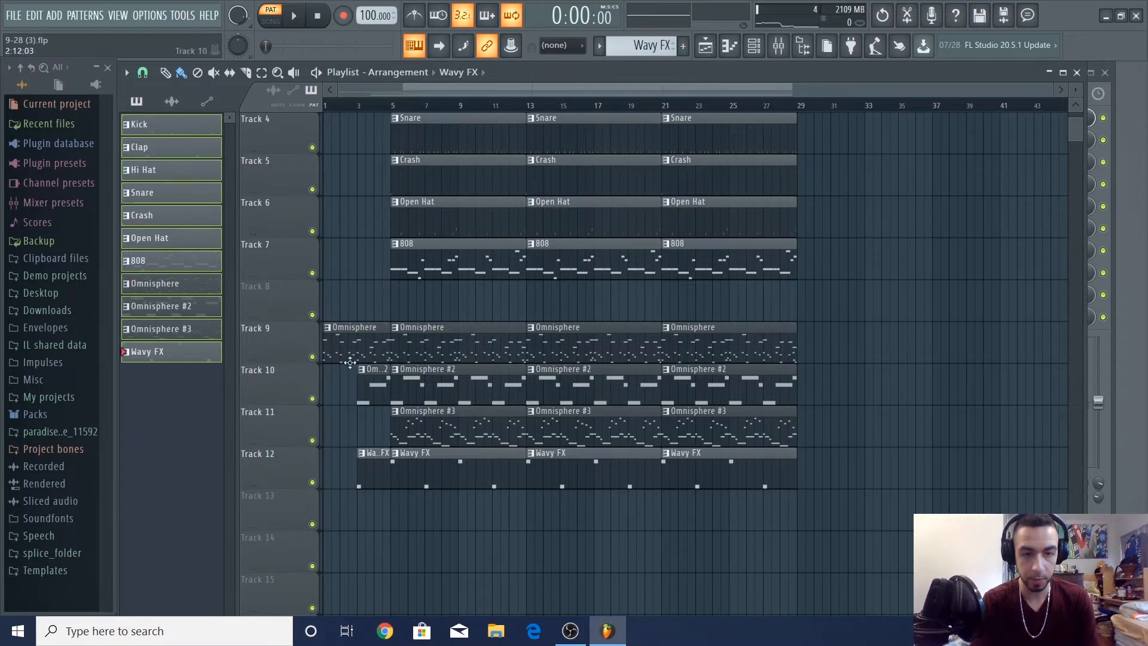
{"action": "right_click", "coordinate": [550, 481]}
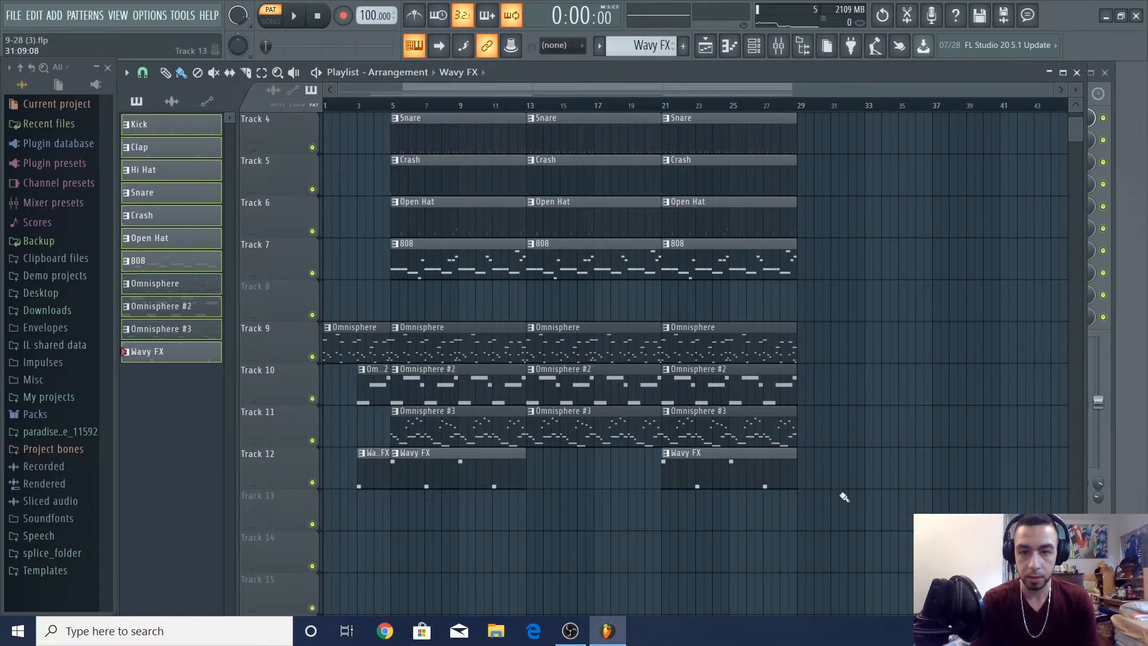
{"action": "right_click", "coordinate": [763, 480]}
- Shorten the bar 13 Hi Hat clip to four bars starting at bar 17 and remove the Omnisphere #3 clip at bar 13
{"action": "scroll", "coordinate": [597, 143], "scroll_direction": "up", "scroll_amount": 3}
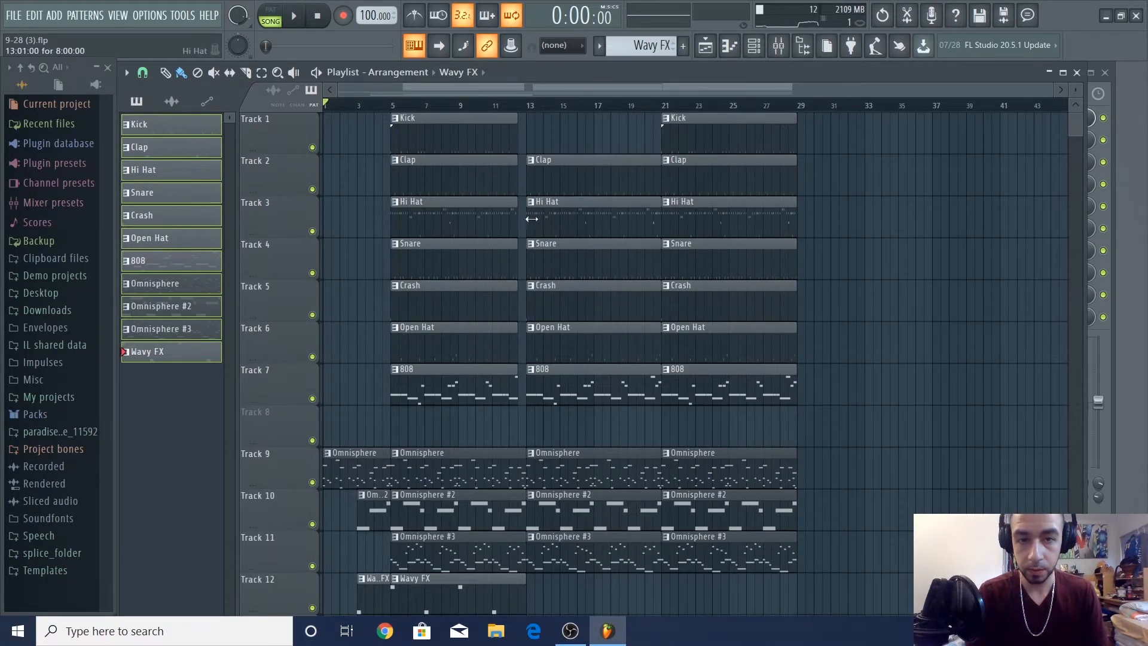
{"action": "left_click_drag", "start_coordinate": [528, 217], "coordinate": [578, 228]}
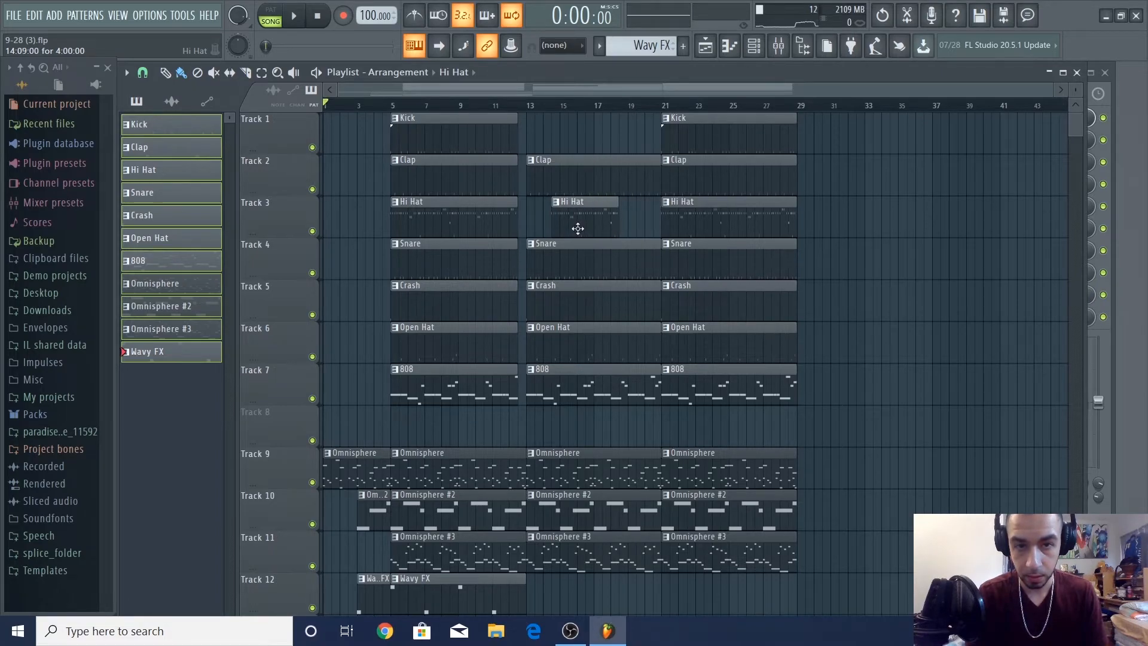
{"action": "left_click", "coordinate": [506, 109]}
{"action": "key", "text": "space"}
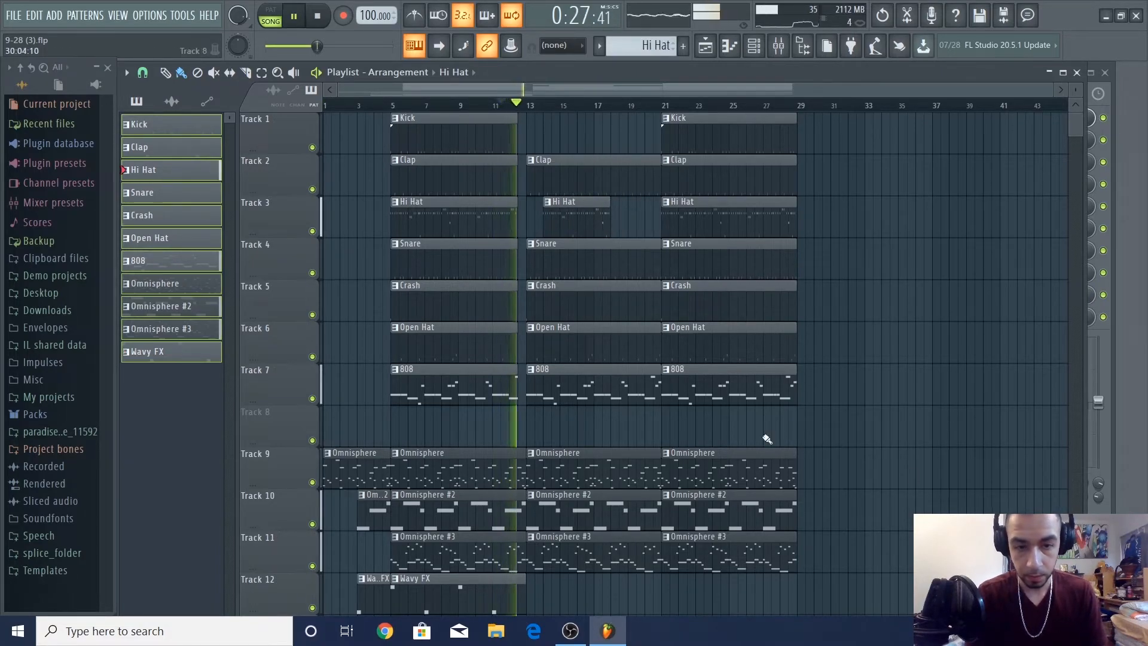
{"action": "right_click", "coordinate": [574, 550]}
{"action": "left_click_drag", "start_coordinate": [558, 222], "coordinate": [609, 222]}
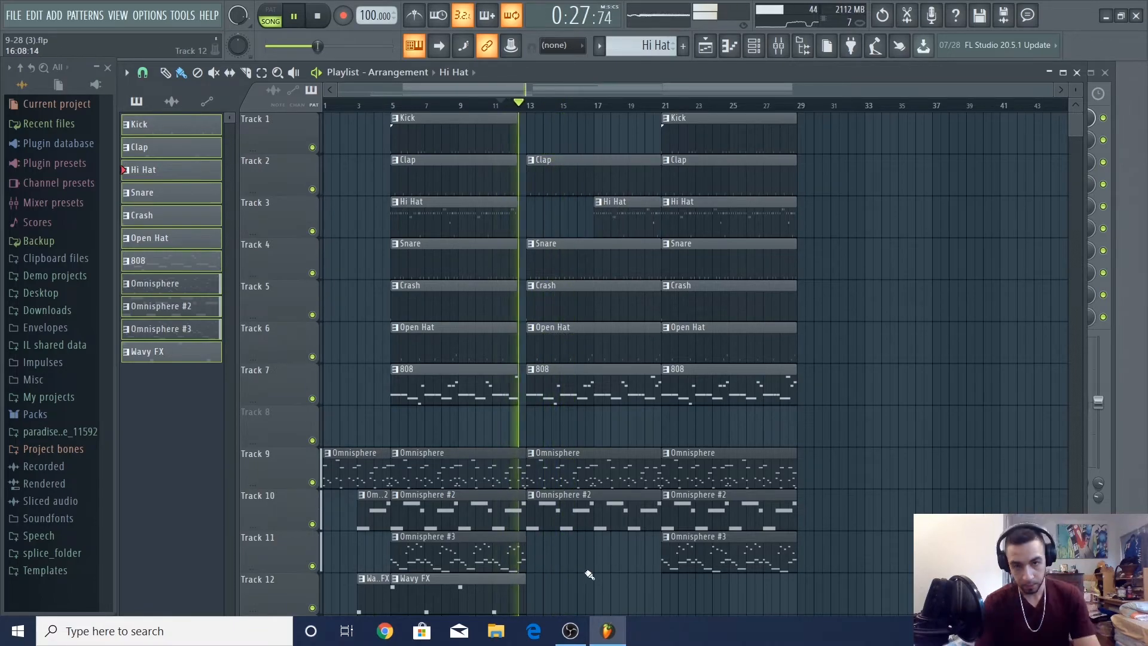
- Trim the bar 13 Open Hat clip to start at bar 16 and place a Kick clip from bar 17 to bar 21
{"action": "left_click_drag", "start_coordinate": [529, 349], "coordinate": [584, 357]}
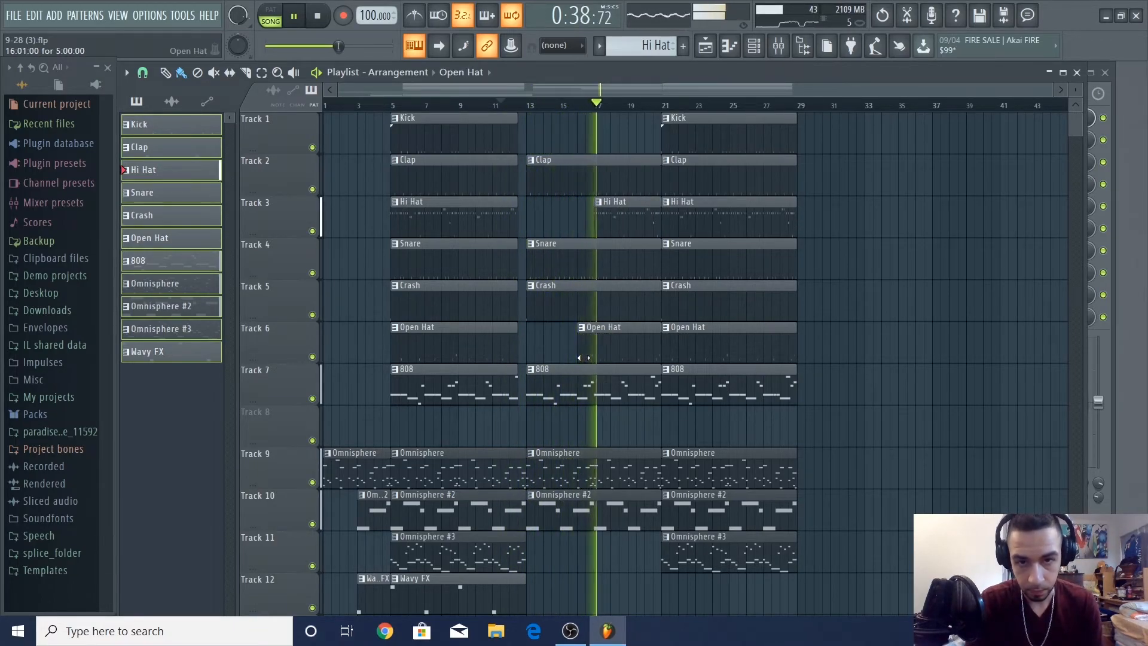
{"action": "left_click_drag", "start_coordinate": [688, 118], "coordinate": [620, 118]}
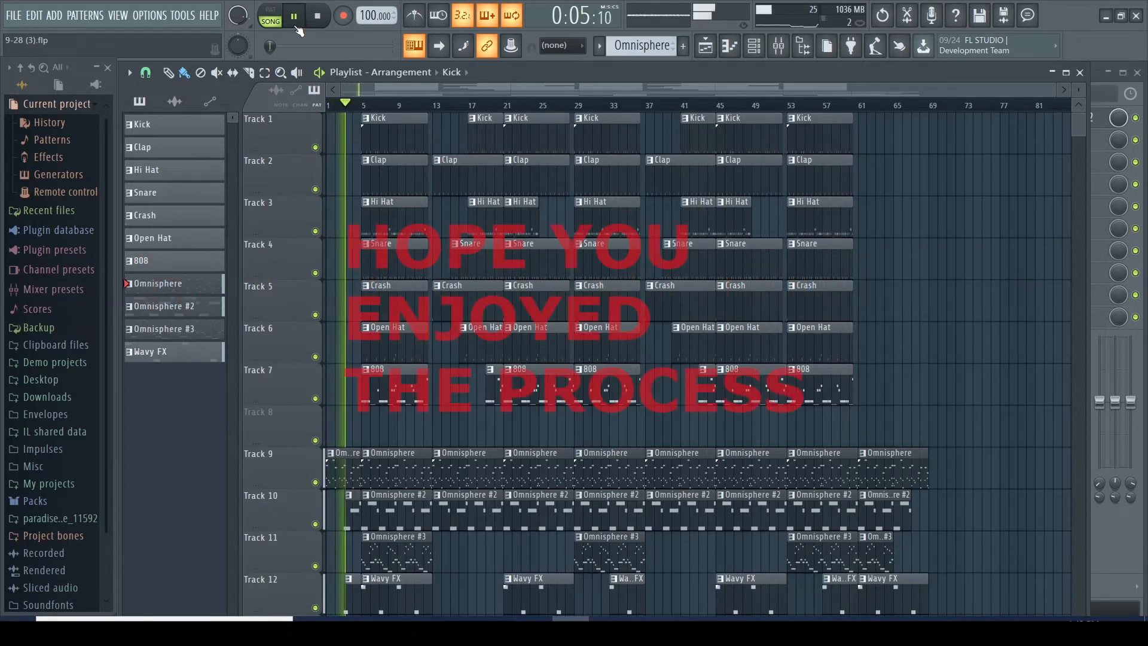
{"action": "mouse_move", "coordinate": [608, 633]}
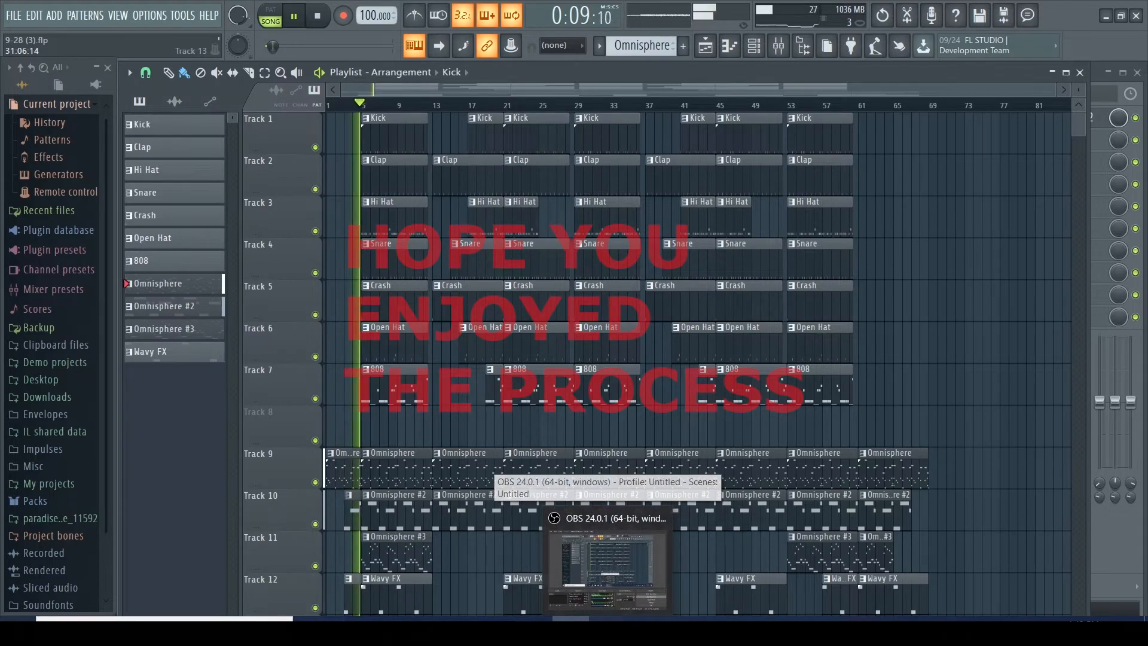